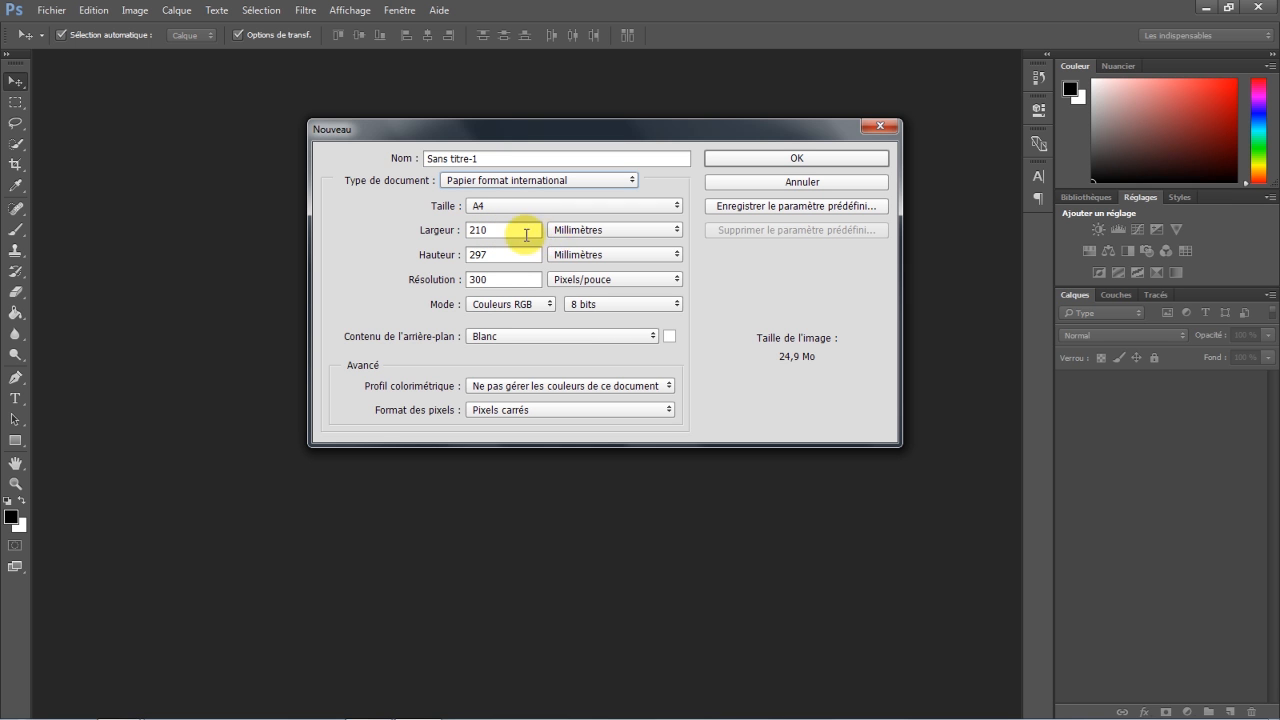
# Create a new A4 document measured in centimetres, 21 x 29.7 cm at 300 pixels/inch, with a black (#000000) background.
pyautogui.click(562, 230)
pyautogui.click(568, 268)
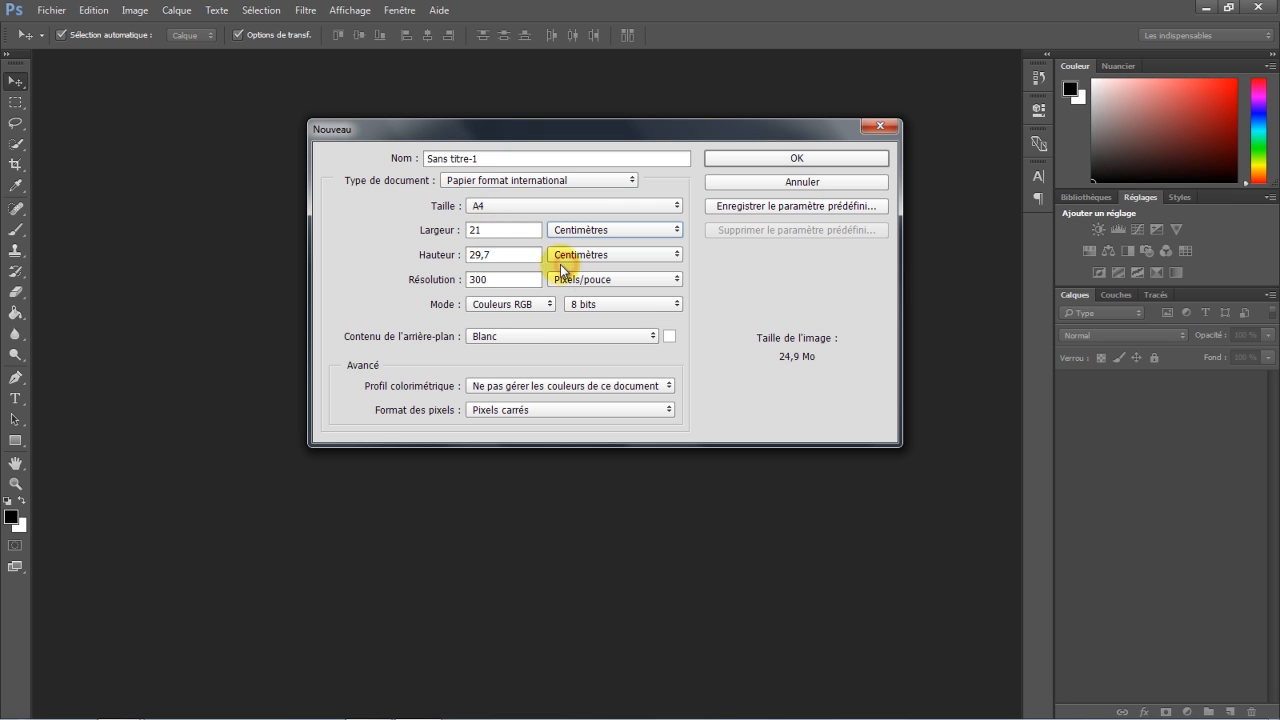
pyautogui.moveTo(500, 231); pyautogui.dragTo(457, 257)
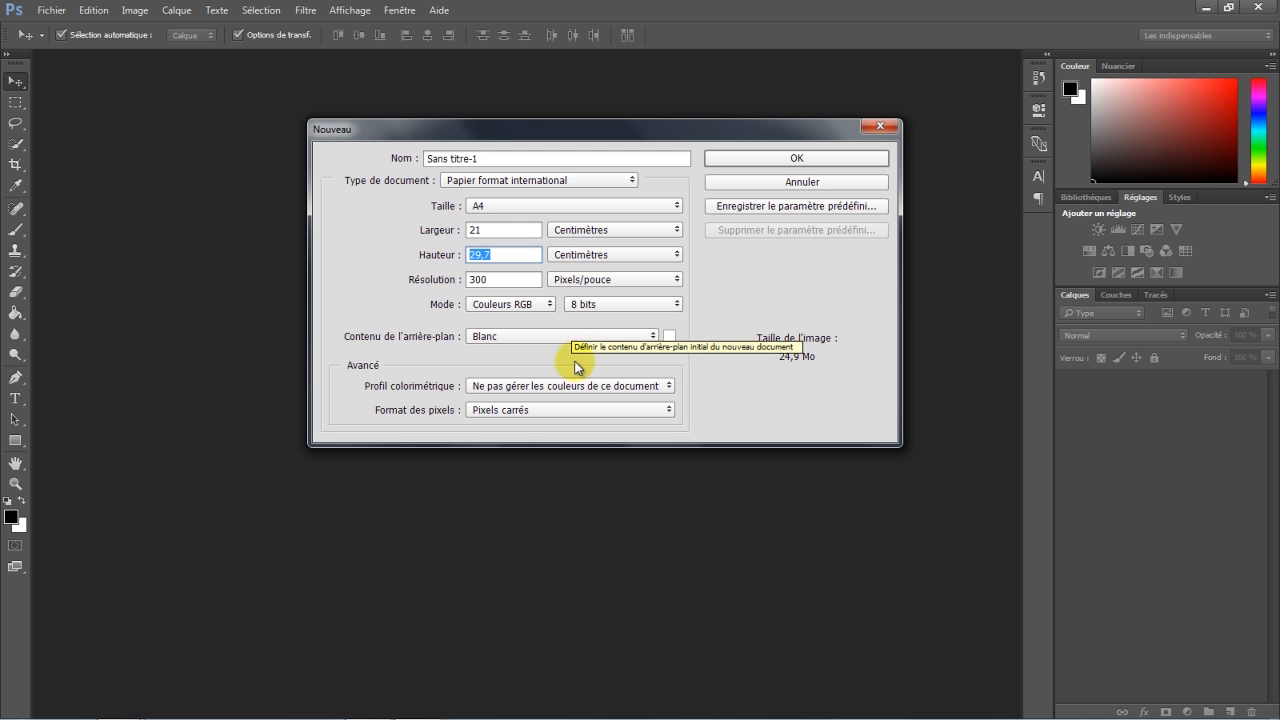
pyautogui.click(669, 337)
pyautogui.click(789, 403)
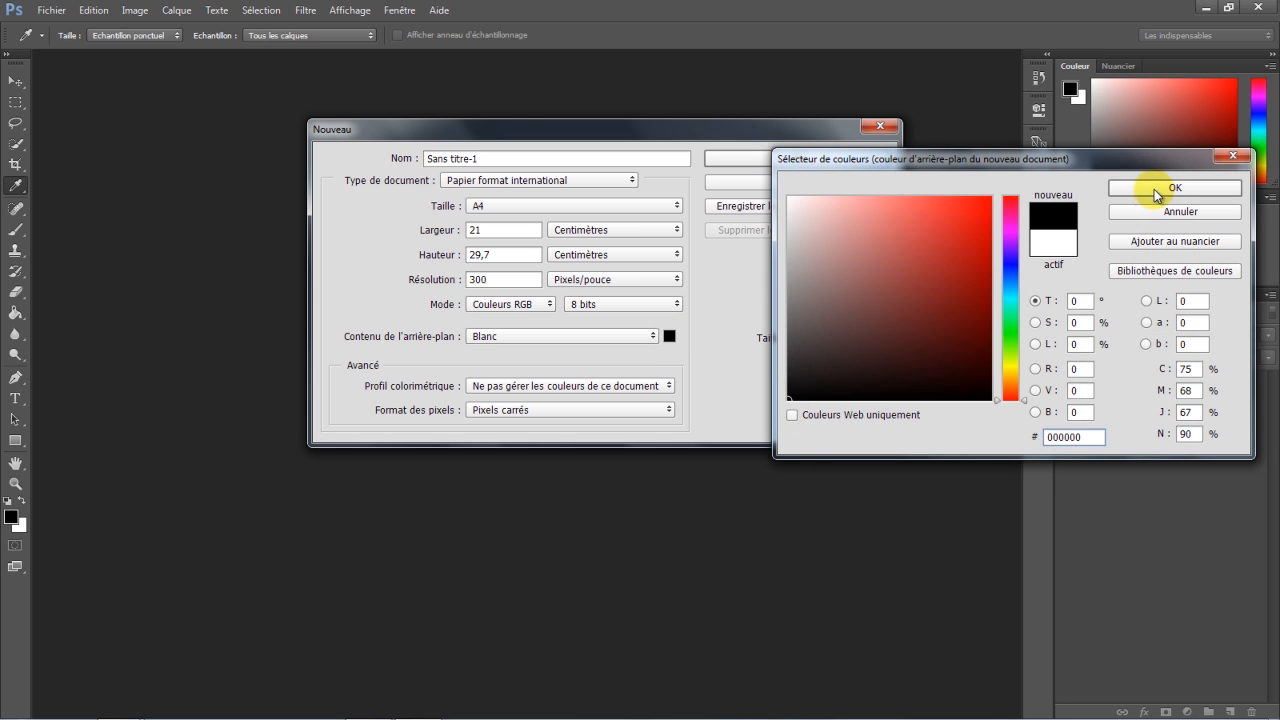
pyautogui.click(1165, 187)
pyautogui.click(797, 160)
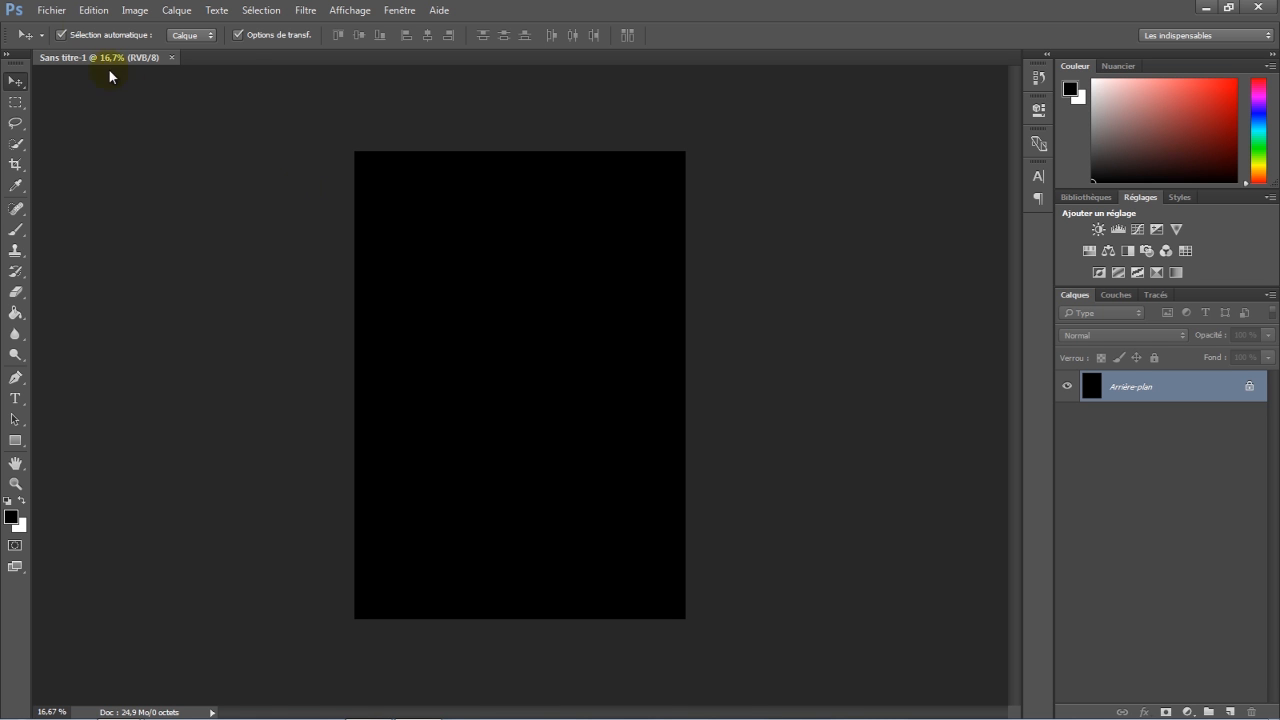
# Place the Ville image from the Affiche folder as a linked file filling the canvas.
pyautogui.click(62, 10)
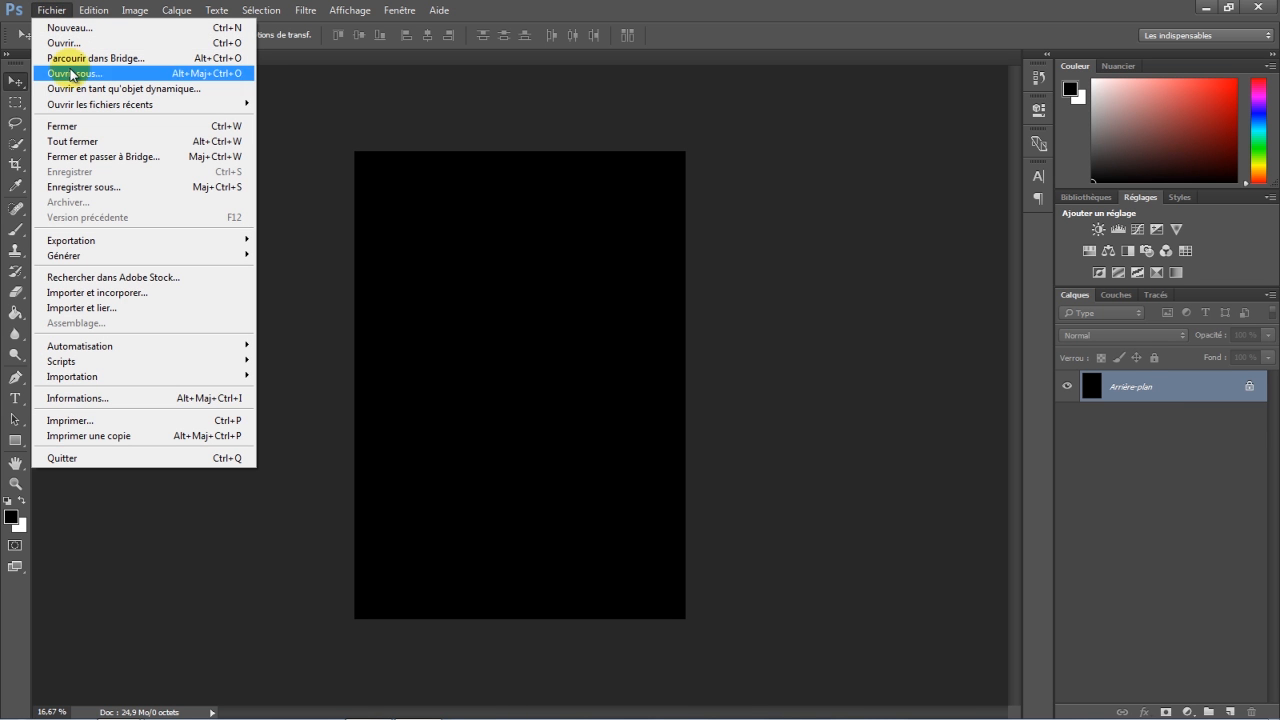
pyautogui.click(97, 307)
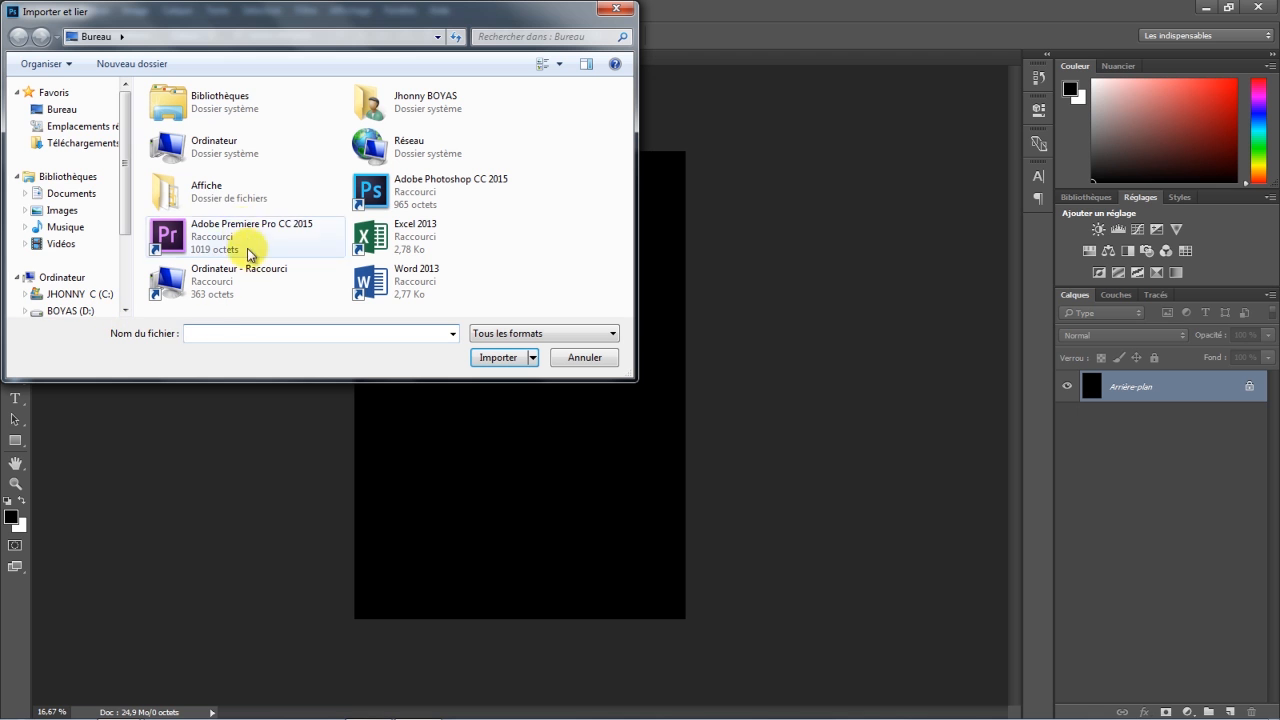
pyautogui.doubleClick(222, 197)
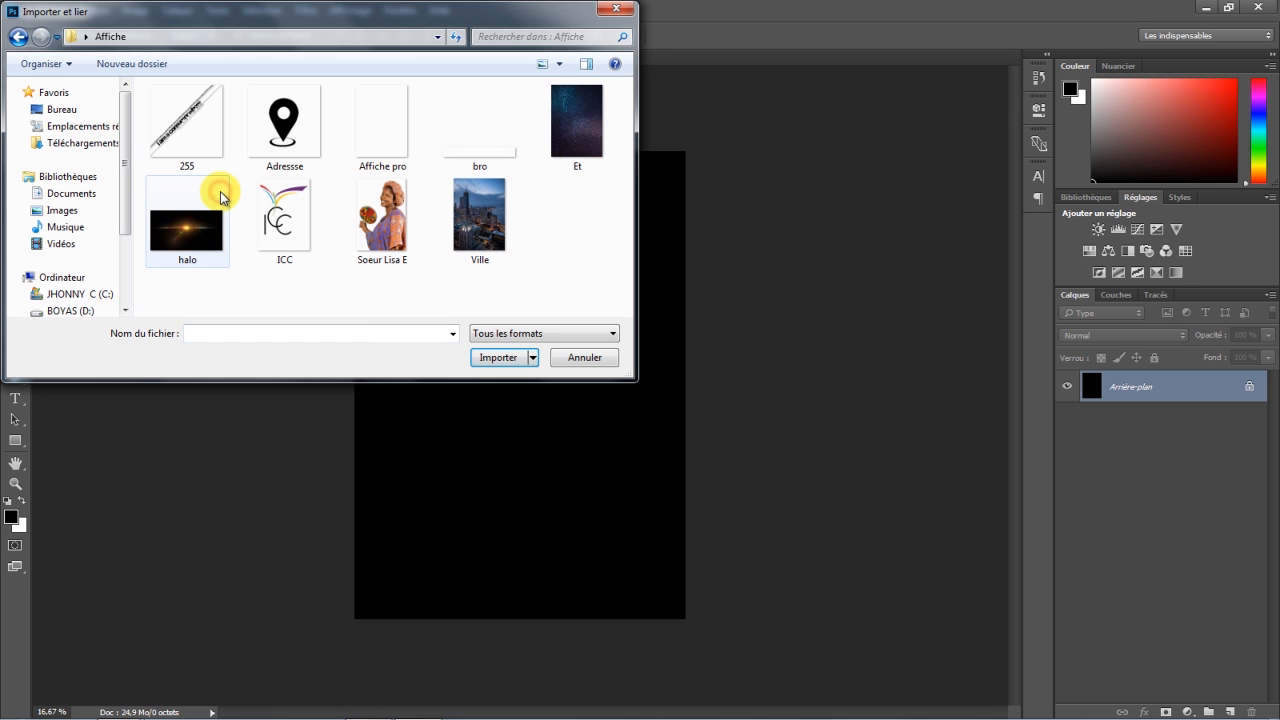
pyautogui.click(480, 227)
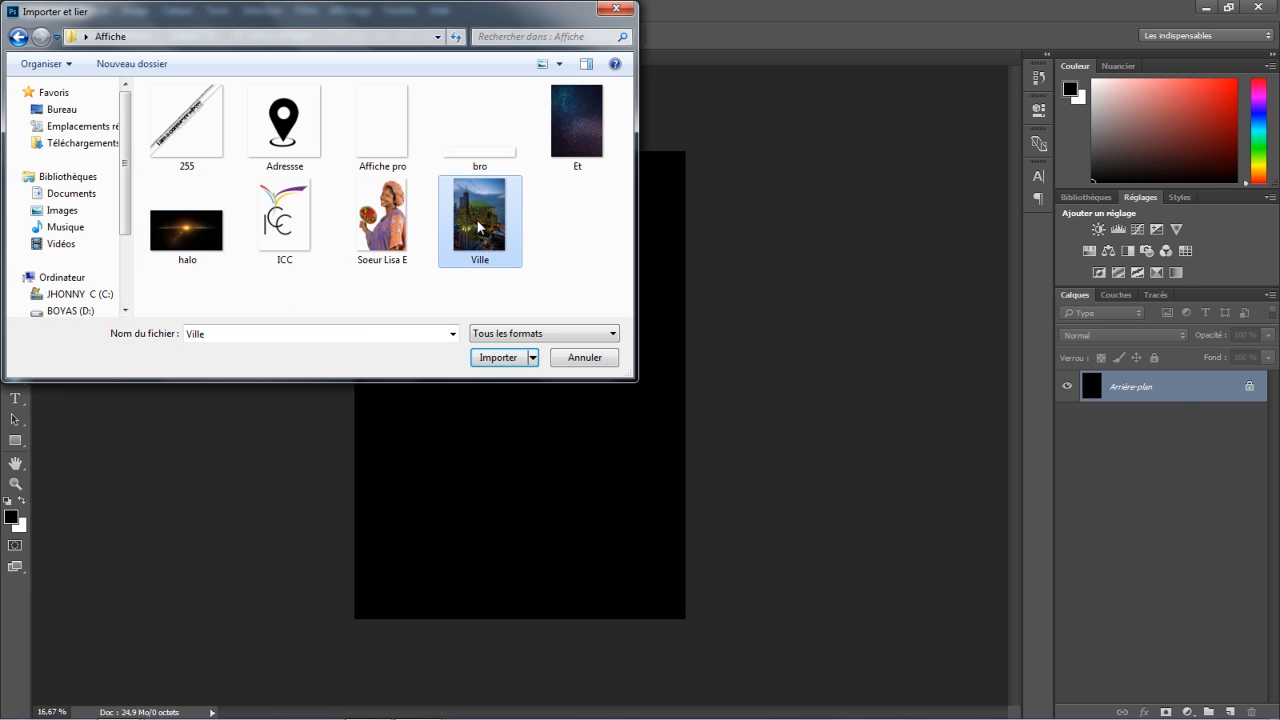
pyautogui.click(502, 357)
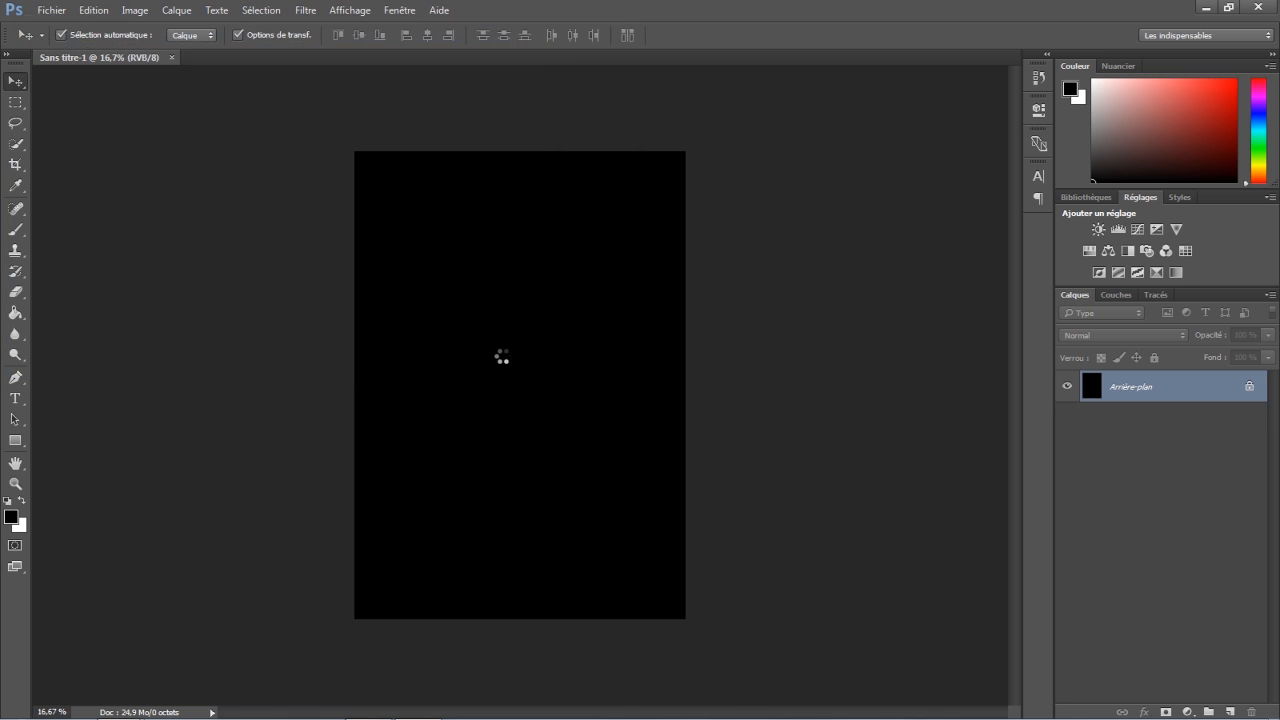
pyautogui.click(623, 35)
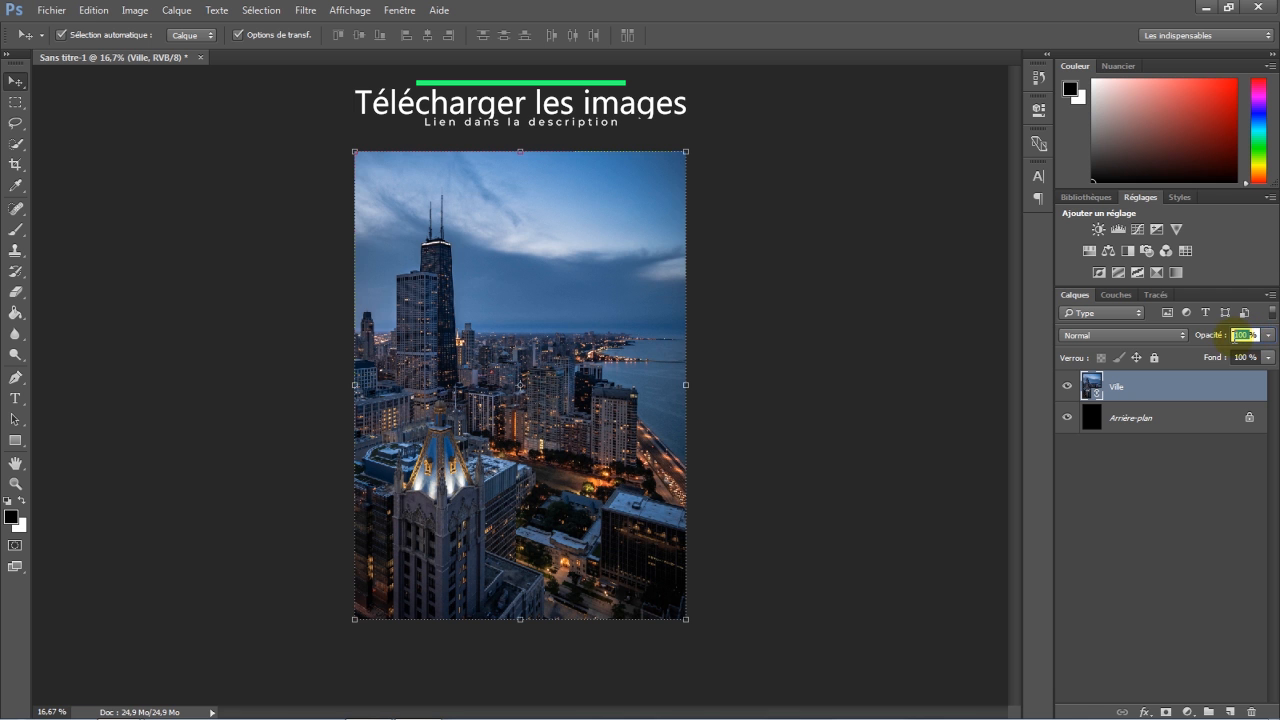
# Set the Ville layer's opacity to 15% and lock the whole layer.
pyautogui.write('15')
pyautogui.click(1184, 383)
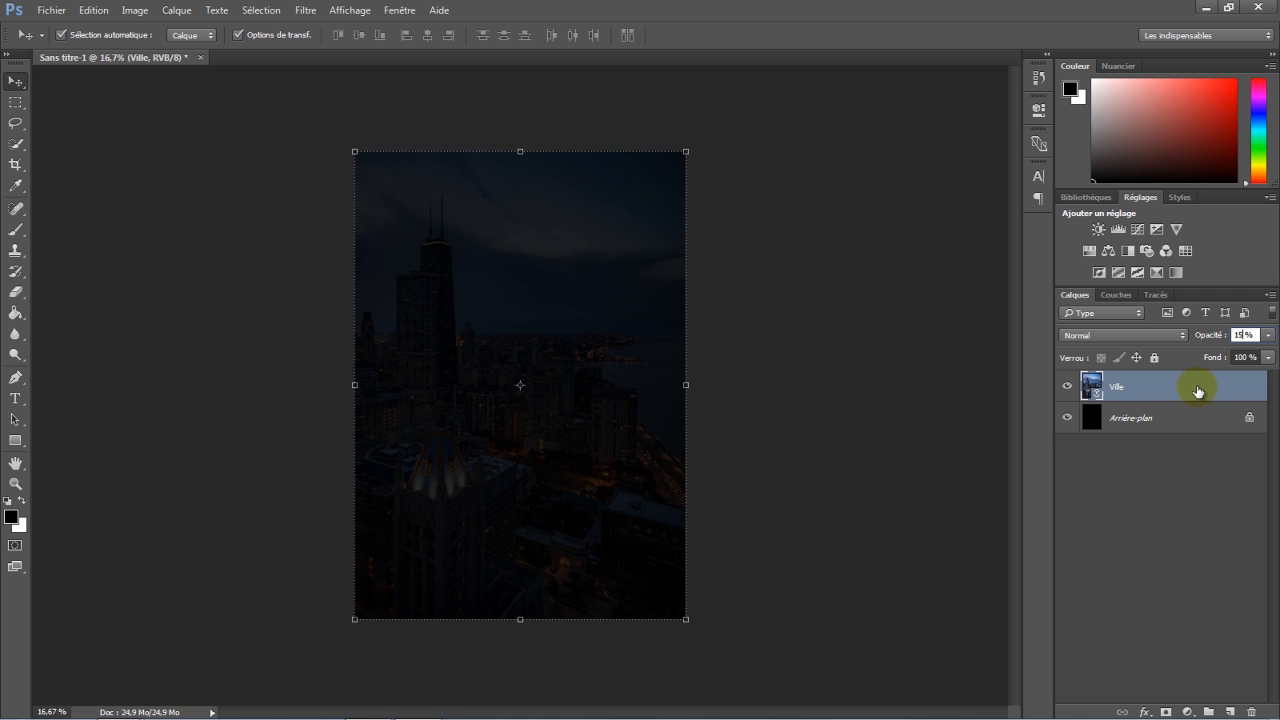
pyautogui.click(1154, 357)
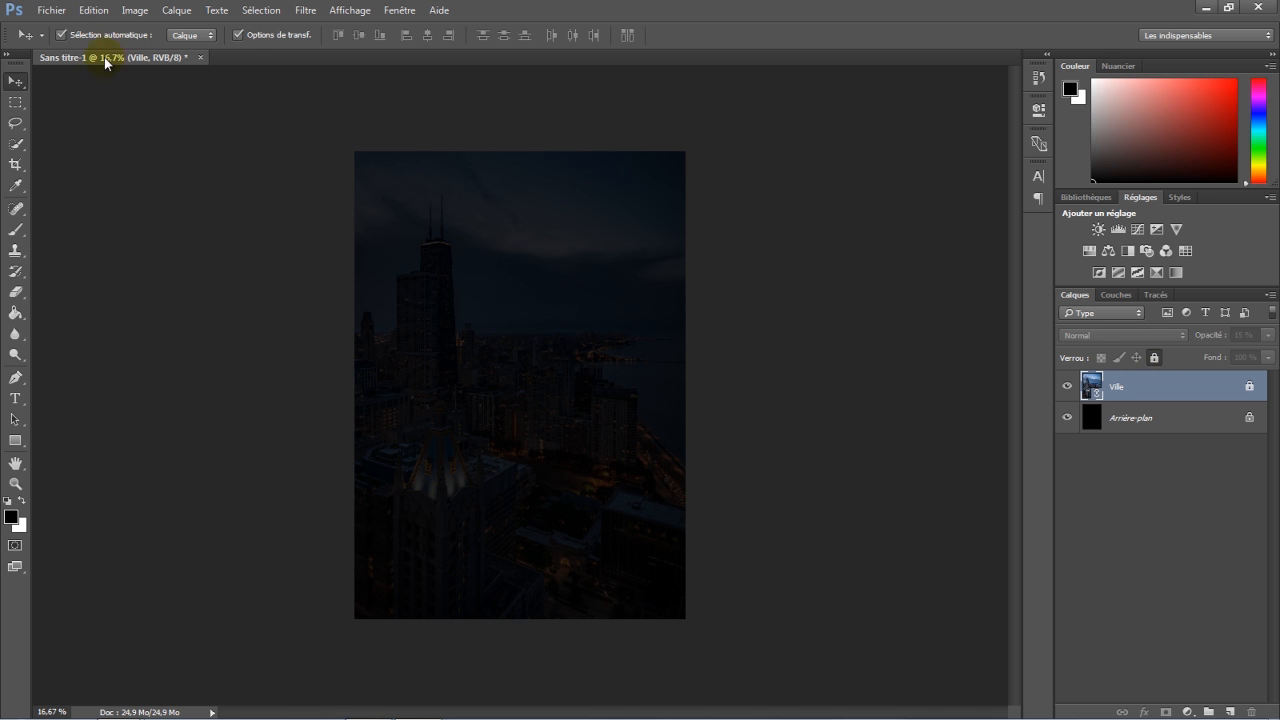
# Place the starry Et image from the Affiche folder as a linked file over the whole canvas.
pyautogui.click(51, 10)
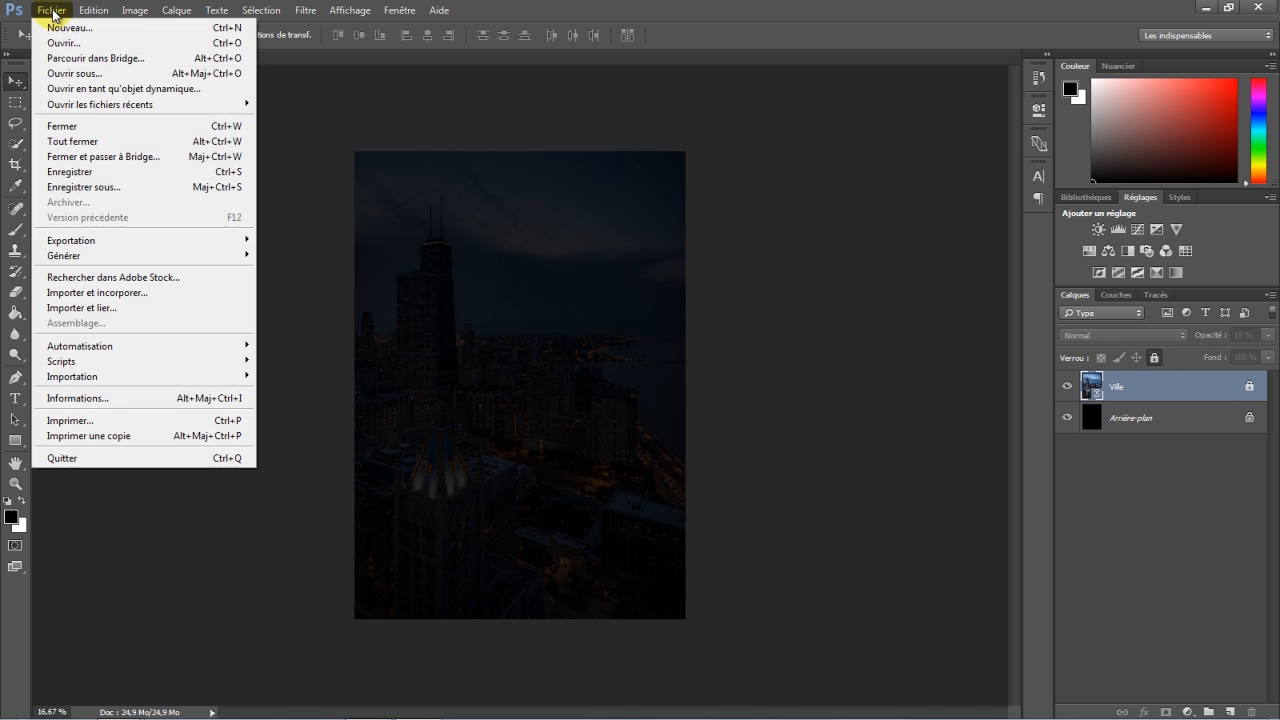
pyautogui.click(107, 310)
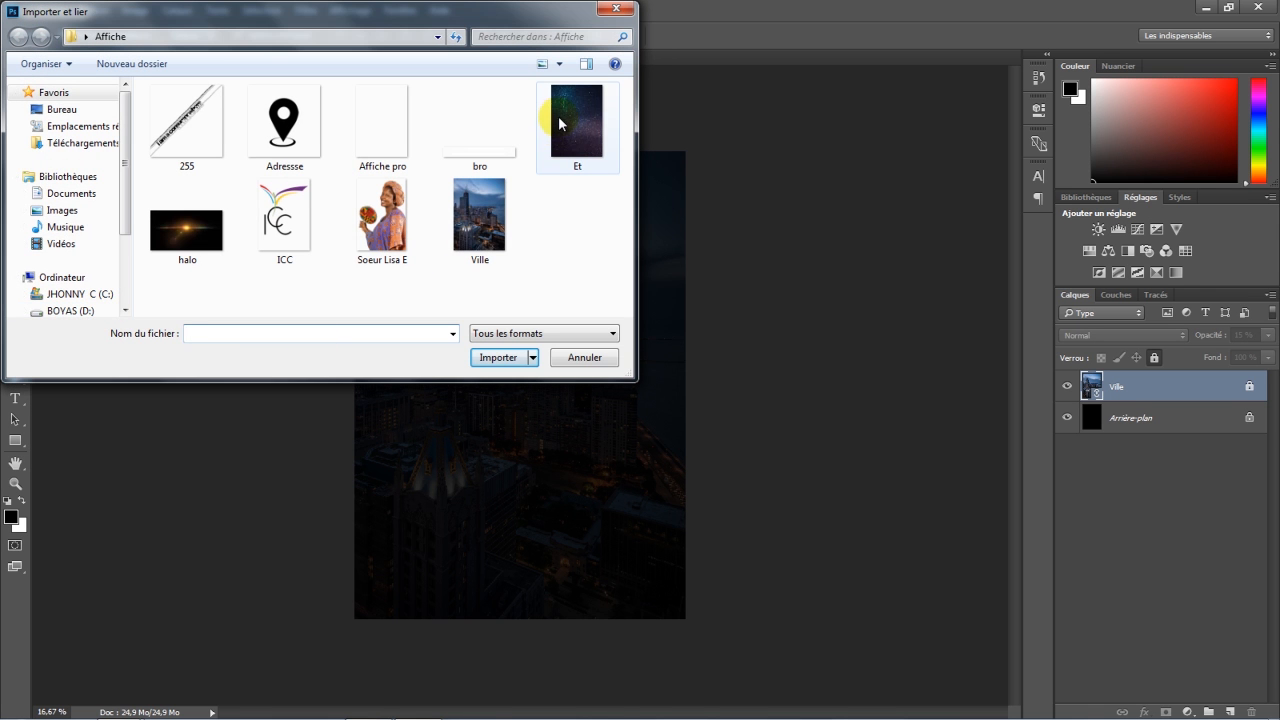
pyautogui.doubleClick(558, 120)
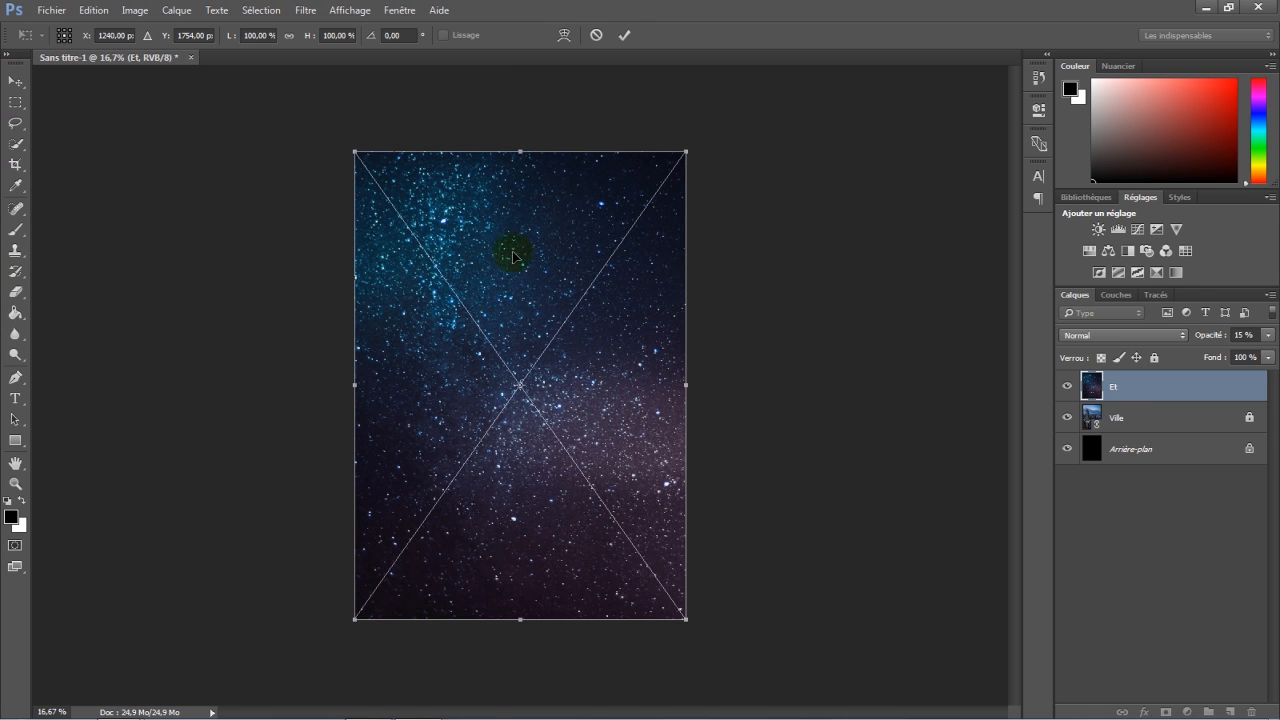
pyautogui.click(624, 36)
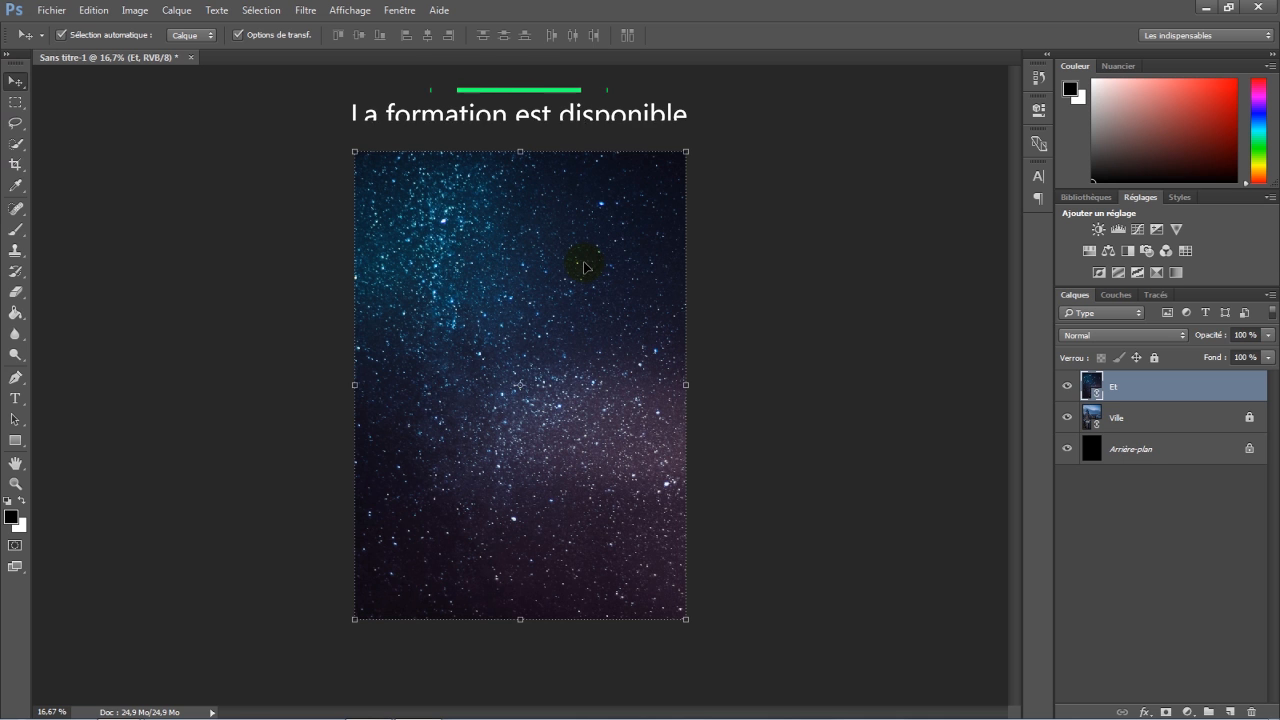
# Set the Et layer's blending mode to Superposition and its opacity to 10%.
pyautogui.click(1141, 335)
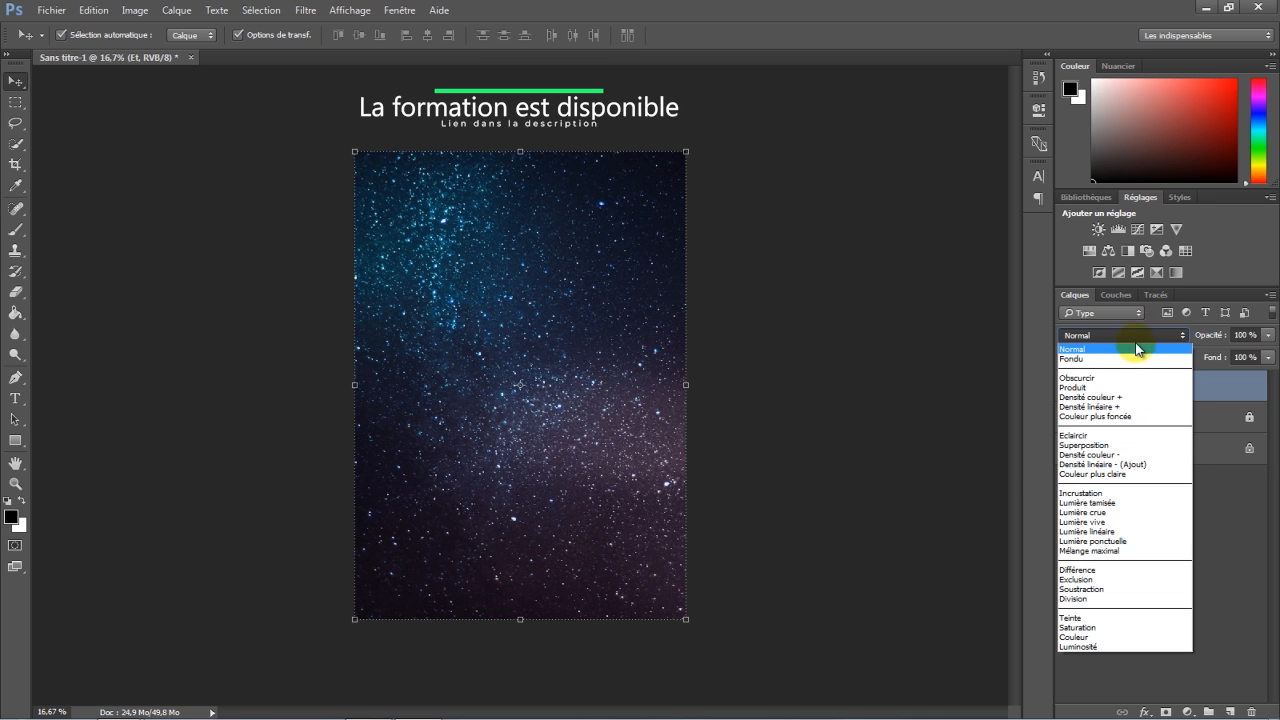
pyautogui.click(1100, 445)
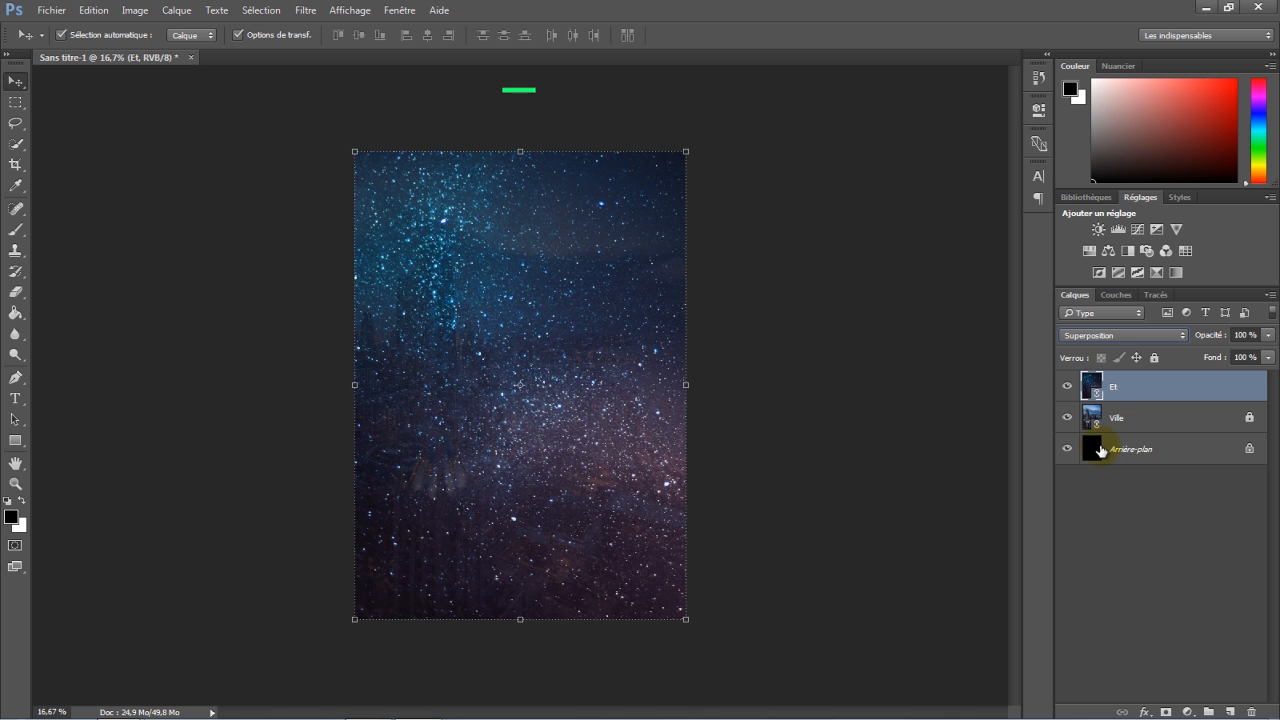
pyautogui.click(1243, 335)
pyautogui.write('10')
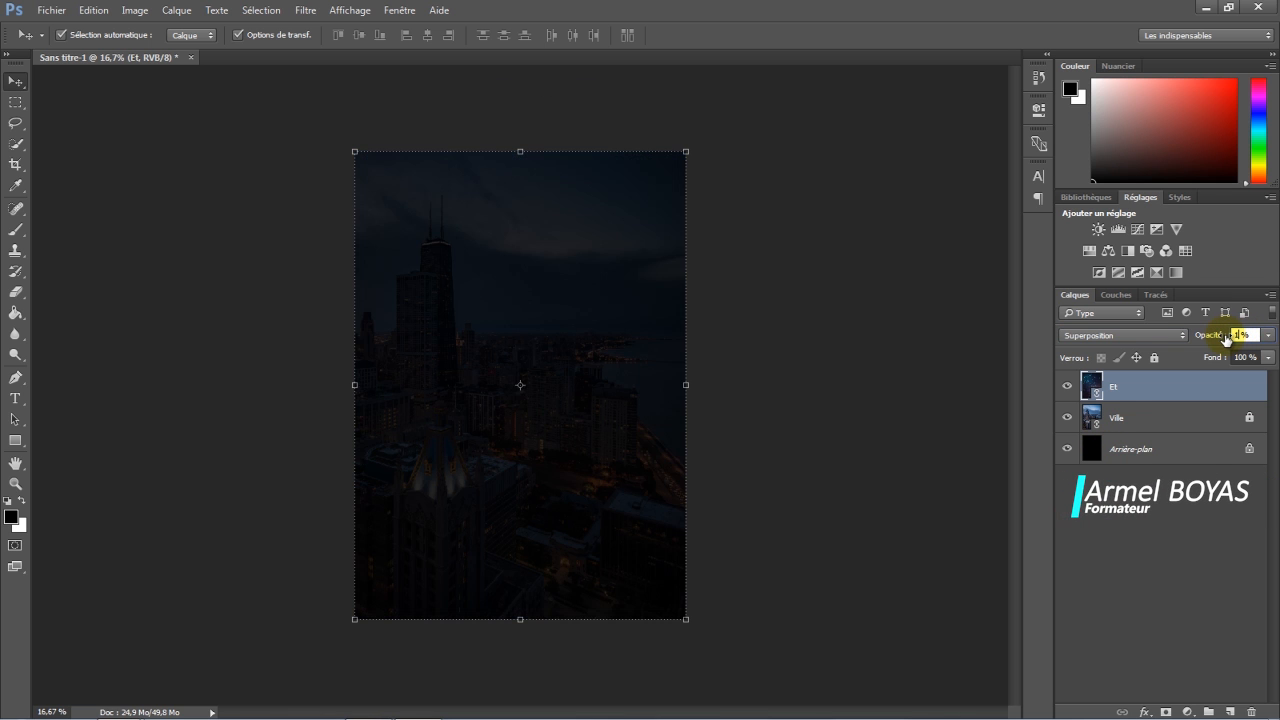
pyautogui.click(552, 326)
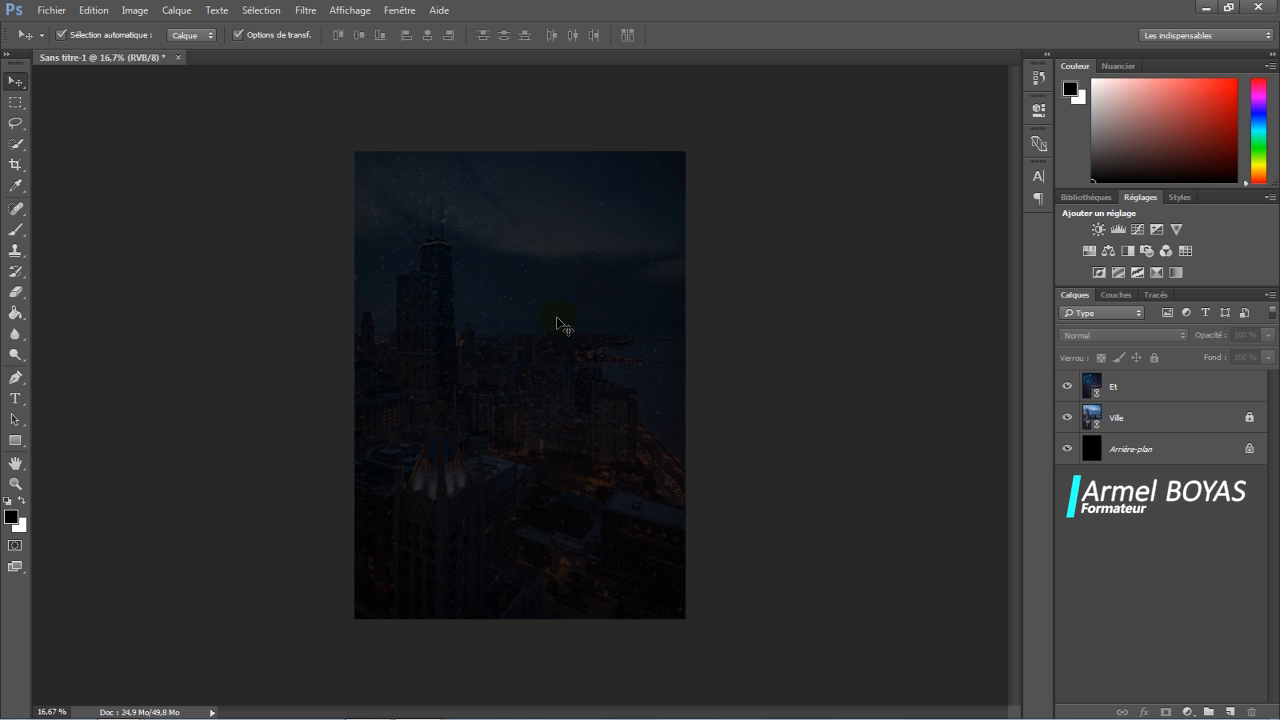
# Place the portrait of the woman with the fan from the Affiche folder as a linked file at its default size.
pyautogui.click(51, 10)
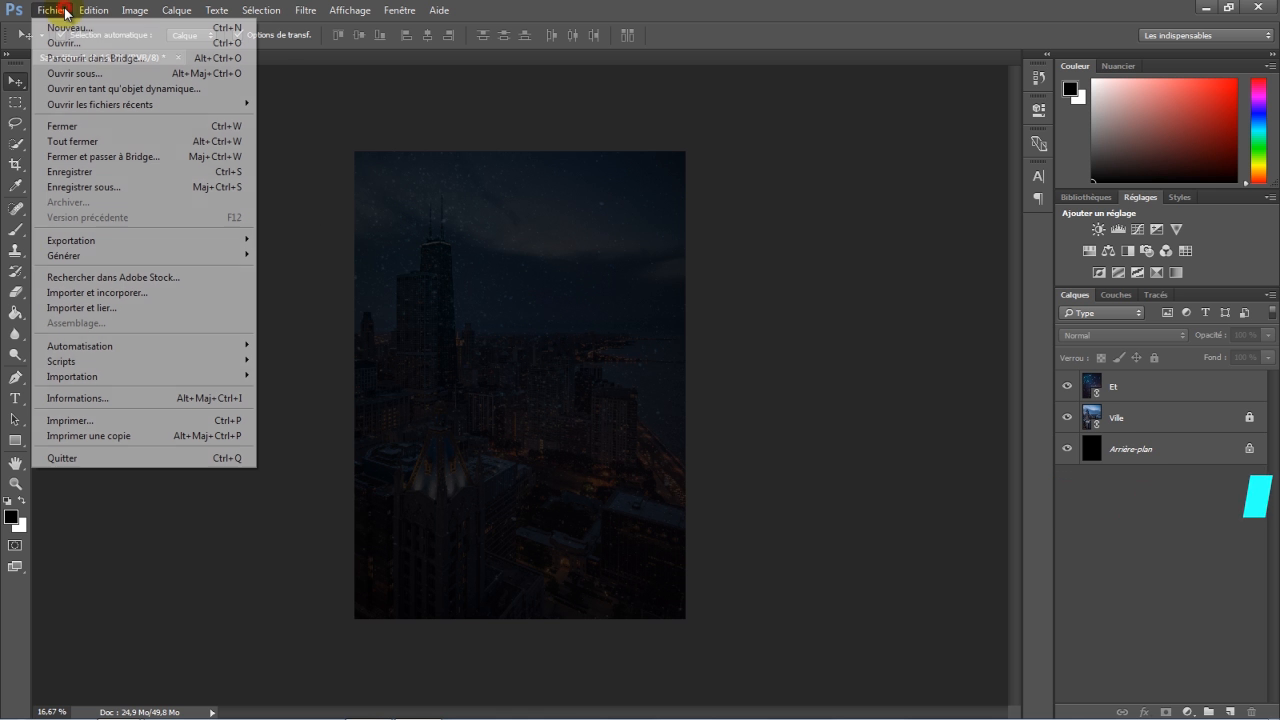
pyautogui.click(91, 308)
pyautogui.click(384, 213)
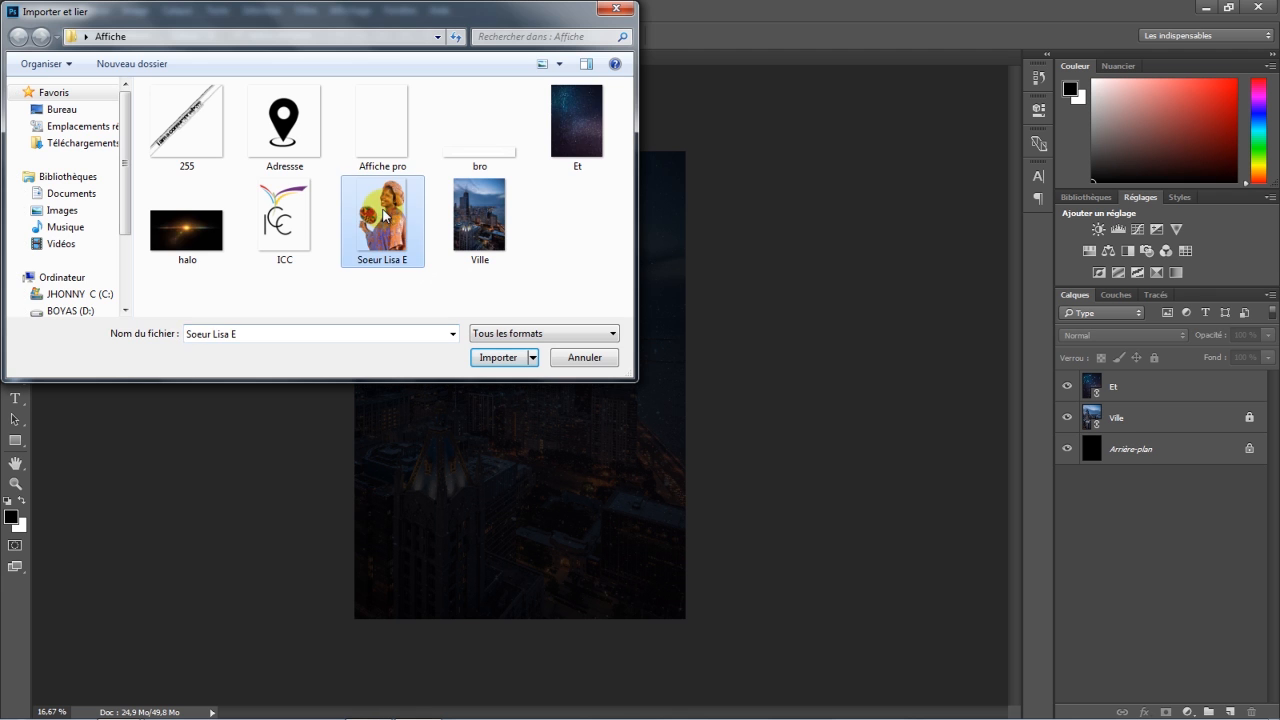
pyautogui.doubleClick(384, 212)
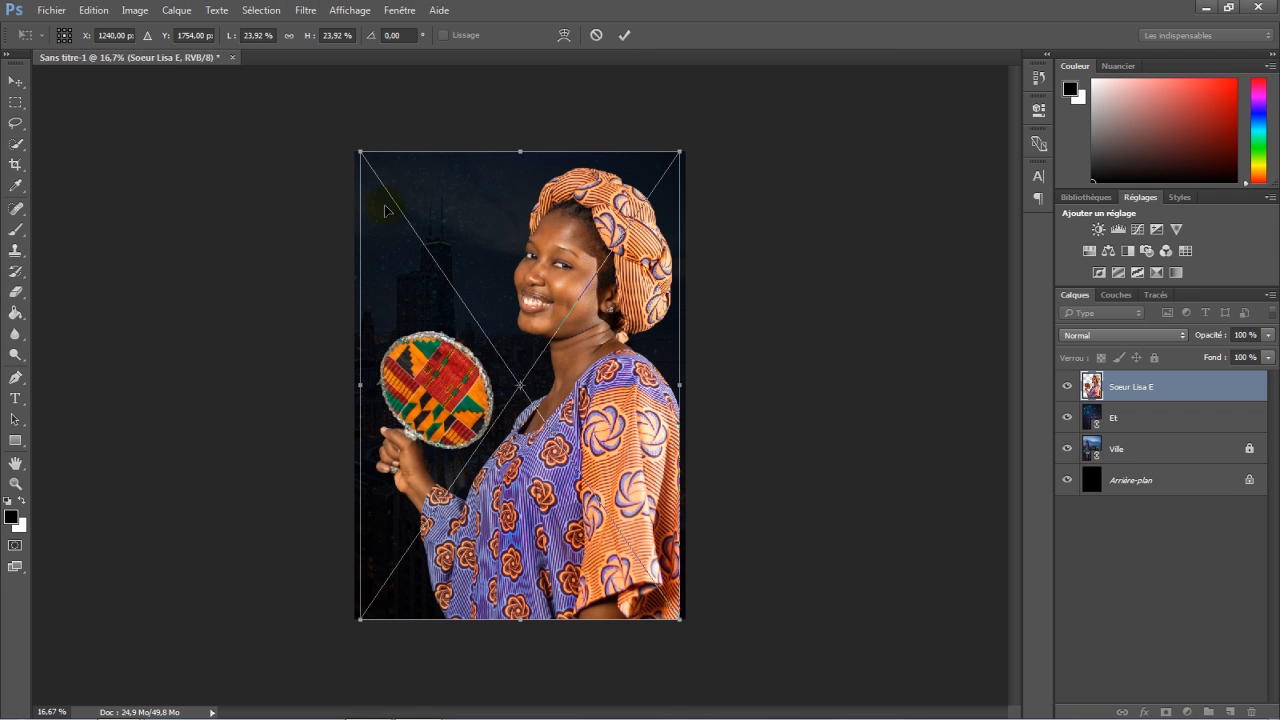
pyautogui.press('Return')
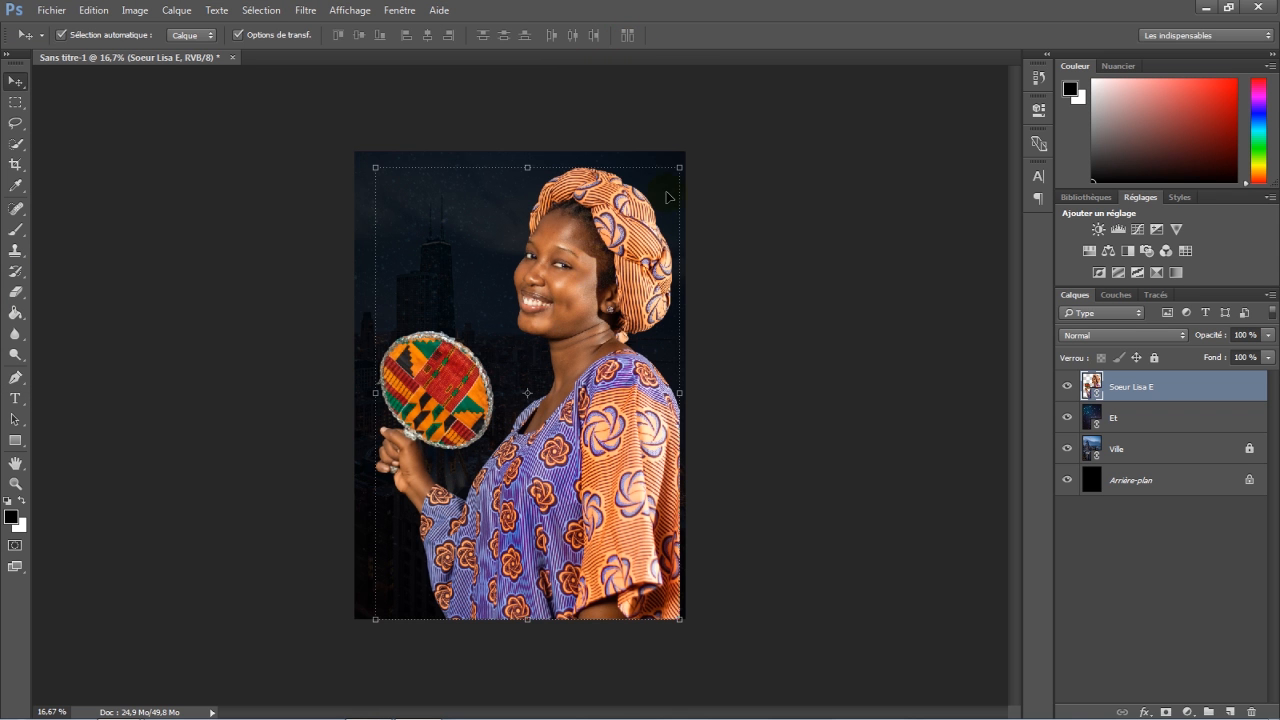
# Scale the woman's portrait down proportionally and position it against the right edge of the canvas.
pyautogui.click(675, 163)
pyautogui.click(289, 38)
pyautogui.moveTo(308, 41)
pyautogui.mouseDown()
pyautogui.moveTo(292, 37)
pyautogui.moveTo(303, 45)
pyautogui.mouseUp()
pyautogui.click(624, 35)
pyautogui.moveTo(552, 320); pyautogui.dragTo(606, 328)
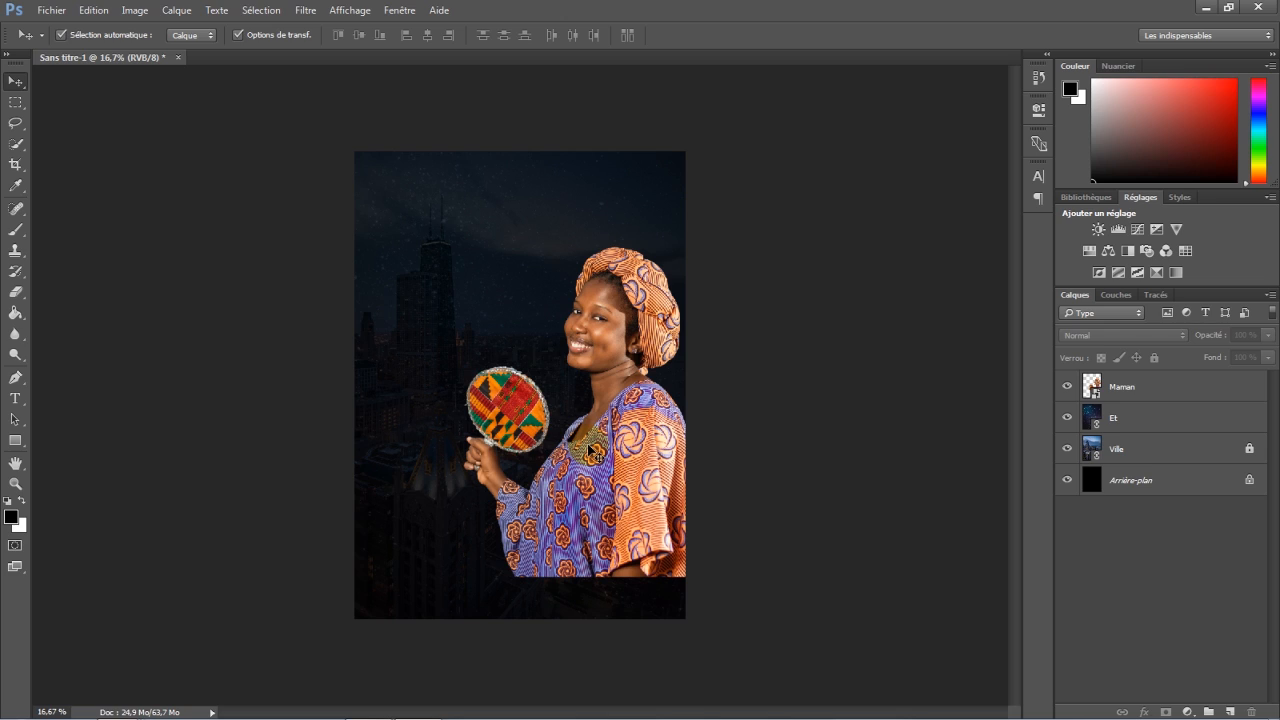
# Add a layer mask to the Maman portrait layer and make the mask active.
pyautogui.click(1180, 392)
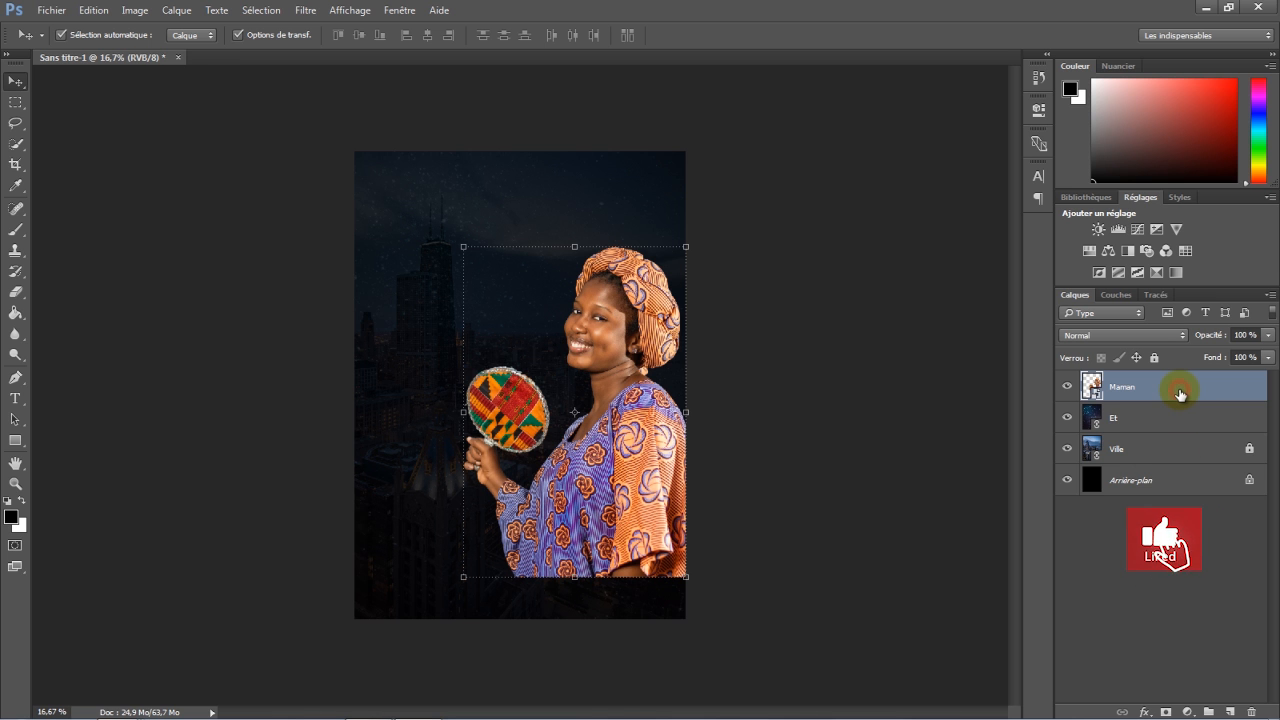
pyautogui.click(1166, 712)
pyautogui.click(1126, 387)
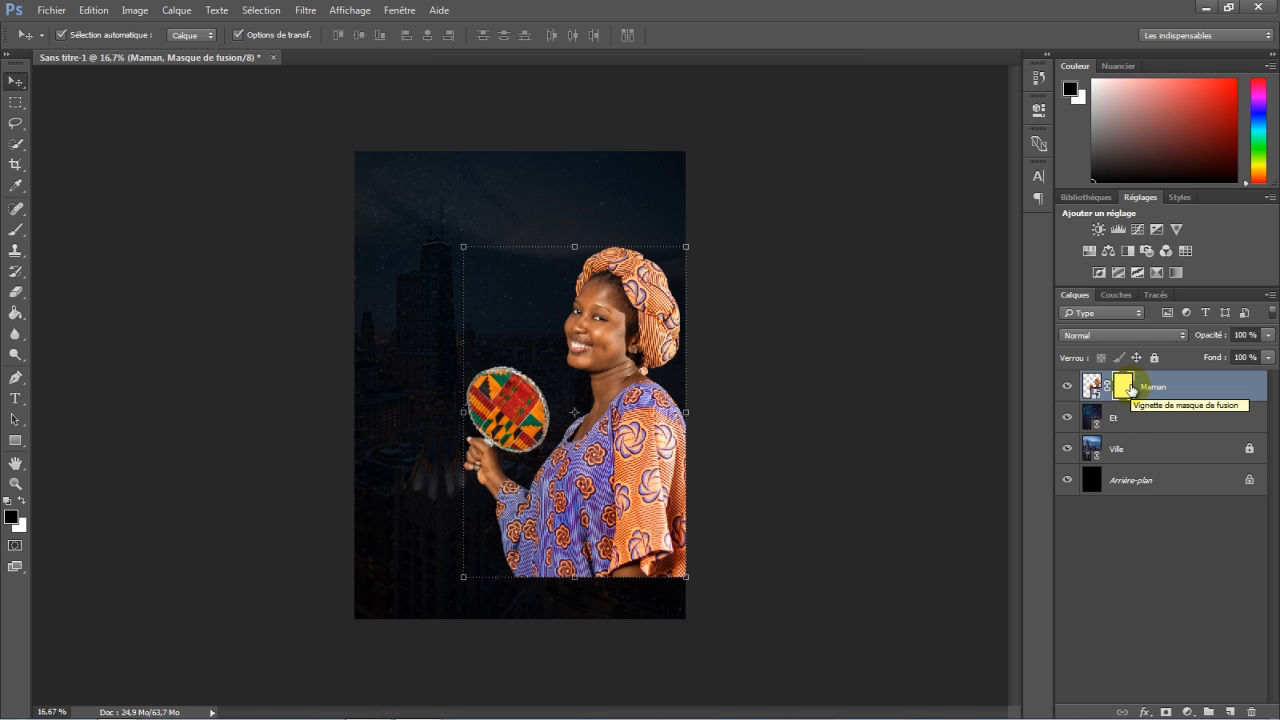
# Draw a black-to-white linear gradient upward on the Maman layer's mask to fade the portrait's lower edge into the background.
pyautogui.click(18, 318)
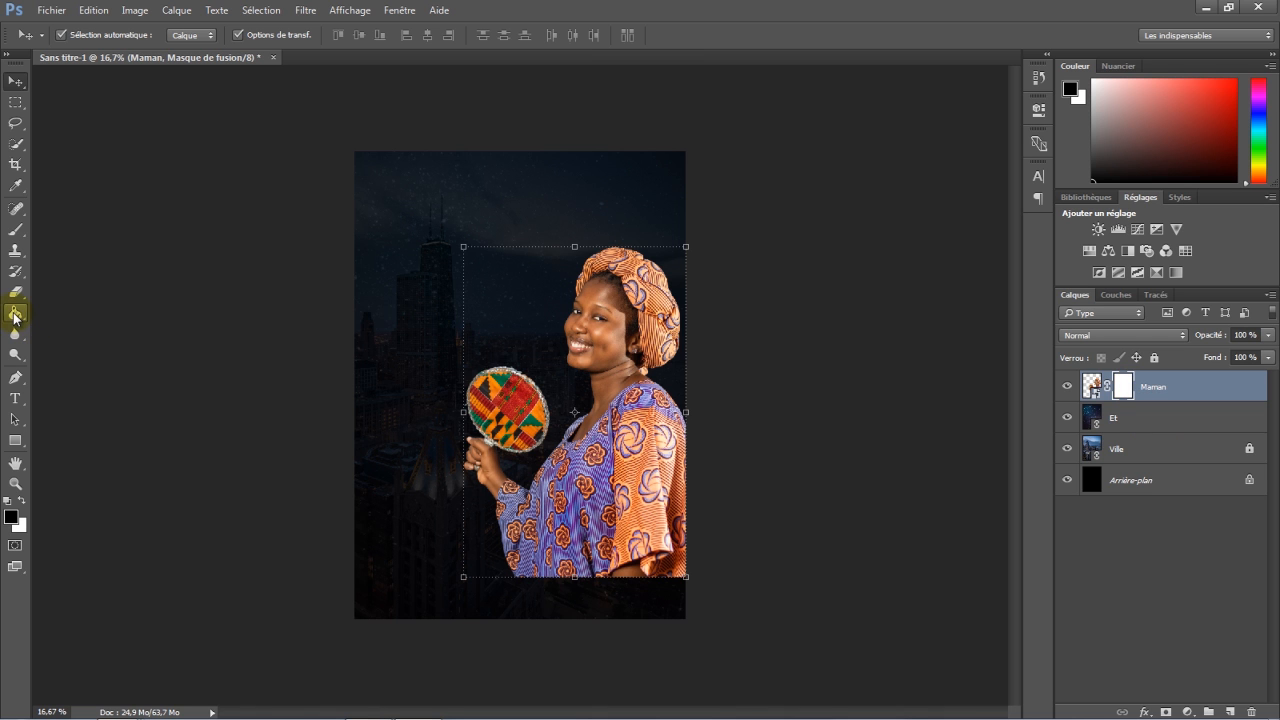
pyautogui.click(14, 317)
pyautogui.moveTo(16, 314); pyautogui.dragTo(62, 312)
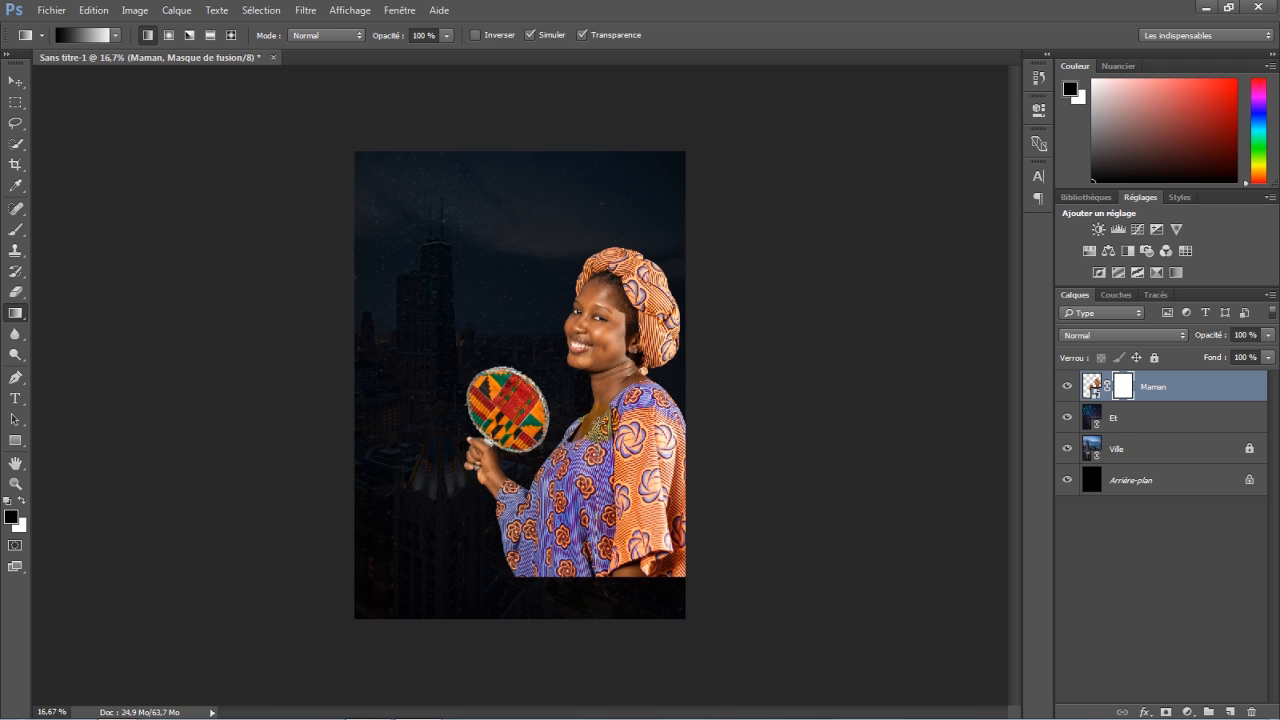
pyautogui.moveTo(592, 572); pyautogui.dragTo(592, 432)
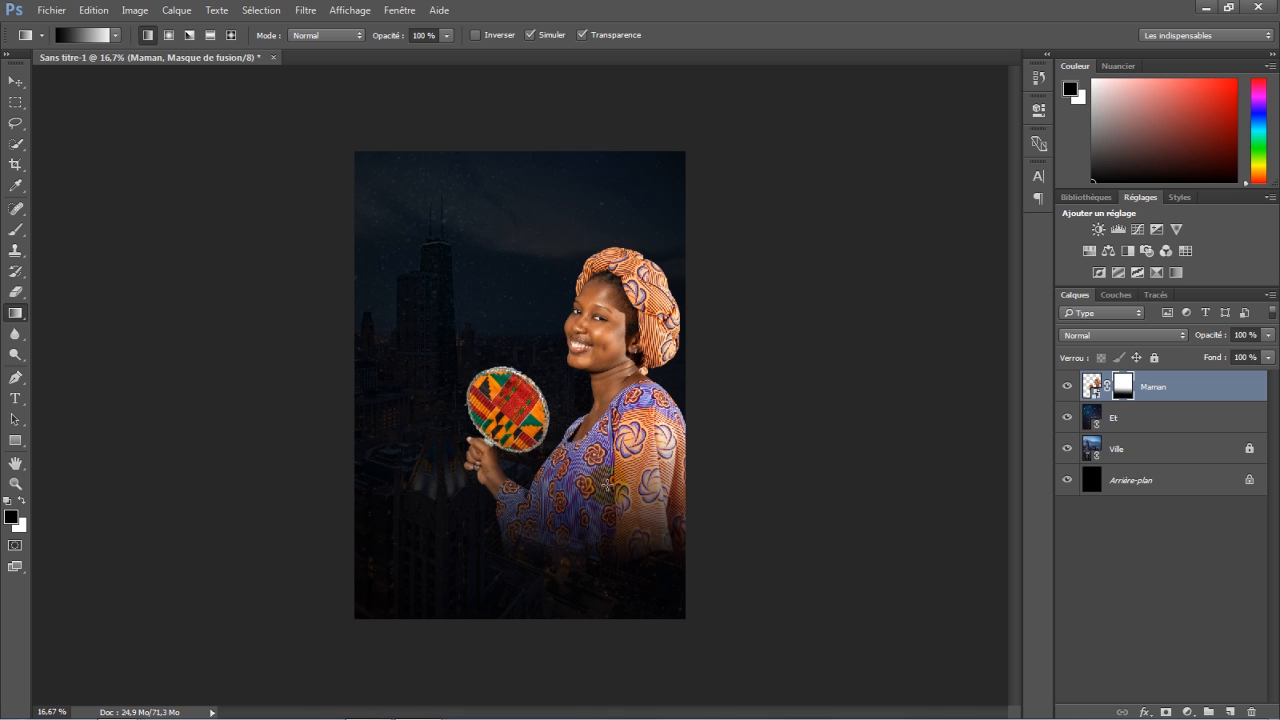
# Add the white title text "EGLISE IMPACT CENTRE CHRETIEN" in AlternateGothic2 BT on a new text layer above the Et layer.
pyautogui.click(15, 81)
pyautogui.click(500, 350)
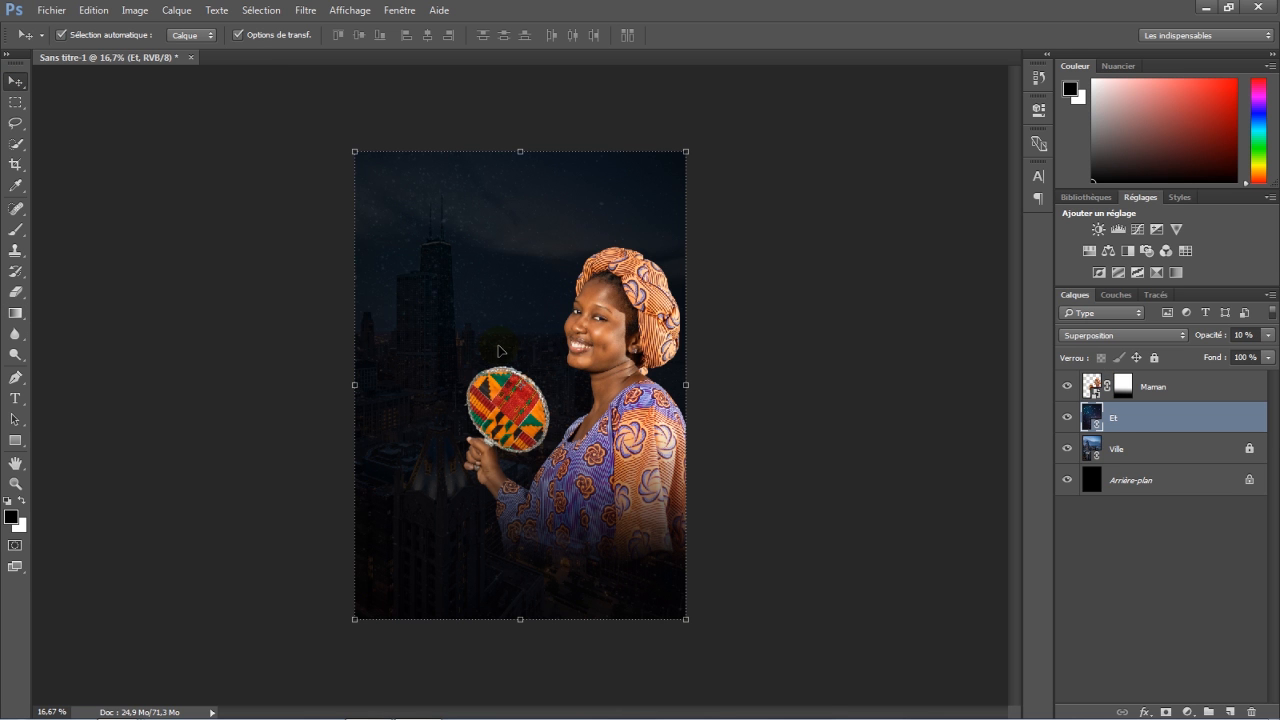
pyautogui.click(15, 398)
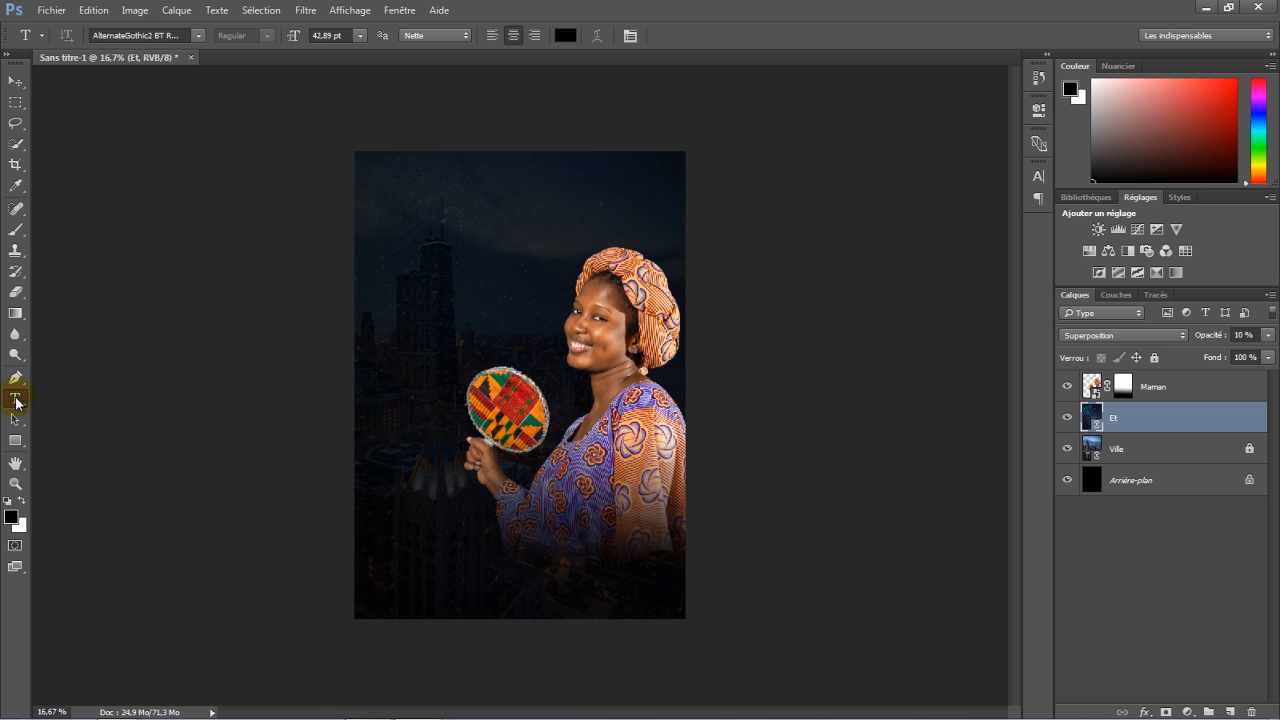
pyautogui.click(566, 38)
pyautogui.click(789, 197)
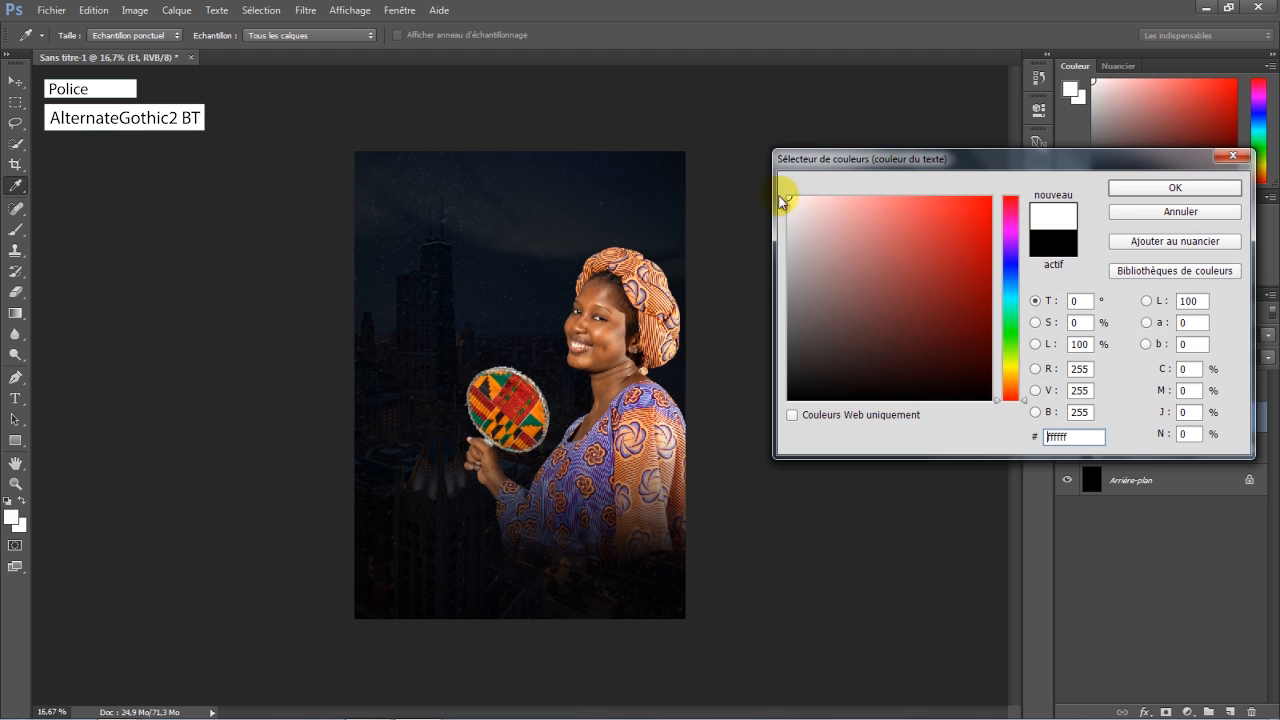
pyautogui.click(1147, 189)
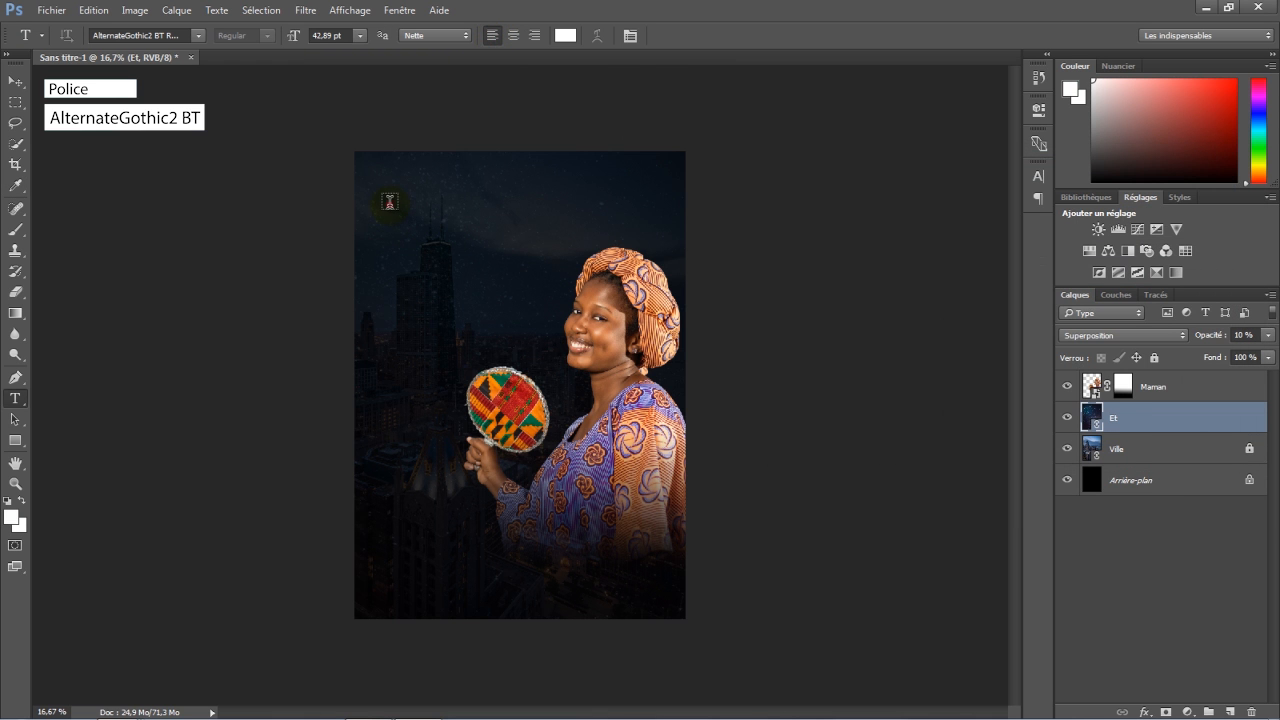
pyautogui.click(390, 201)
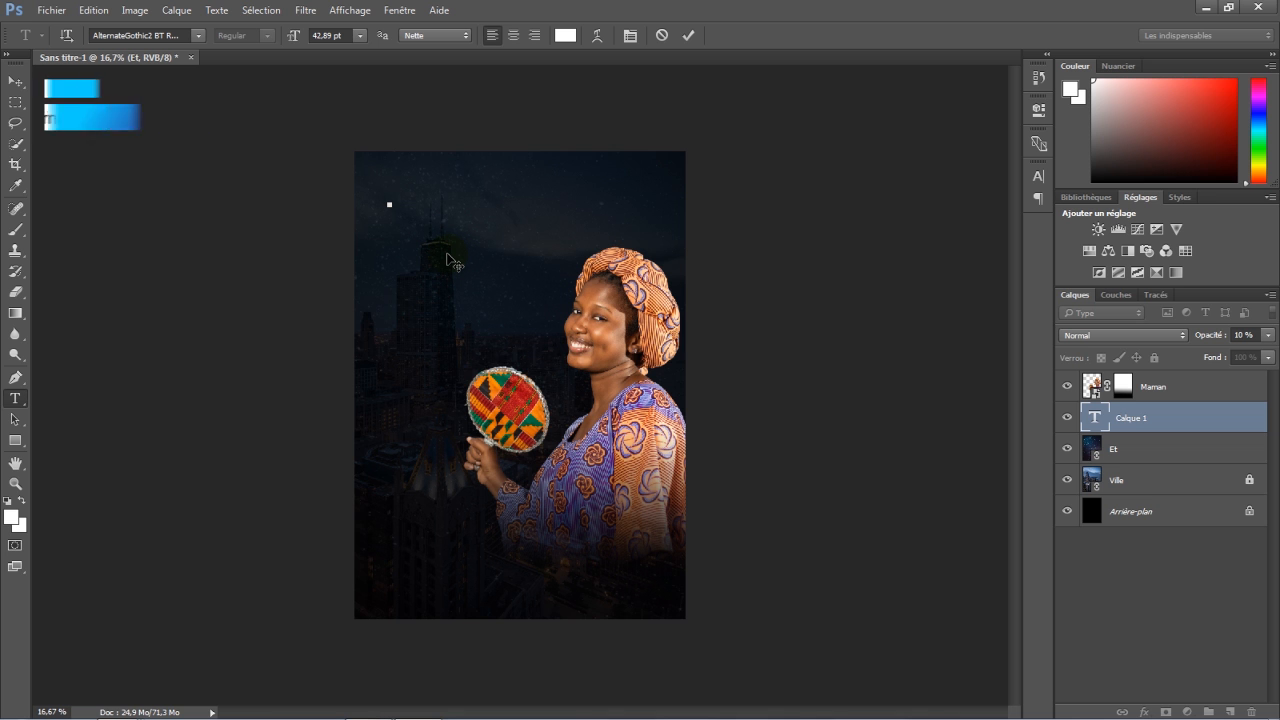
pyautogui.write('EGLIS')
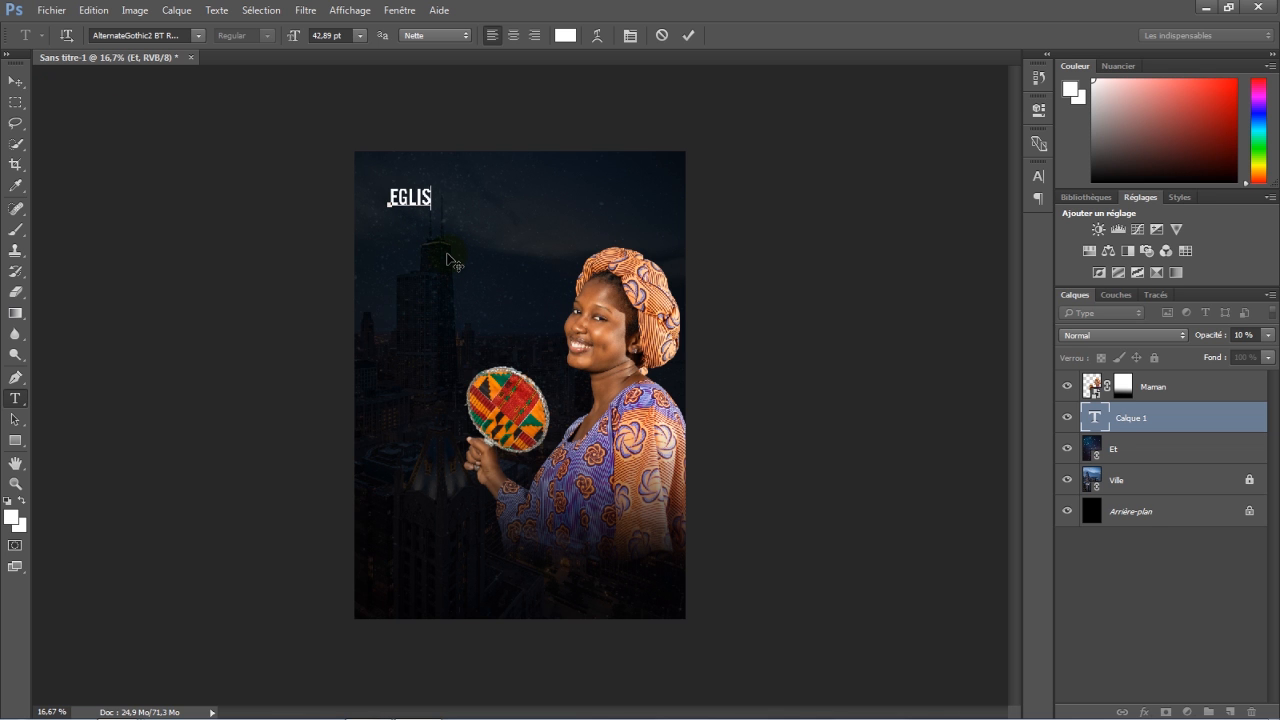
pyautogui.write('E IMPACT CENTRE CHRETIEN')
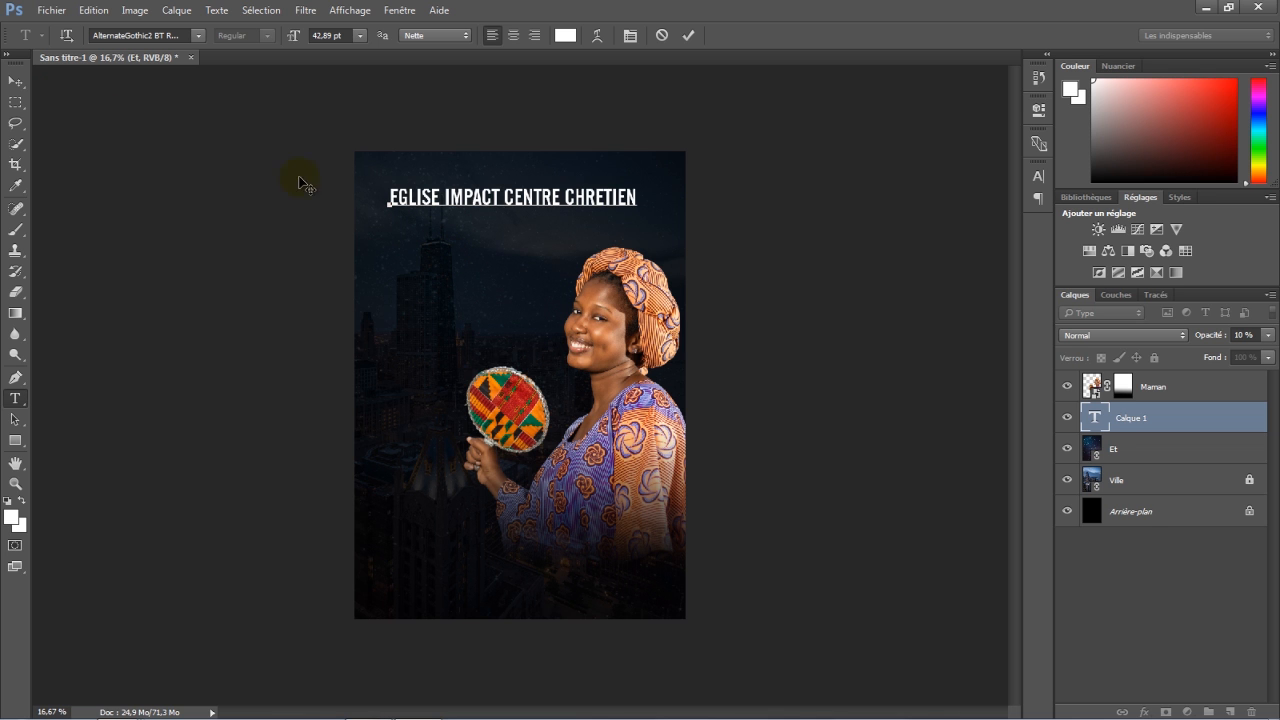
# Move the title up to the poster's upper edge, centred horizontally, and scale it proportionally to 95%.
pyautogui.click(15, 80)
pyautogui.moveTo(591, 205); pyautogui.dragTo(594, 172)
pyautogui.hotkey('ctrl', 't')
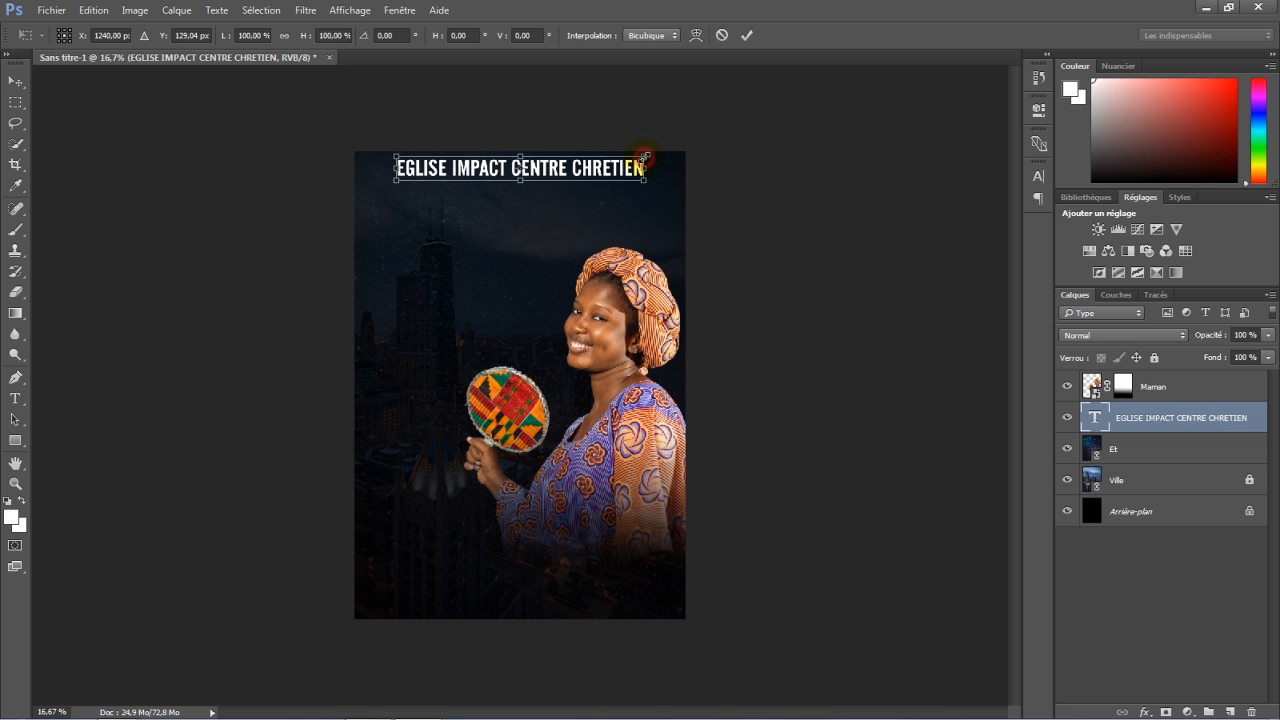
pyautogui.click(284, 38)
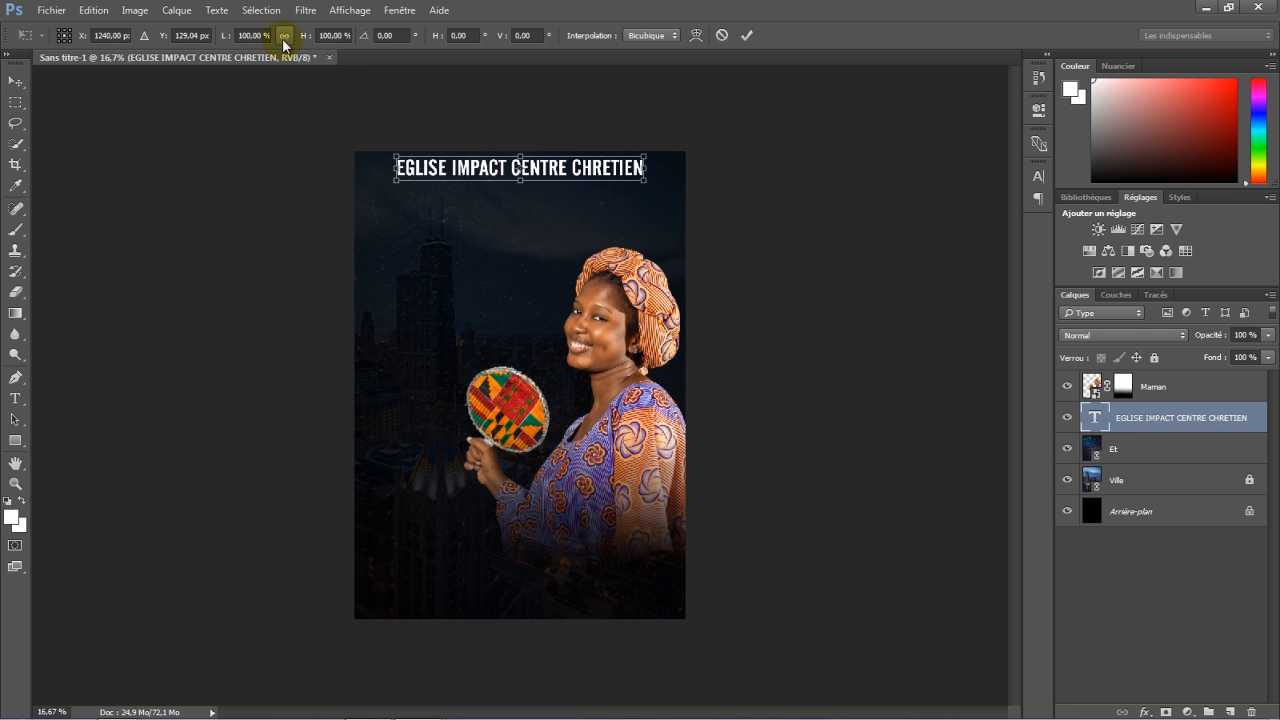
pyautogui.moveTo(307, 42); pyautogui.dragTo(304, 42)
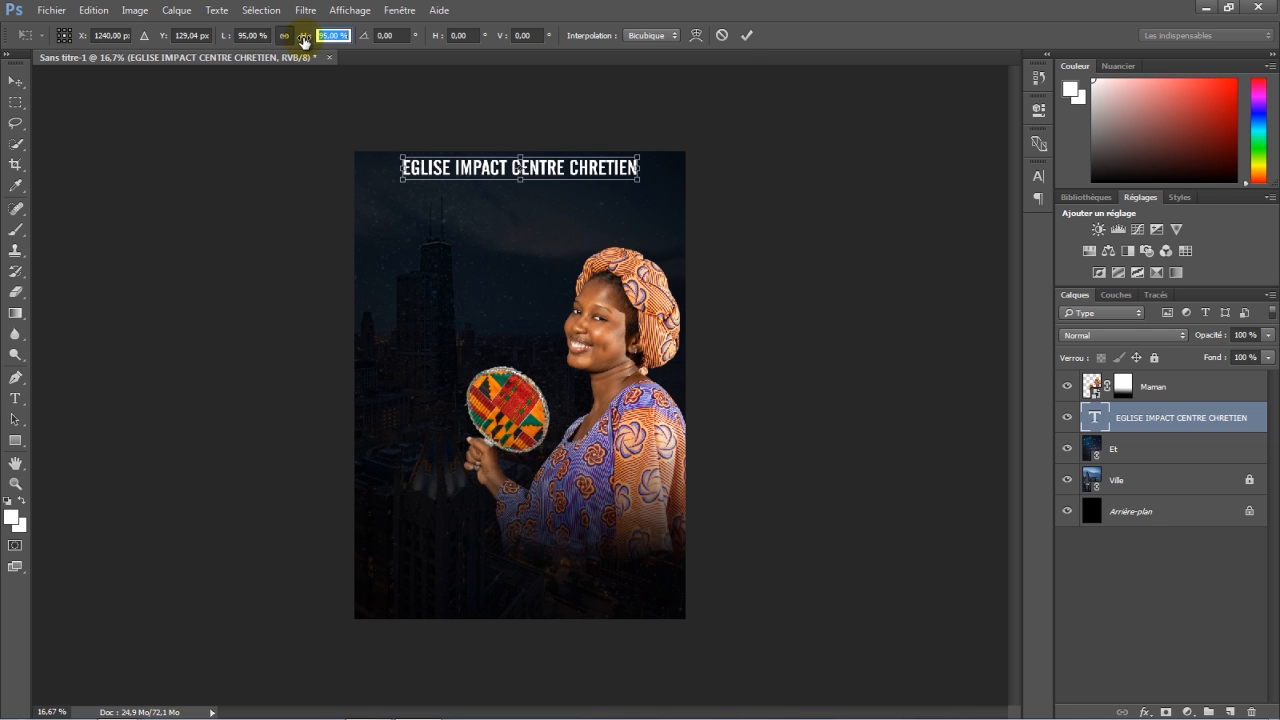
pyautogui.click(746, 35)
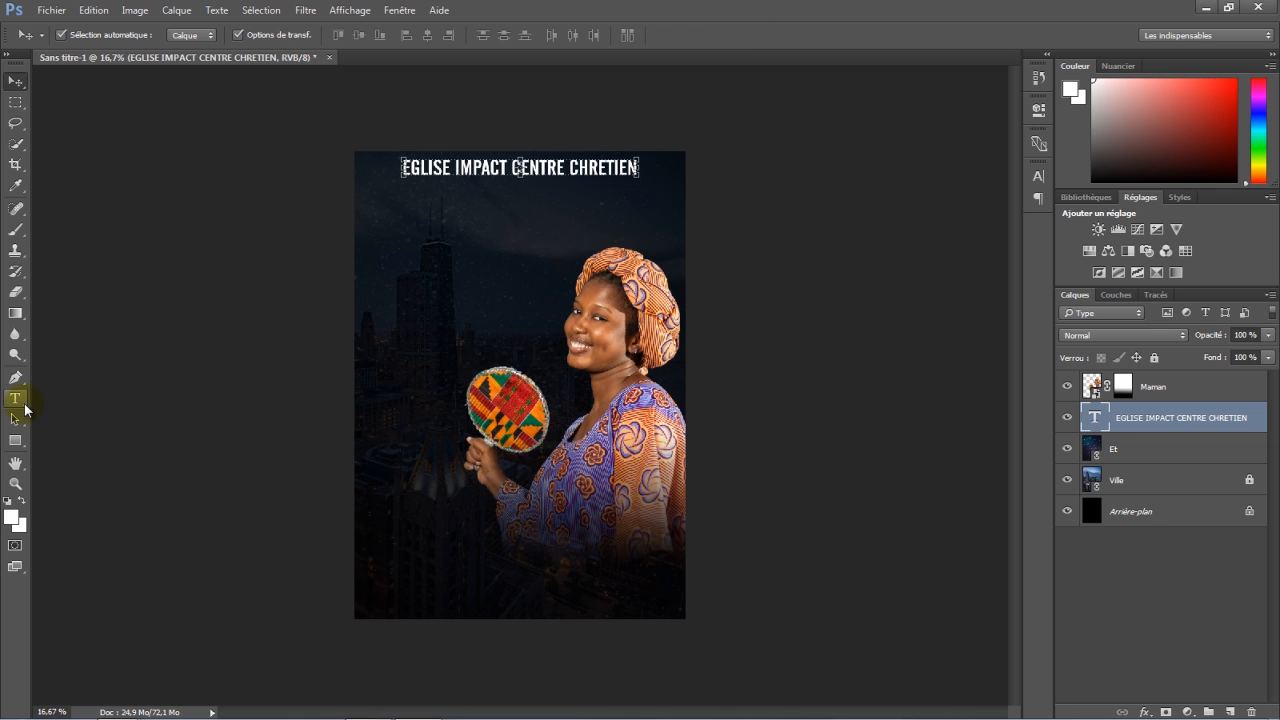
# Recolour only the word EGLISE in the title to a golden yellow with a hue of 44°.
pyautogui.click(16, 399)
pyautogui.moveTo(455, 168); pyautogui.dragTo(401, 170)
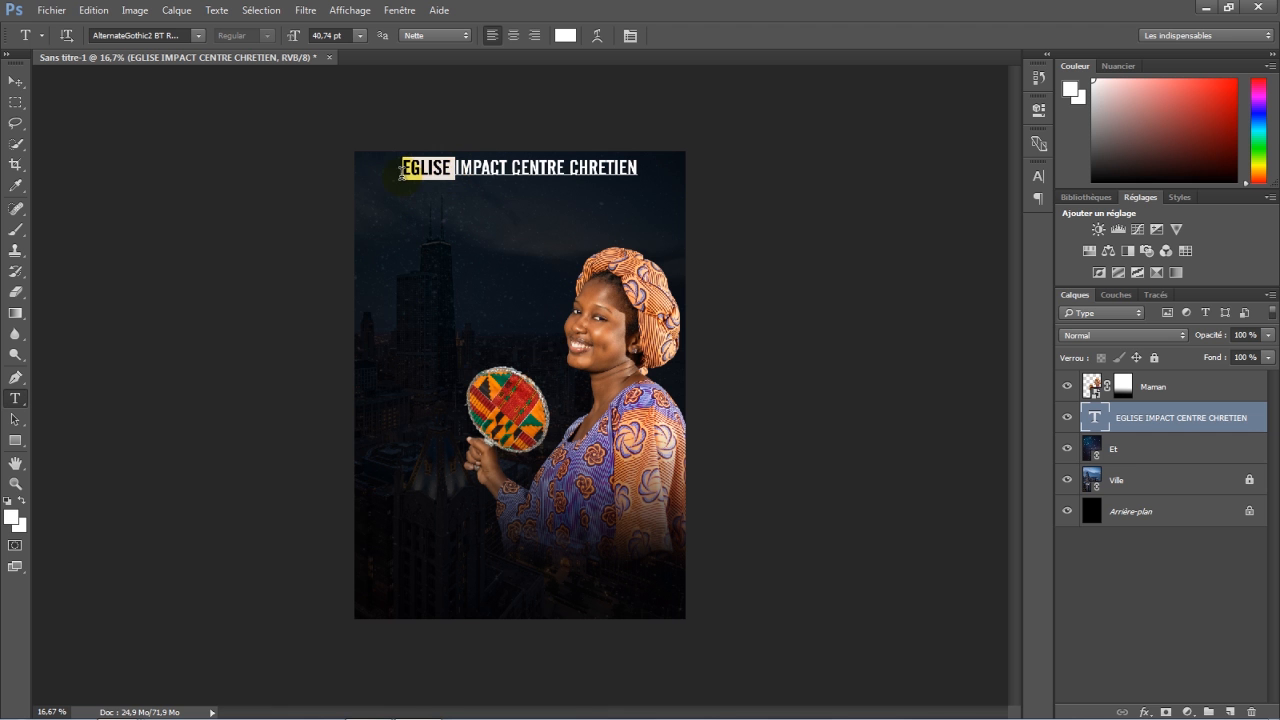
pyautogui.click(565, 36)
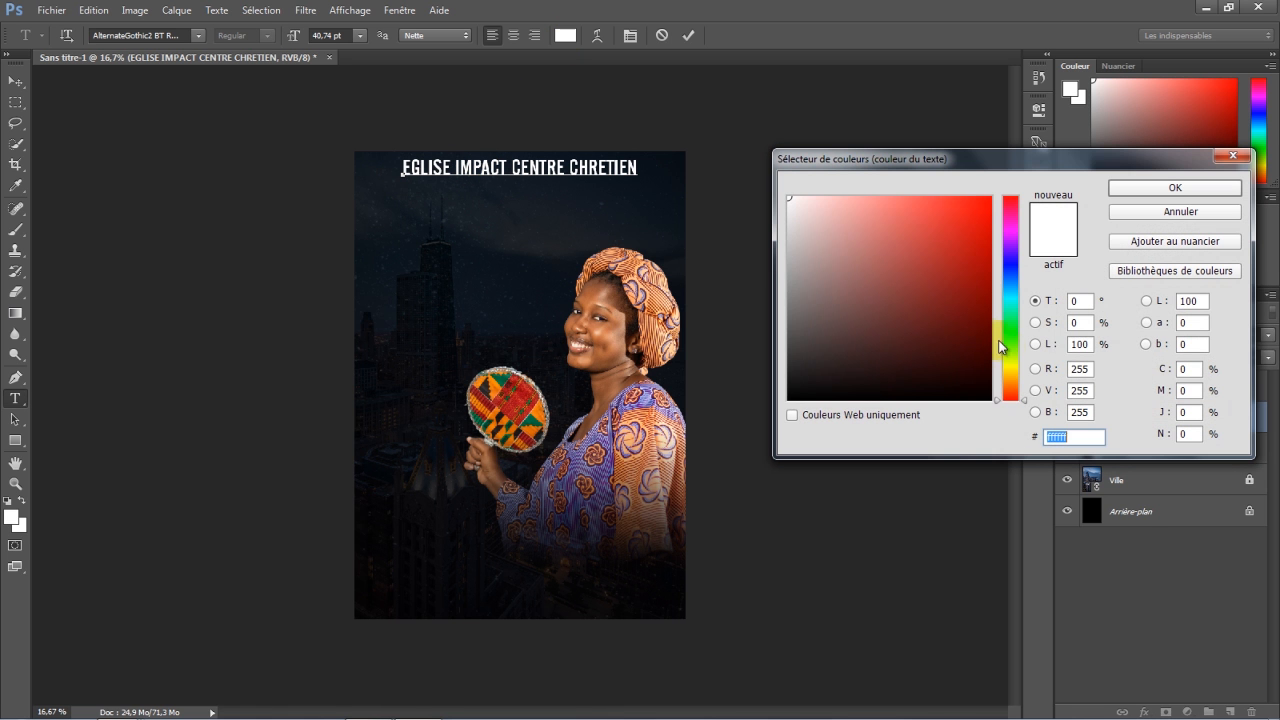
pyautogui.click(1012, 372)
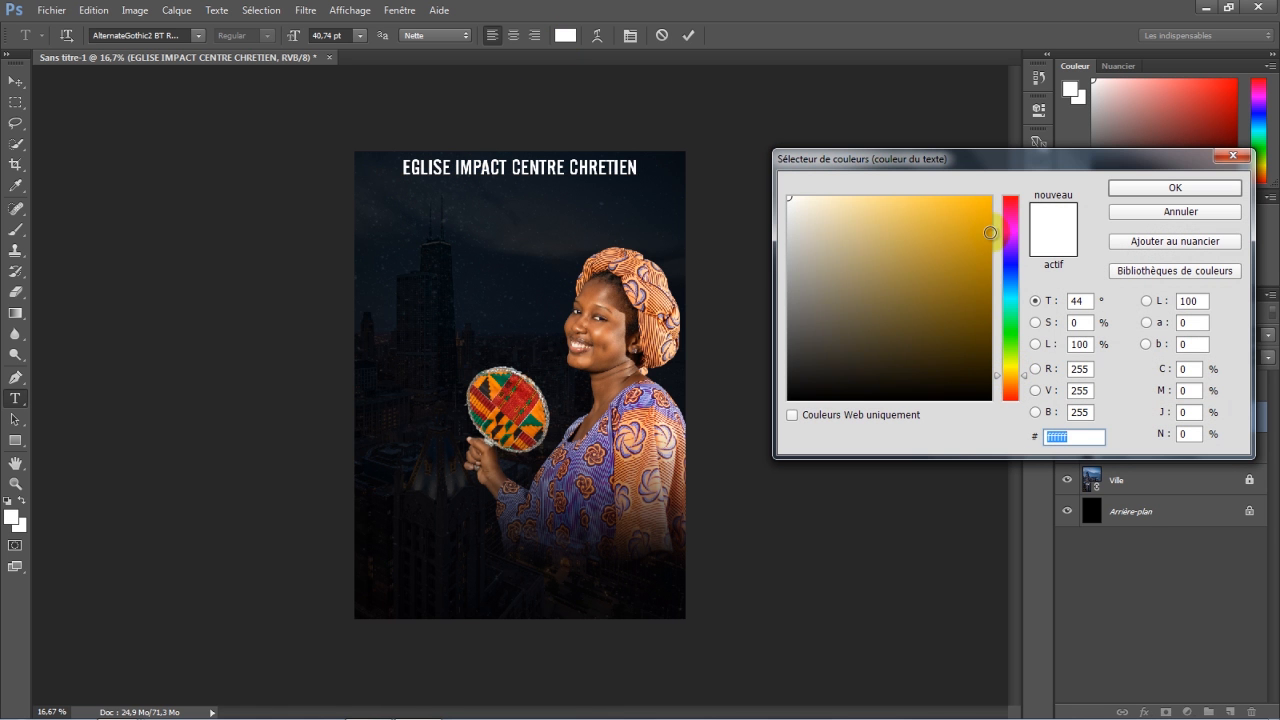
pyautogui.click(989, 199)
pyautogui.click(962, 202)
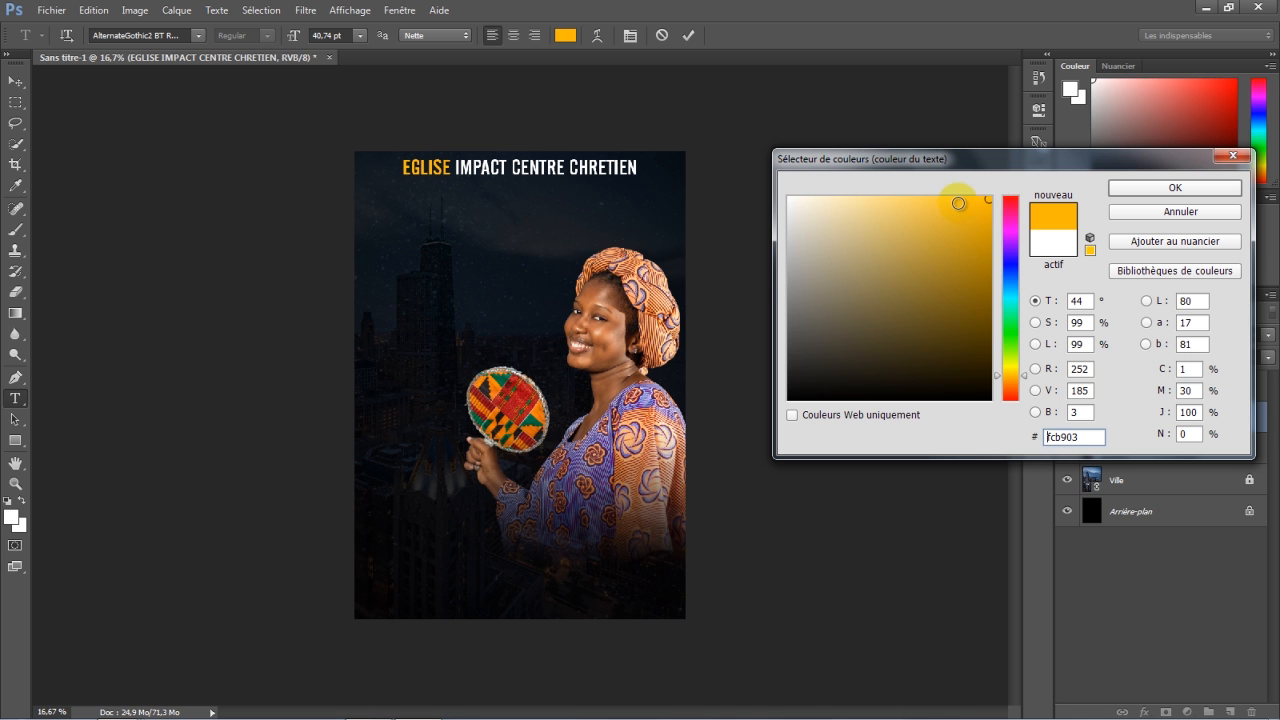
pyautogui.click(1135, 188)
pyautogui.click(688, 38)
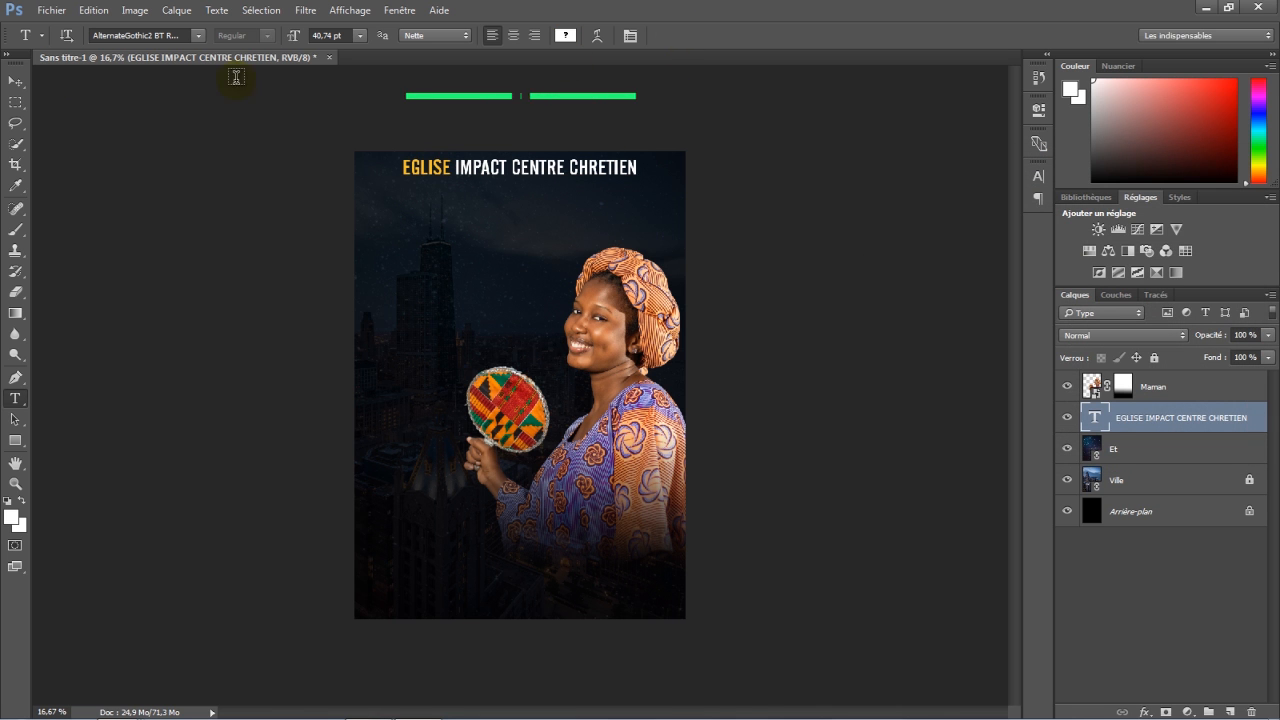
pyautogui.click(15, 80)
pyautogui.moveTo(513, 167); pyautogui.dragTo(551, 172)
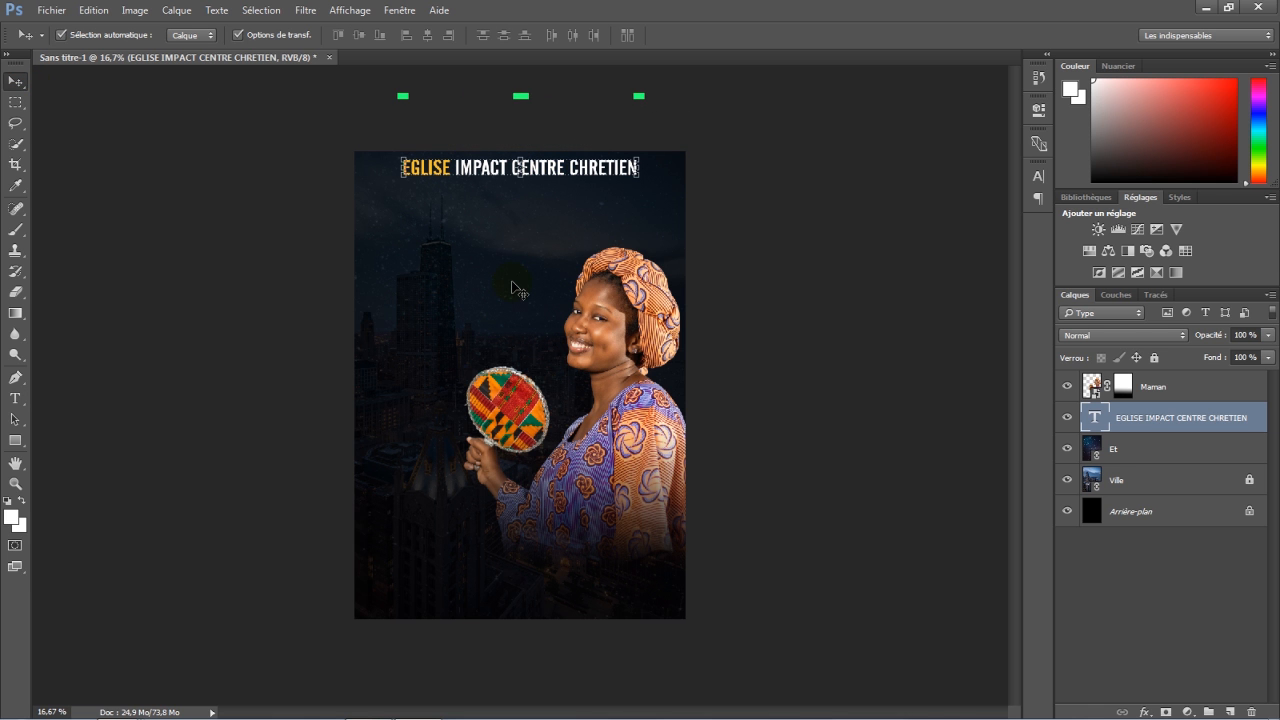
# Draw a white rectangle without a stroke, about 1373 by 133 px, just below the words IMPACT CENTRE CHRETIEN.
pyautogui.click(15, 440)
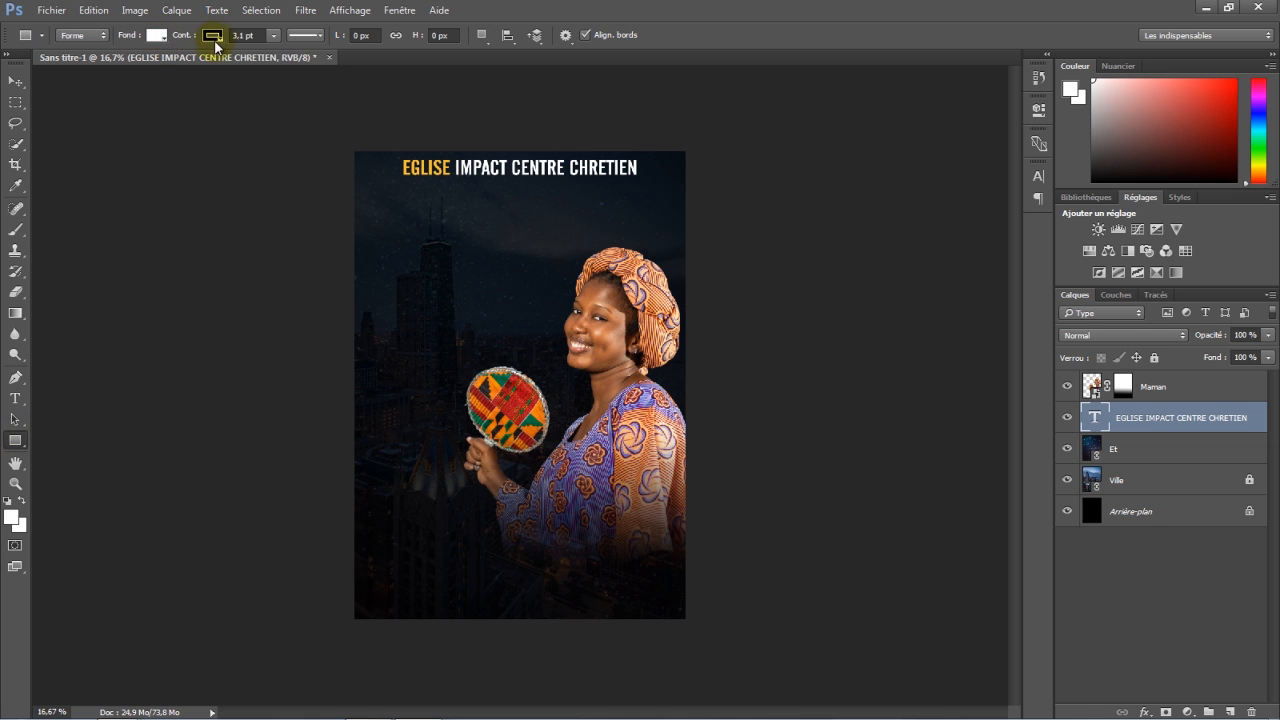
pyautogui.click(215, 37)
pyautogui.click(121, 67)
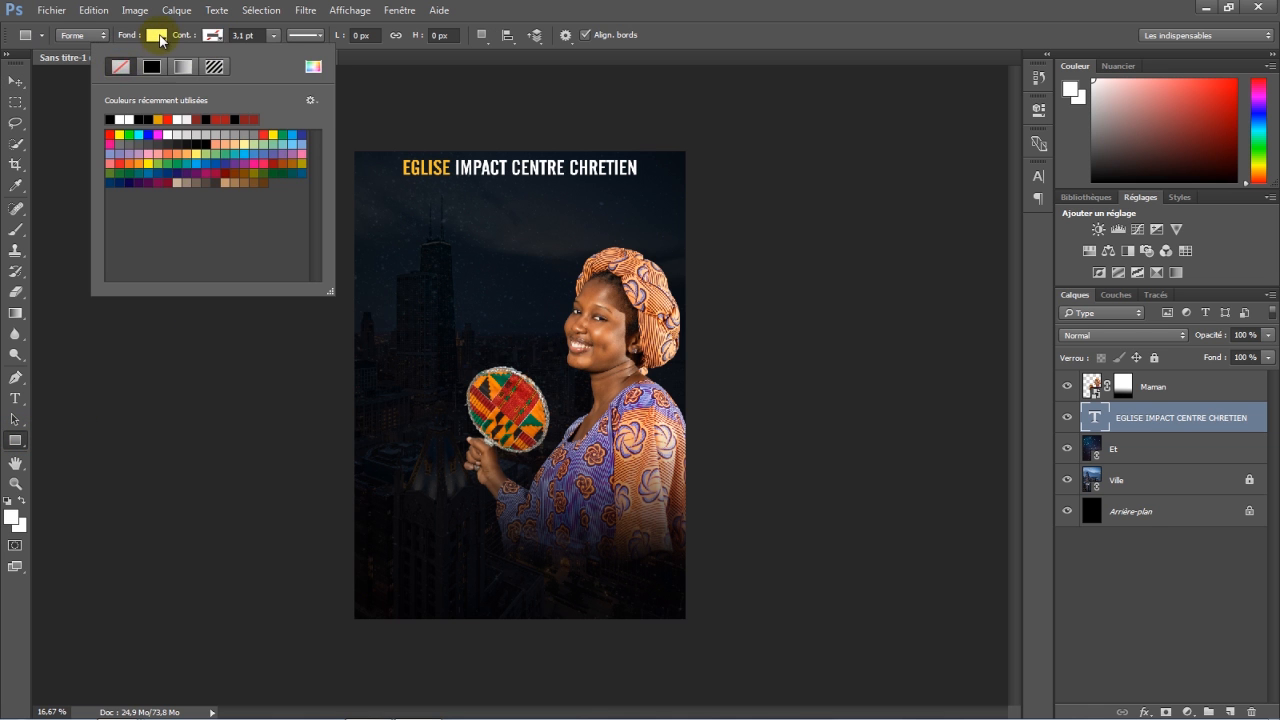
pyautogui.click(158, 36)
pyautogui.click(77, 135)
pyautogui.click(257, 66)
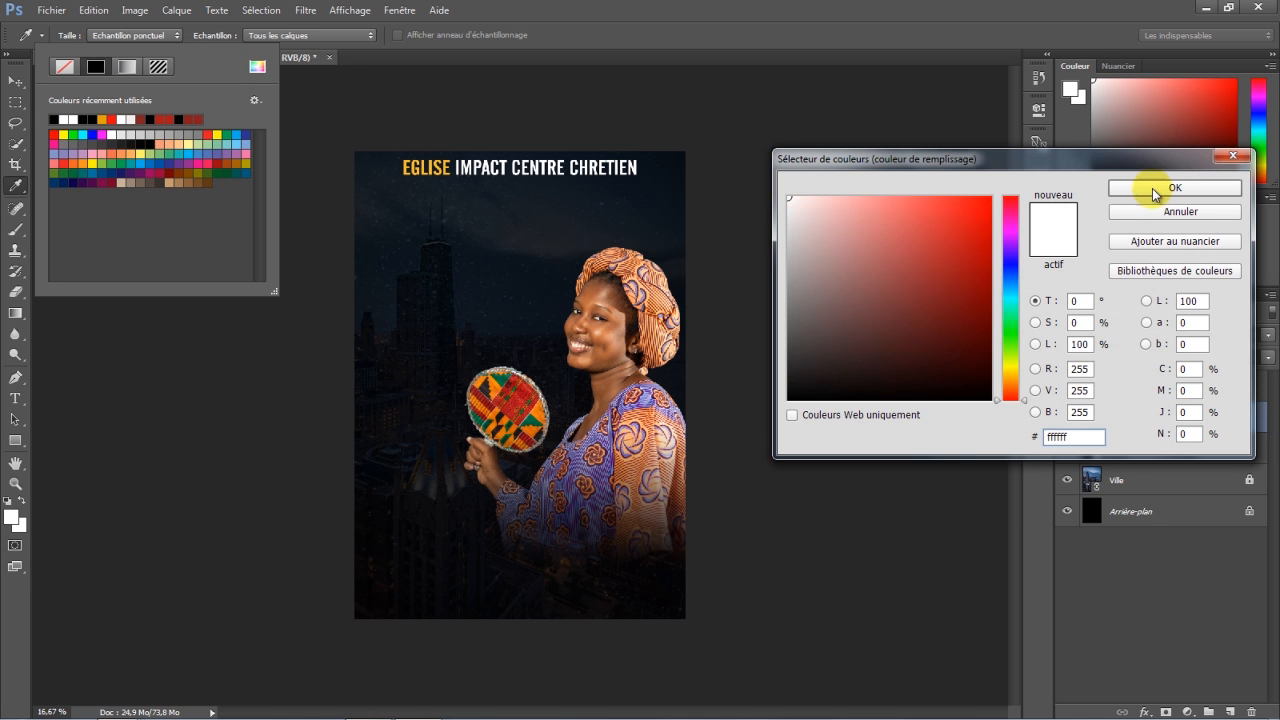
pyautogui.click(1150, 188)
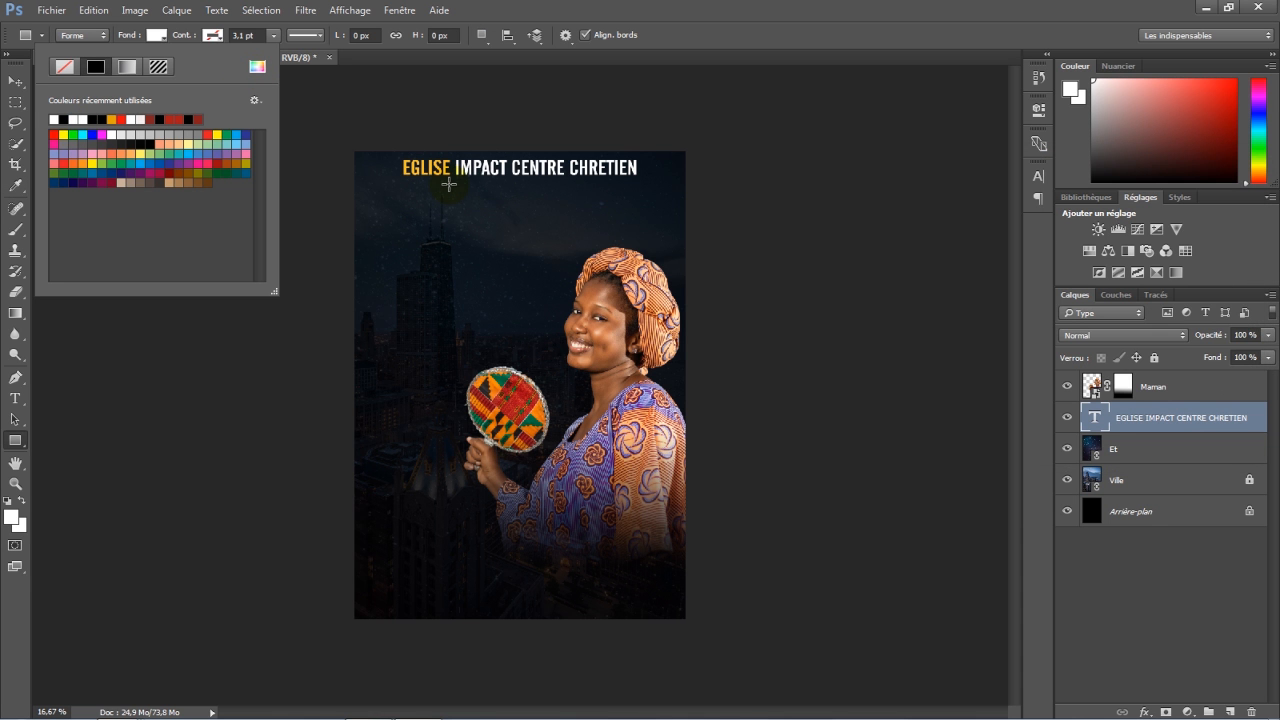
pyautogui.moveTo(455, 183); pyautogui.dragTo(640, 198)
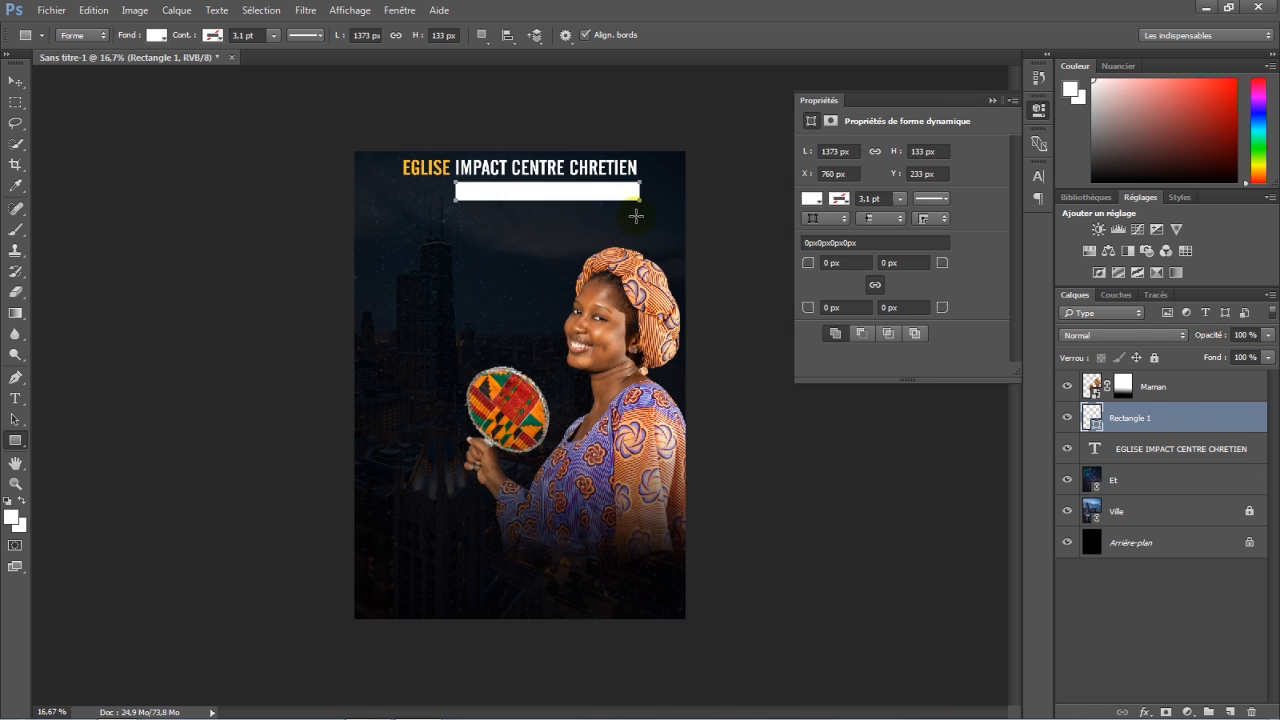
# Rasterize the white rectangle's shape layer.
pyautogui.press('v')
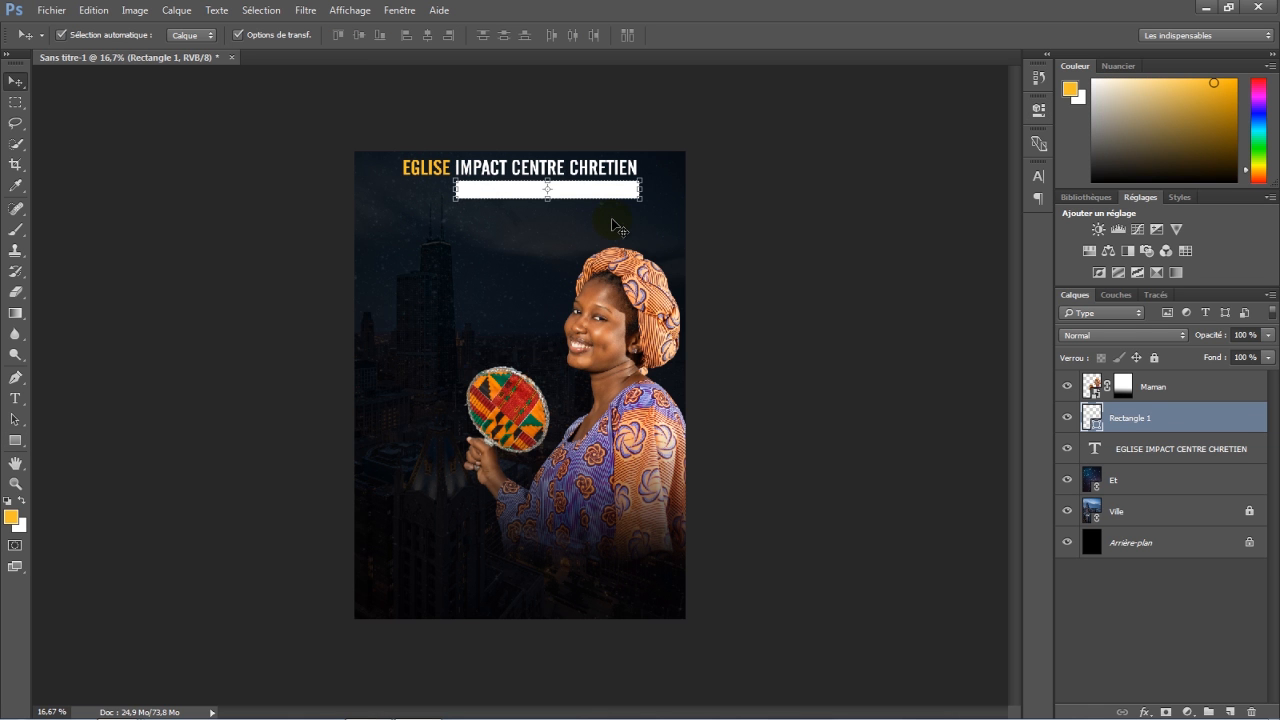
pyautogui.rightClick(1183, 416)
pyautogui.click(1005, 325)
# Add the black subtitle "Centre des prieres intenses" in Beatnik SF Regular on the white bar and adjust its size to fit.
pyautogui.click(17, 398)
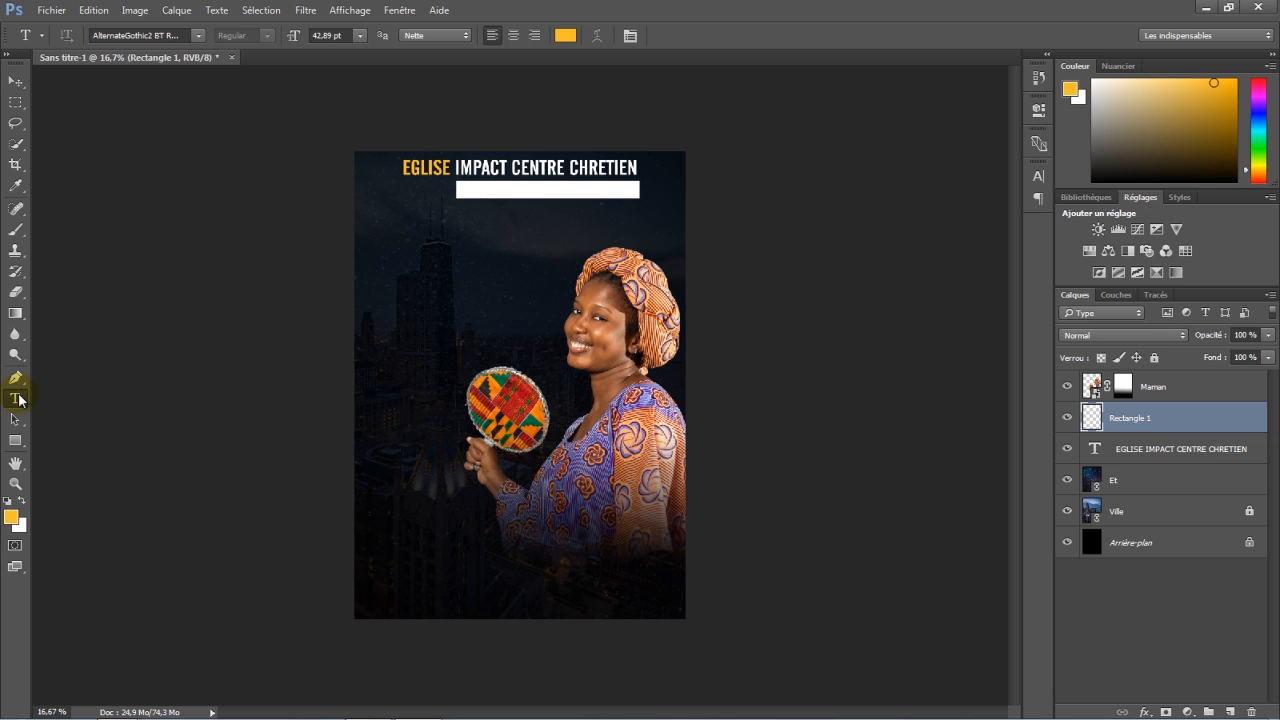
pyautogui.click(569, 39)
pyautogui.moveTo(857, 295)
pyautogui.mouseDown()
pyautogui.moveTo(789, 363)
pyautogui.moveTo(771, 414)
pyautogui.mouseUp()
pyautogui.click(1122, 189)
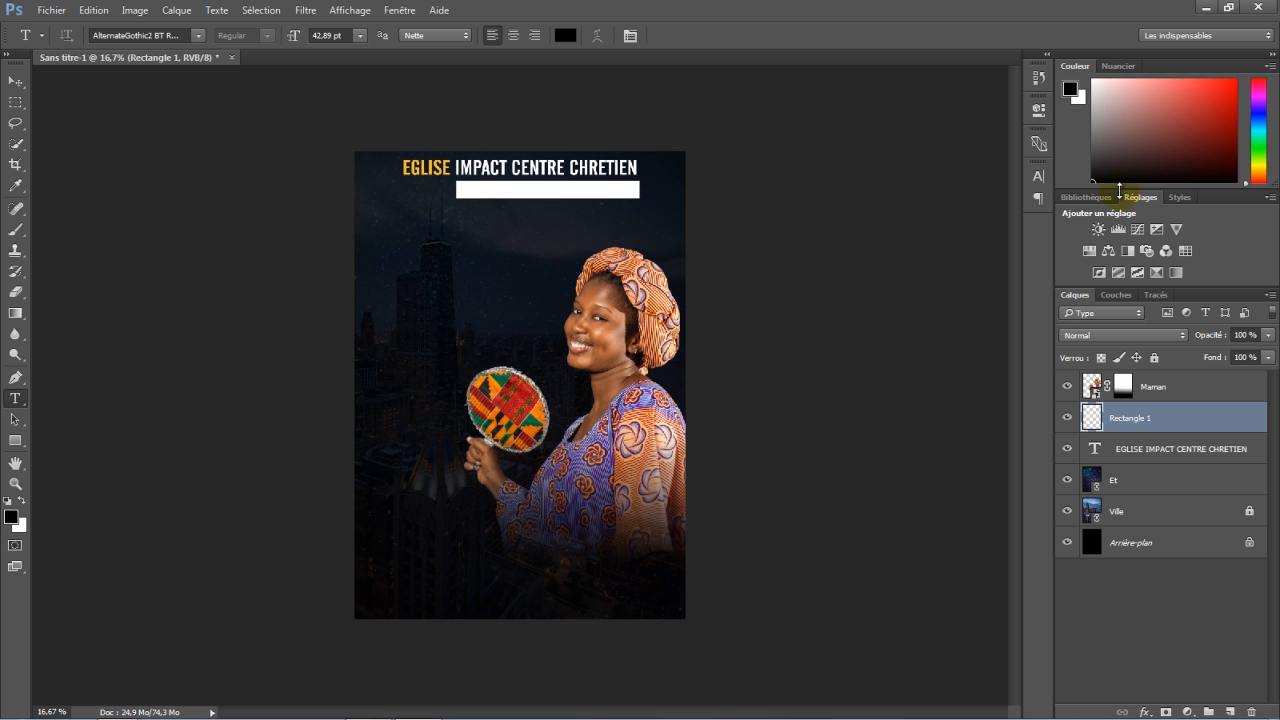
pyautogui.click(168, 36)
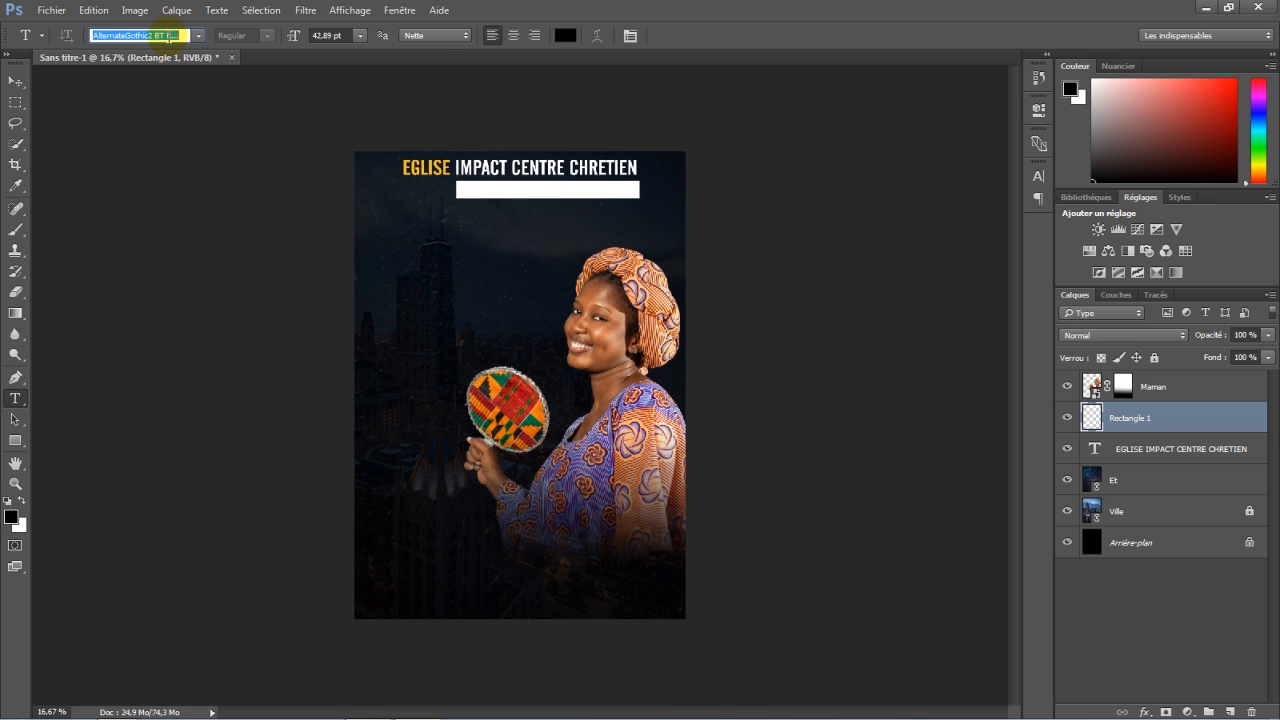
pyautogui.write('BEAT')
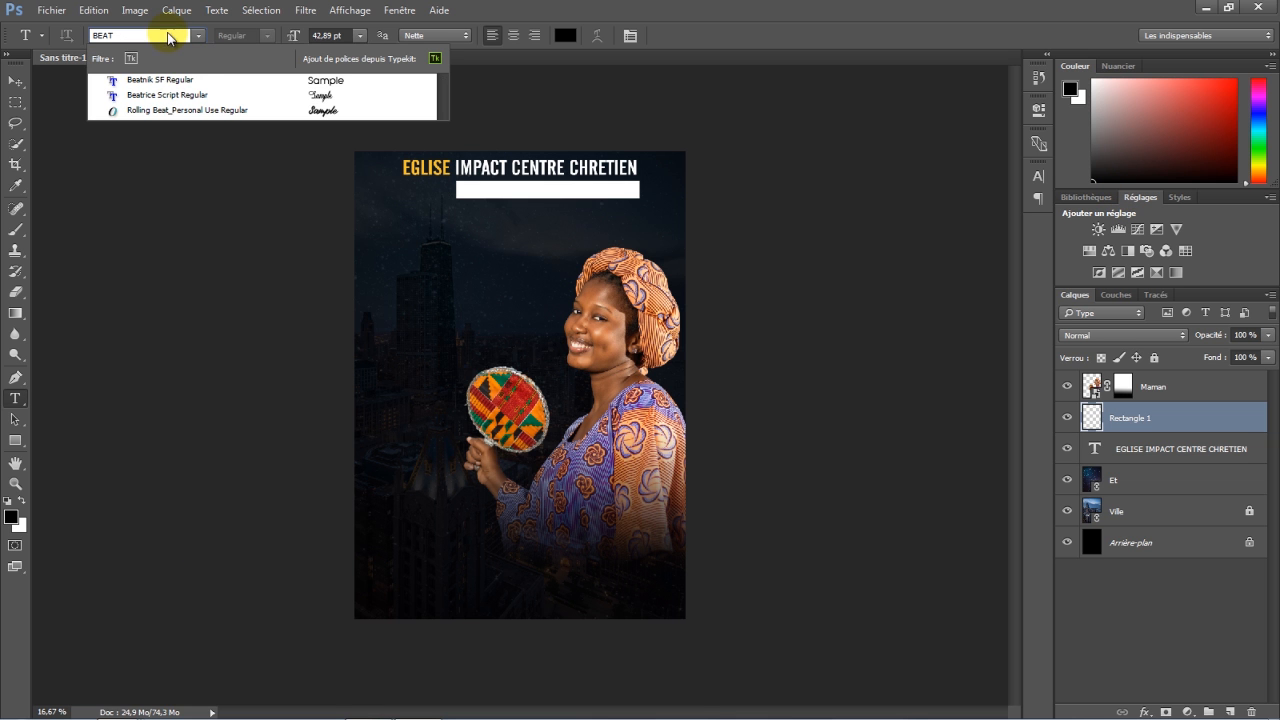
pyautogui.click(150, 79)
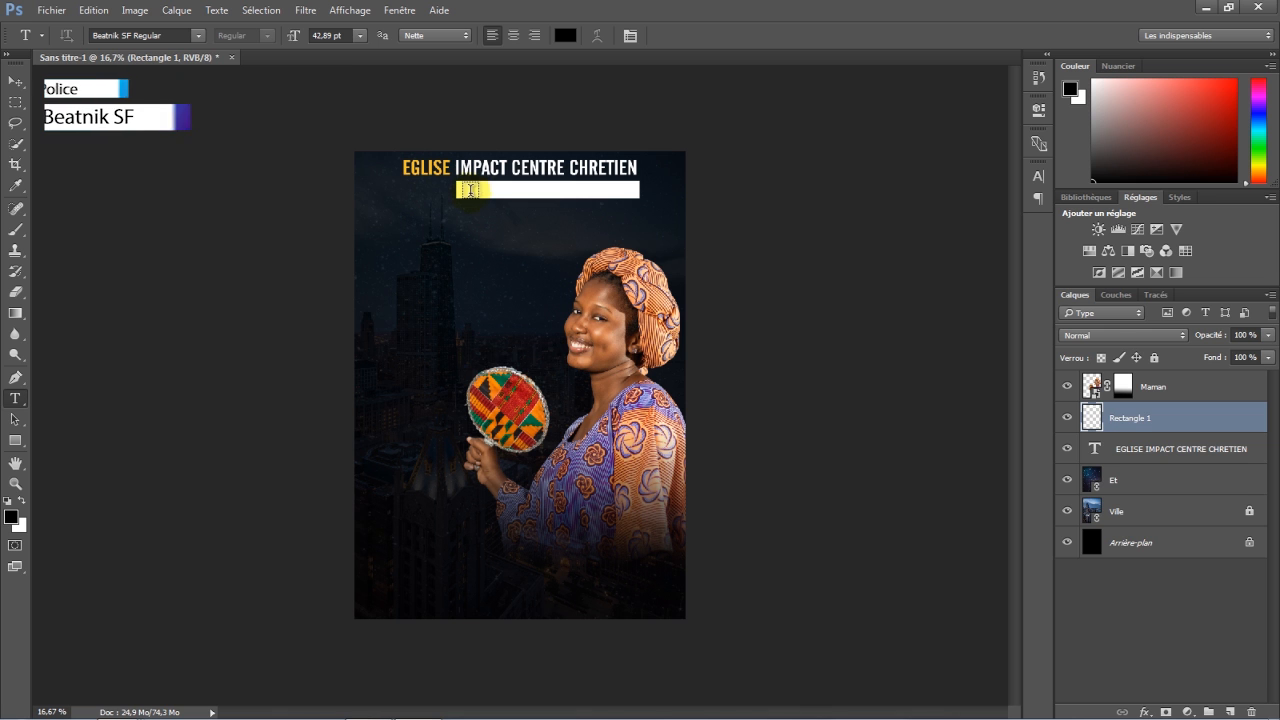
pyautogui.click(470, 189)
pyautogui.moveTo(295, 40); pyautogui.dragTo(299, 43)
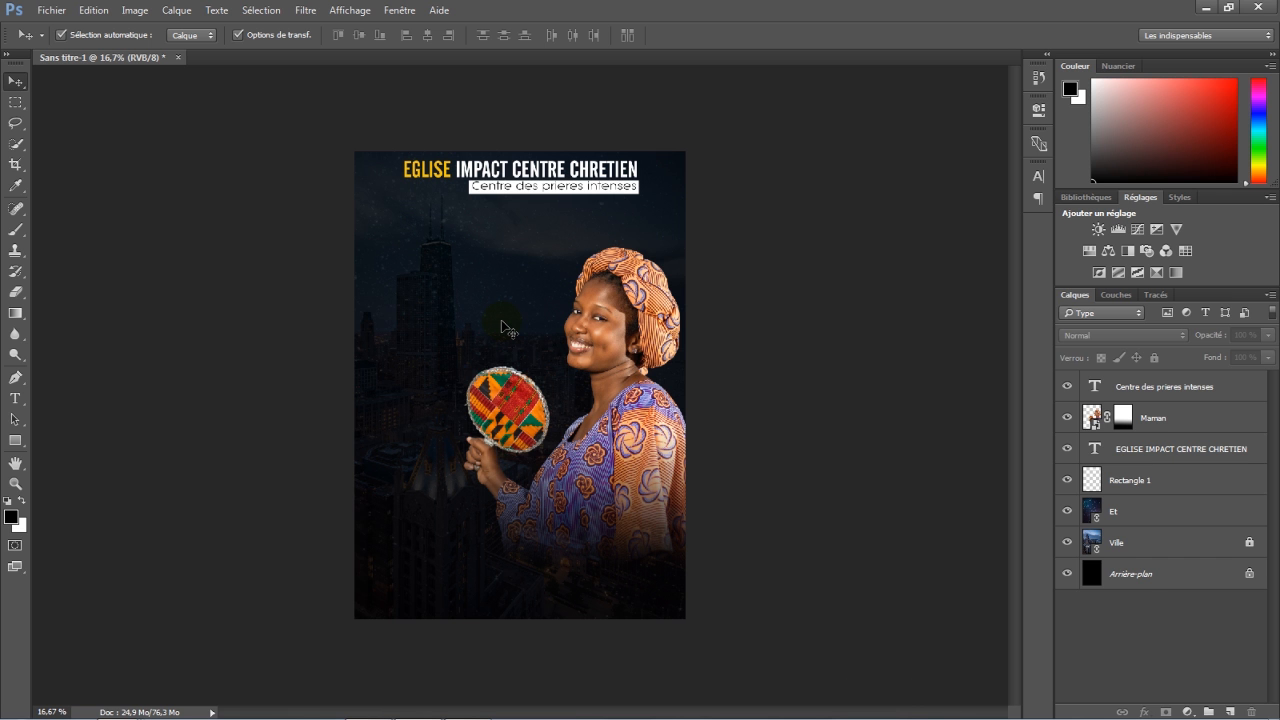
# Place the halo image from the Affiche folder as a linked file.
pyautogui.click(54, 12)
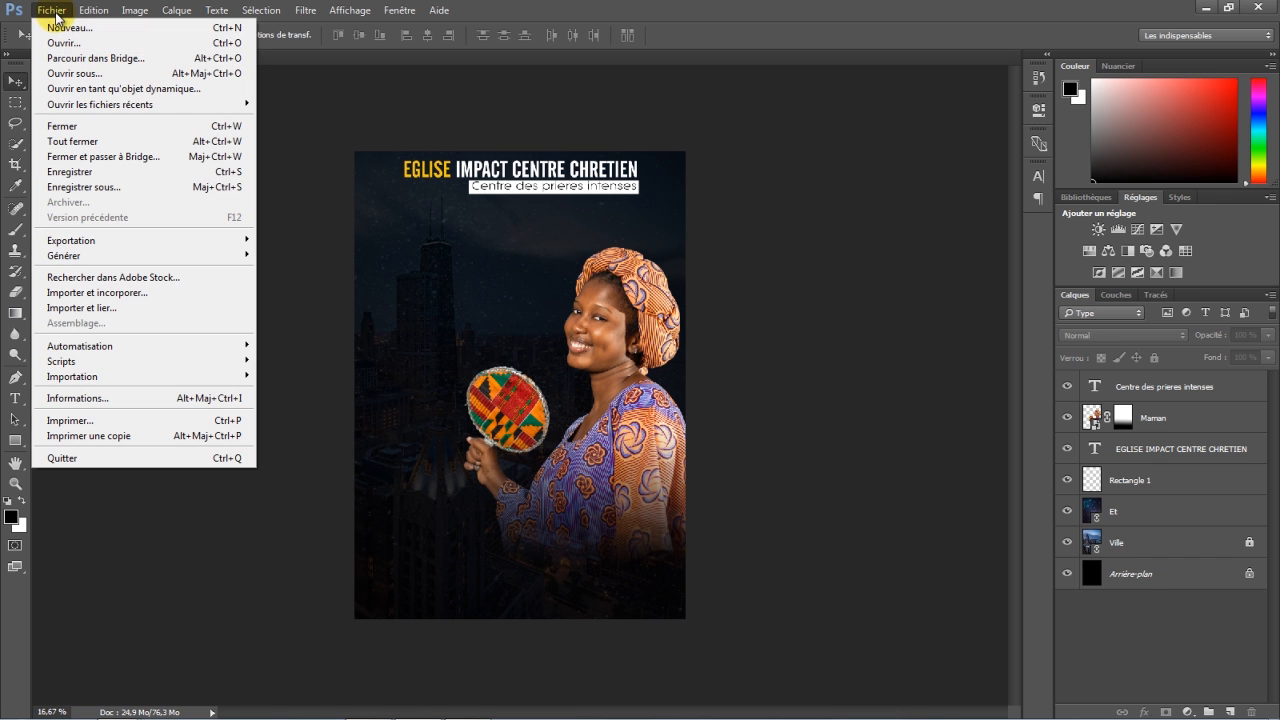
pyautogui.click(106, 307)
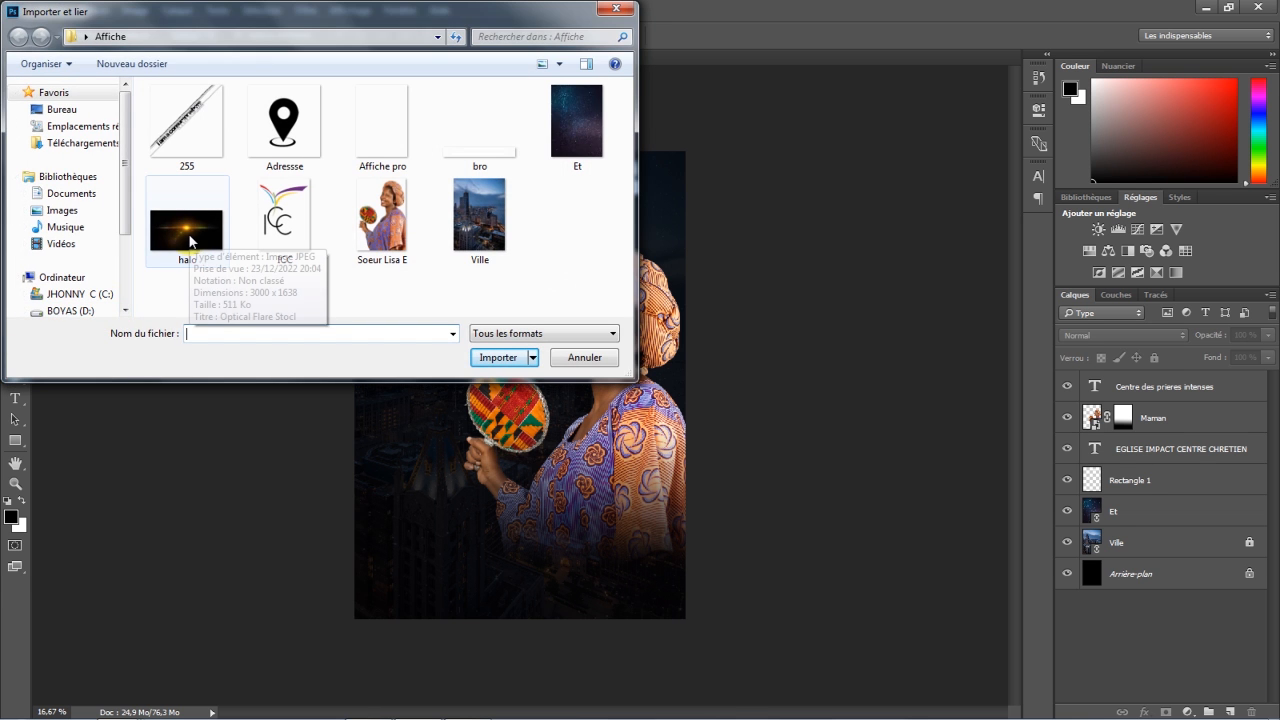
pyautogui.doubleClick(190, 240)
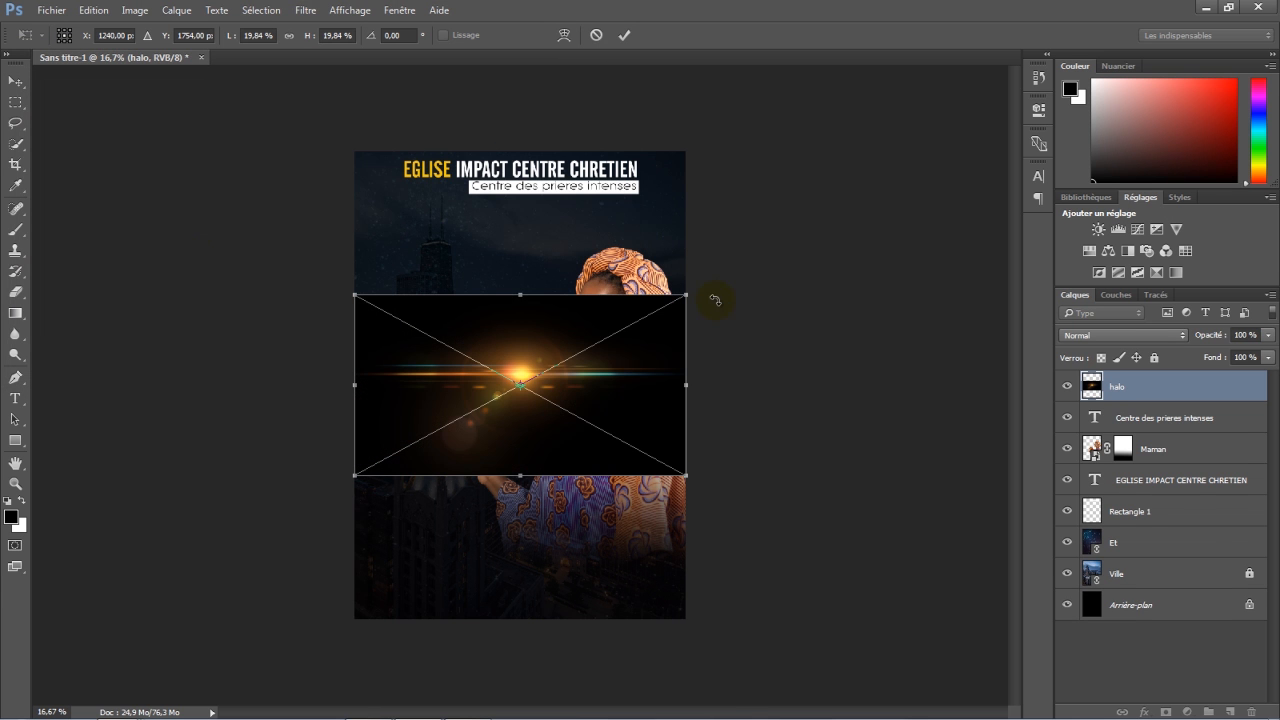
# Shrink the halo to about 11% width and 5% height and position it over the subtitle bar below the title.
pyautogui.moveTo(690, 295); pyautogui.dragTo(649, 181)
pyautogui.press('Return')
pyautogui.moveTo(478, 179); pyautogui.dragTo(470, 180)
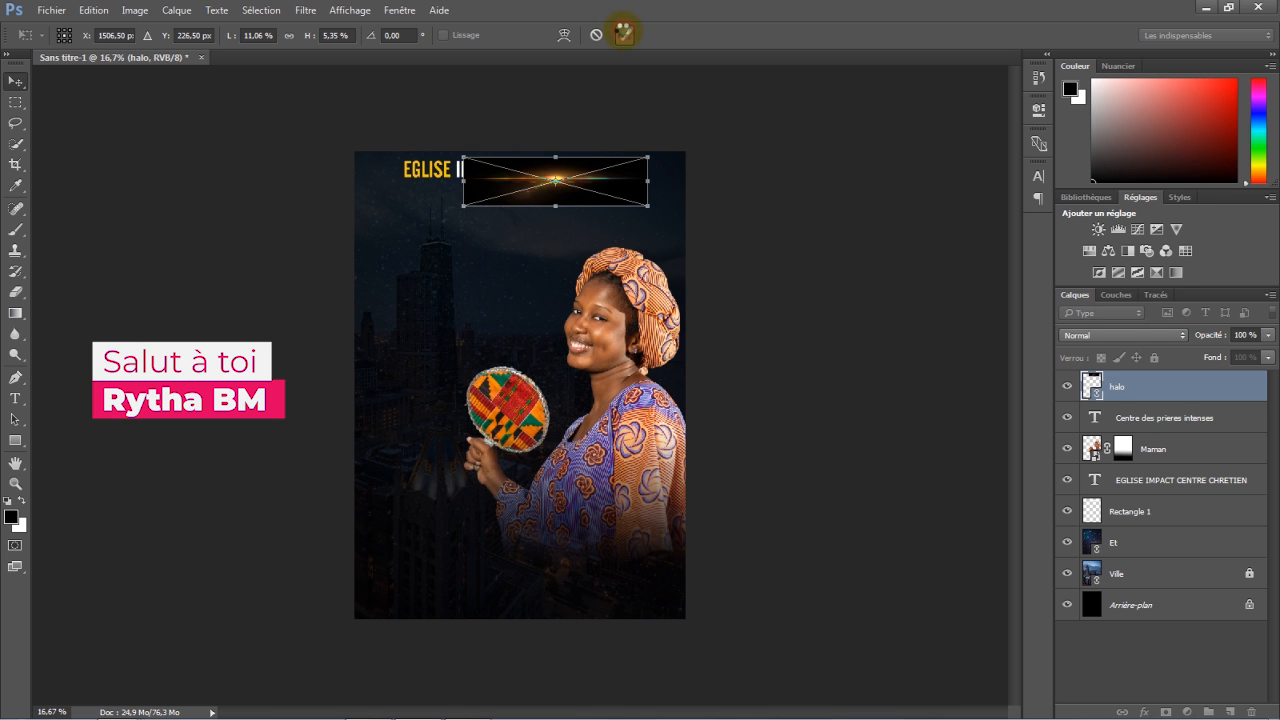
pyautogui.click(624, 35)
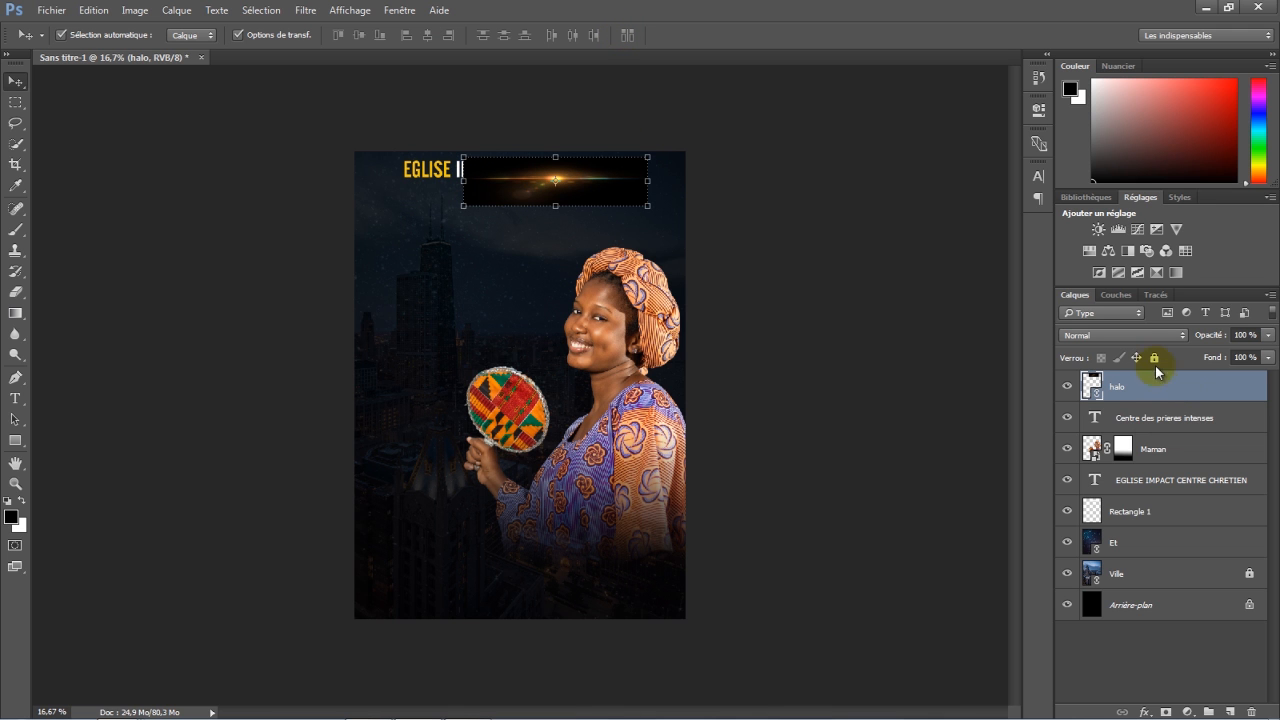
# Set the halo layer's blend mode to Superposition and deselect the layer.
pyautogui.click(1145, 337)
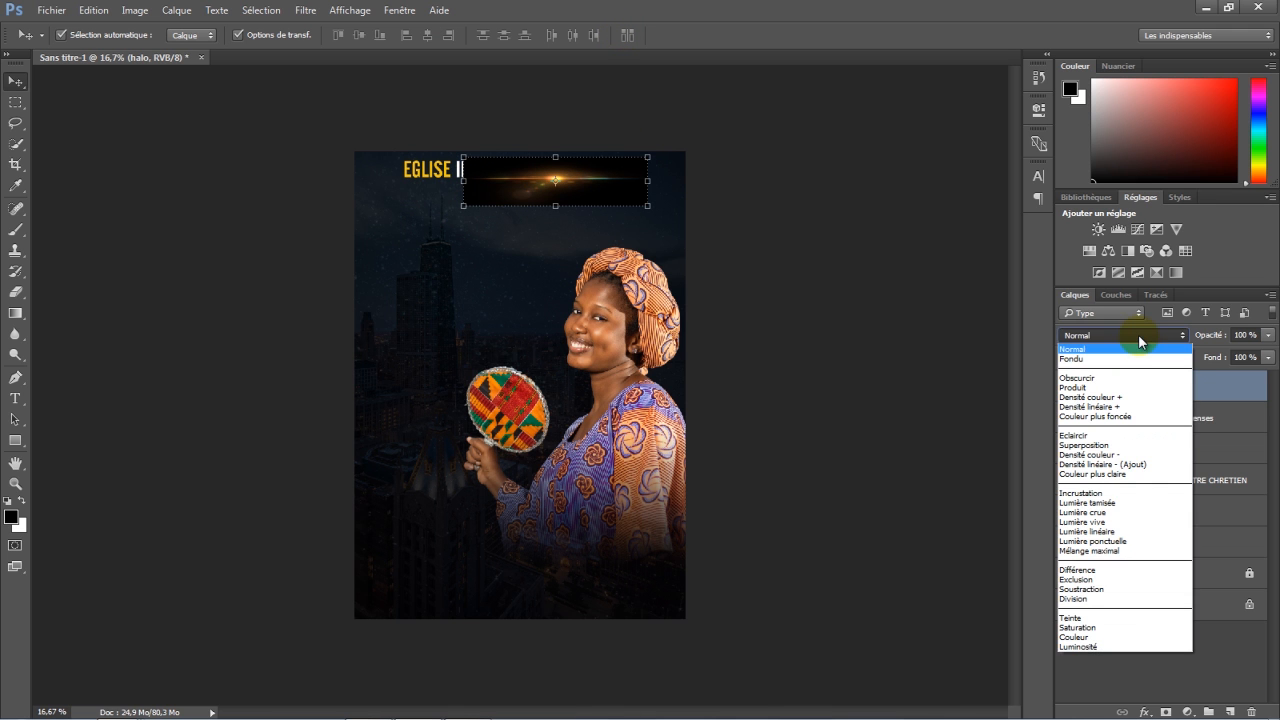
pyautogui.click(1094, 445)
pyautogui.click(793, 321)
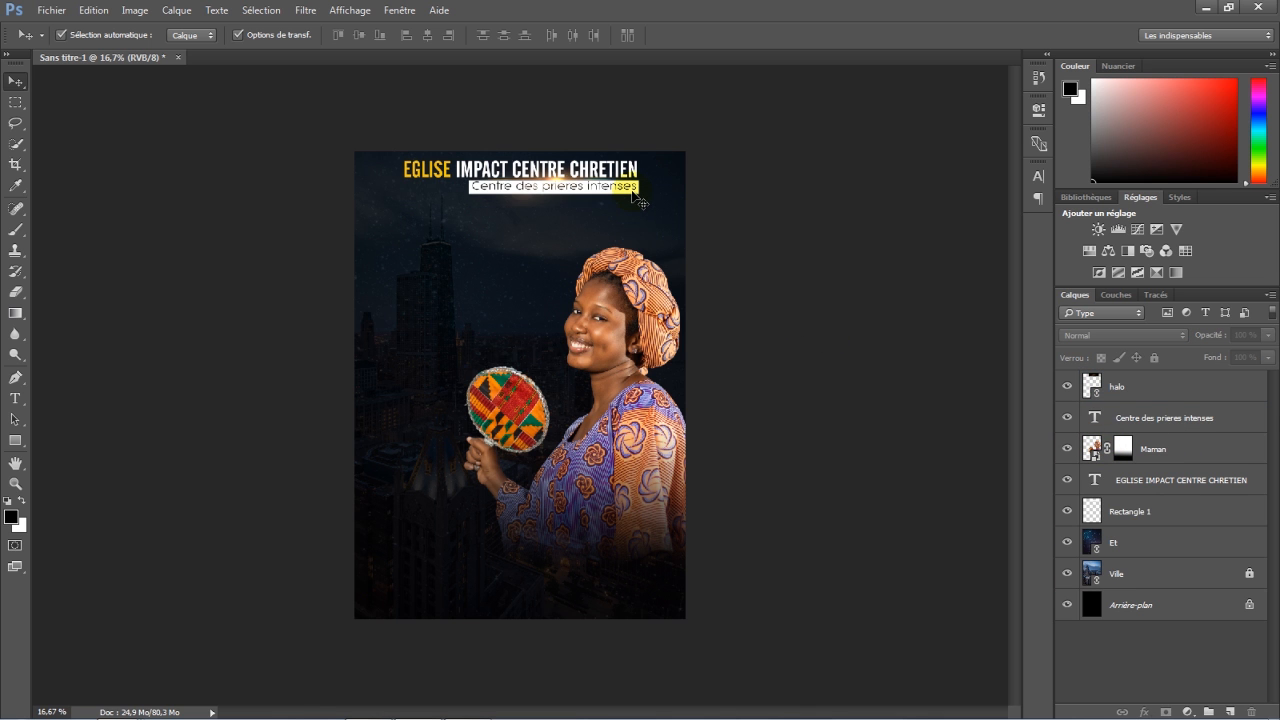
# Add a drop shadow to the Rectangle 1 layer at 100% opacity, coloured with the yellow sampled from the title's word EGLISE.
pyautogui.doubleClick(1189, 520)
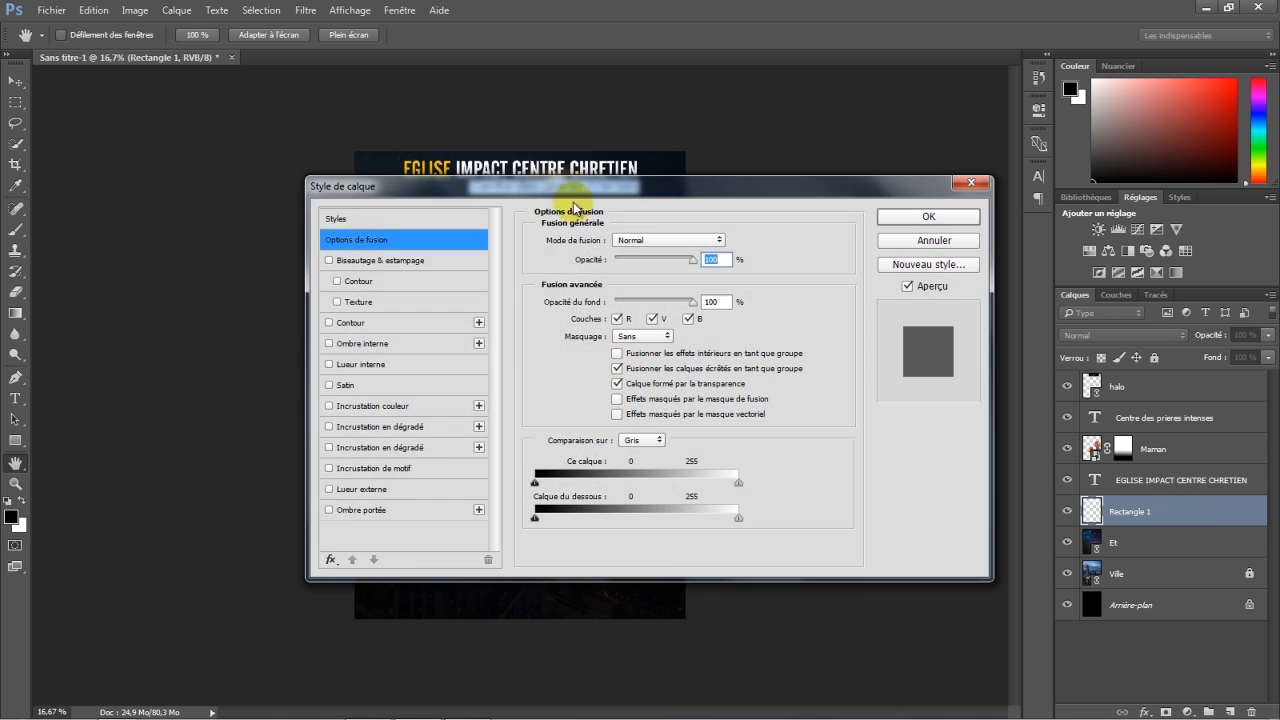
pyautogui.moveTo(555, 180); pyautogui.dragTo(936, 175)
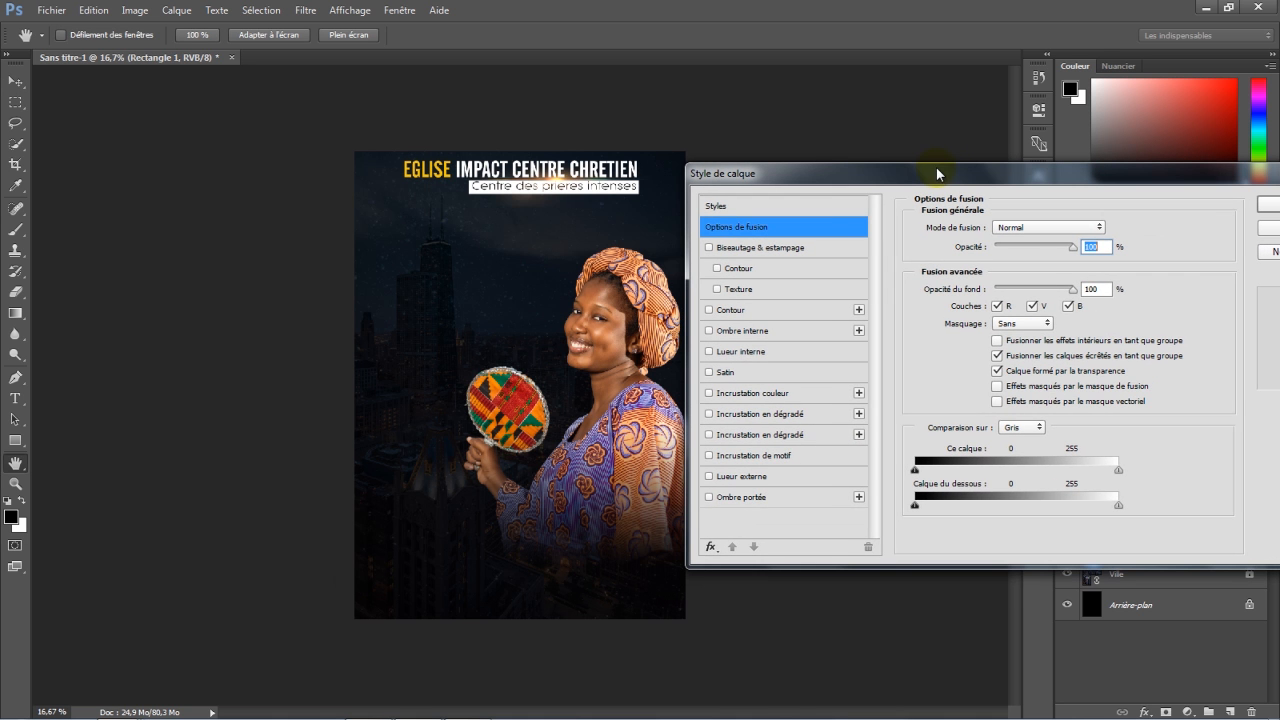
pyautogui.click(760, 500)
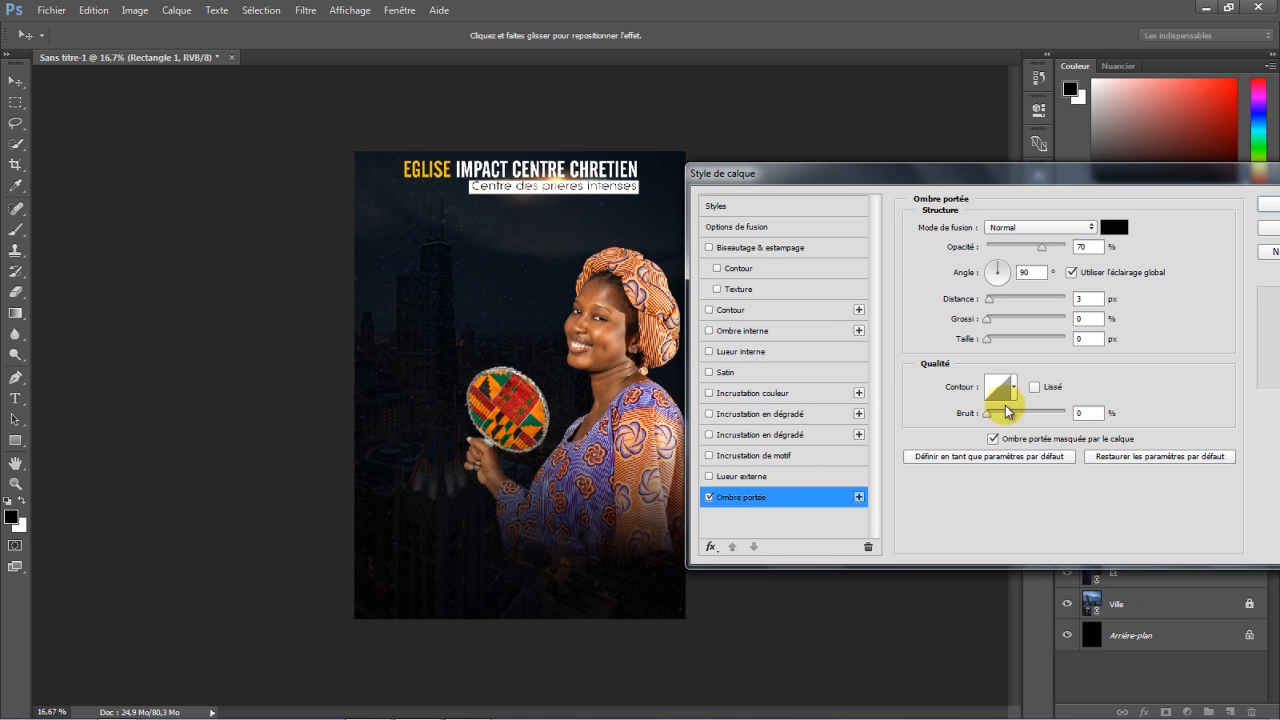
pyautogui.moveTo(1042, 248); pyautogui.dragTo(1064, 248)
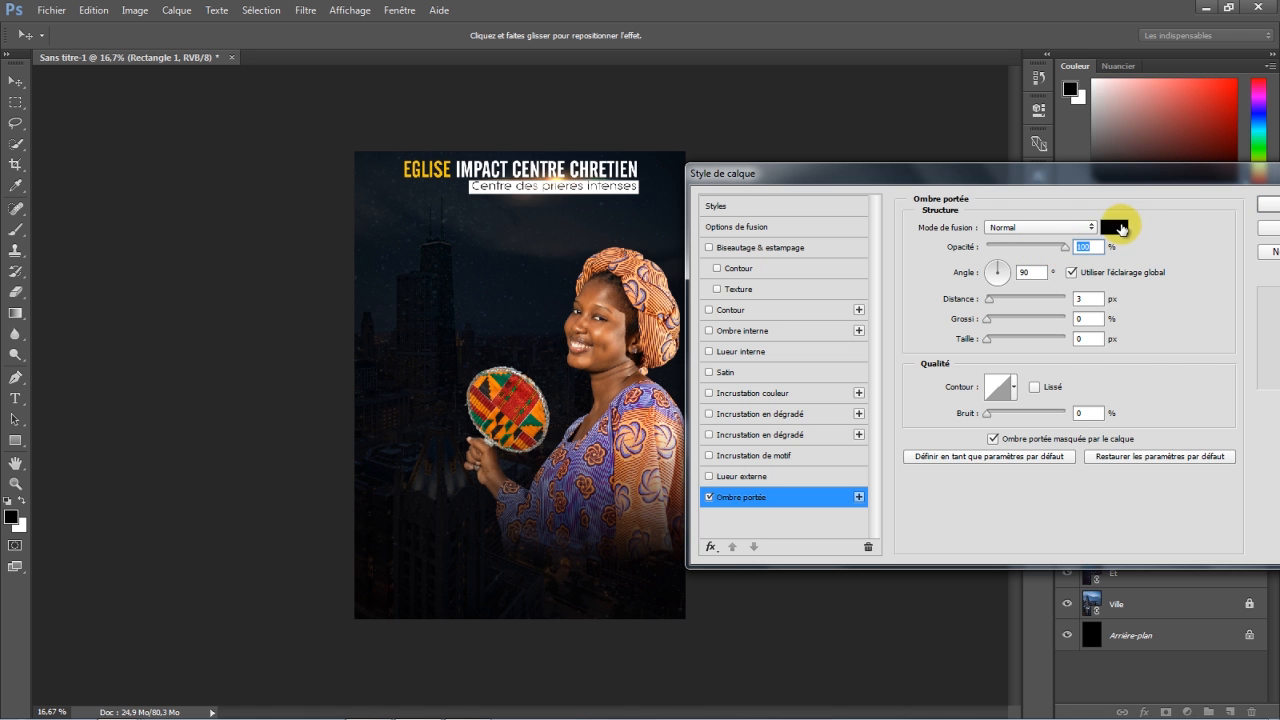
pyautogui.click(1113, 227)
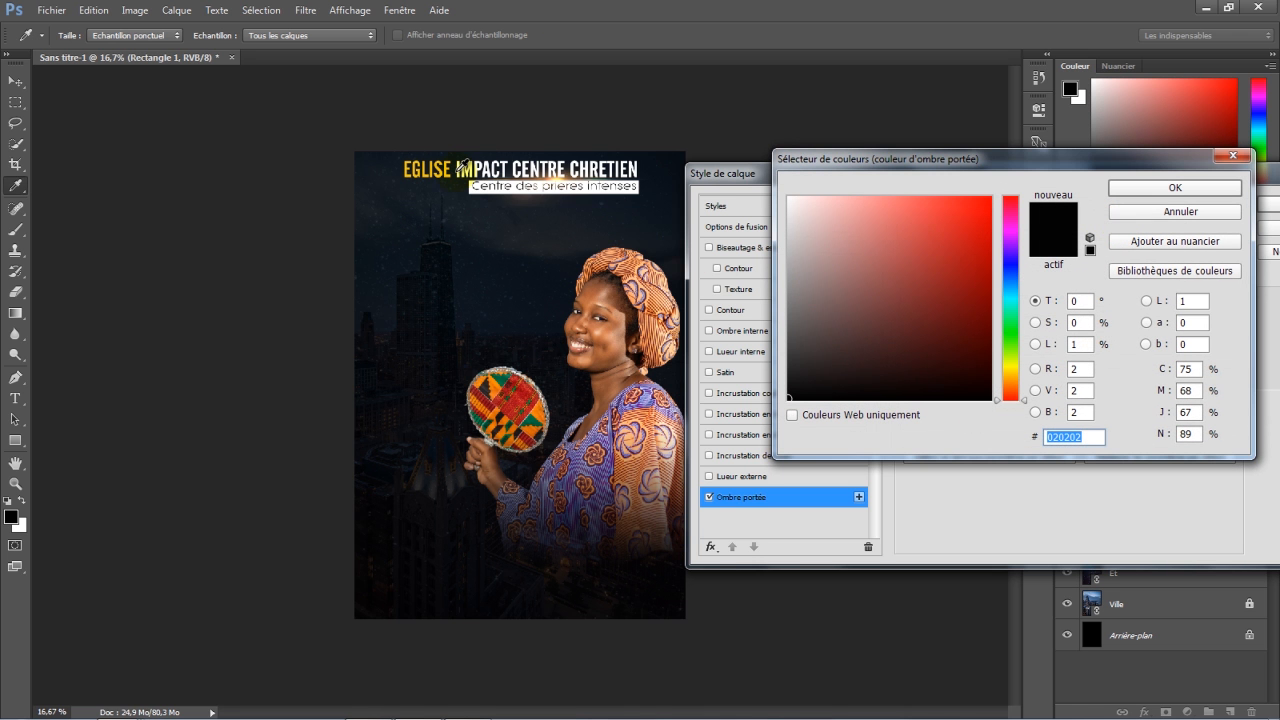
pyautogui.click(436, 170)
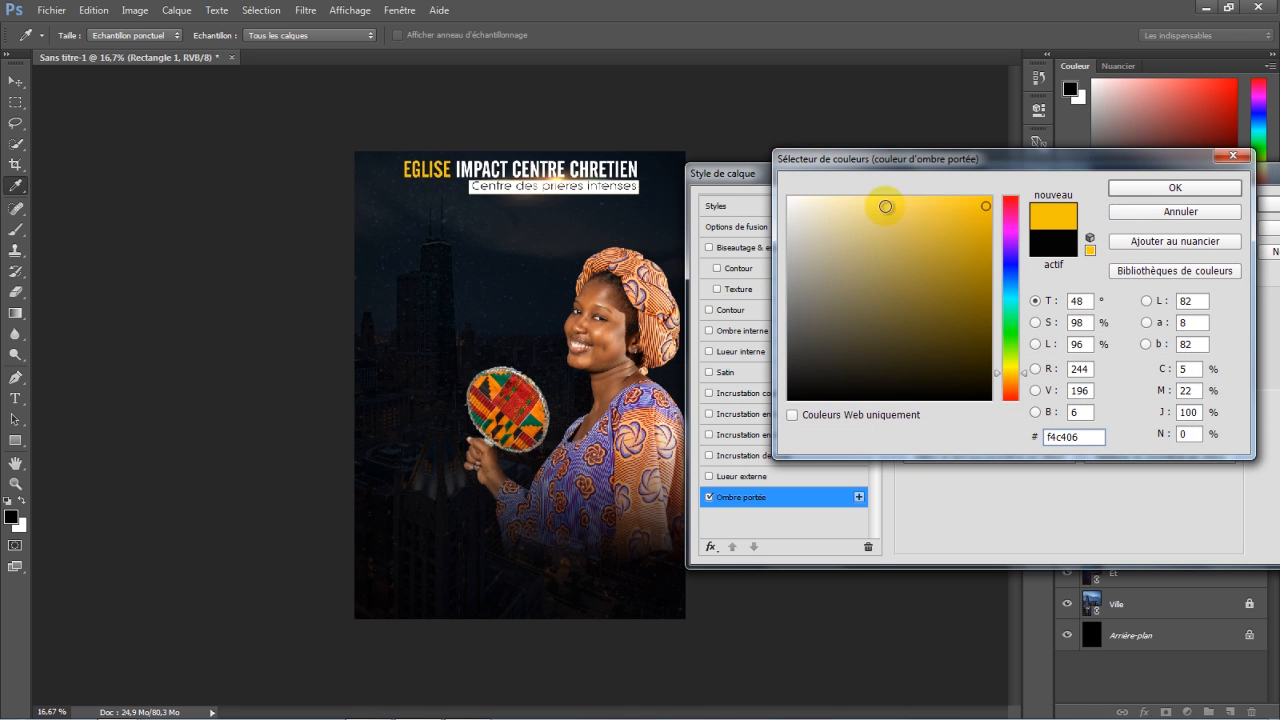
pyautogui.click(1120, 189)
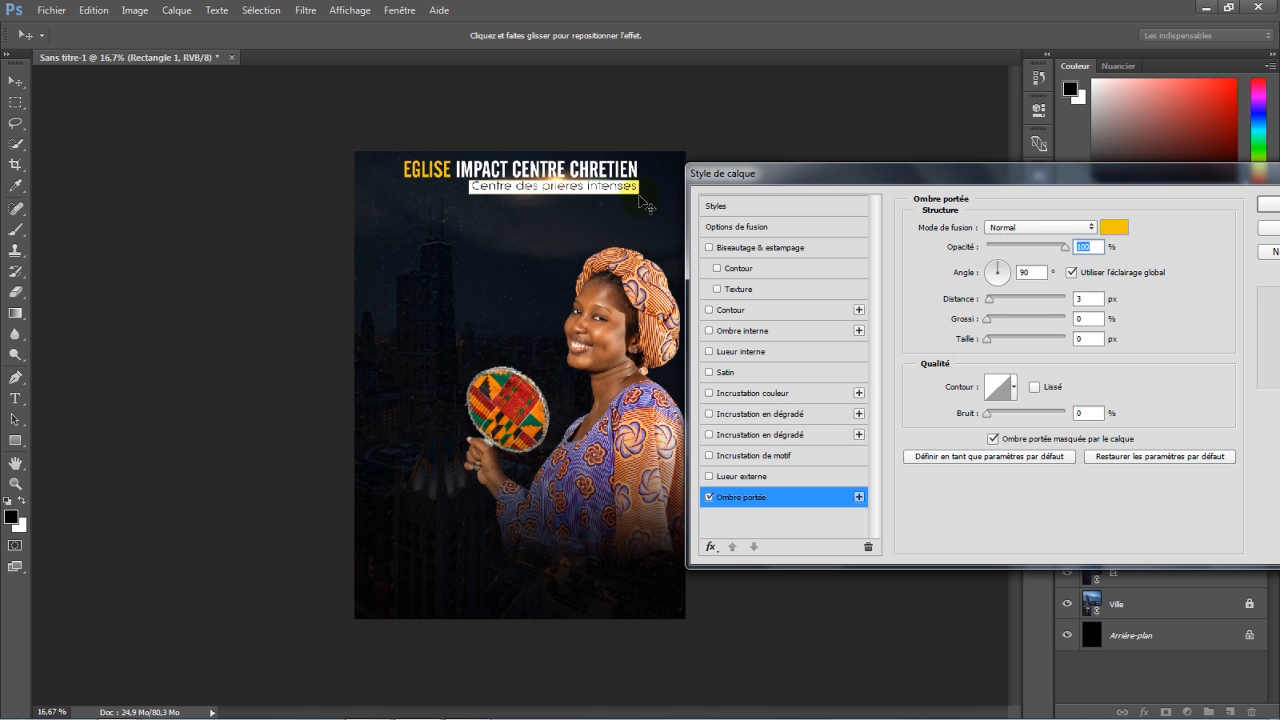
# Offset the rectangle's drop shadow to a 128° angle and 19 px distance, and apply the layer style.
pyautogui.moveTo(648, 210); pyautogui.dragTo(641, 204)
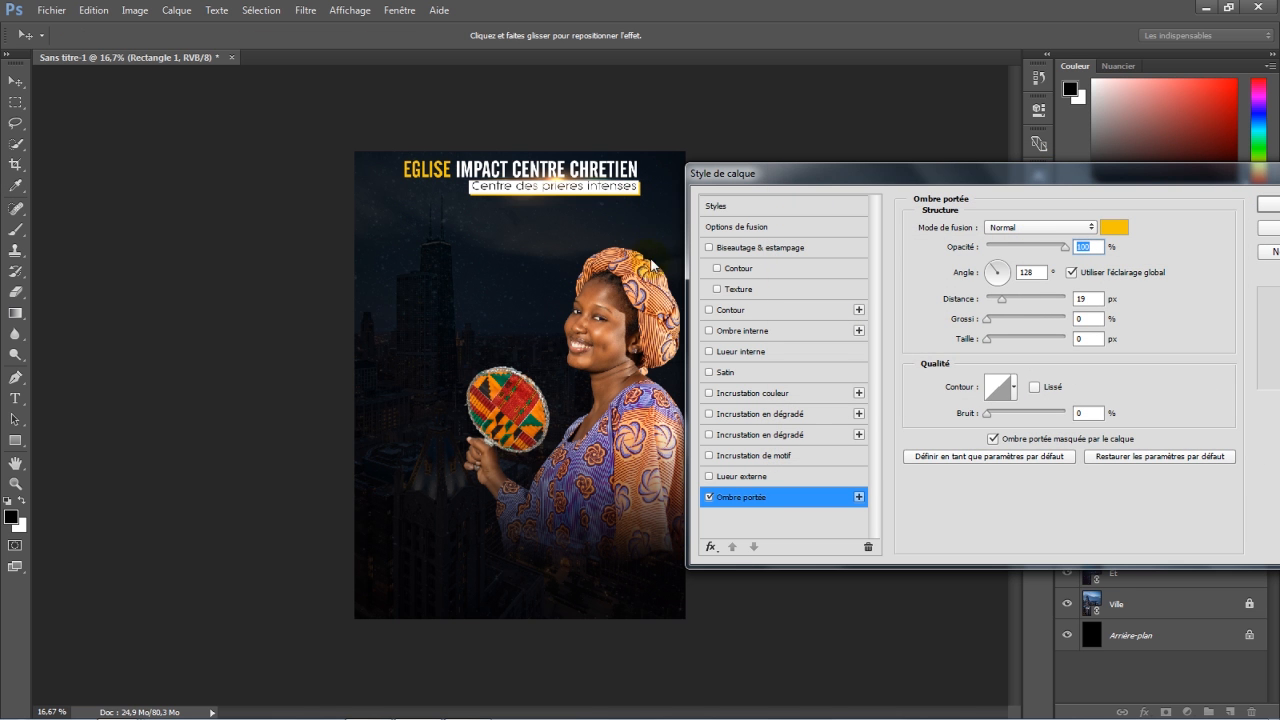
pyautogui.moveTo(1127, 185); pyautogui.dragTo(943, 194)
pyautogui.click(1094, 217)
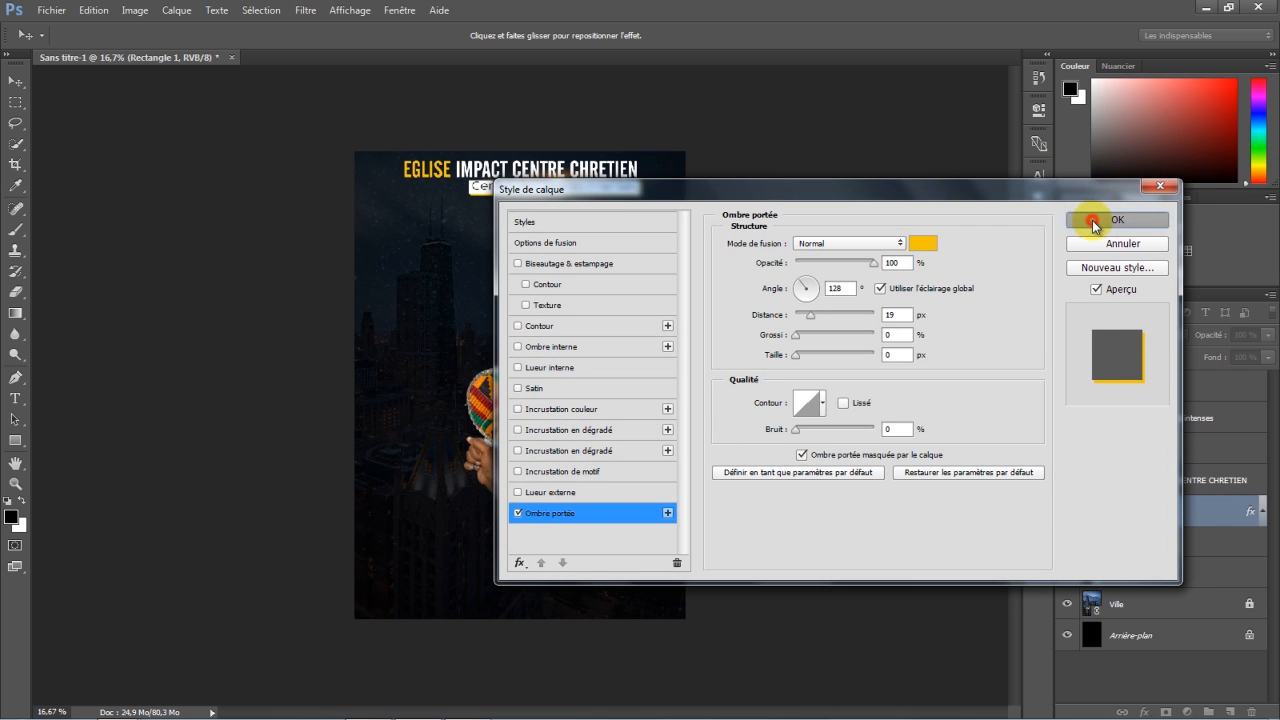
pyautogui.click(716, 268)
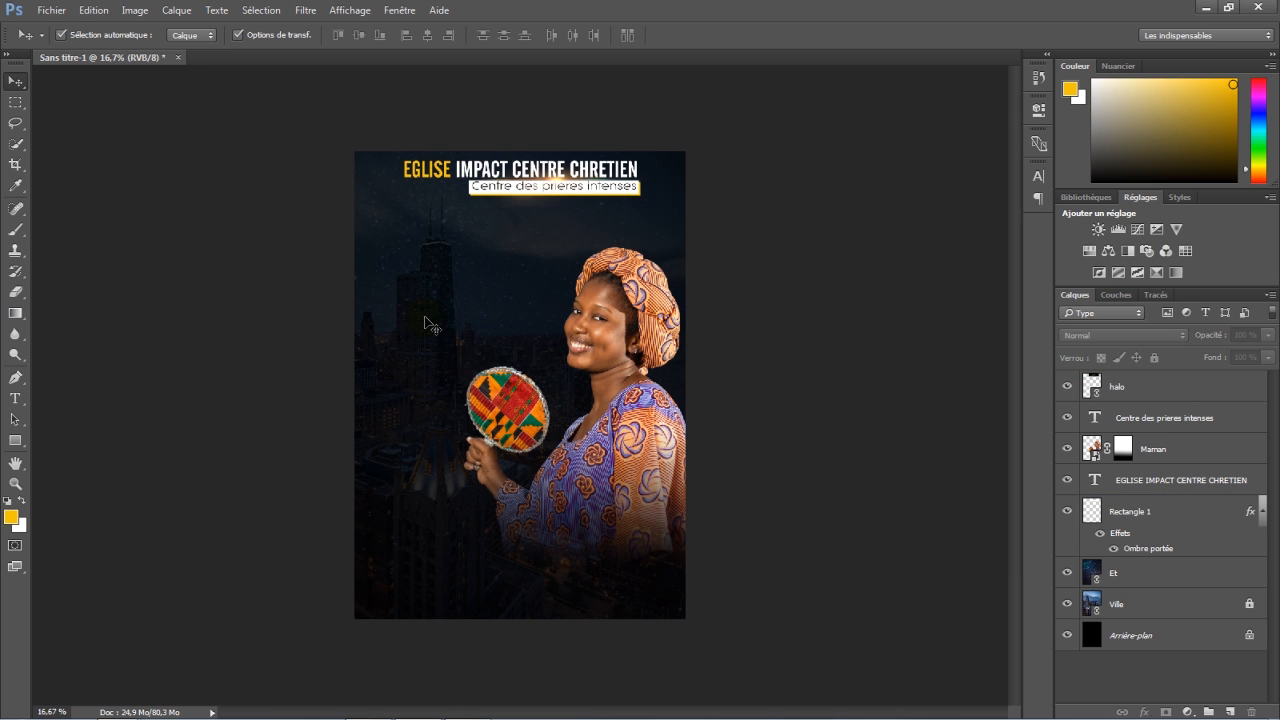
# Add white text "de DéLI-" in Impact Regular on the dark area beside the woman's head.
pyautogui.click(15, 398)
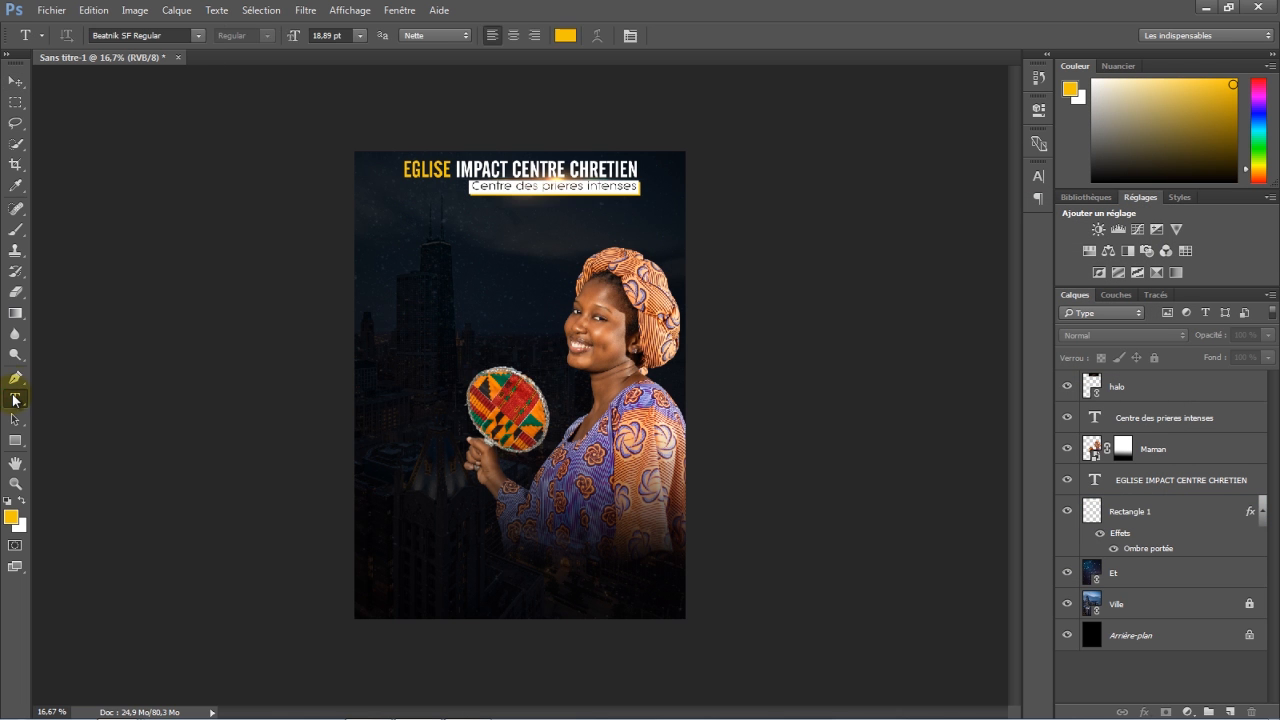
pyautogui.click(168, 35)
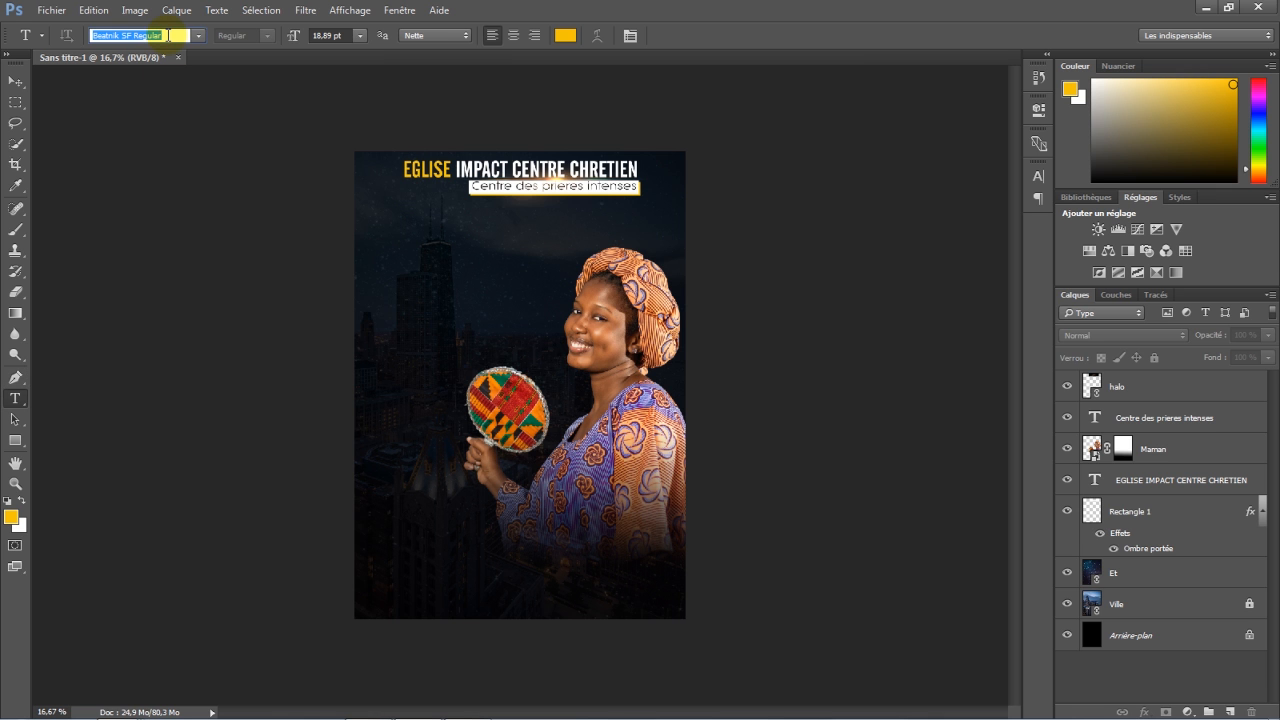
pyautogui.write('imp')
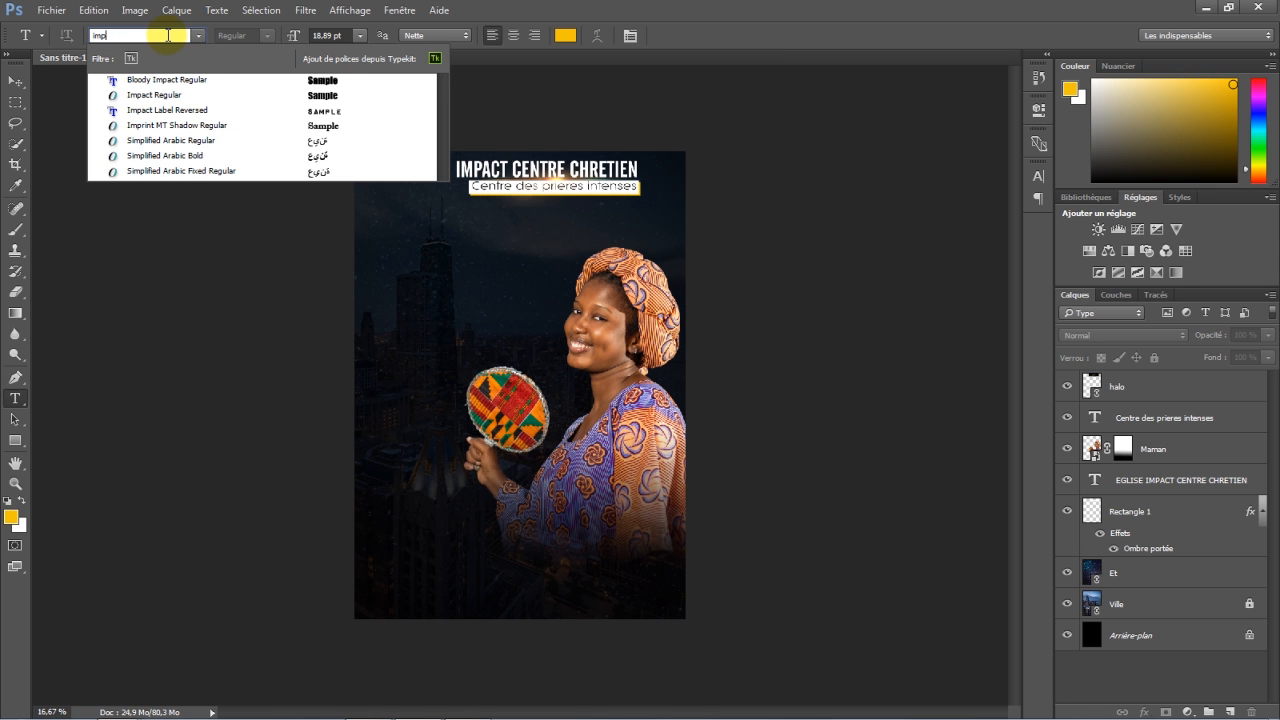
pyautogui.write('a')
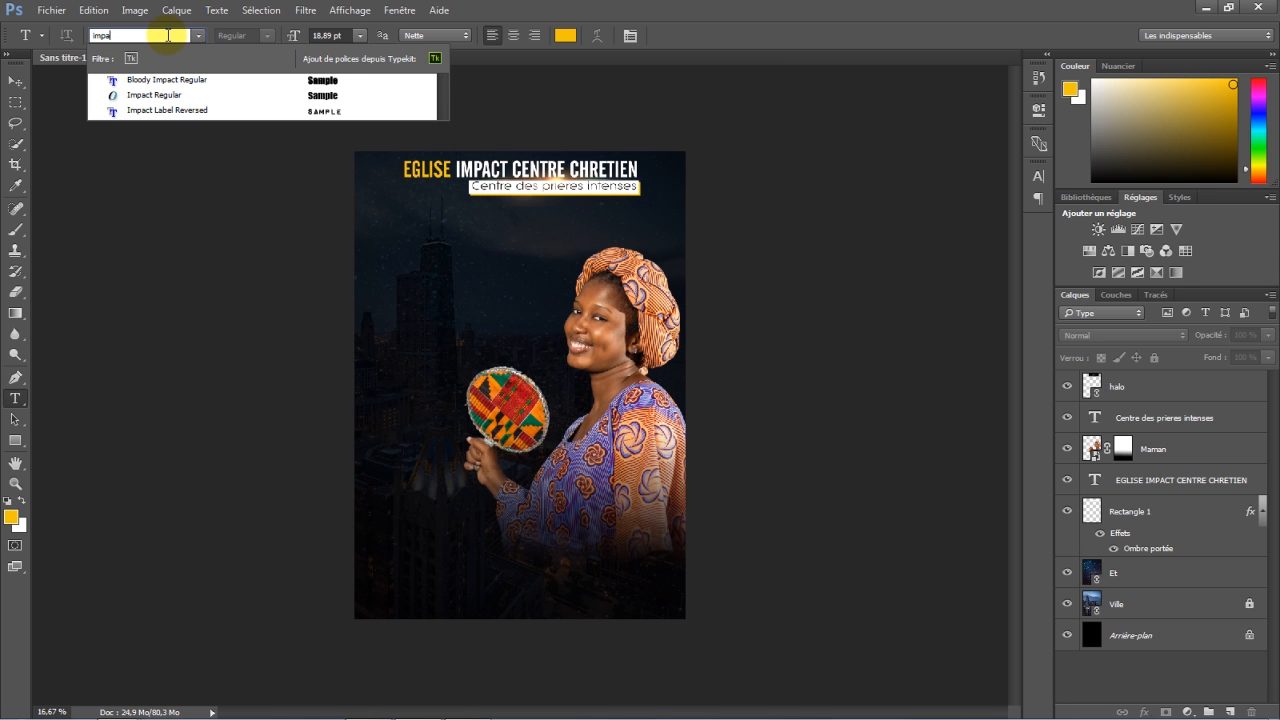
pyautogui.click(160, 95)
pyautogui.click(565, 36)
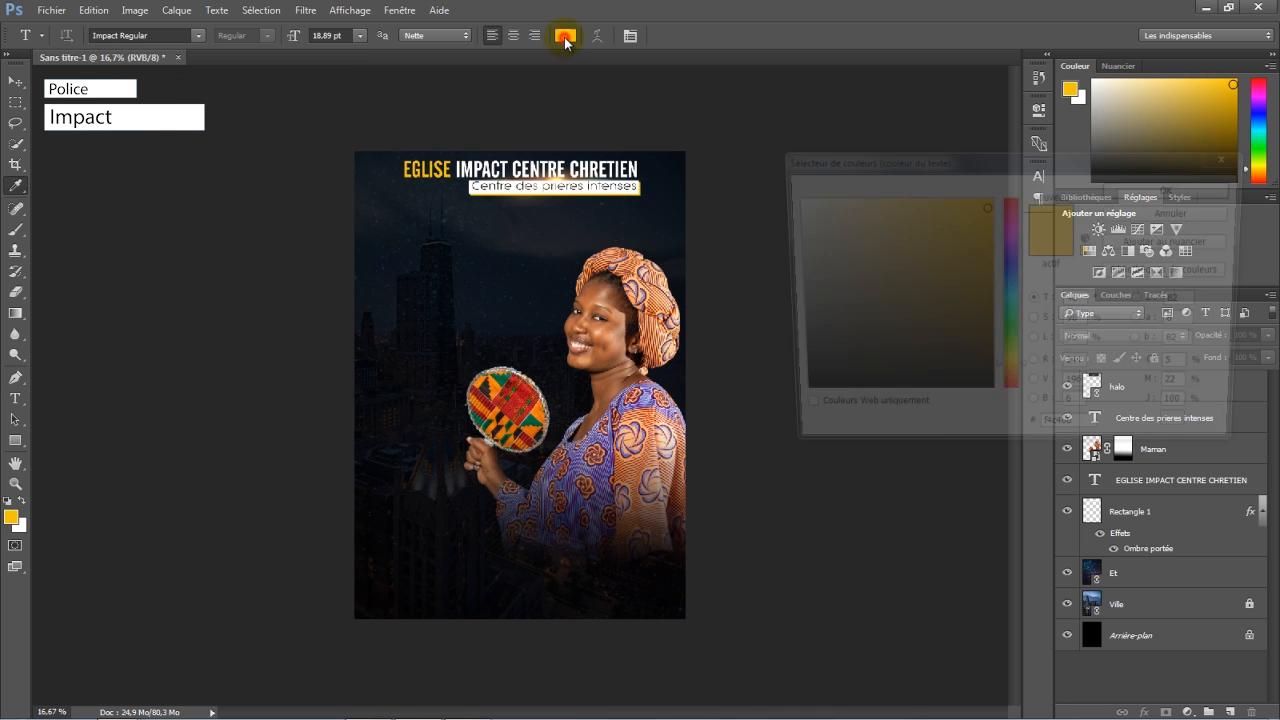
pyautogui.click(789, 197)
pyautogui.click(1213, 183)
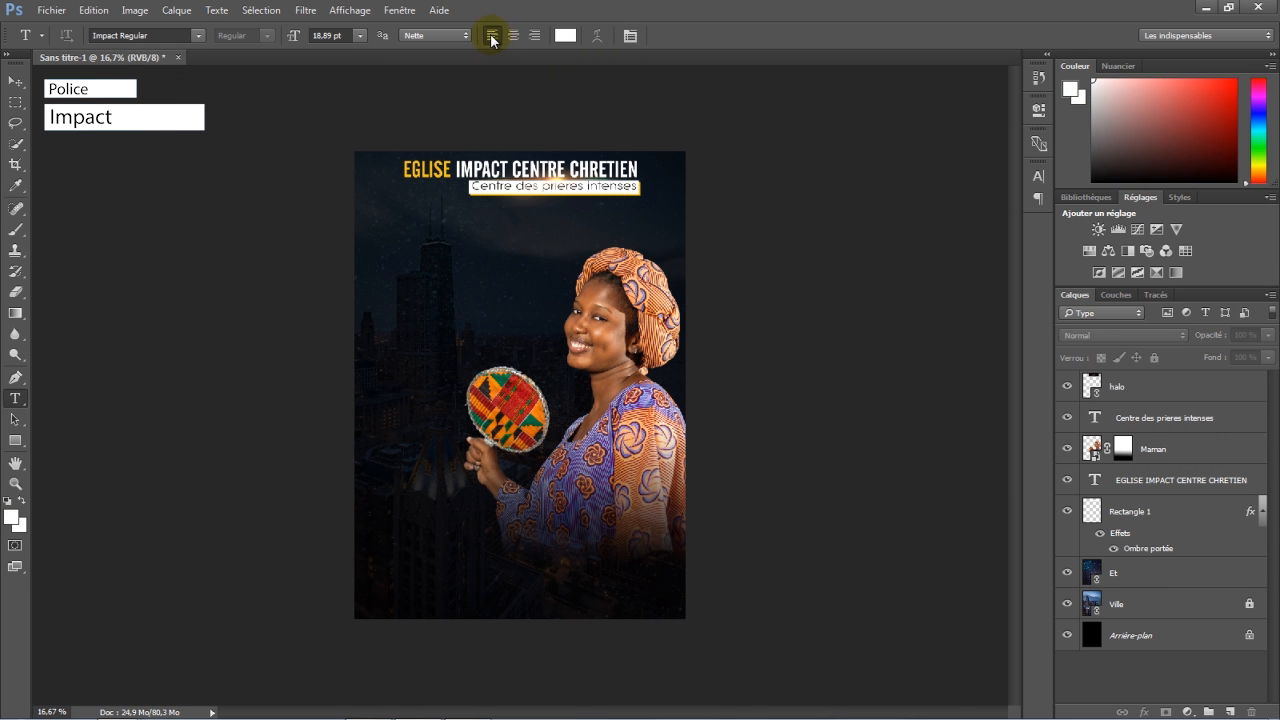
pyautogui.click(394, 250)
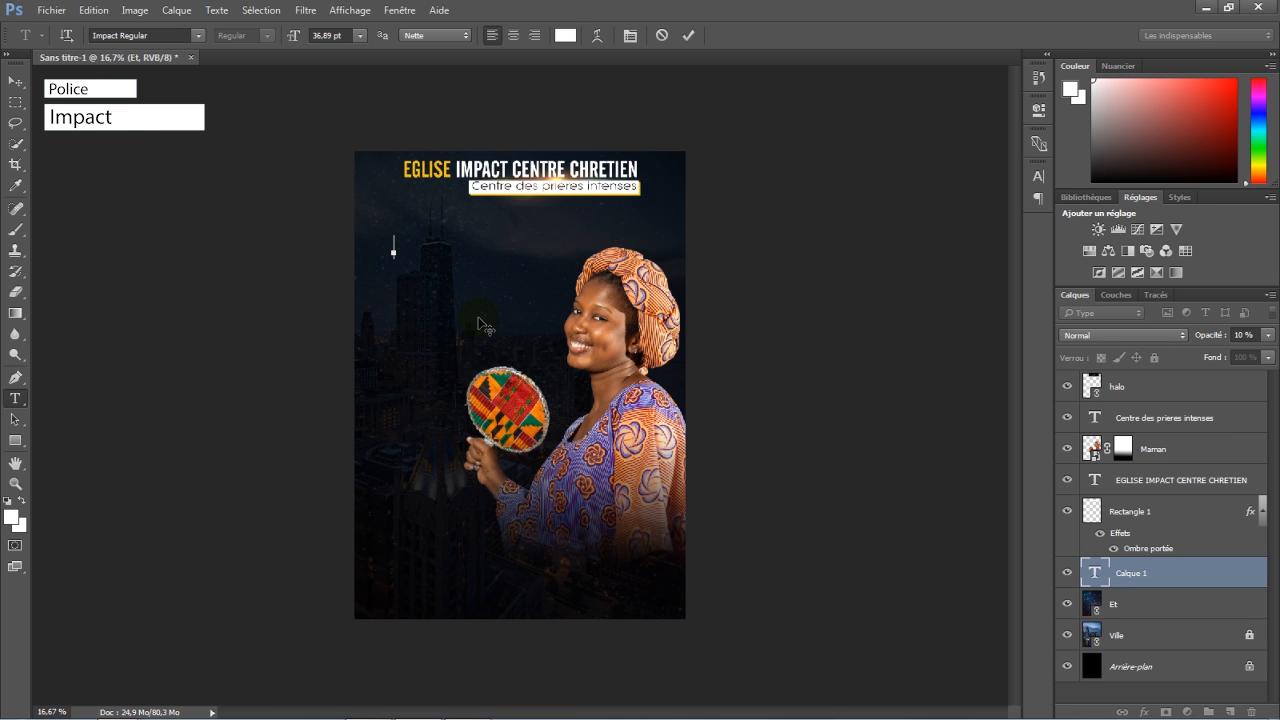
pyautogui.write('de DéLI-')
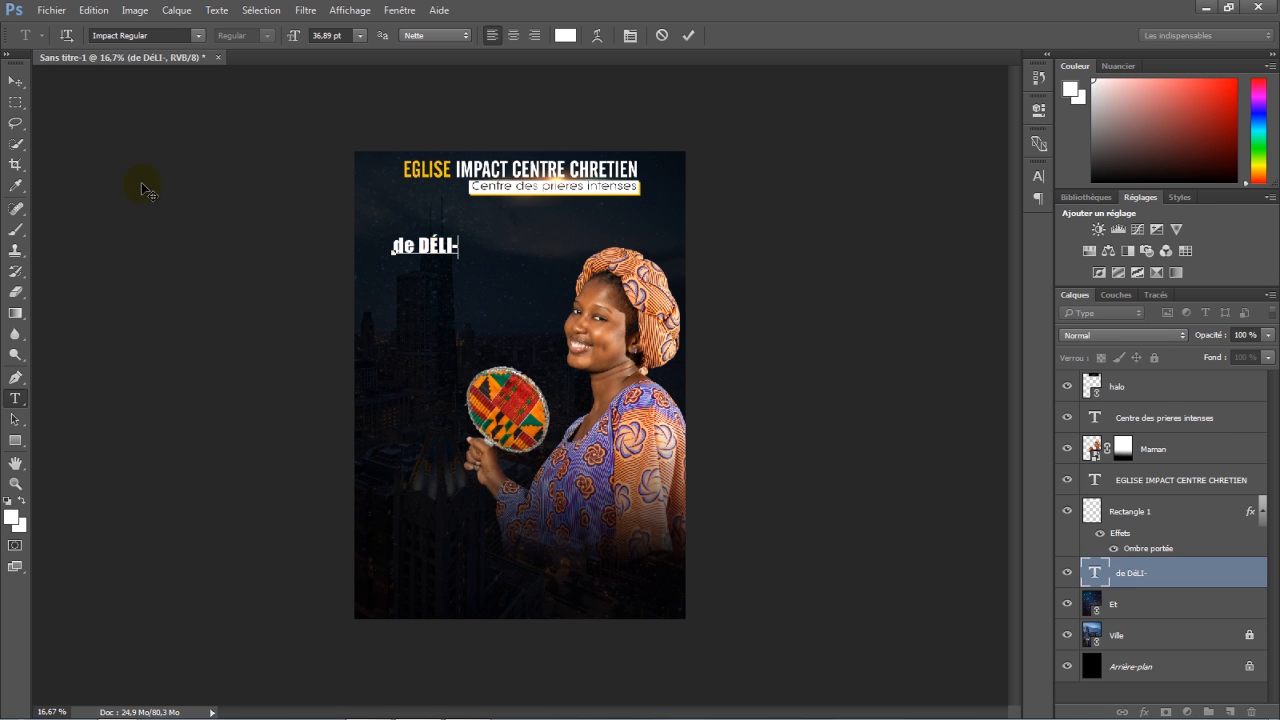
# Enlarge the "de DéLI-" text to about 96 pt so it fills the space beside the woman.
pyautogui.click(15, 81)
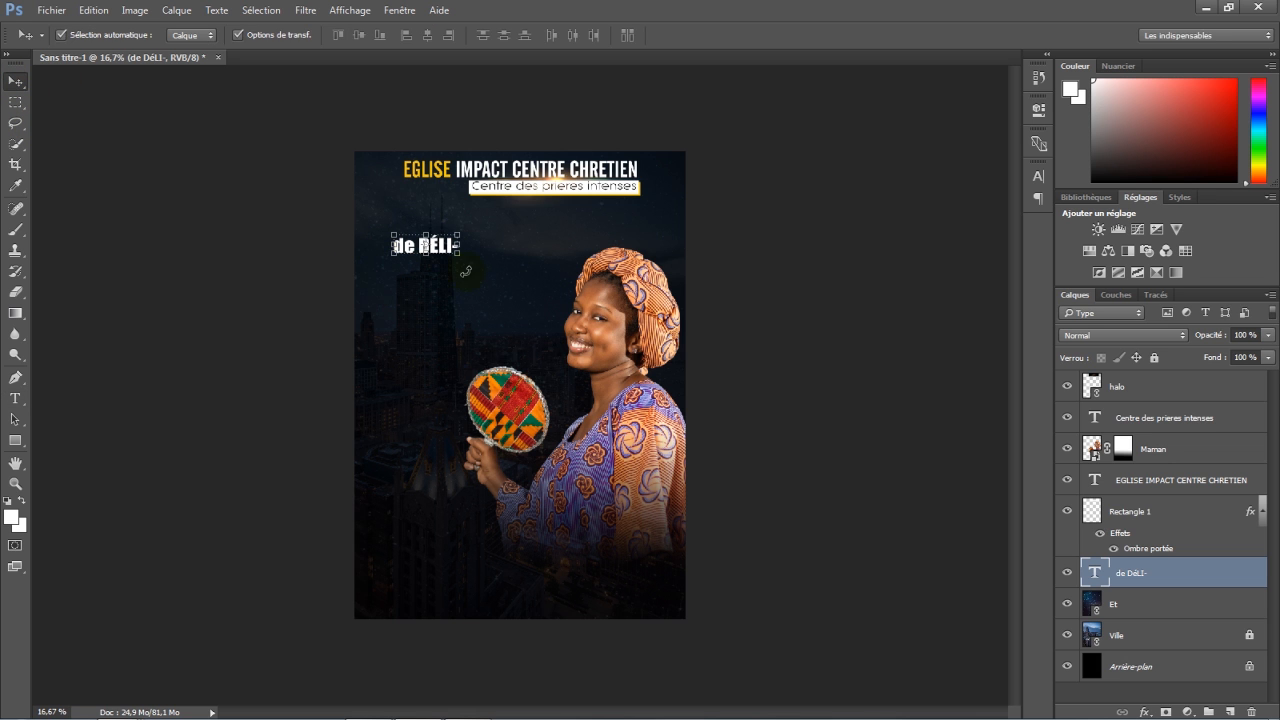
pyautogui.click(458, 256)
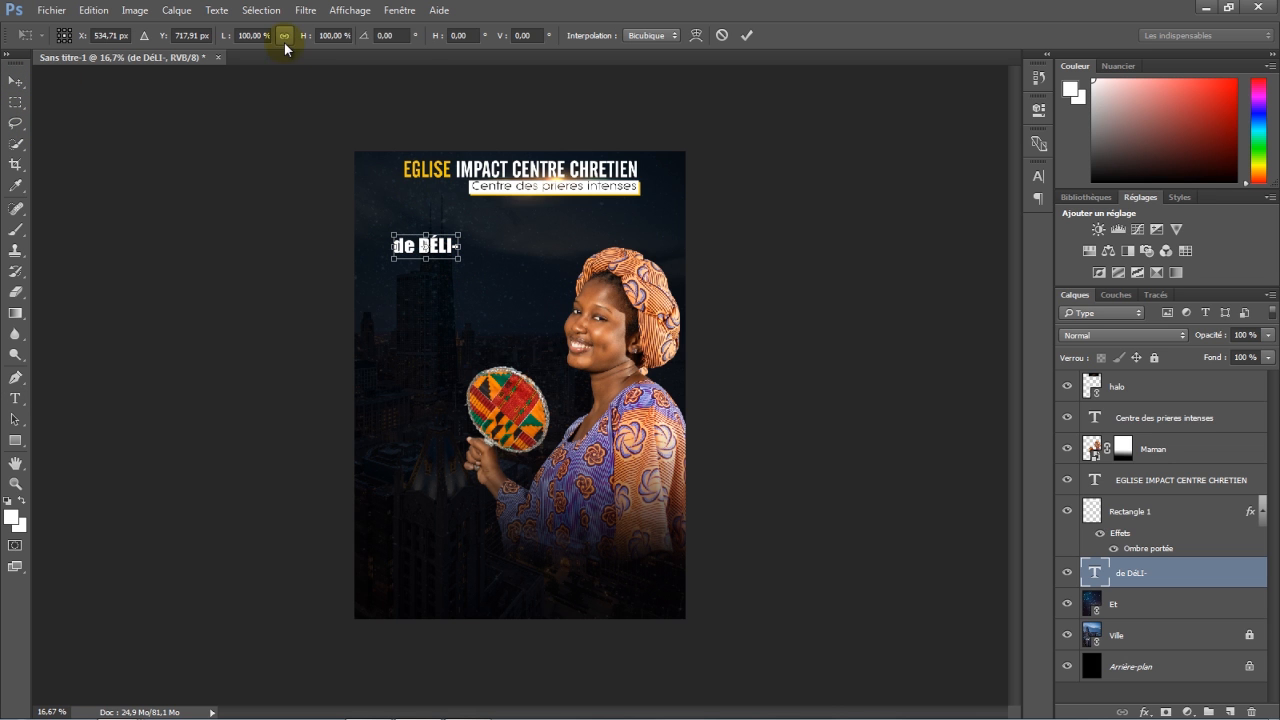
pyautogui.moveTo(462, 264); pyautogui.dragTo(525, 301)
pyautogui.click(747, 36)
pyautogui.hotkey('ctrl', 't')
pyautogui.moveTo(459, 305); pyautogui.dragTo(458, 312)
pyautogui.click(747, 36)
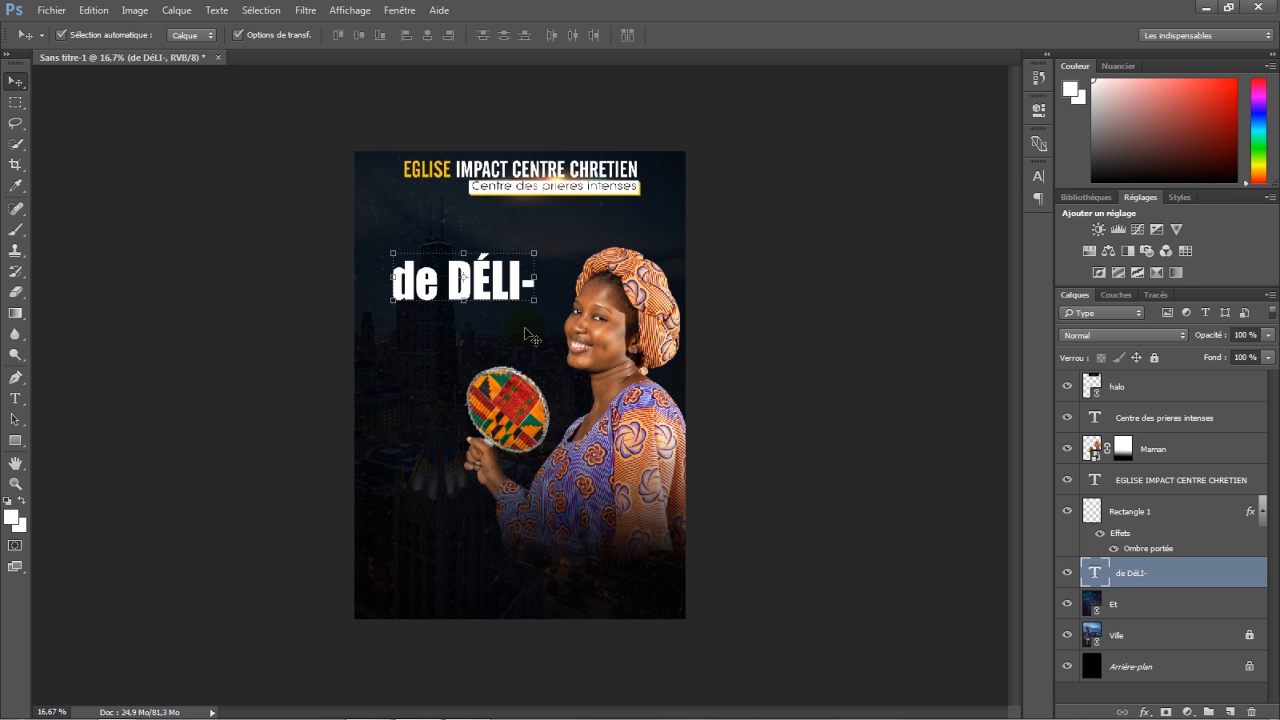
# Duplicate the "de DéLI-" text layer and place the copy directly beneath the original line.
pyautogui.doubleClick(500, 290)
pyautogui.press('ctrl')
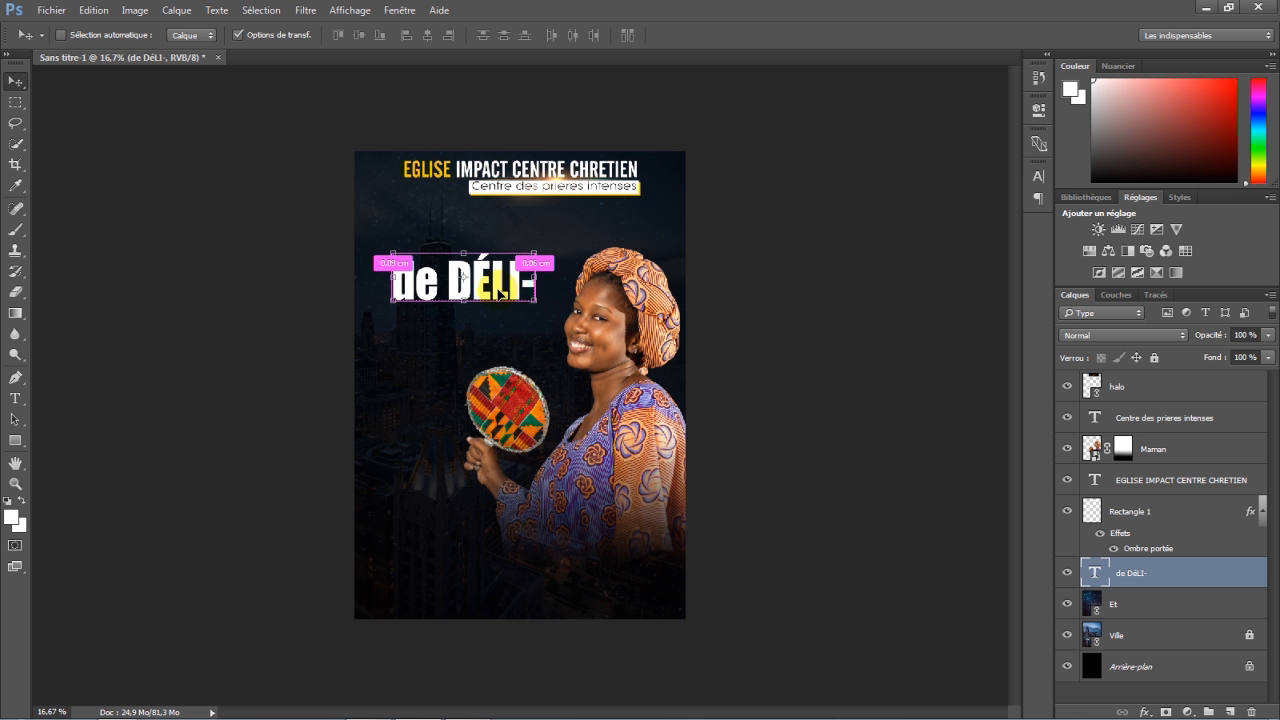
pyautogui.hotkey('ctrl', 'j')
pyautogui.moveTo(500, 292); pyautogui.dragTo(496, 326)
# Replace the lower copy's text with "VRANCE" and align it under the first line.
pyautogui.click(15, 398)
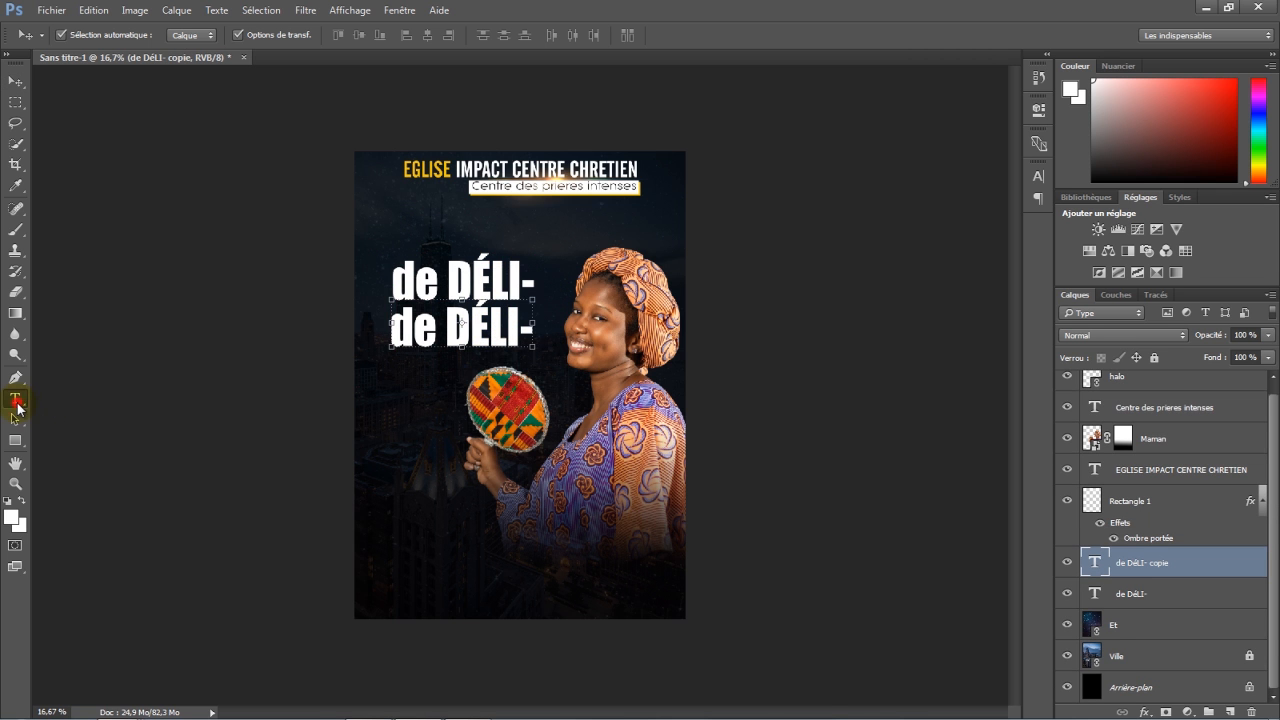
pyautogui.moveTo(390, 328); pyautogui.dragTo(536, 330)
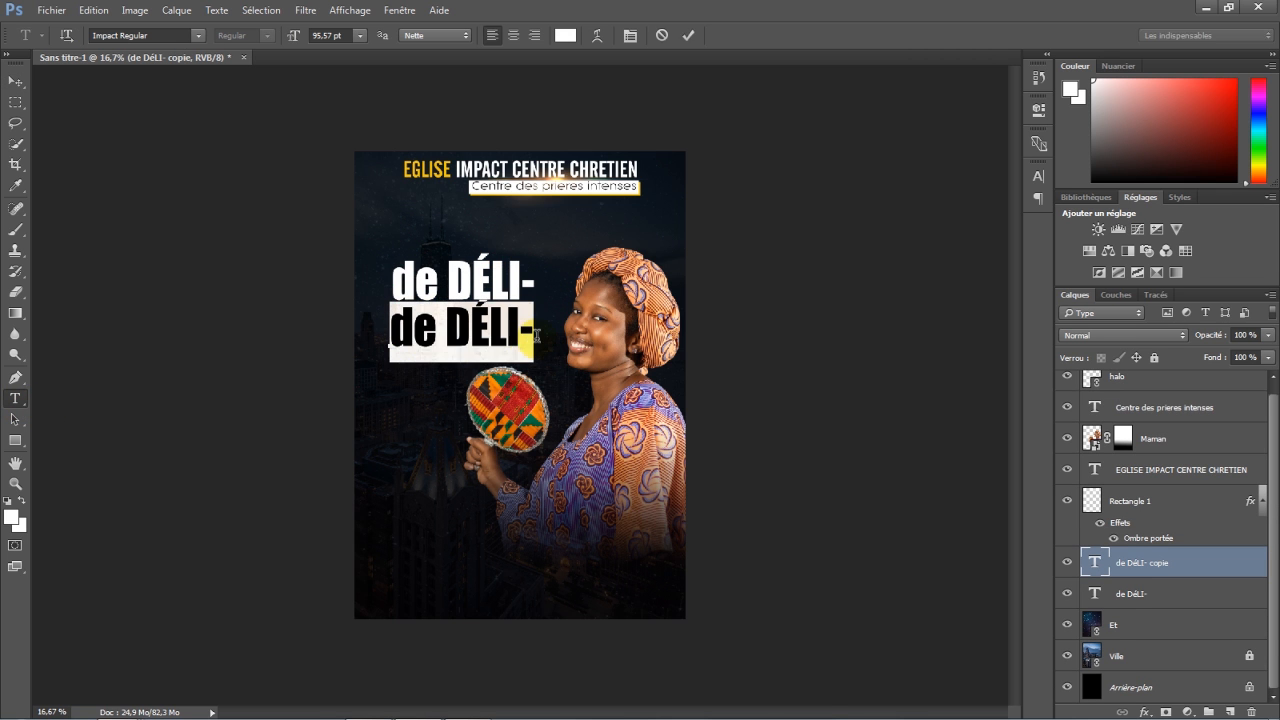
pyautogui.write('VRANCE')
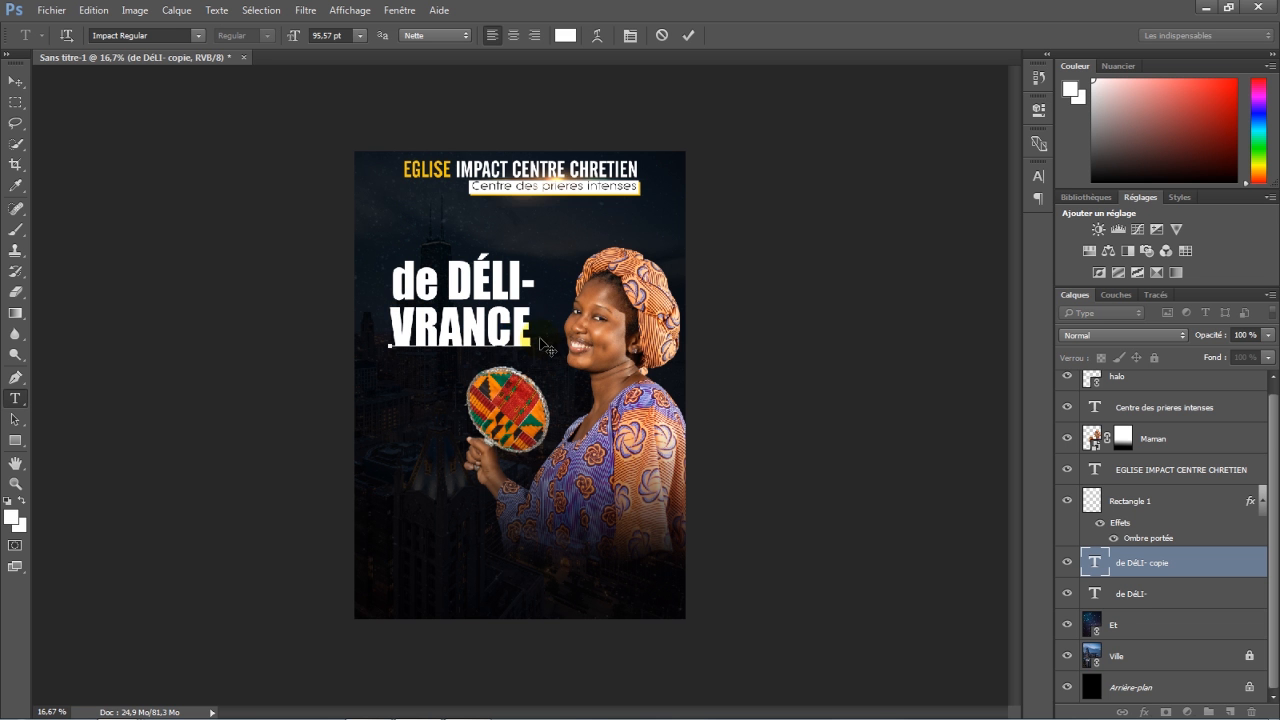
pyautogui.click(15, 81)
pyautogui.moveTo(490, 330); pyautogui.dragTo(495, 332)
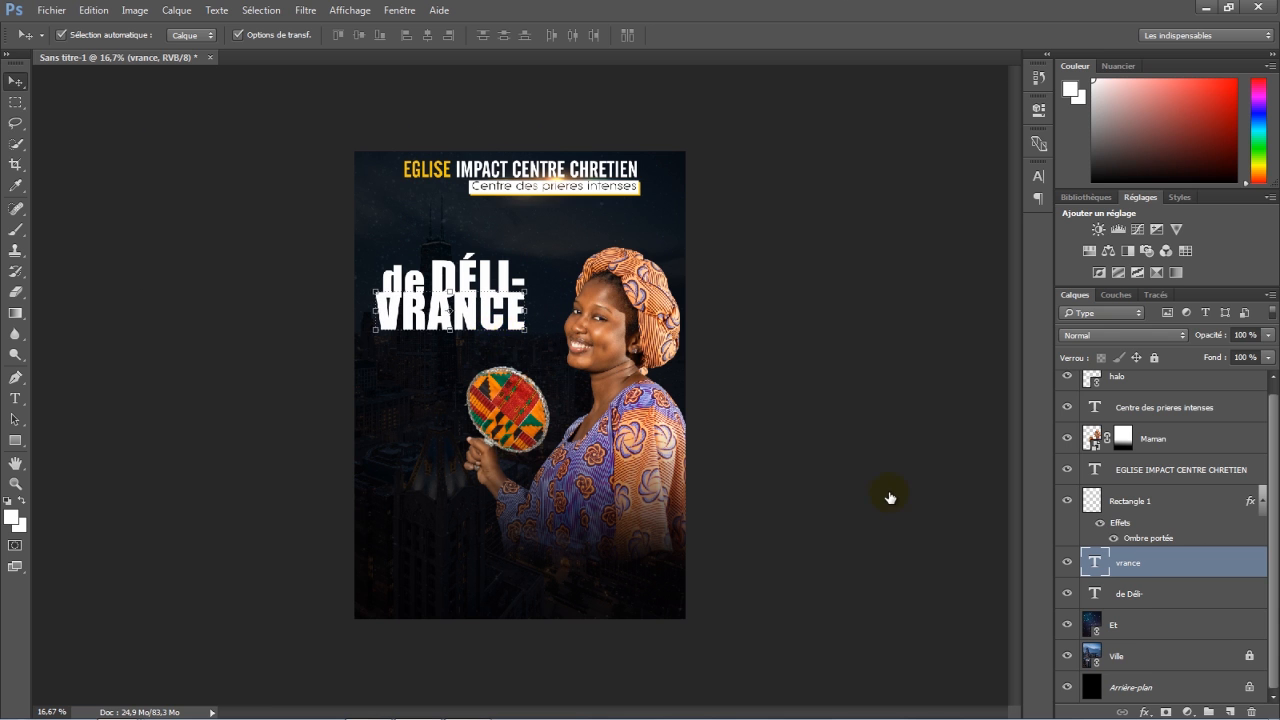
# Move the vrance text layer below the "de Déli-" layer in the stack and select "de Déli-".
pyautogui.moveTo(1160, 566); pyautogui.dragTo(1159, 599)
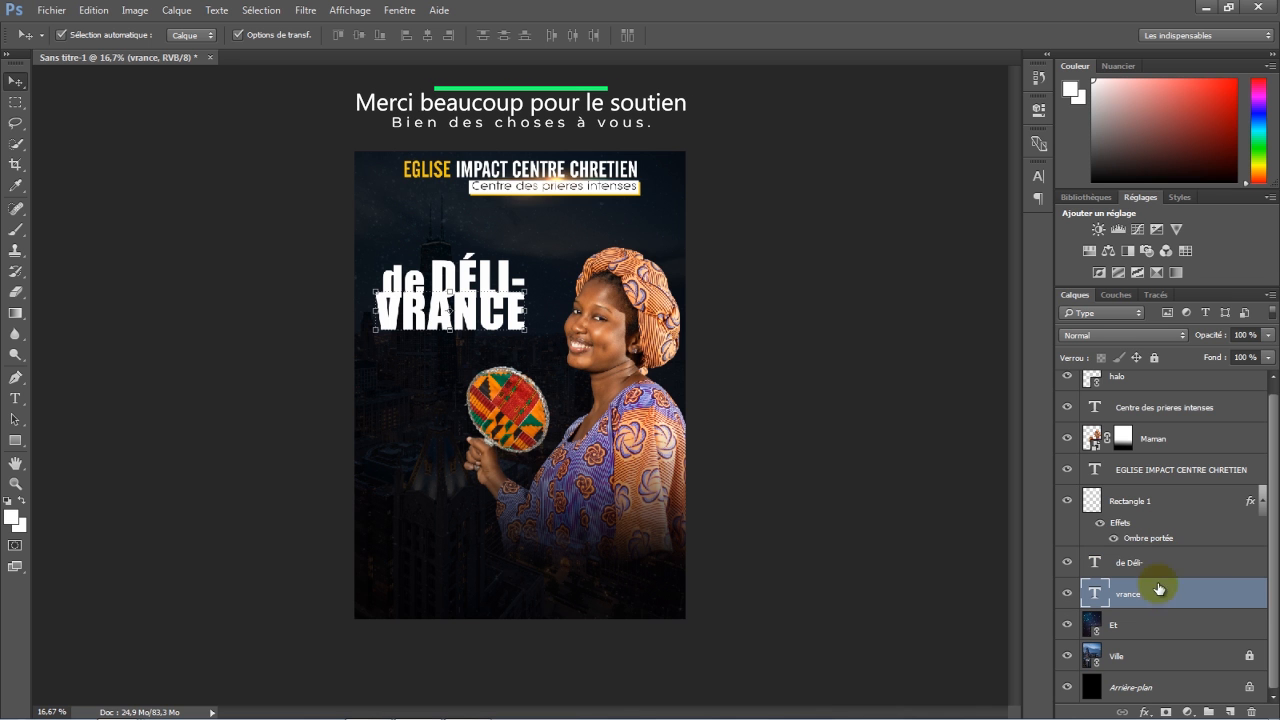
pyautogui.click(1157, 565)
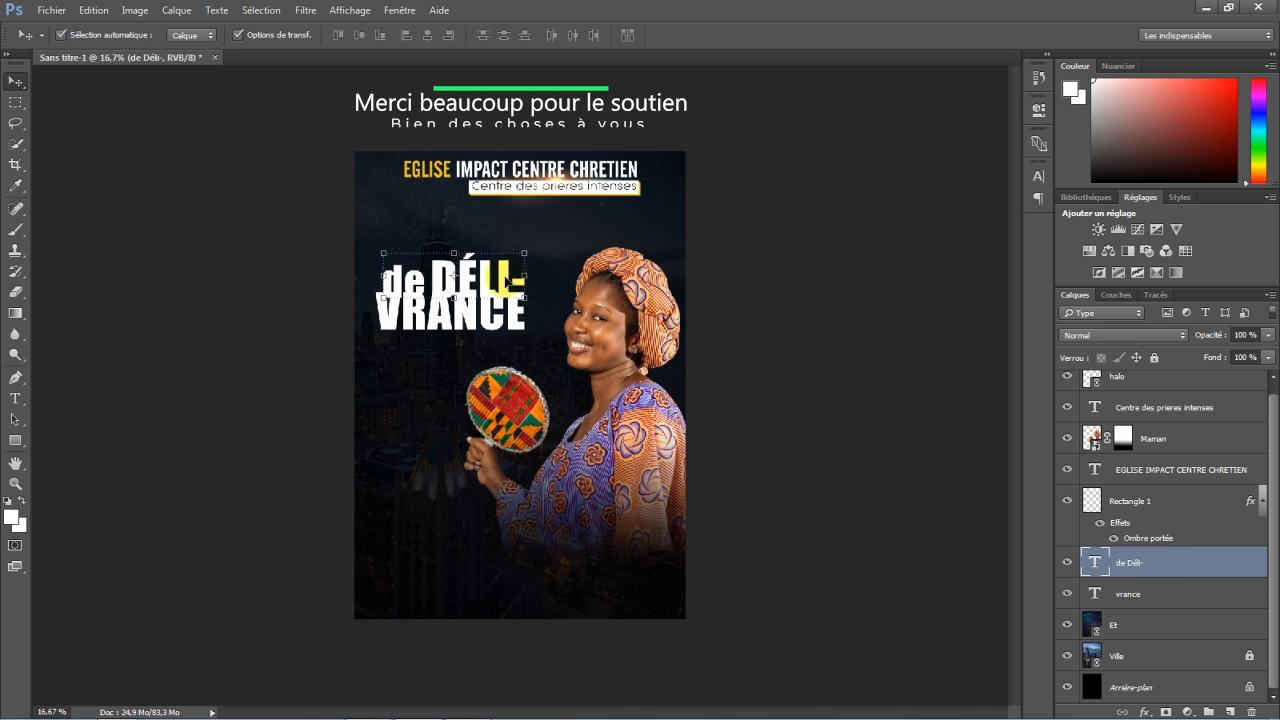
# Add a drop shadow to the "de Déli-" text layer and change the shadow colour to black.
pyautogui.doubleClick(1193, 572)
pyautogui.moveTo(804, 133); pyautogui.dragTo(812, 133)
pyautogui.click(649, 451)
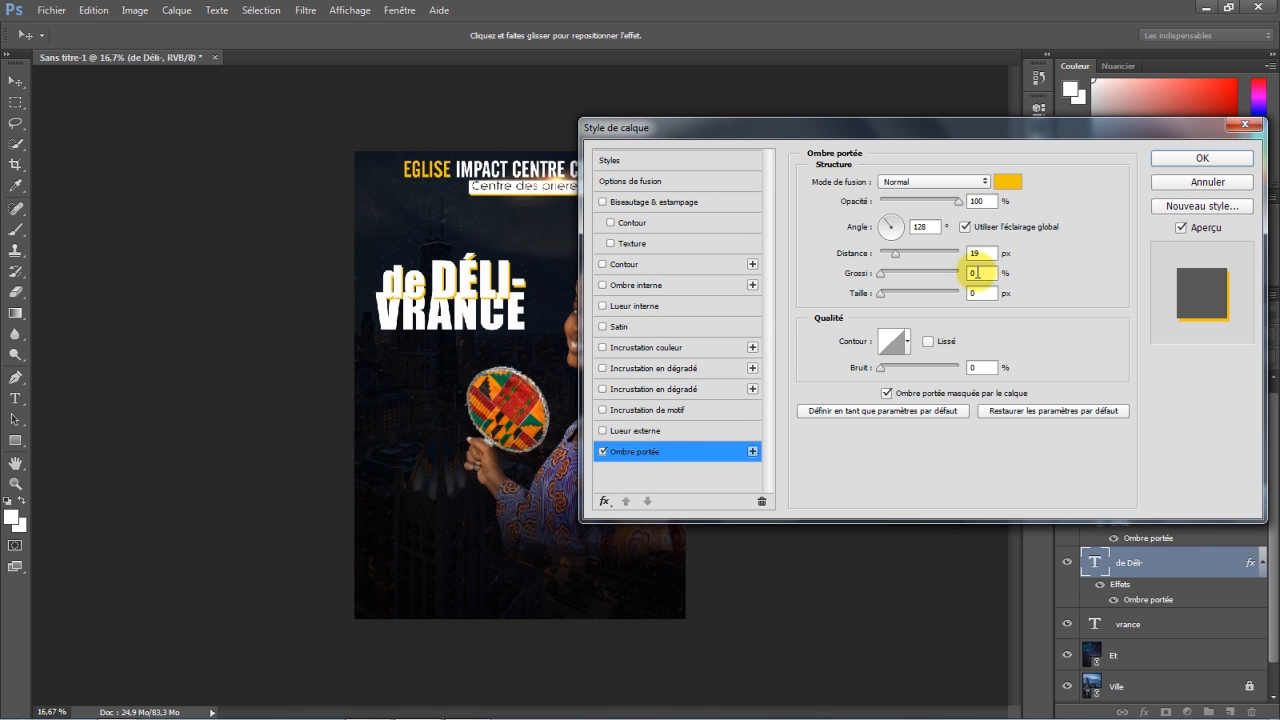
pyautogui.click(1007, 181)
pyautogui.click(803, 394)
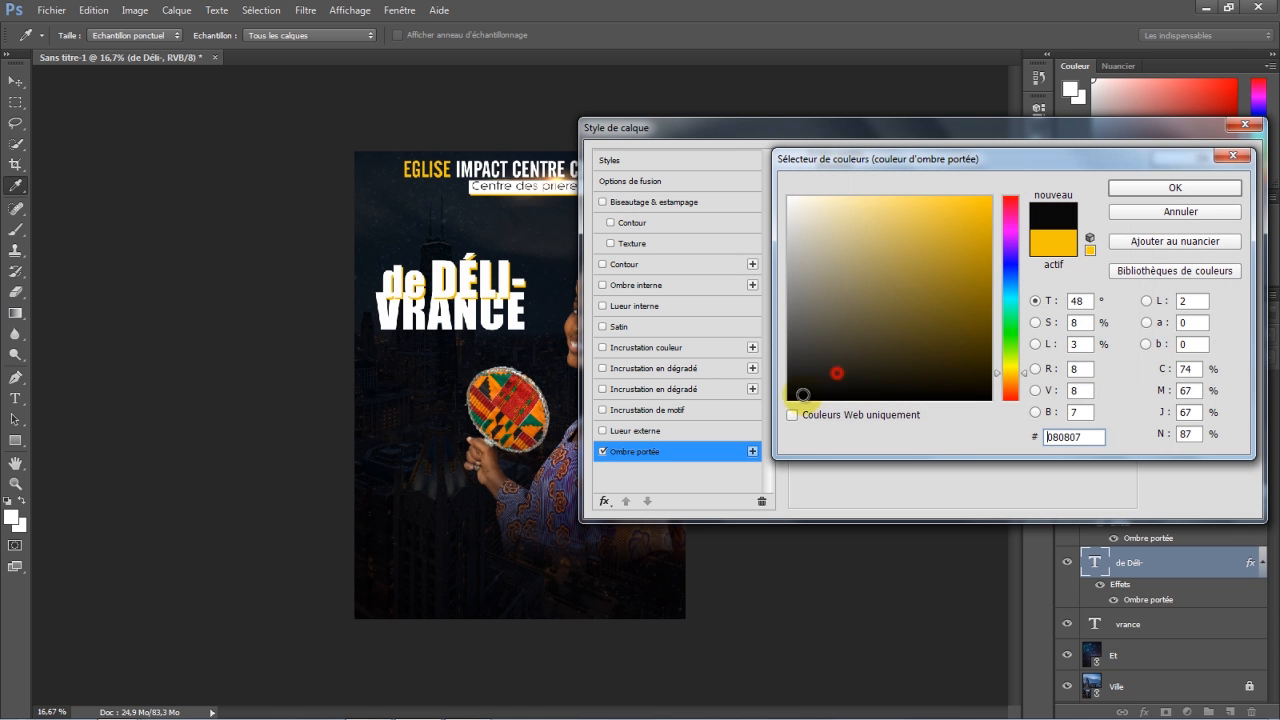
pyautogui.click(1140, 188)
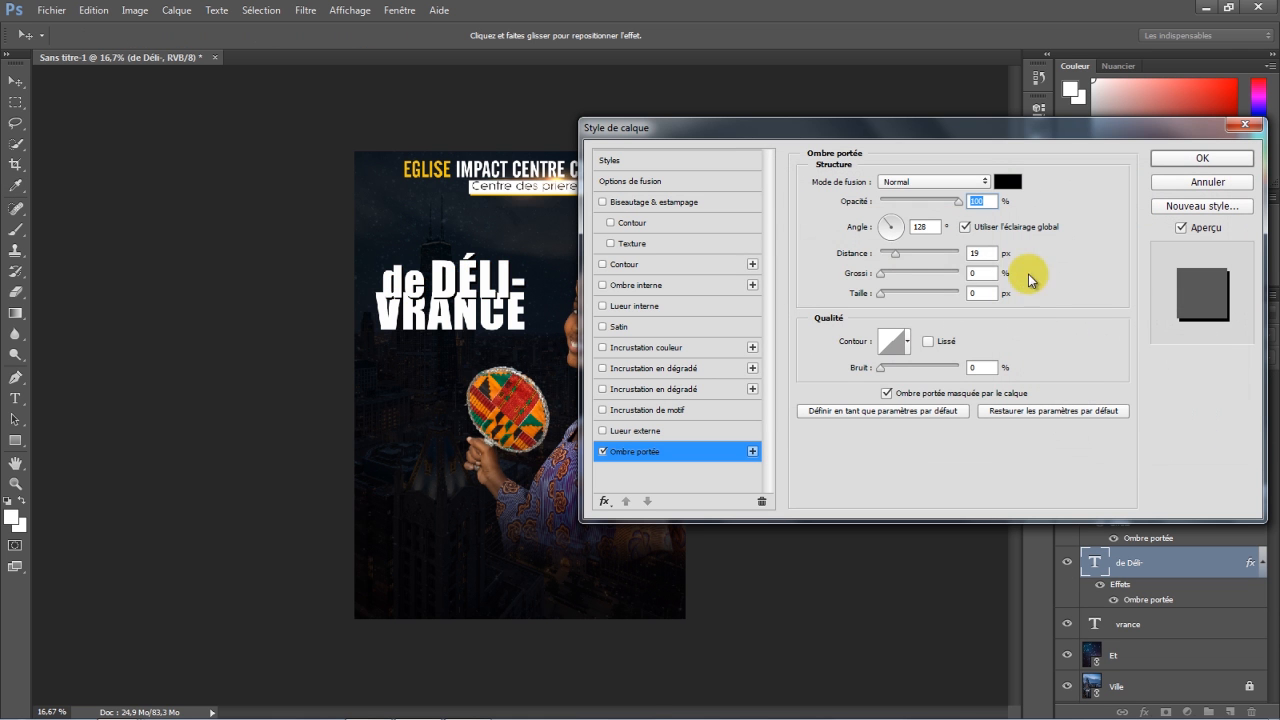
# Set the drop shadow of the "de Déli-" layer to a 30 px distance and 21 px size, and apply it.
pyautogui.click(980, 253)
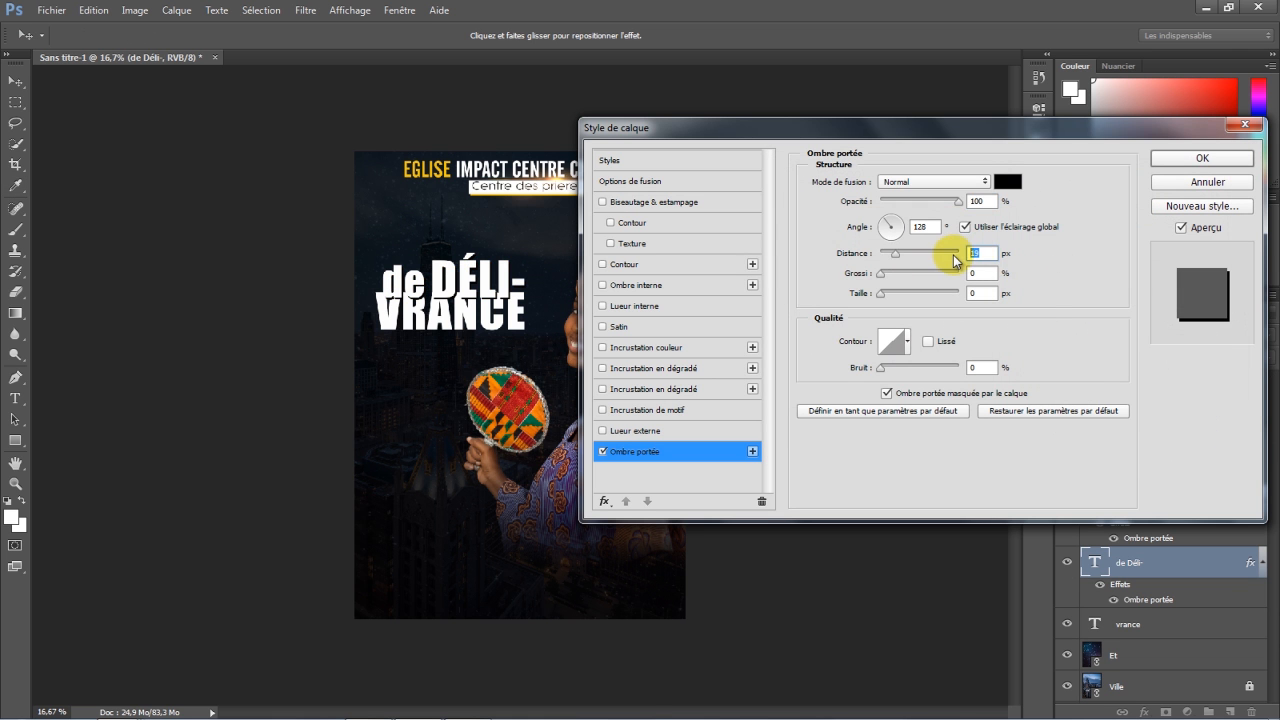
pyautogui.write('30')
pyautogui.moveTo(881, 294); pyautogui.dragTo(890, 296)
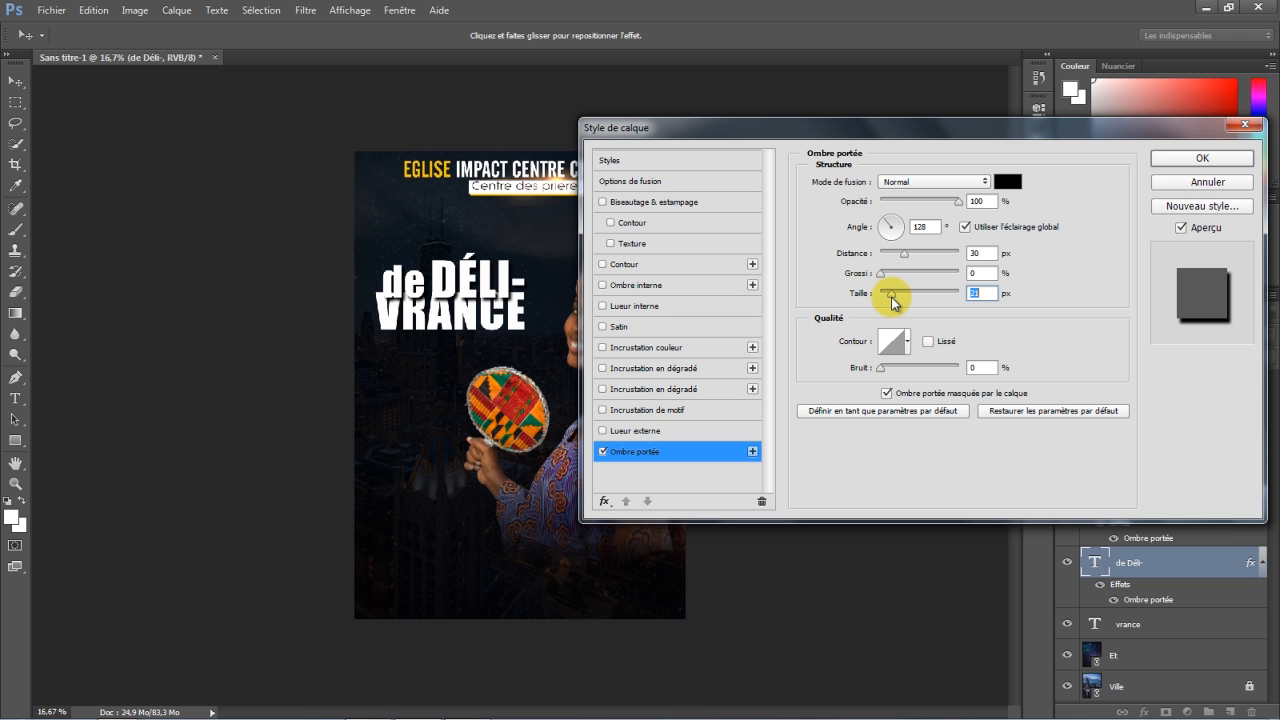
pyautogui.click(1195, 158)
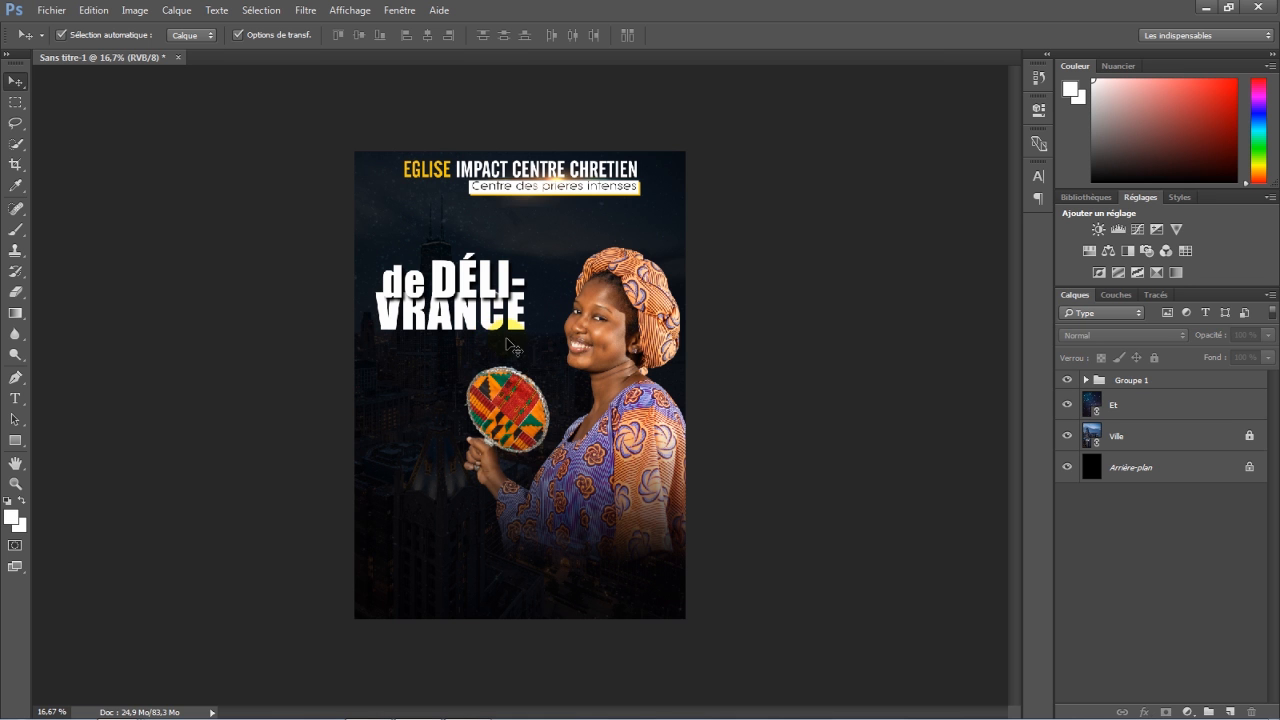
# Add the text "DES FAMILLES" below "VRANCE" in Franklin Gothic Medium, using the yellow sampled from the word "EGLISE".
pyautogui.click(17, 398)
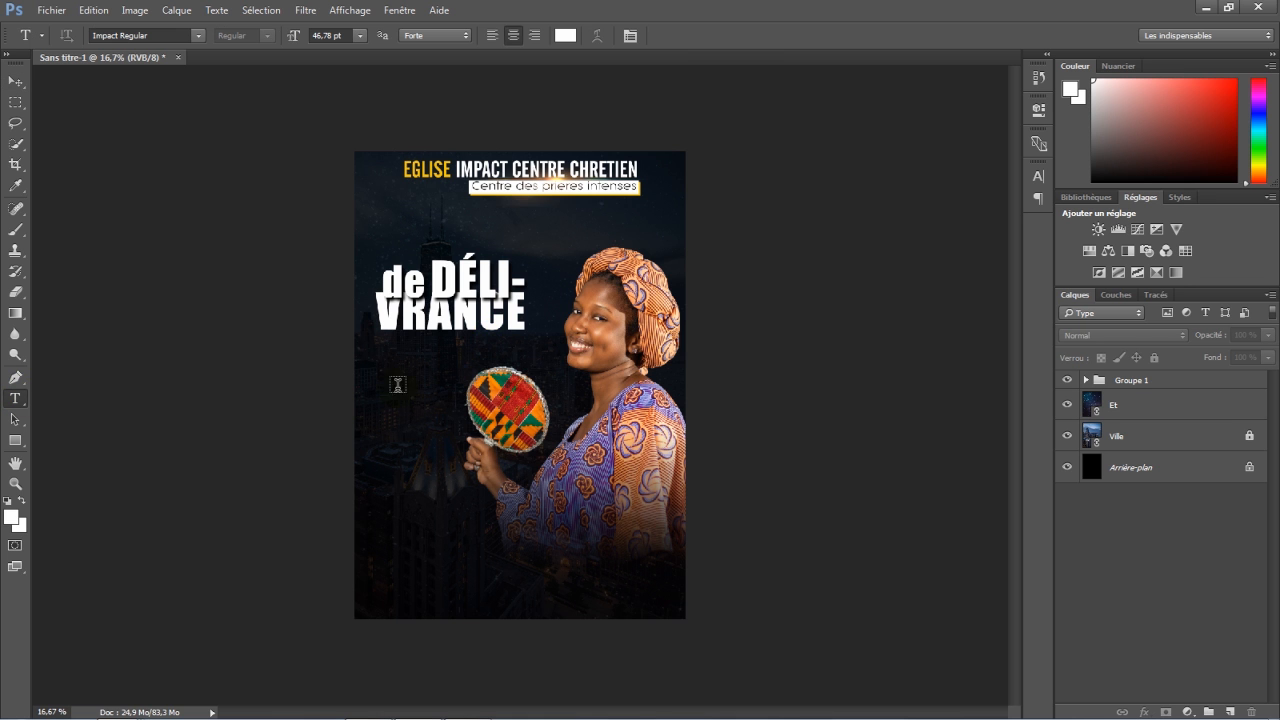
pyautogui.click(379, 374)
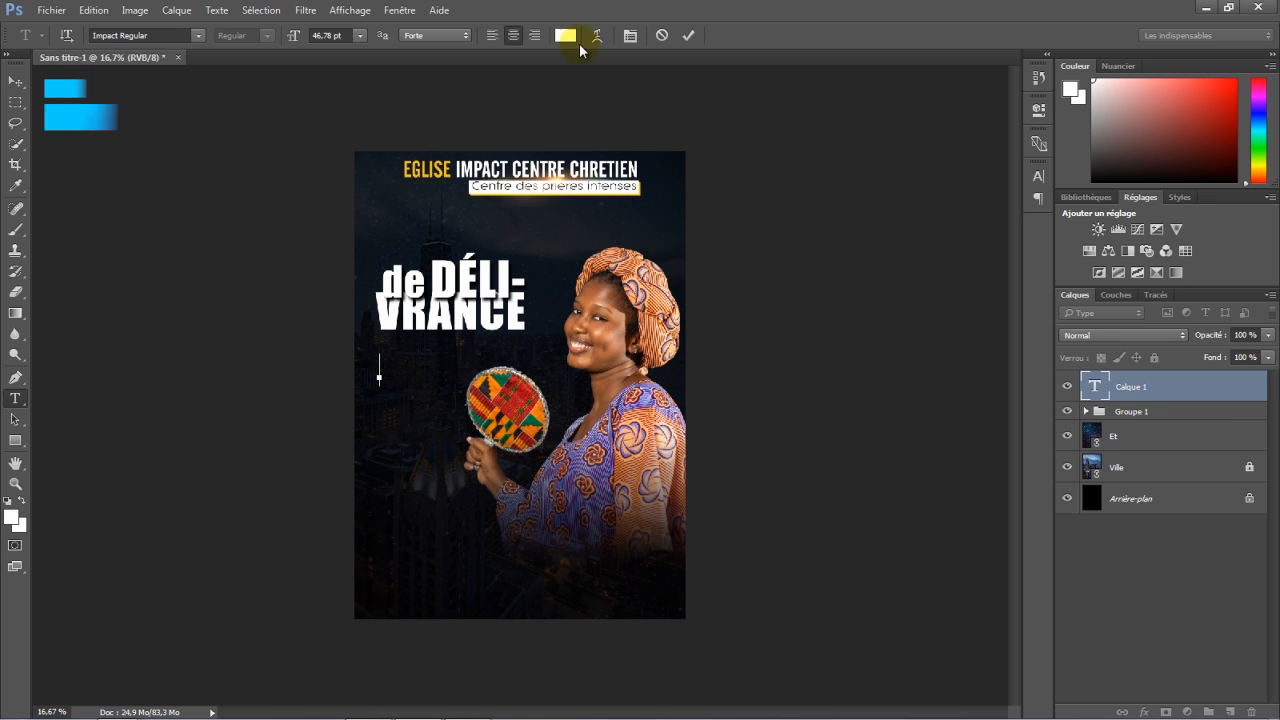
pyautogui.click(566, 35)
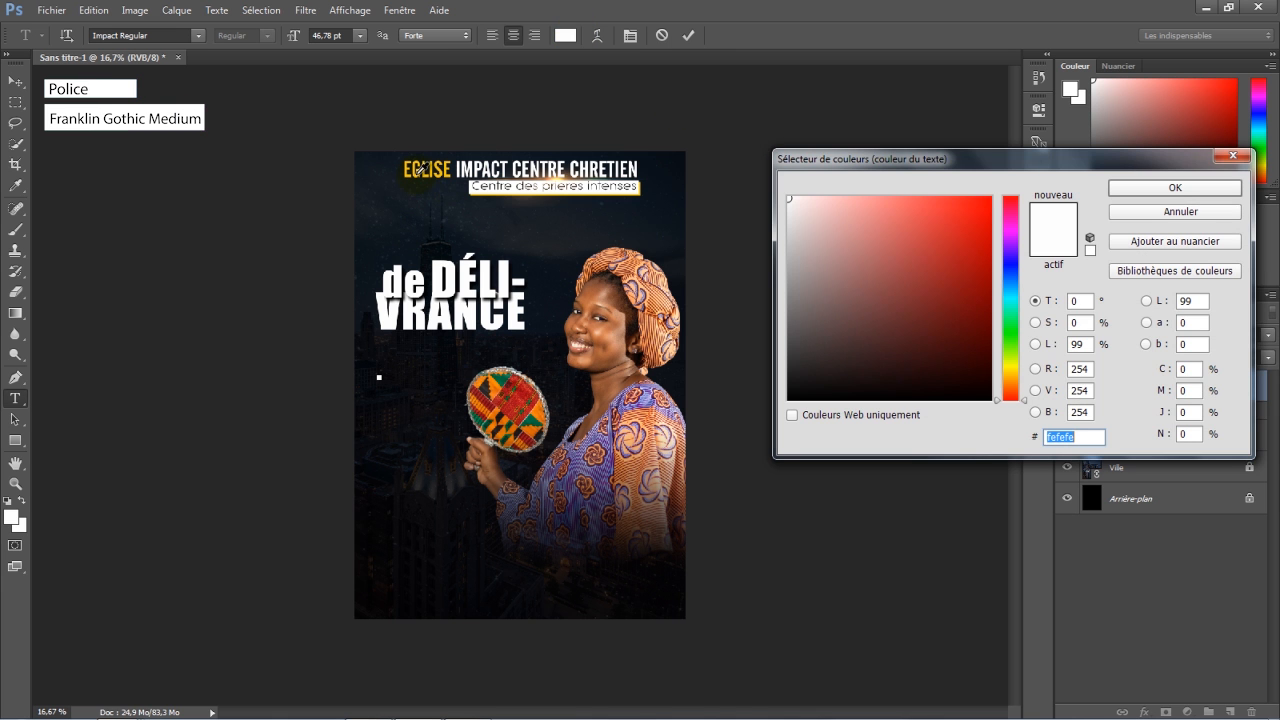
pyautogui.click(420, 168)
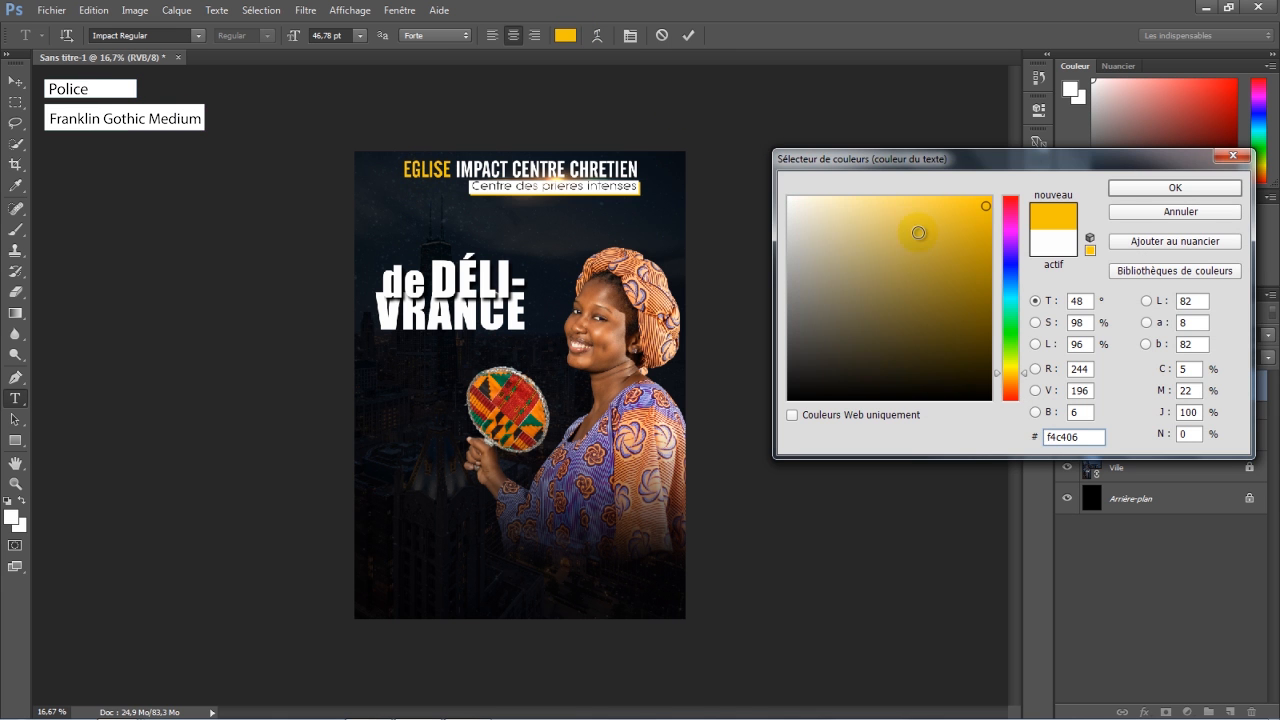
pyautogui.click(1140, 188)
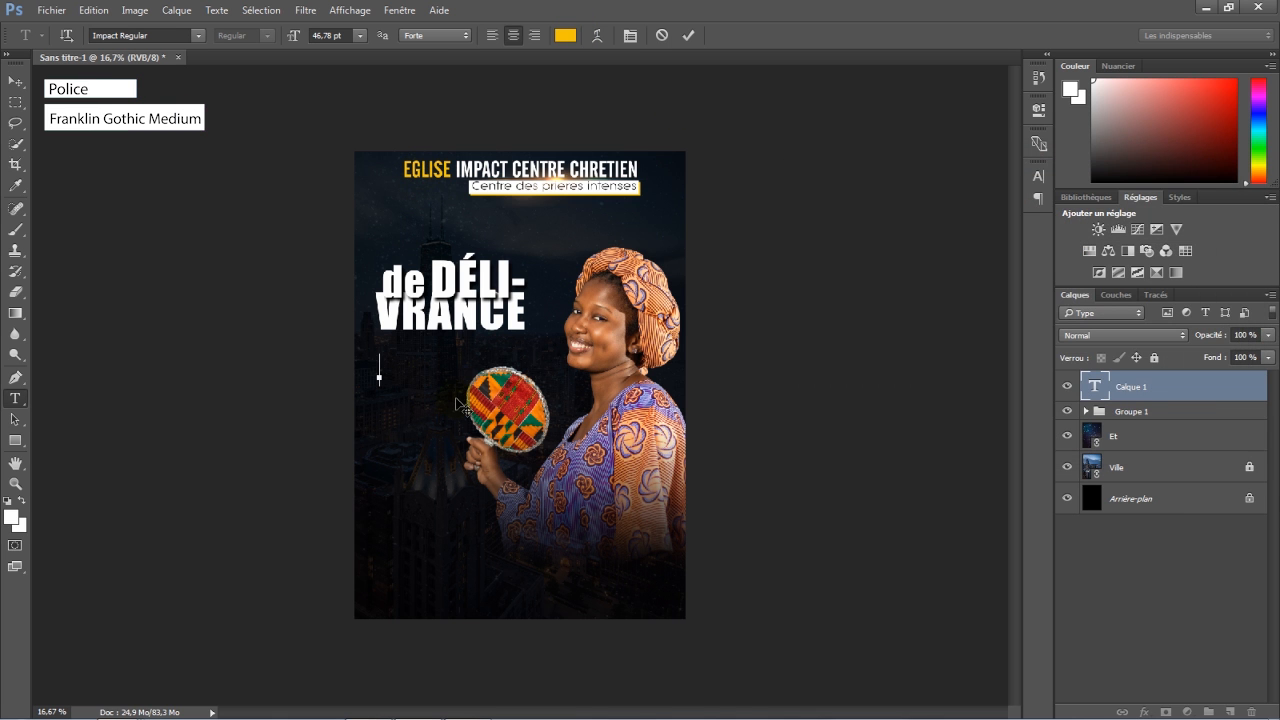
pyautogui.write('DES FAMILLES')
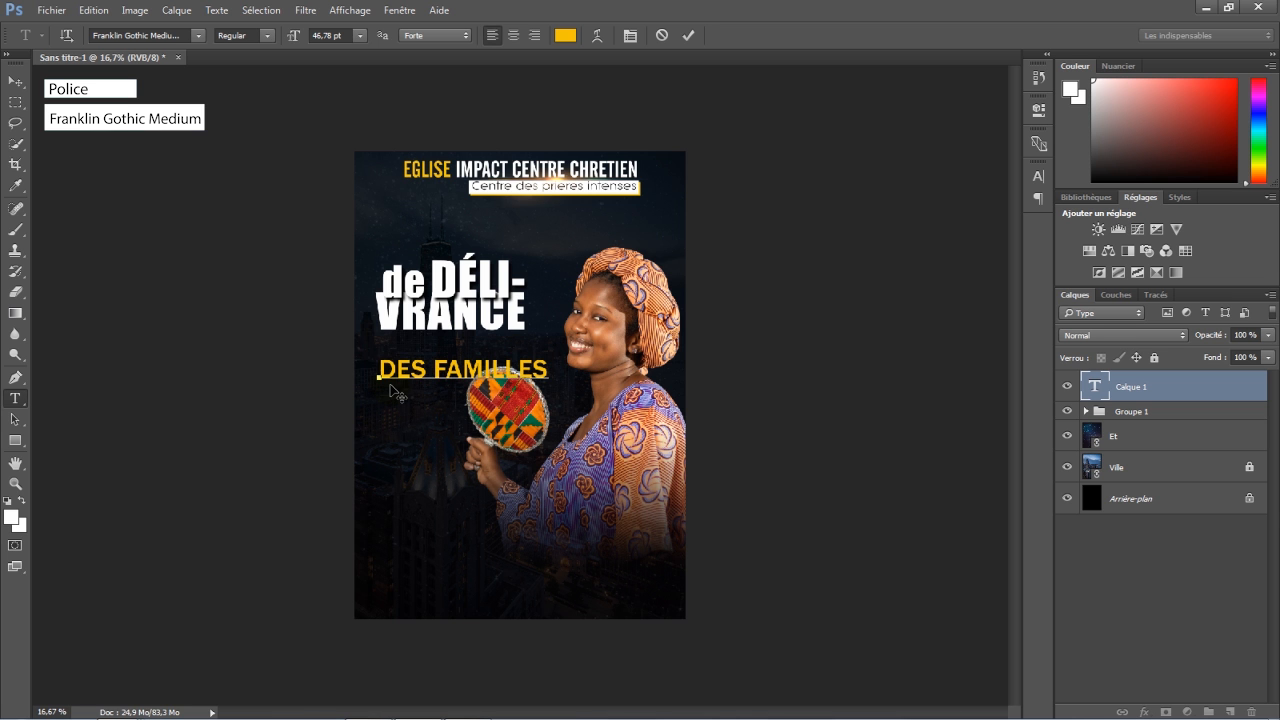
# Move "DES FAMILLES" directly under "VRANCE" and scale it proportionally to 87.04% to match the lettering's width.
pyautogui.click(15, 81)
pyautogui.moveTo(498, 372); pyautogui.dragTo(497, 350)
pyautogui.hotkey('ctrl', 't')
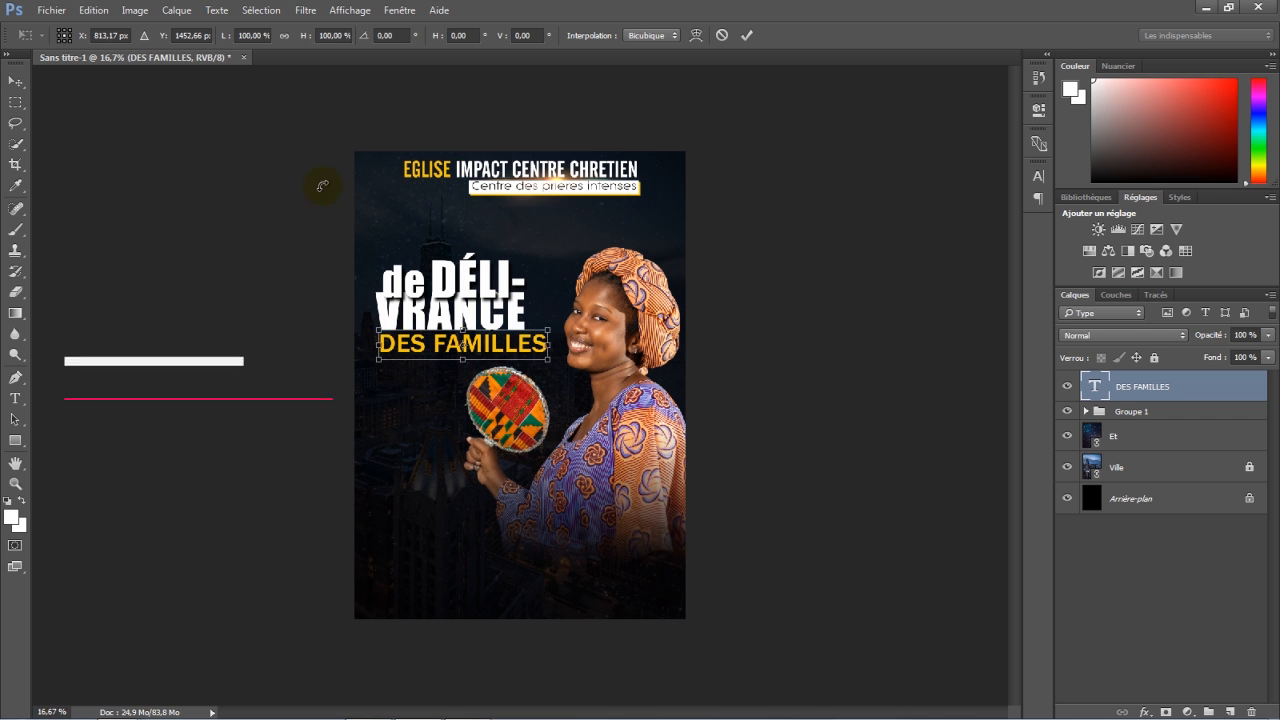
pyautogui.click(284, 37)
pyautogui.moveTo(548, 357); pyautogui.dragTo(535, 357)
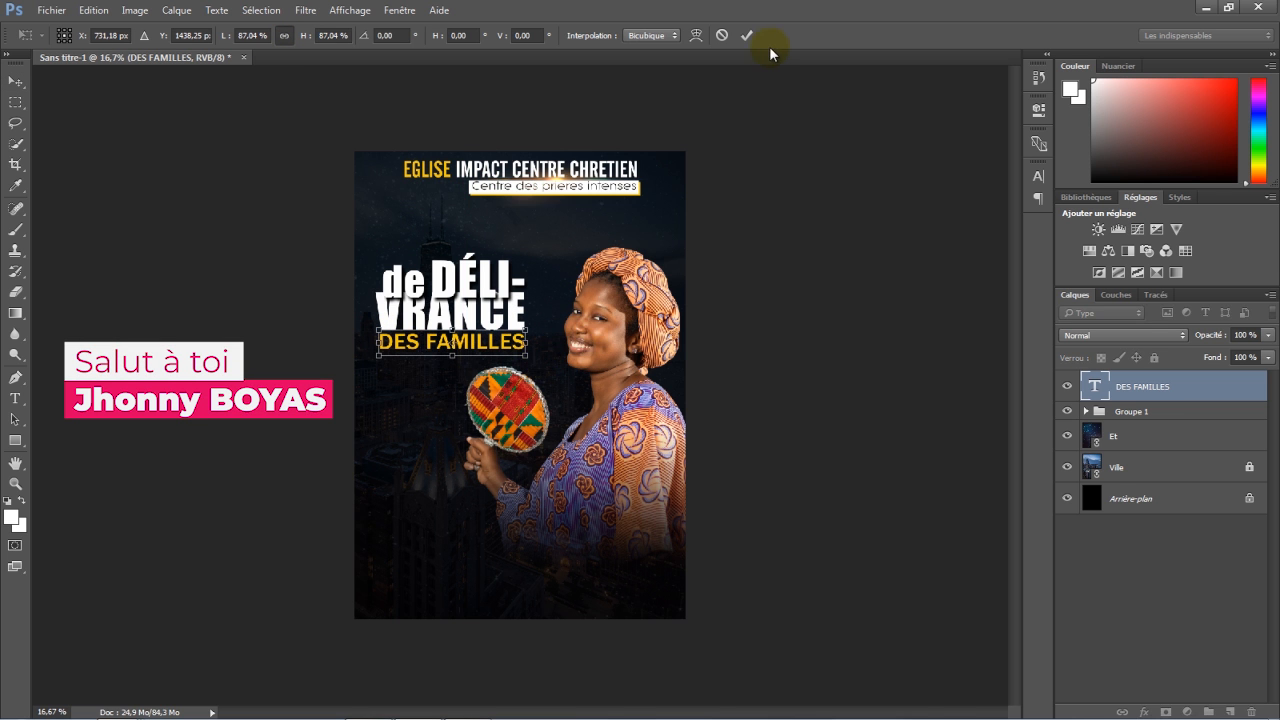
pyautogui.click(746, 35)
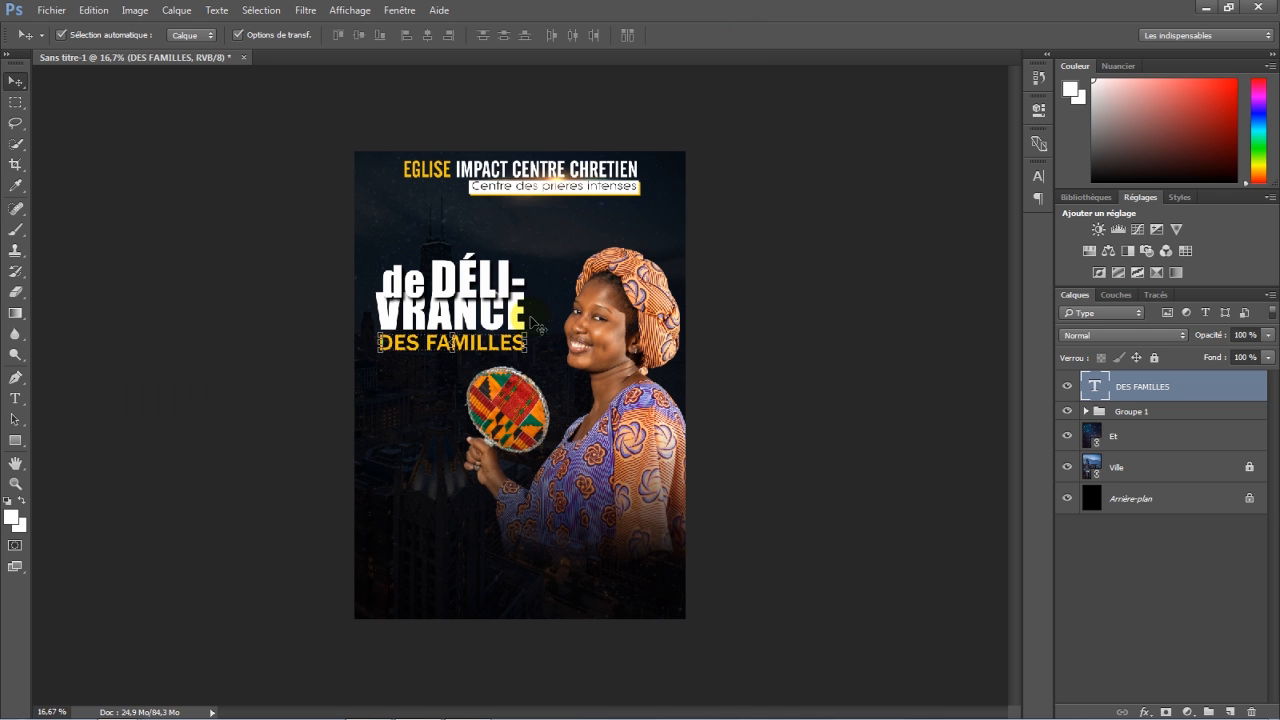
# Place the halo image as a linked file, scaled down over "DES FAMILLES", and set its blend mode to Superposition.
pyautogui.click(51, 10)
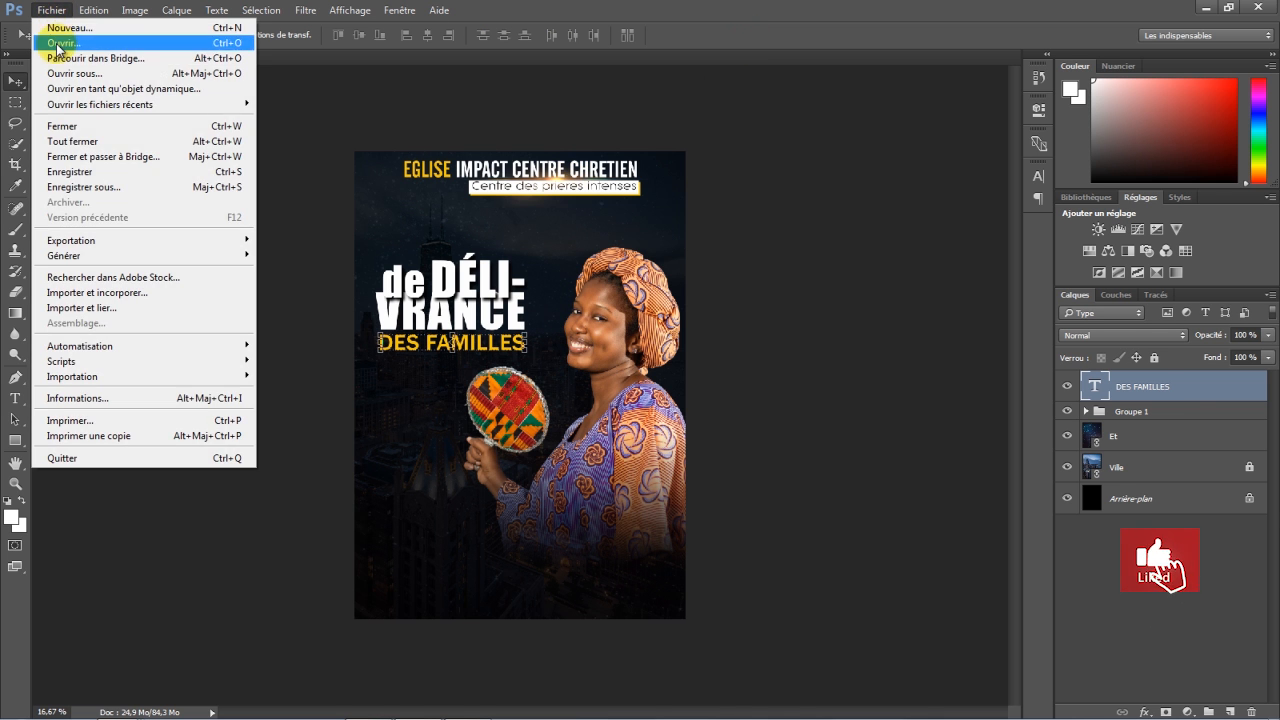
pyautogui.click(80, 307)
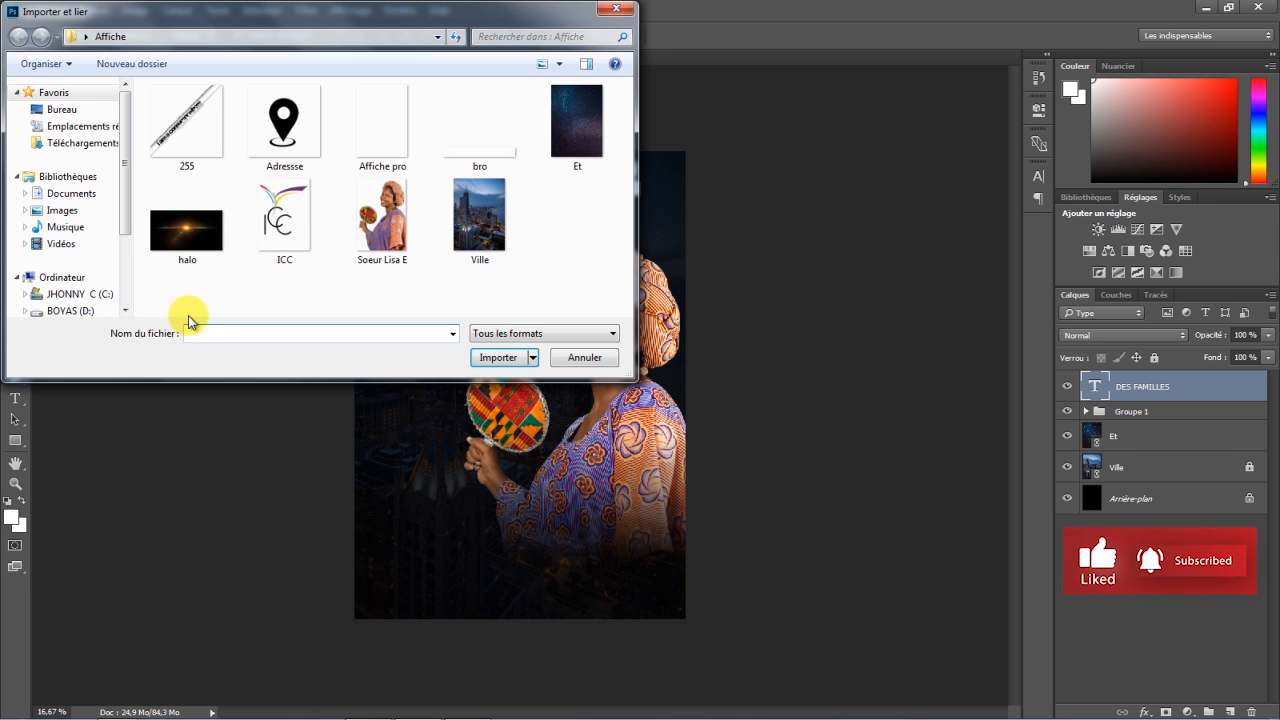
pyautogui.doubleClick(193, 231)
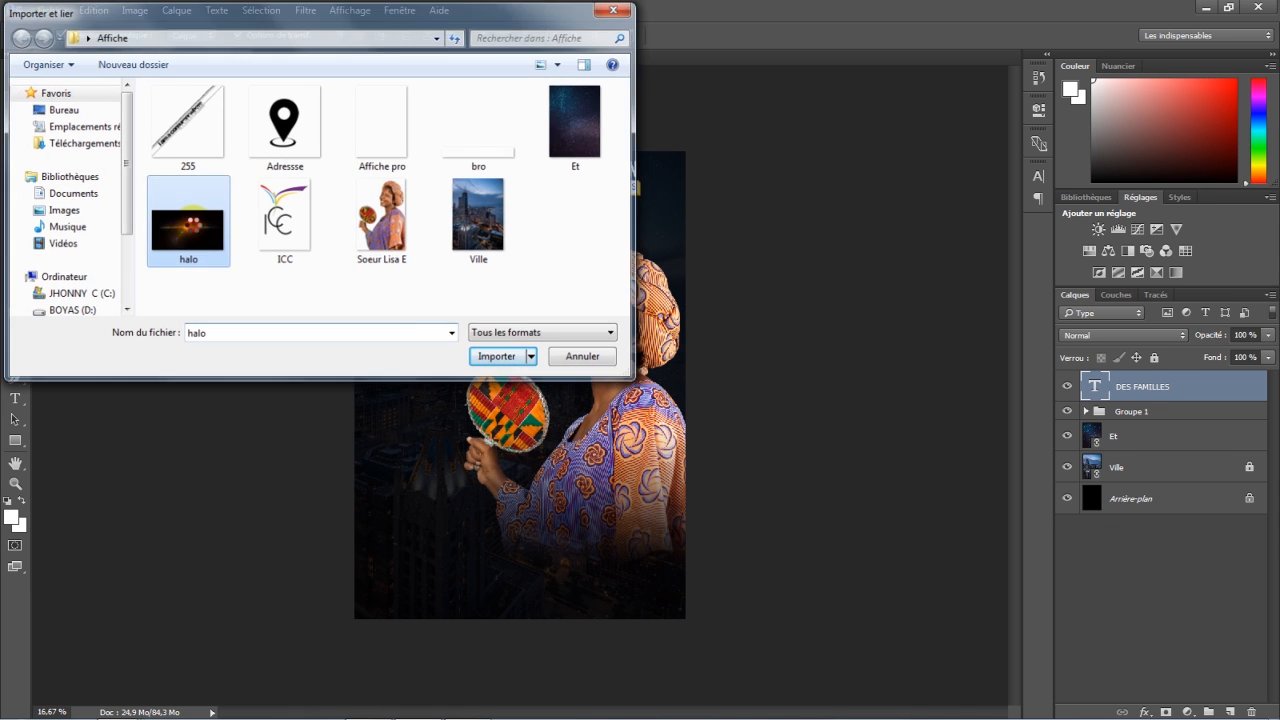
pyautogui.moveTo(686, 294); pyautogui.dragTo(522, 336)
pyautogui.press('Return')
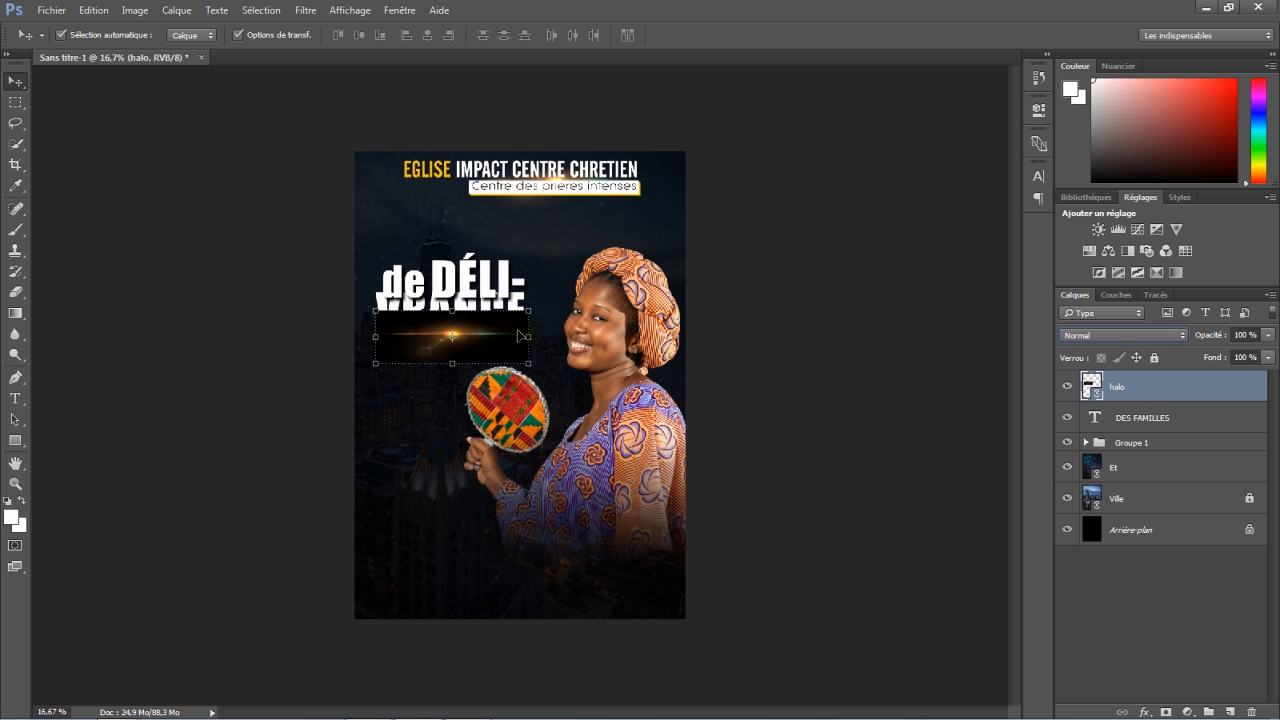
pyautogui.click(1102, 336)
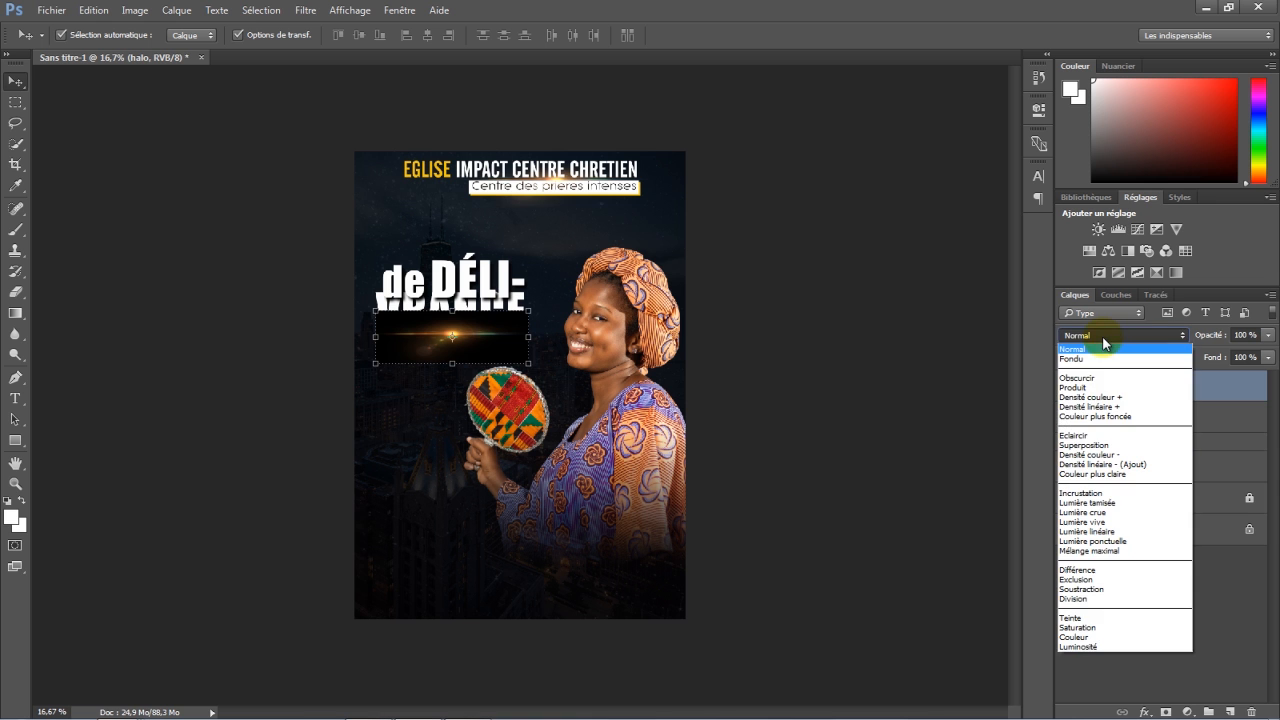
pyautogui.click(1084, 445)
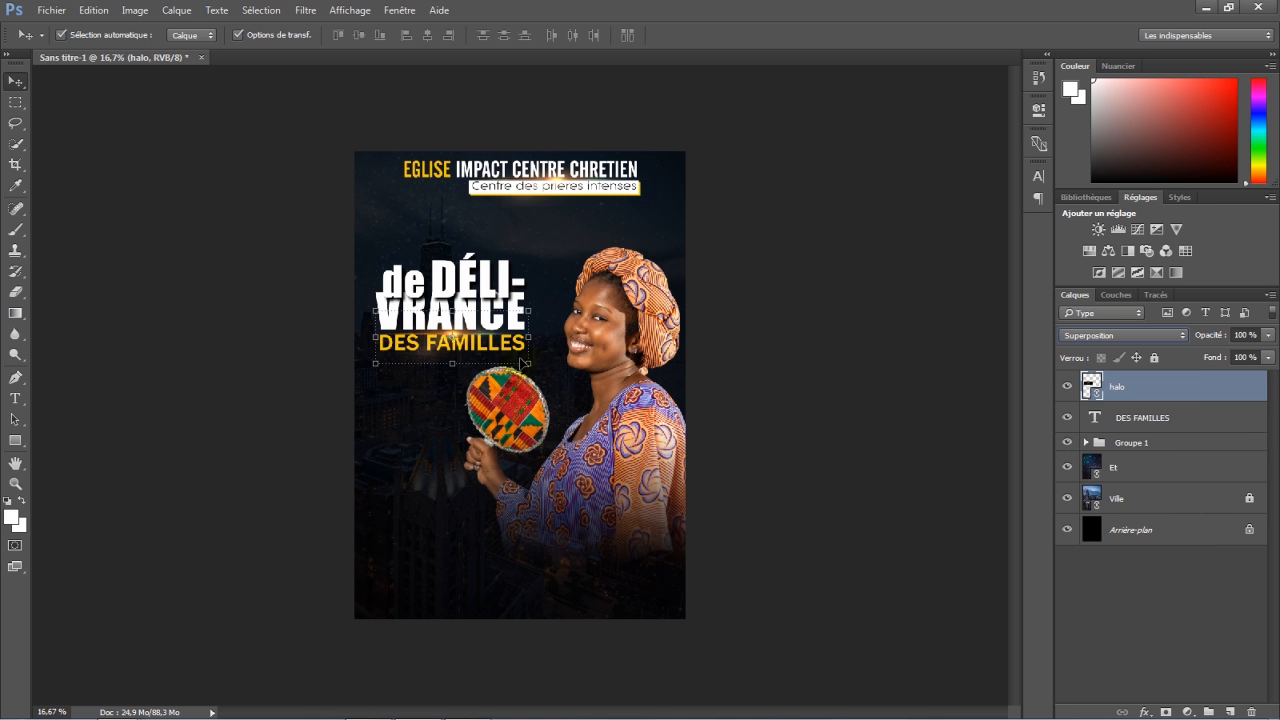
# Move the halo to the lower edge of "DES FAMILLES" and duplicate it there to strengthen the glow.
pyautogui.moveTo(470, 337); pyautogui.dragTo(474, 357)
pyautogui.press('ctrl')
pyautogui.moveTo(463, 382); pyautogui.dragTo(466, 368)
pyautogui.press('Return')
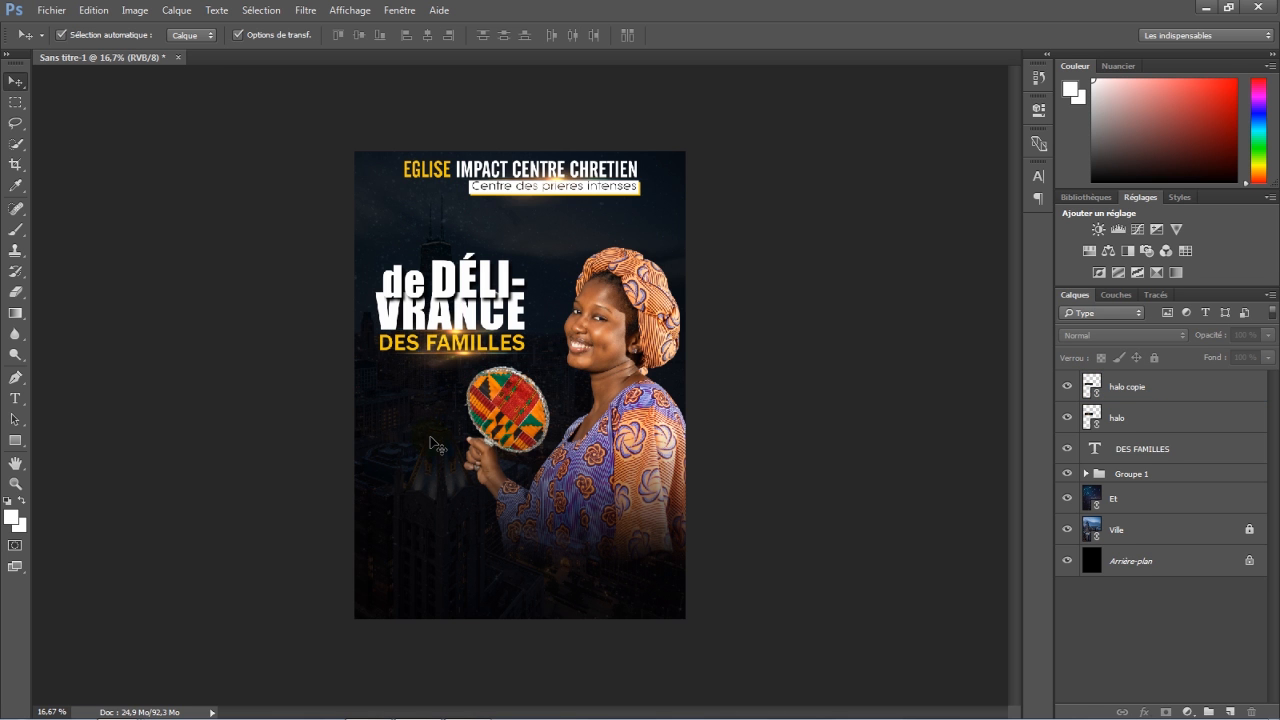
# Set the Type tool's text colour to white (ffffff) and its alignment to left.
pyautogui.press('t')
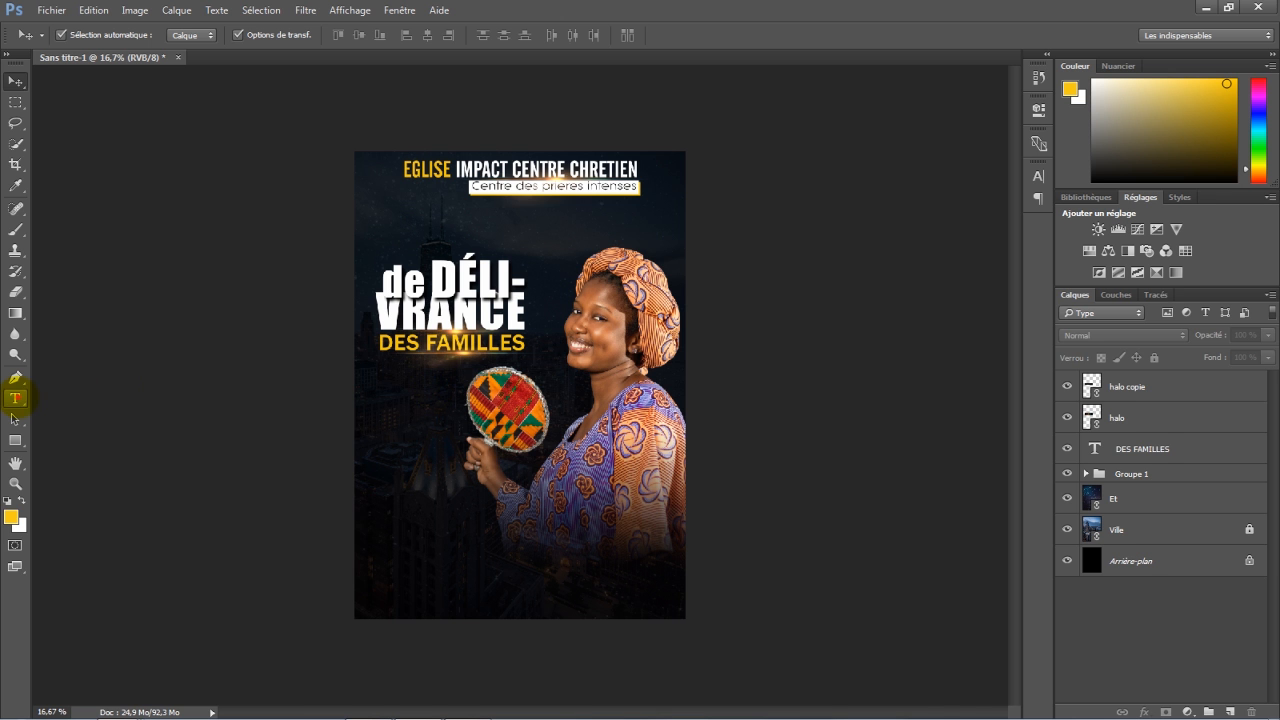
pyautogui.click(15, 398)
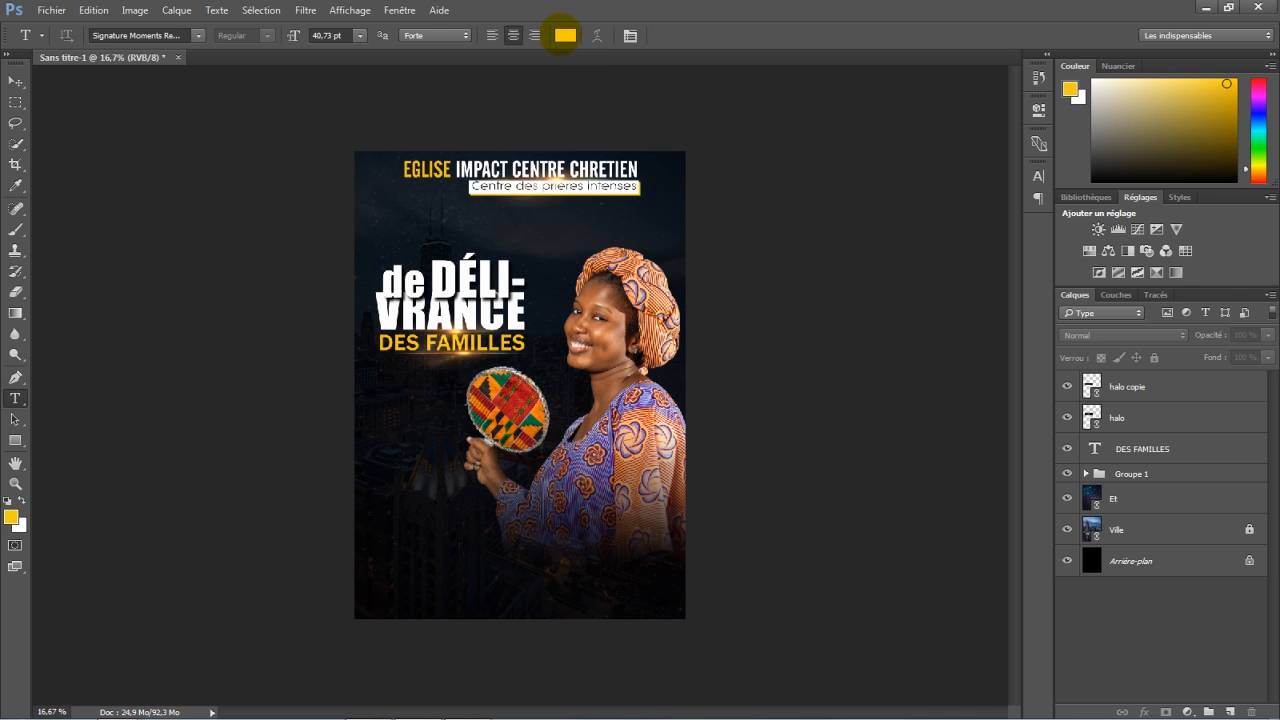
pyautogui.click(565, 35)
pyautogui.click(790, 198)
pyautogui.click(1160, 185)
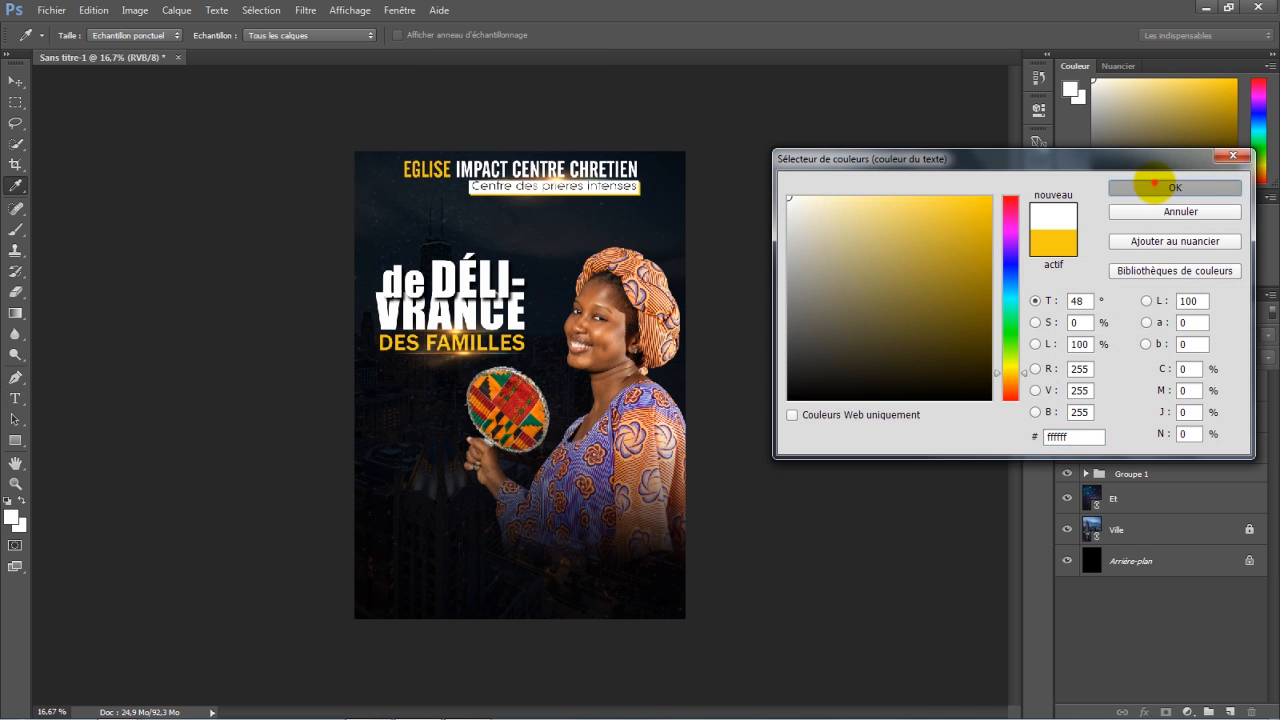
pyautogui.click(492, 35)
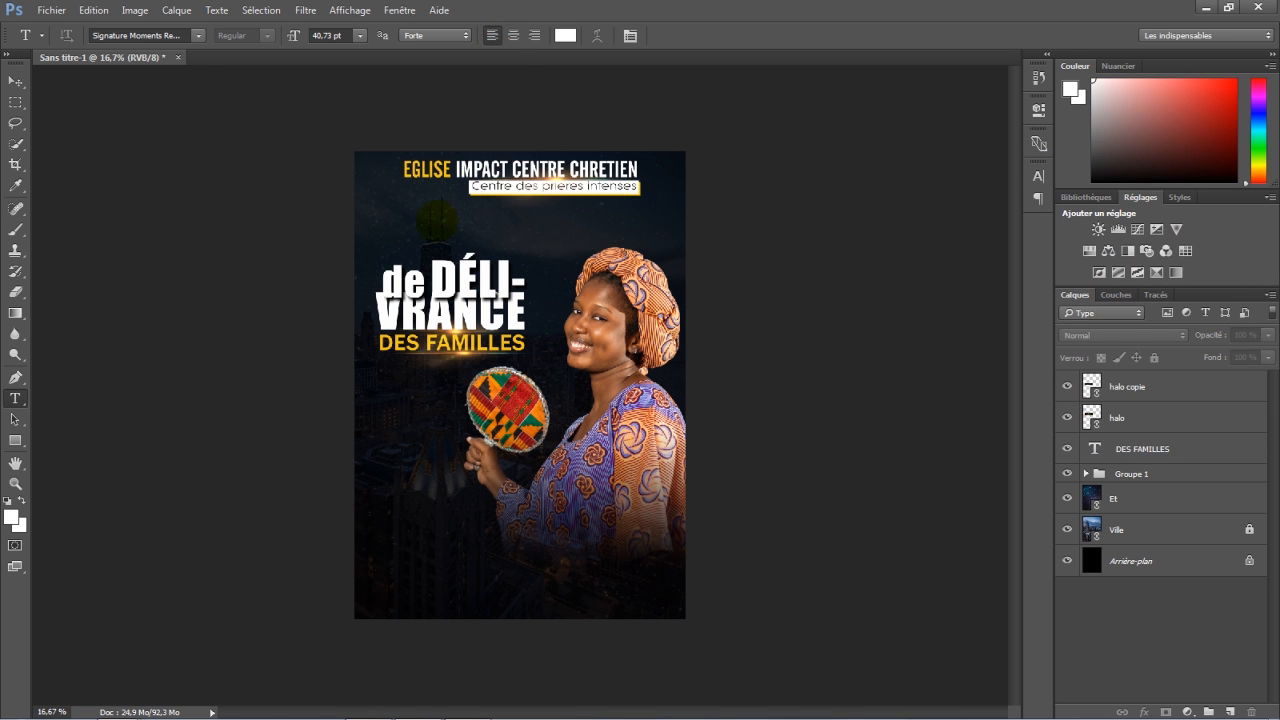
# Add the text "Culte" above "de DÉLI-" in the Signature Moments font at 16.73 pt.
pyautogui.click(401, 231)
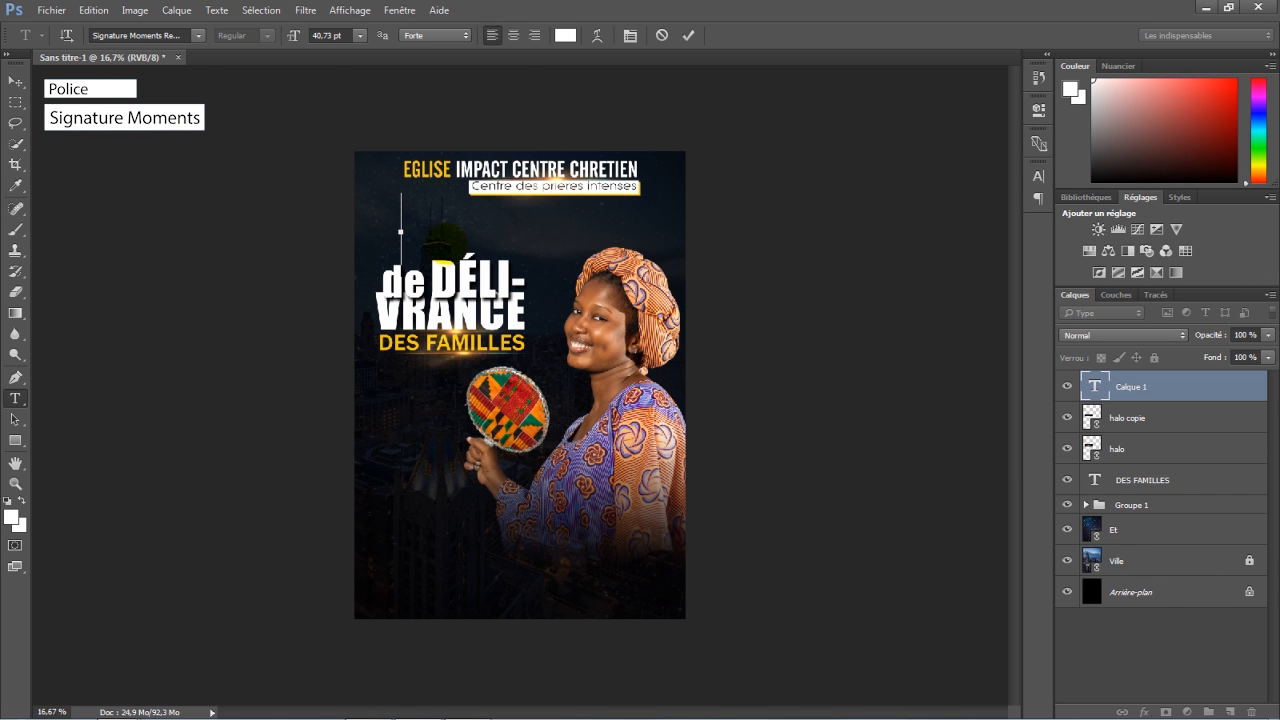
pyautogui.moveTo(293, 38)
pyautogui.mouseDown()
pyautogui.moveTo(264, 38)
pyautogui.moveTo(312, 42)
pyautogui.moveTo(292, 37)
pyautogui.mouseUp()
pyautogui.click(293, 37)
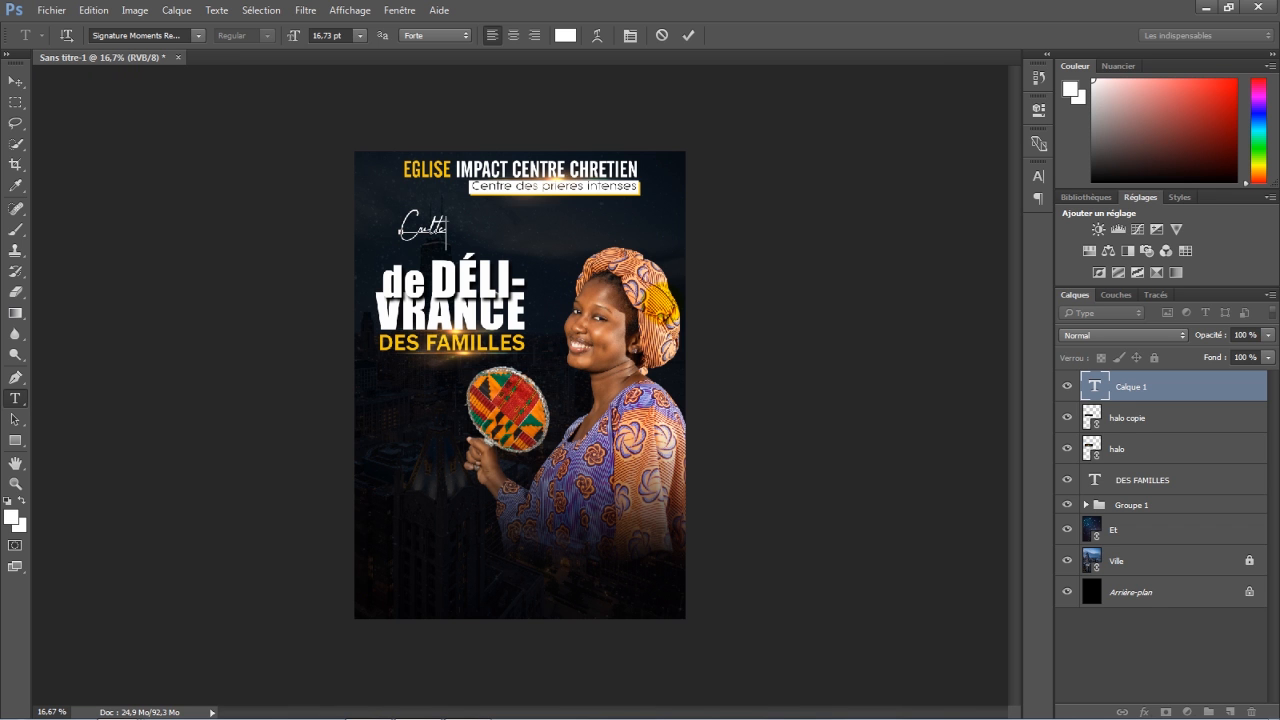
# Enlarge the "Culte" text and move it down so it slightly overlaps the top of "de DÉLI-".
pyautogui.moveTo(448, 231); pyautogui.dragTo(383, 229)
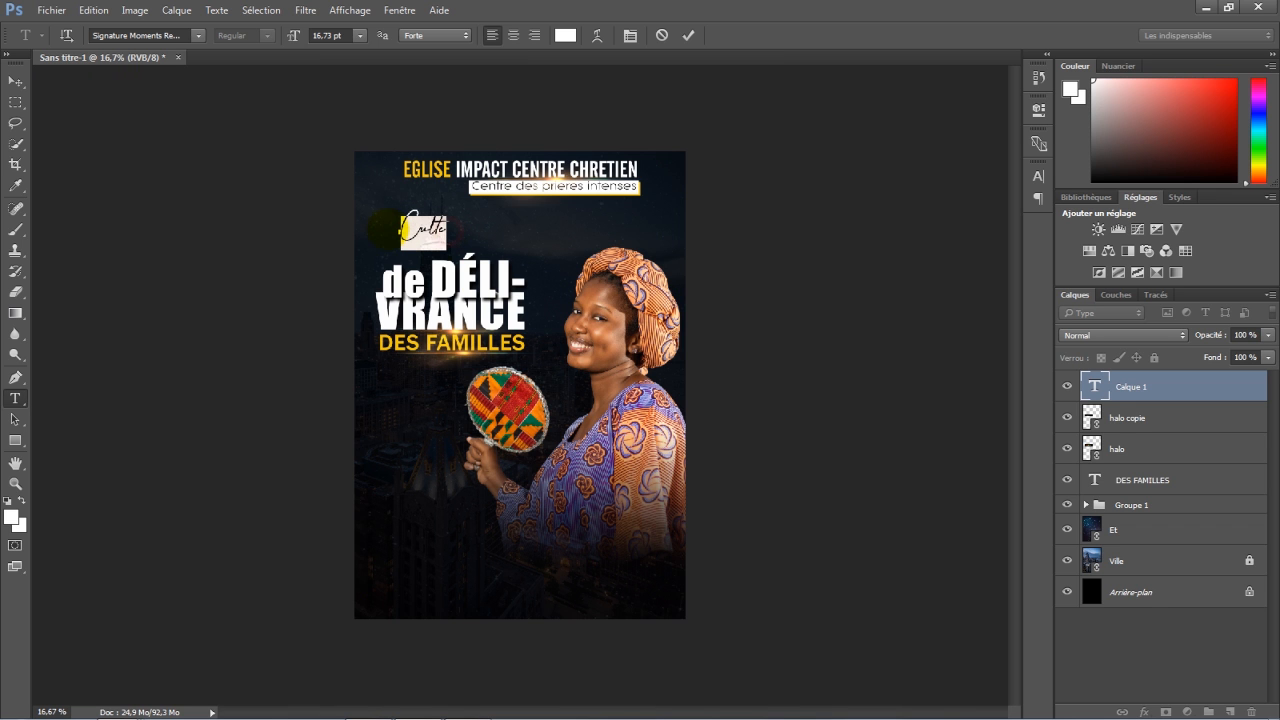
pyautogui.moveTo(294, 35); pyautogui.dragTo(302, 38)
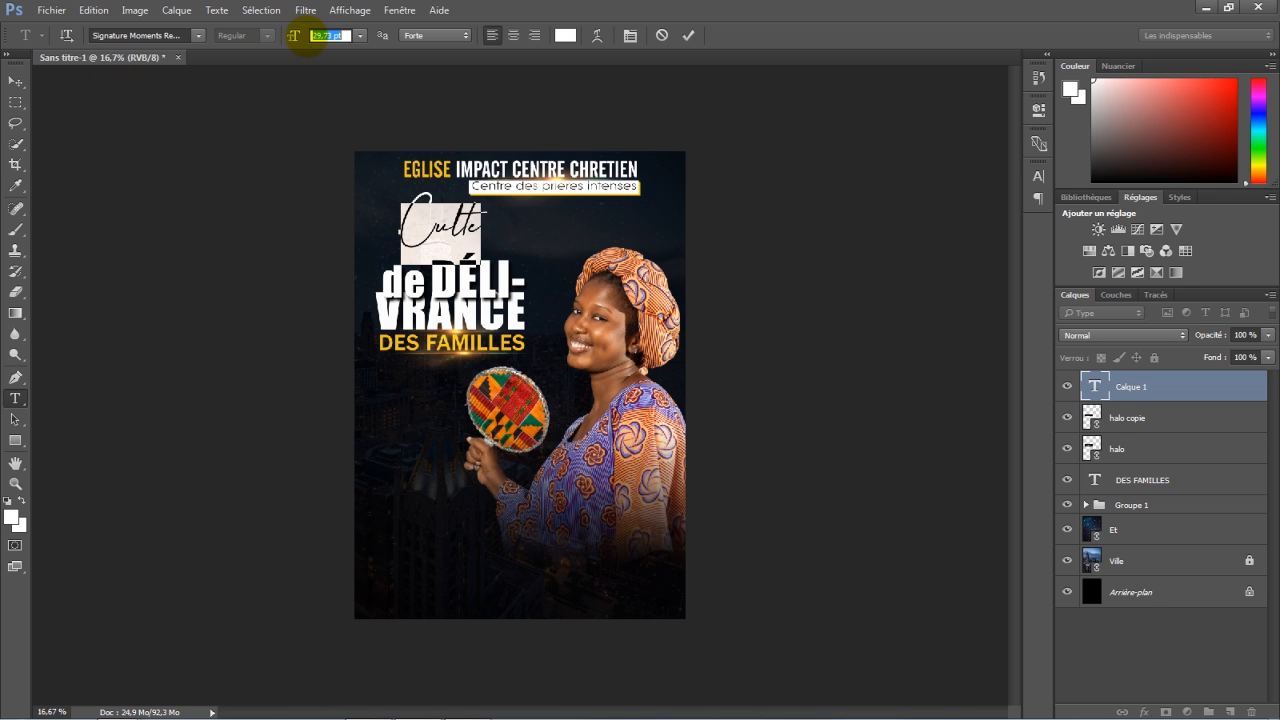
pyautogui.click(15, 80)
pyautogui.moveTo(458, 204); pyautogui.dragTo(460, 228)
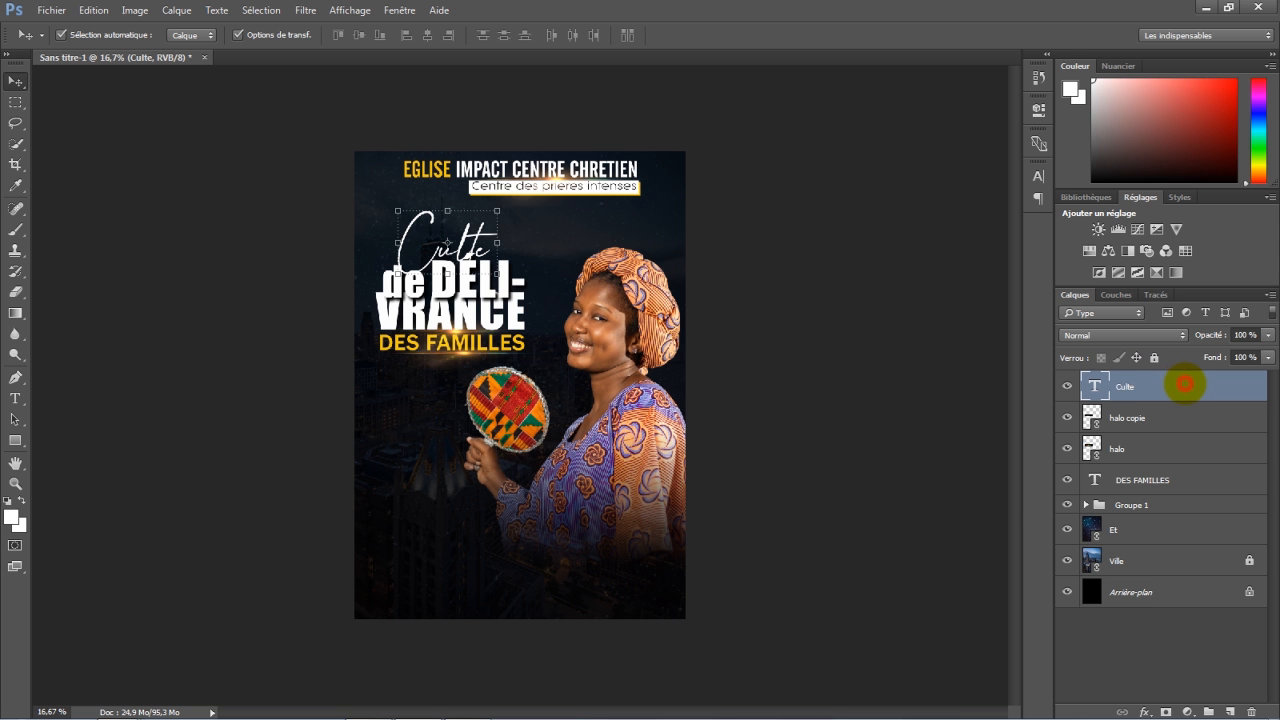
# Try a drop shadow on the "Culte" layer with a 9 px distance and 0 px size.
pyautogui.doubleClick(1184, 383)
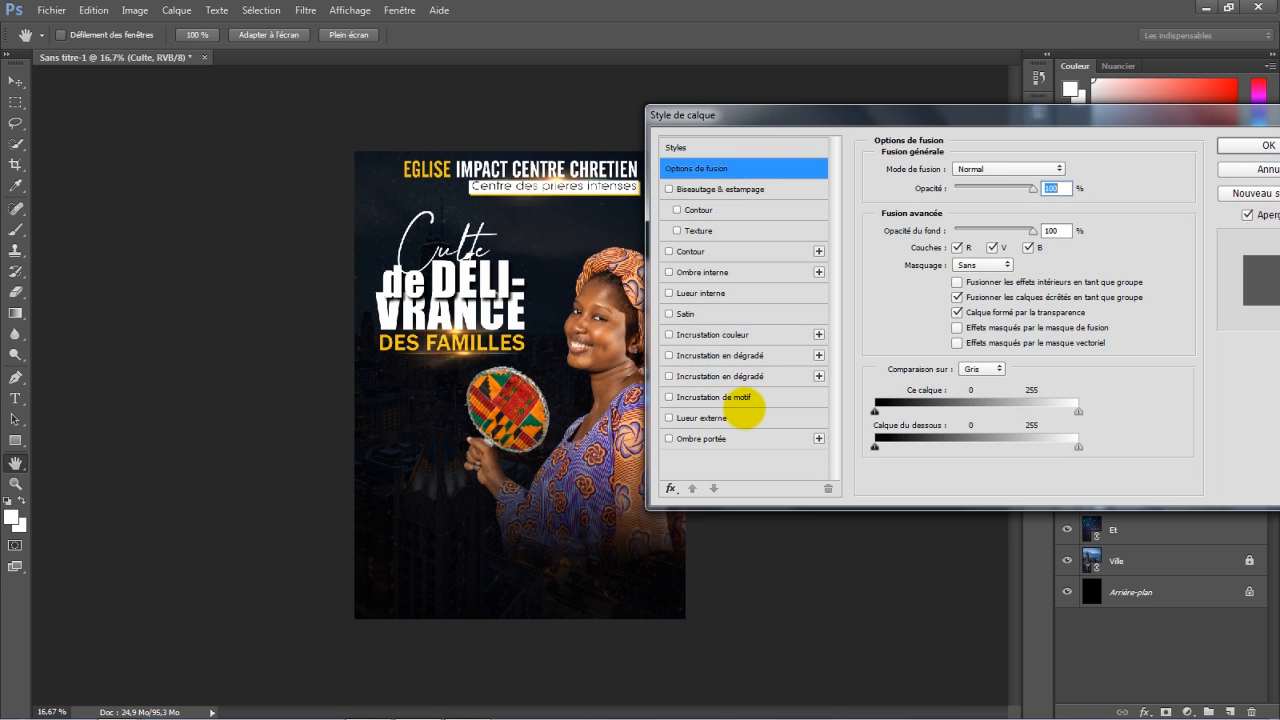
pyautogui.click(712, 438)
pyautogui.moveTo(970, 241); pyautogui.dragTo(950, 238)
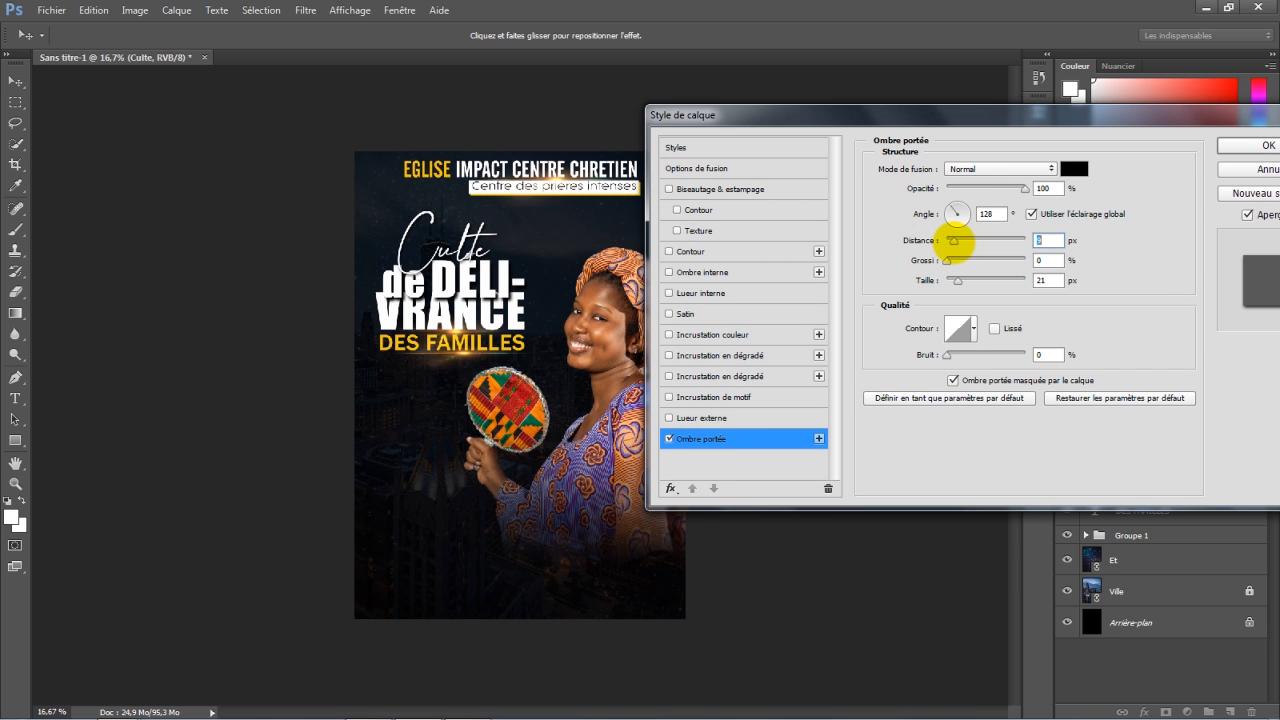
pyautogui.moveTo(957, 280); pyautogui.dragTo(927, 283)
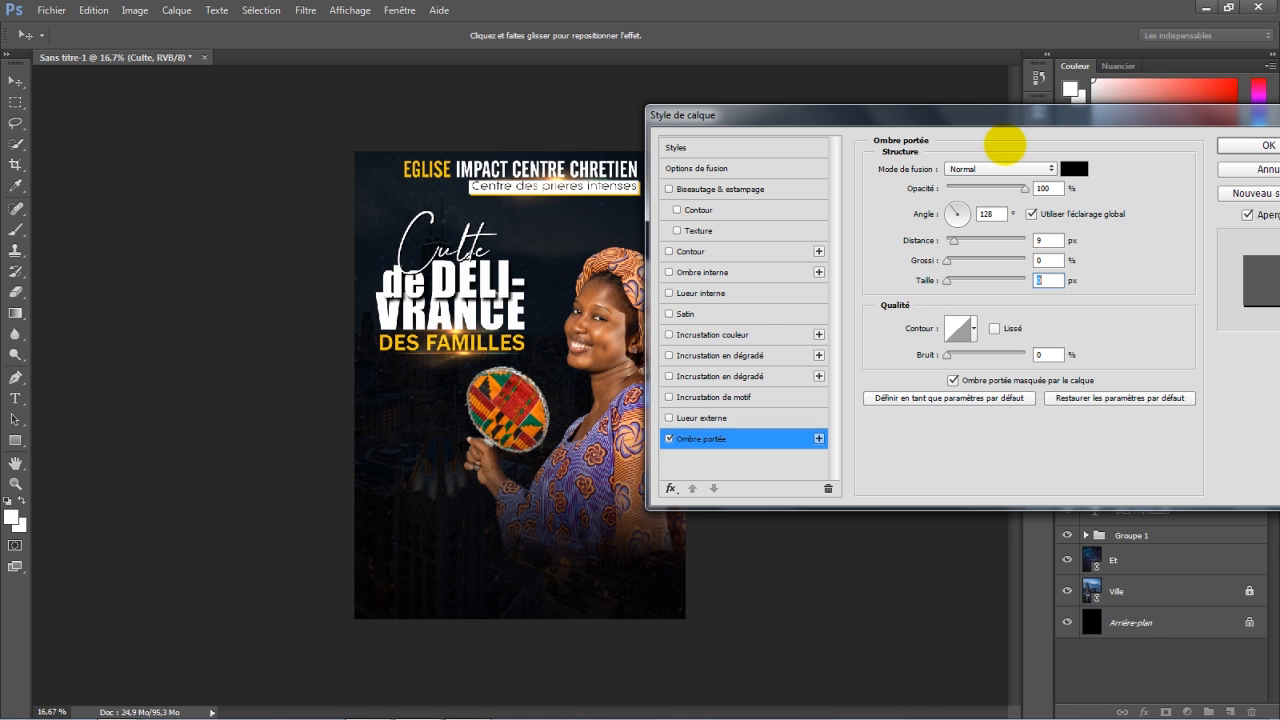
pyautogui.moveTo(1094, 115); pyautogui.dragTo(943, 109)
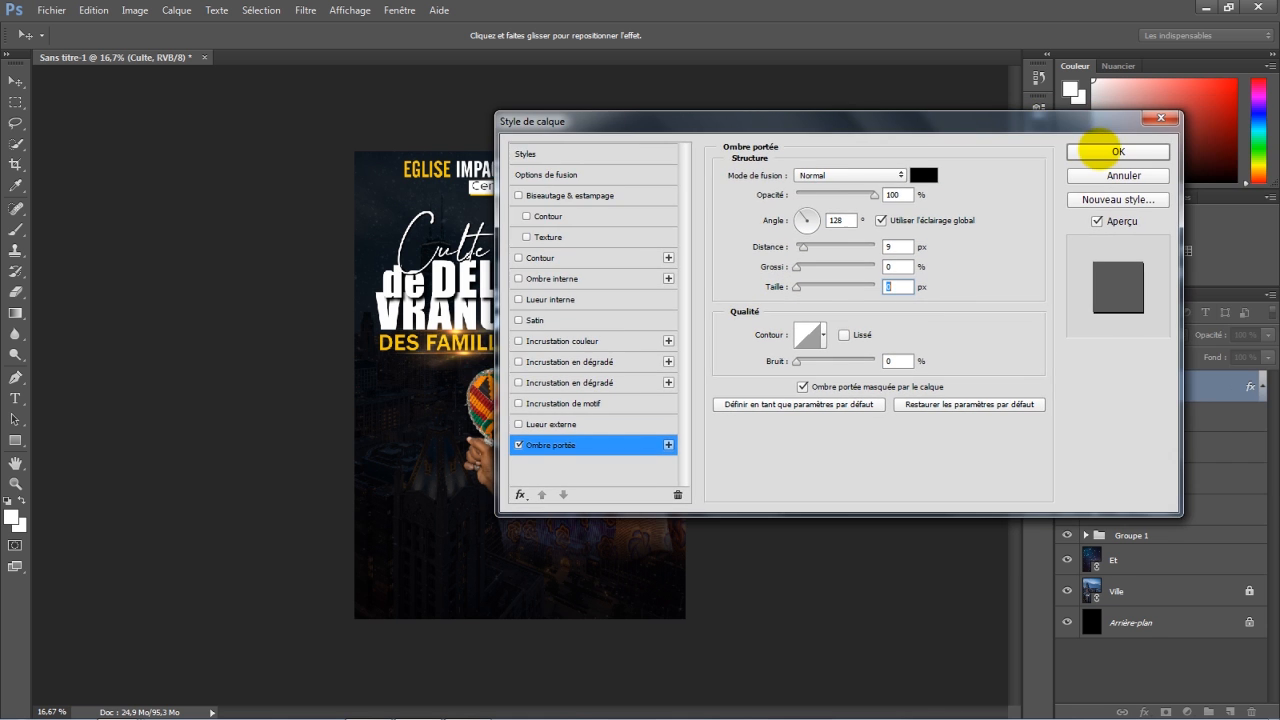
pyautogui.click(1105, 145)
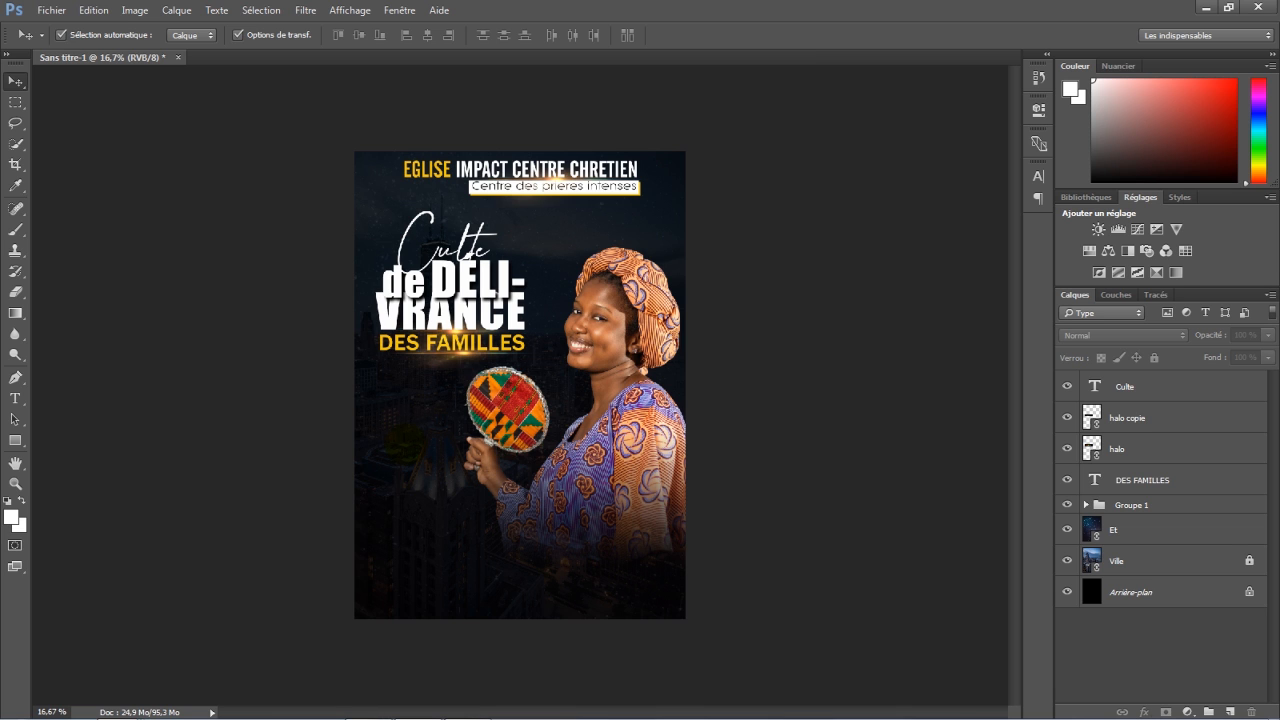
# Add the white text "27" in Impact Regular at 75.73 pt below "DES FAMILLES".
pyautogui.click(16, 398)
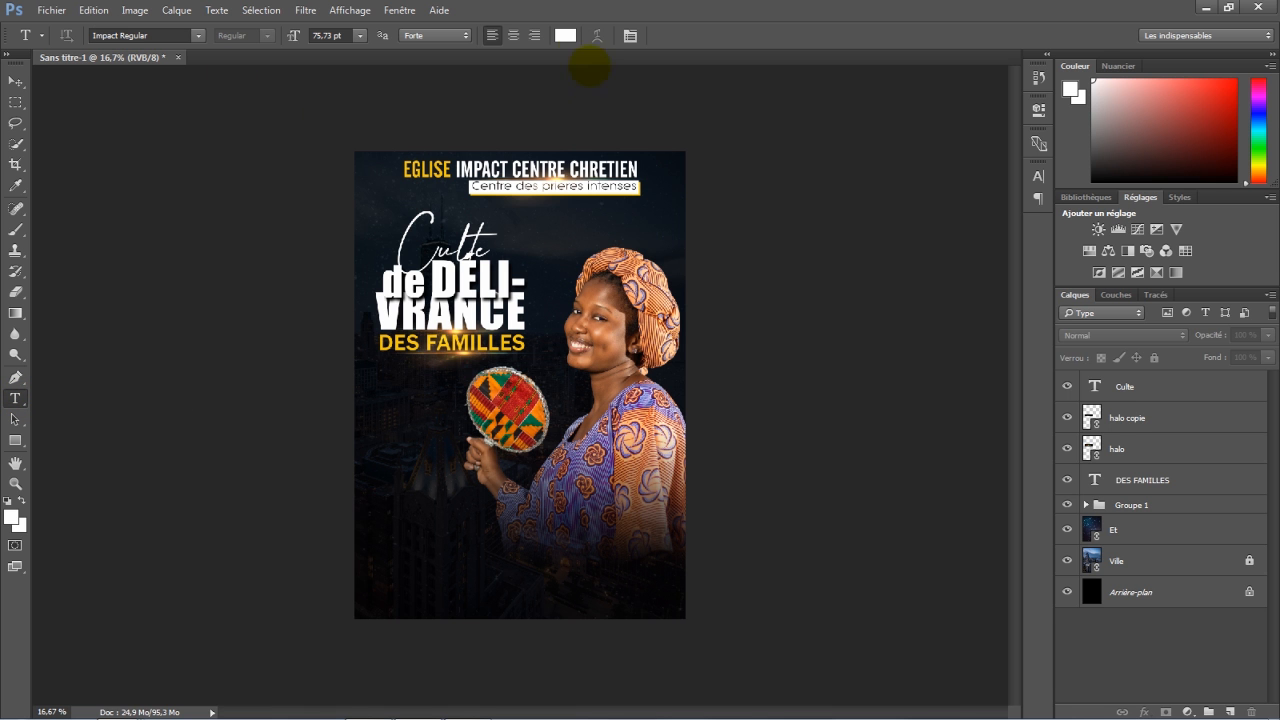
pyautogui.click(565, 35)
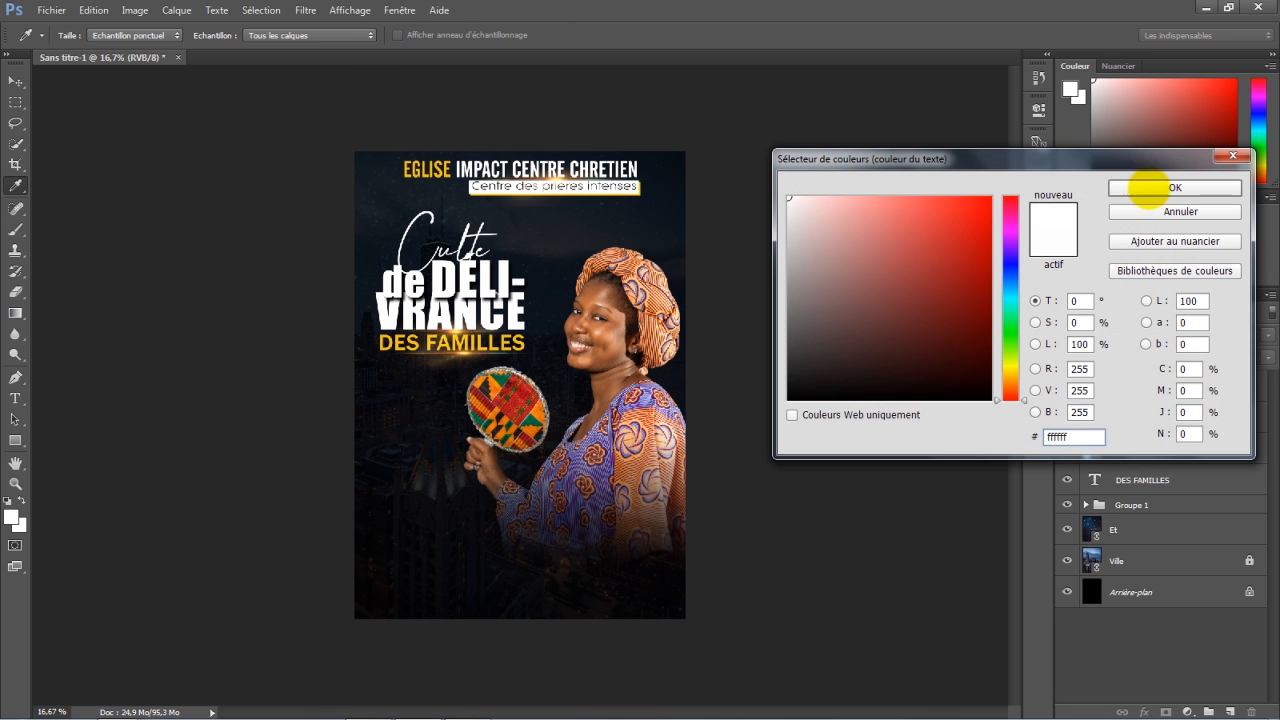
pyautogui.click(1148, 187)
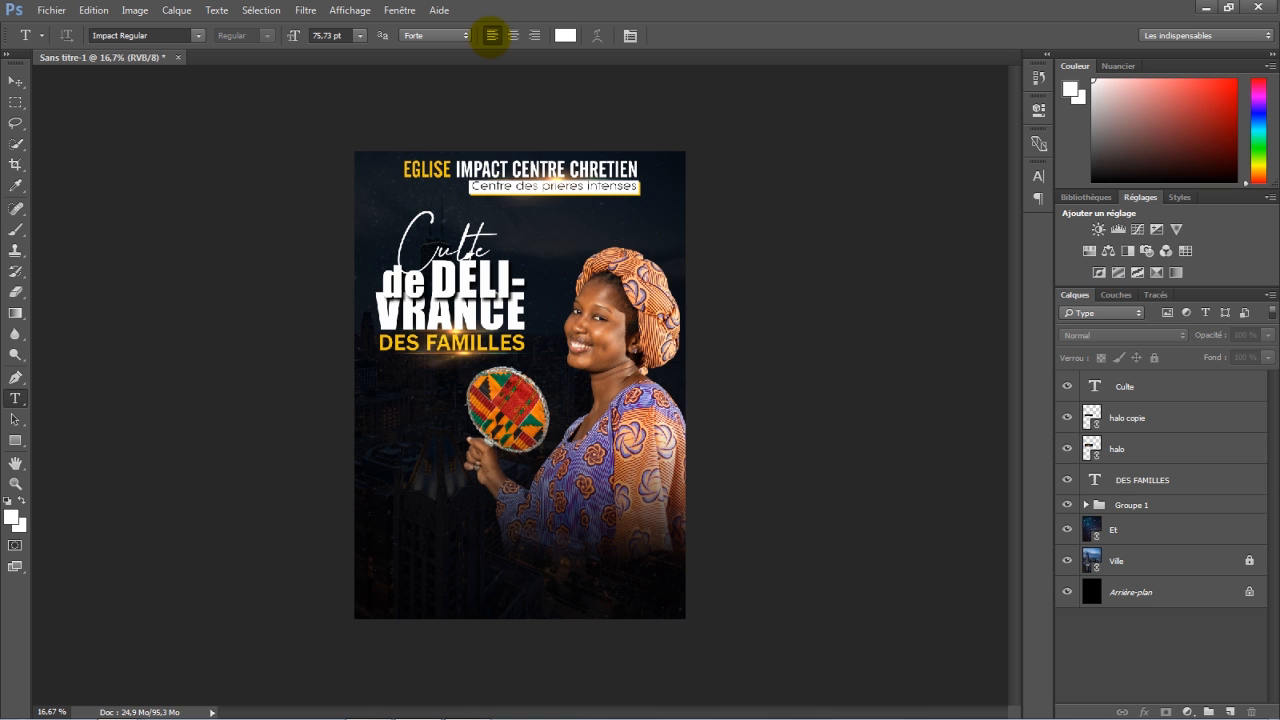
pyautogui.click(405, 398)
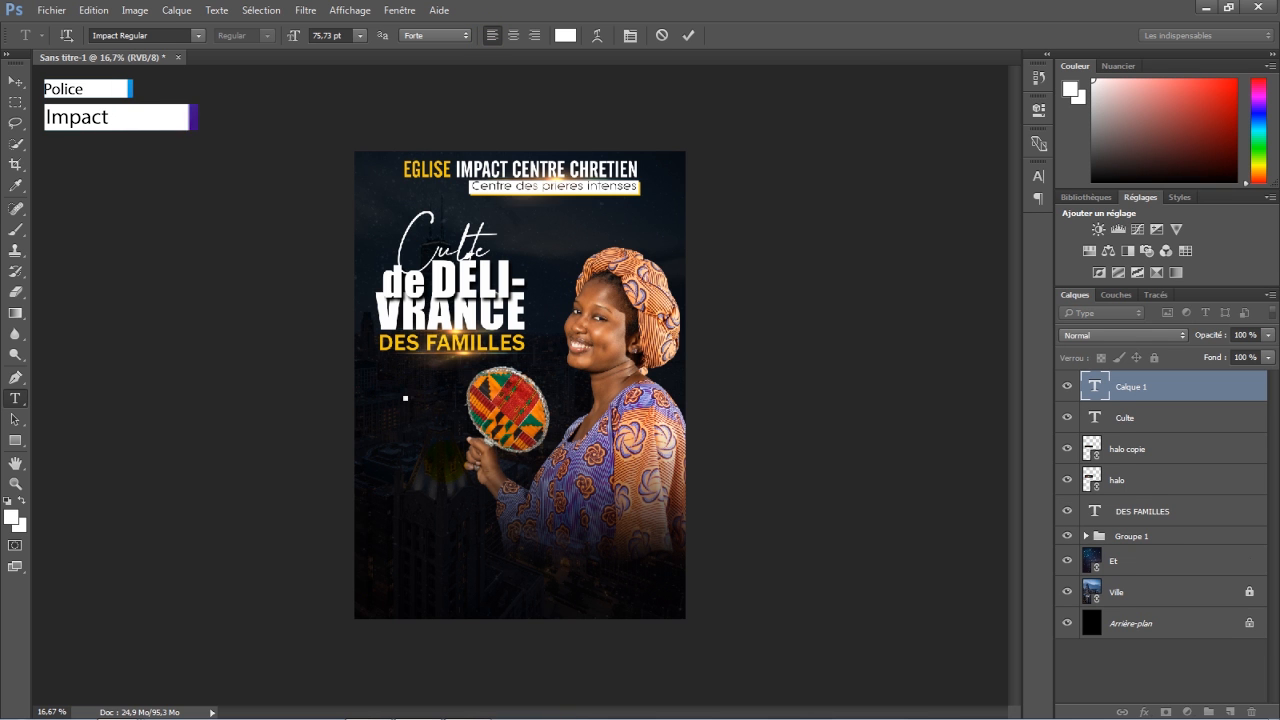
pyautogui.write('27')
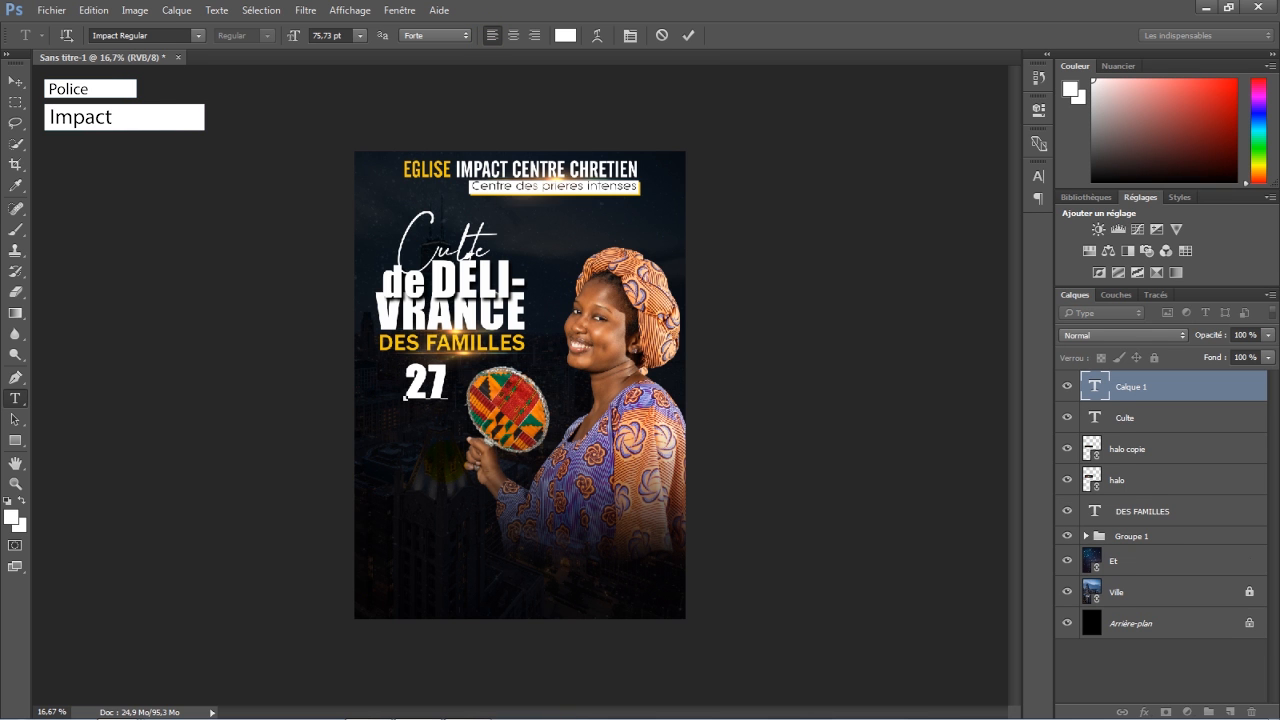
pyautogui.click(15, 80)
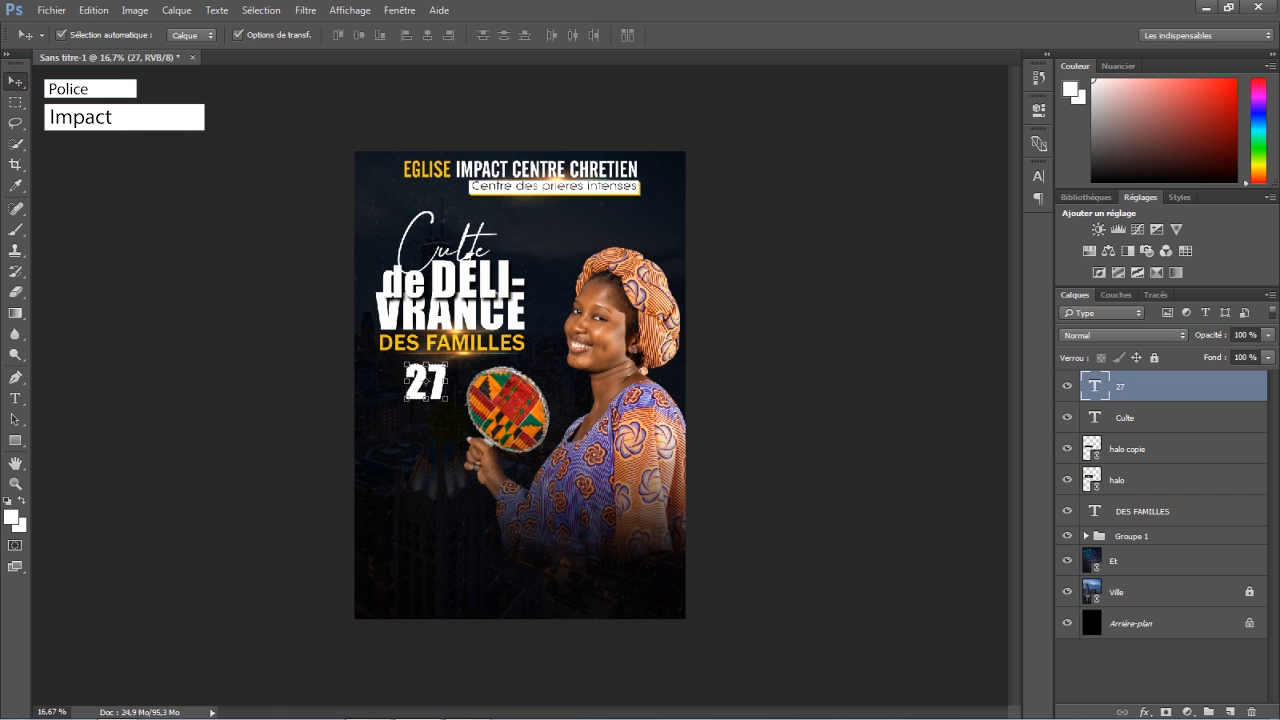
# Stretch the "27" text vertically to 113.95% of its height.
pyautogui.hotkey('ctrl', 't')
pyautogui.moveTo(427, 412); pyautogui.dragTo(427, 420)
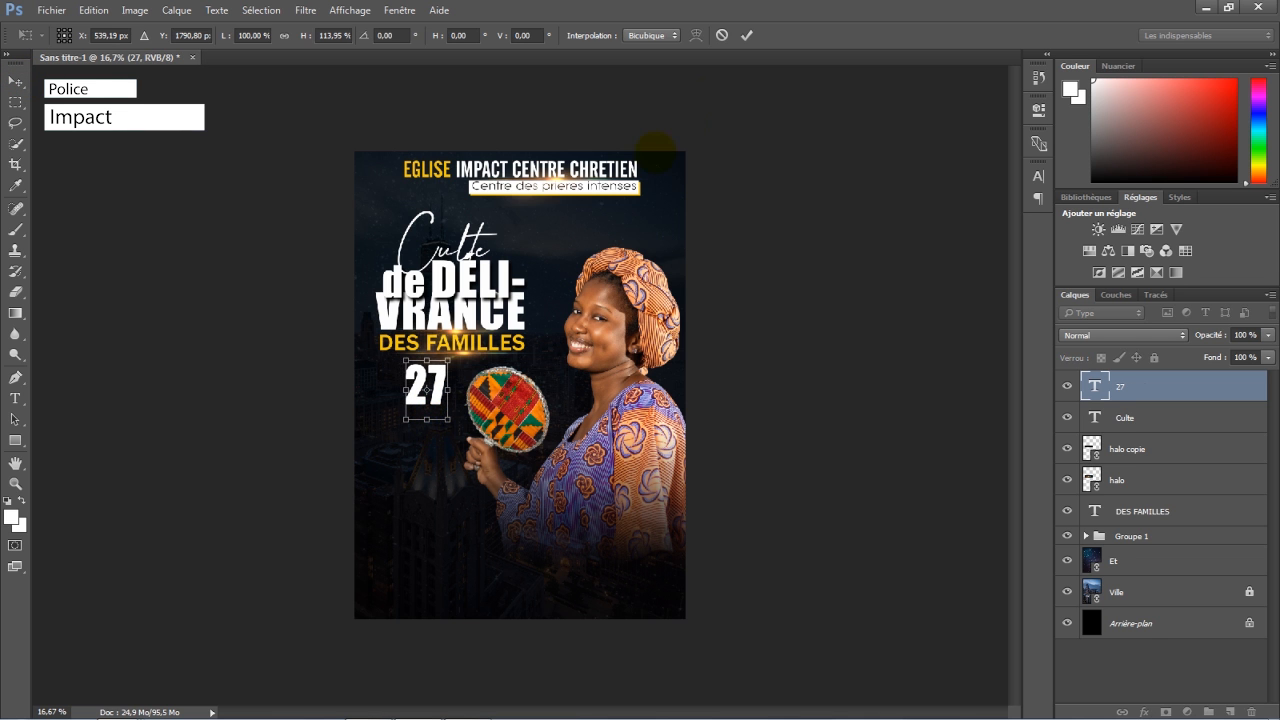
pyautogui.click(746, 35)
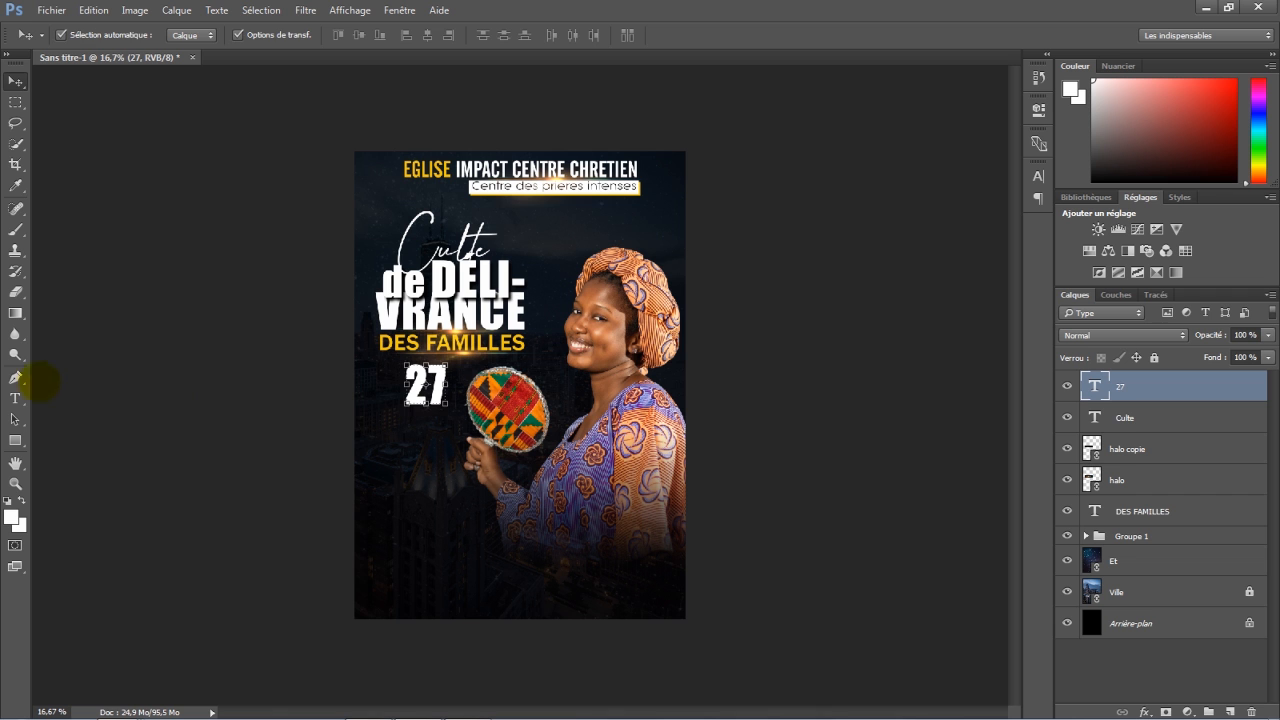
# Adjust the character tracking of the "27" text.
pyautogui.click(15, 398)
pyautogui.doubleClick(425, 385)
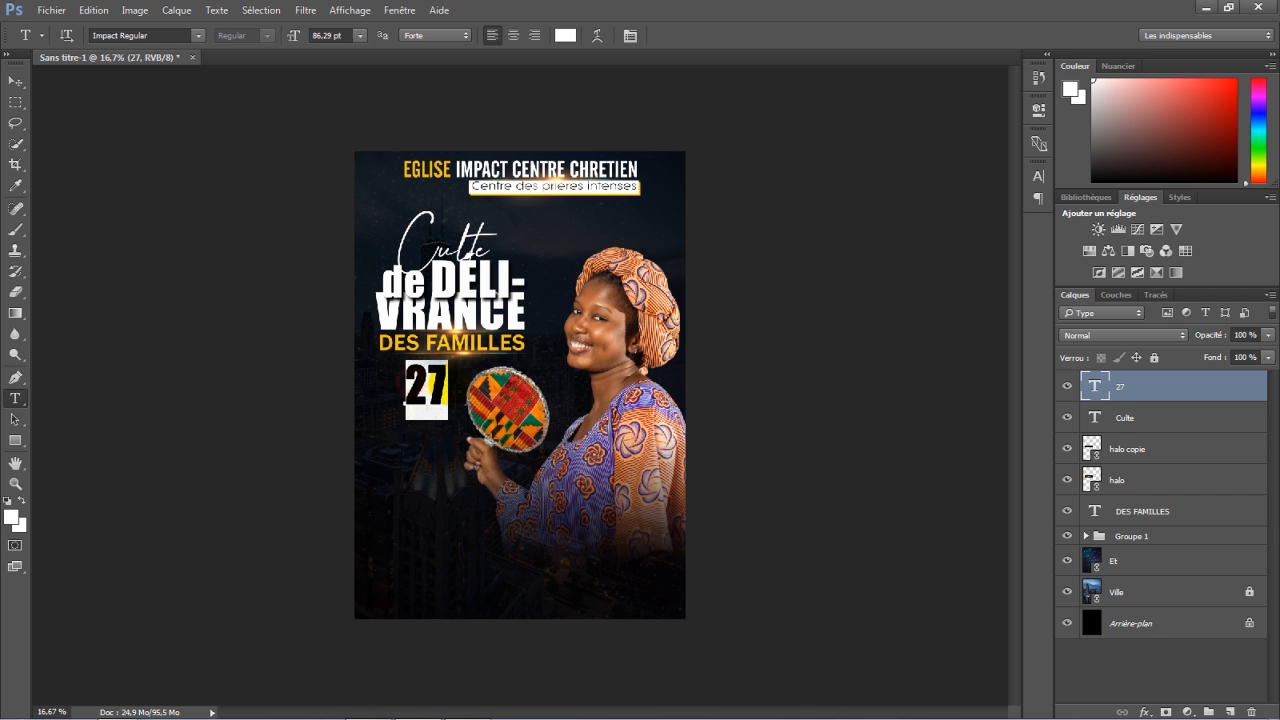
pyautogui.click(630, 35)
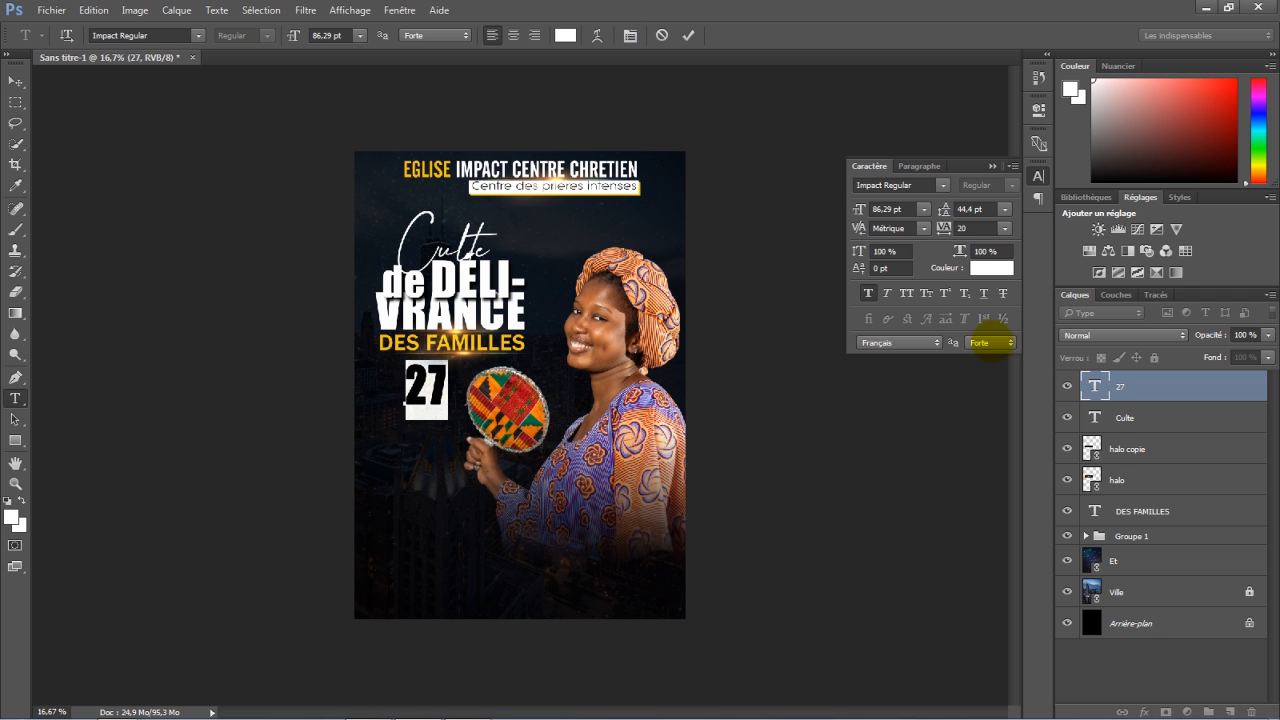
pyautogui.click(943, 228)
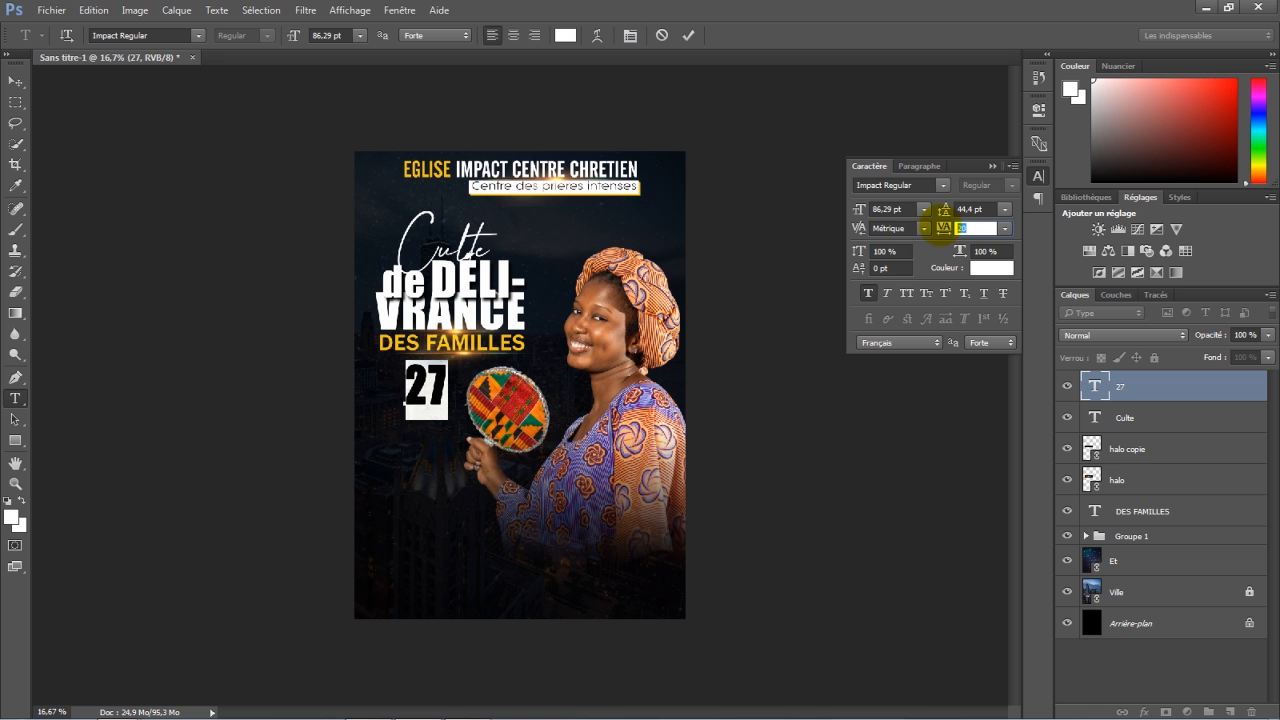
pyautogui.click(689, 35)
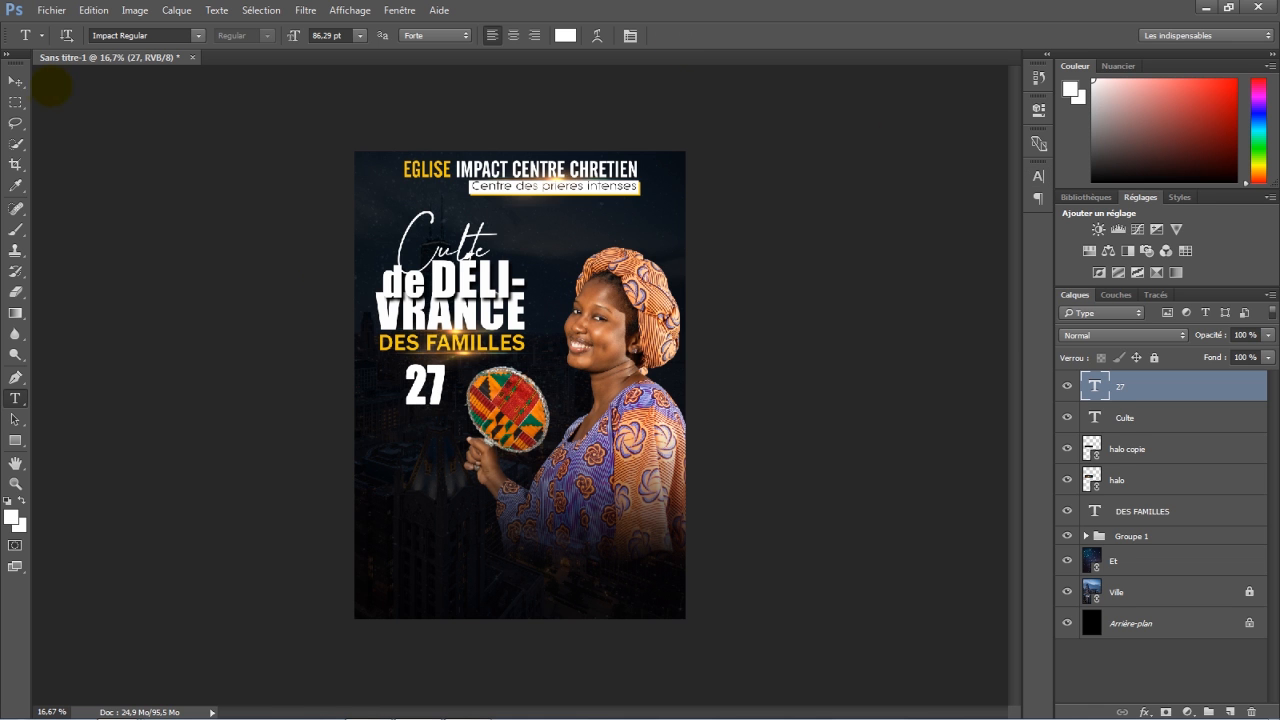
# Duplicate "27" directly below, change the copy to "29", and enlarge and align the two numbers under "DES FAMILLES".
pyautogui.click(15, 80)
pyautogui.moveTo(425, 385); pyautogui.dragTo(426, 441)
pyautogui.click(15, 398)
pyautogui.write('9')
pyautogui.click(15, 80)
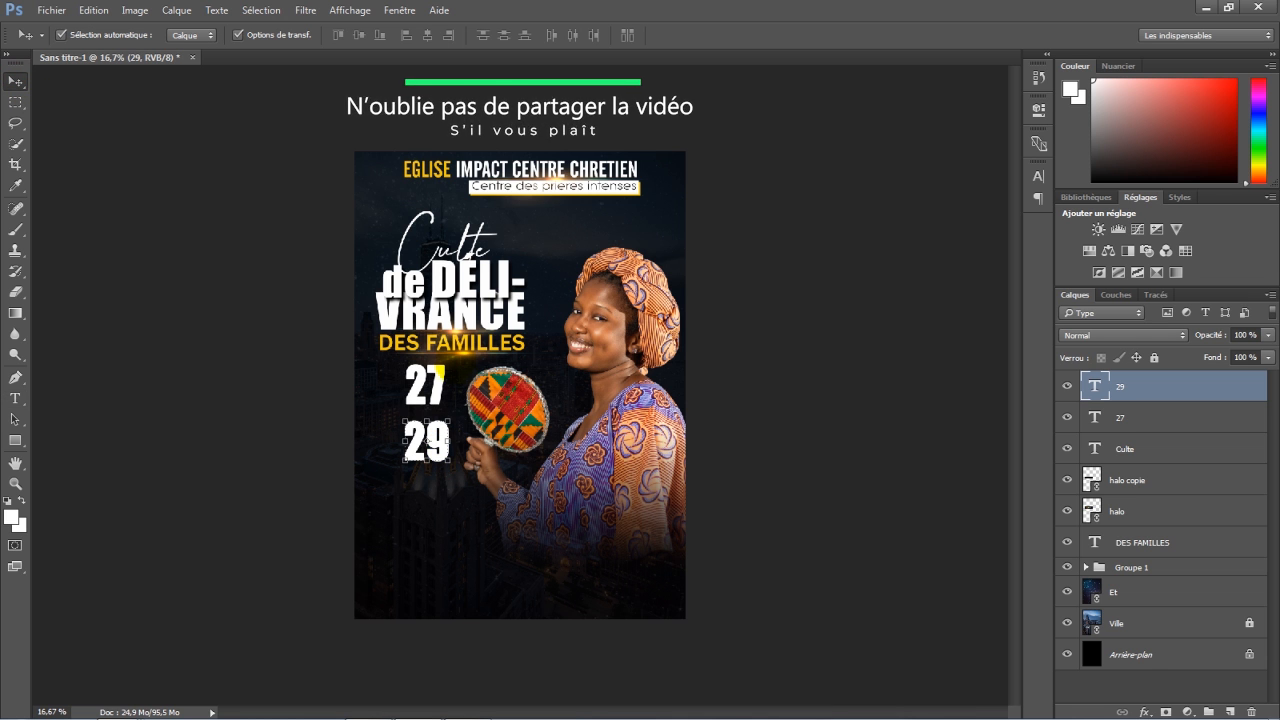
pyautogui.moveTo(428, 441); pyautogui.dragTo(425, 429)
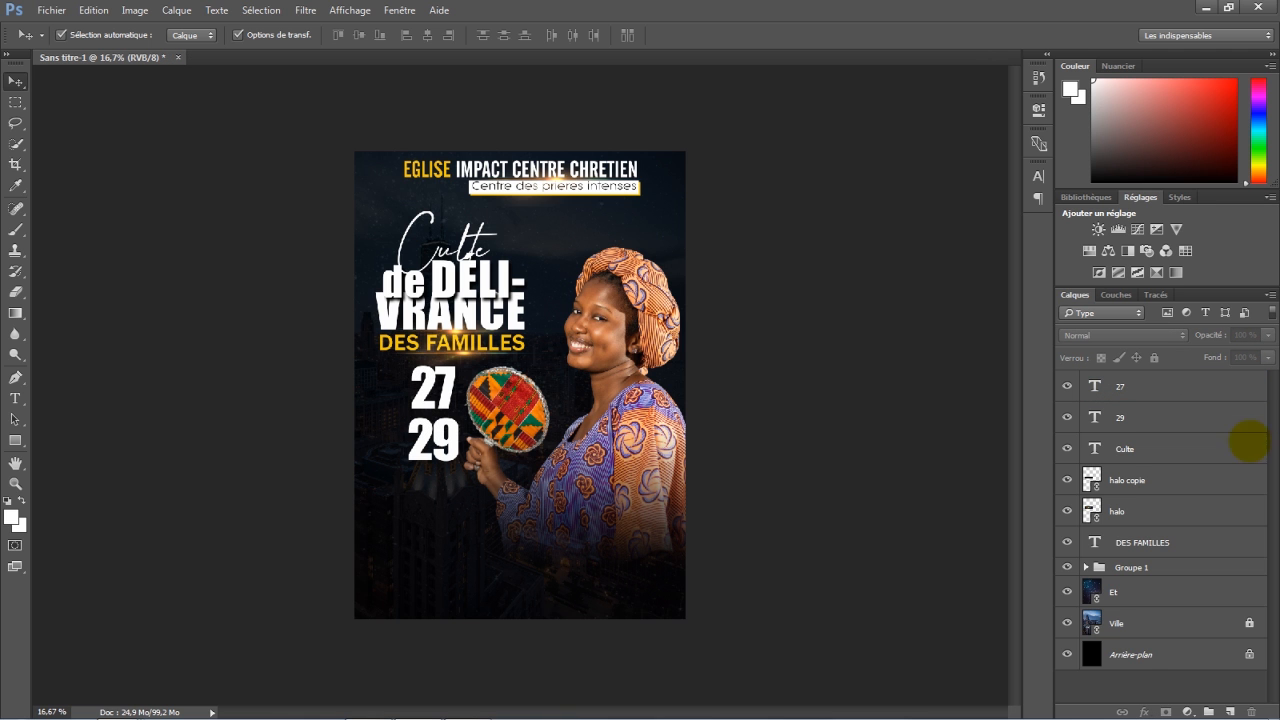
# Group all layers from "27" down to "DES FAMILLES".
pyautogui.click(1190, 386)
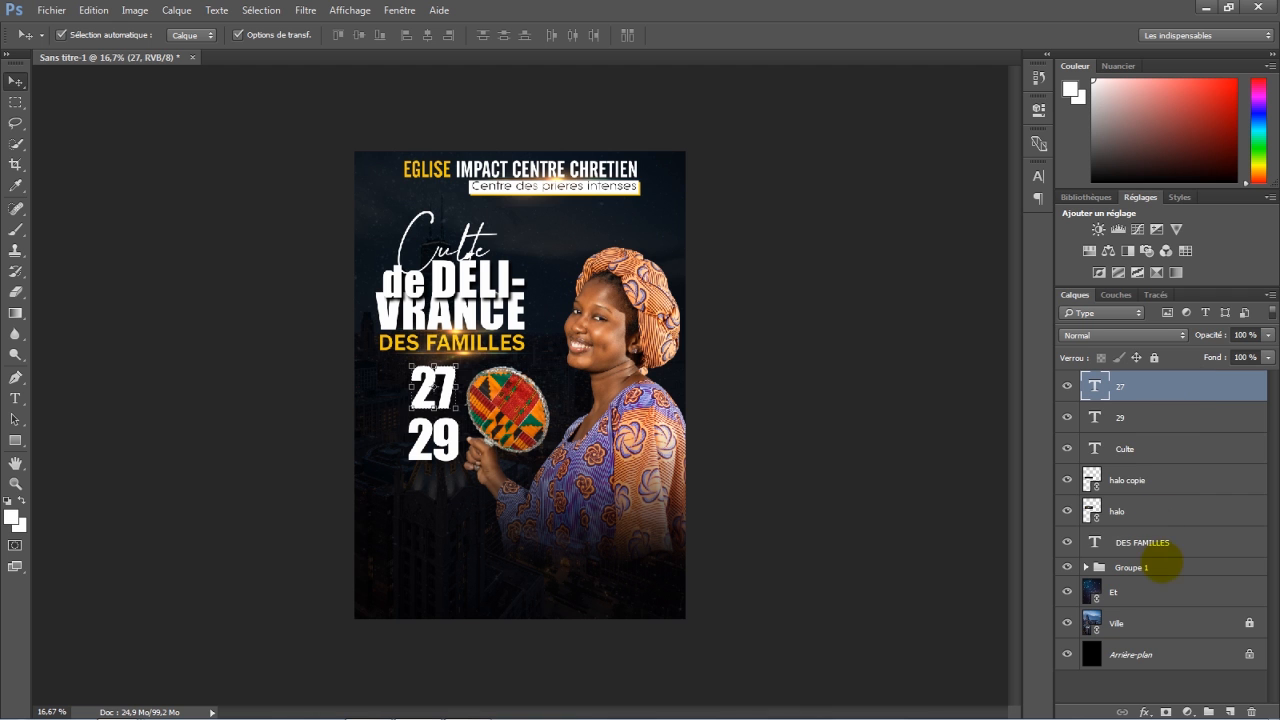
pyautogui.keyDown('shift'); pyautogui.click(1157, 542); pyautogui.keyUp('shift')
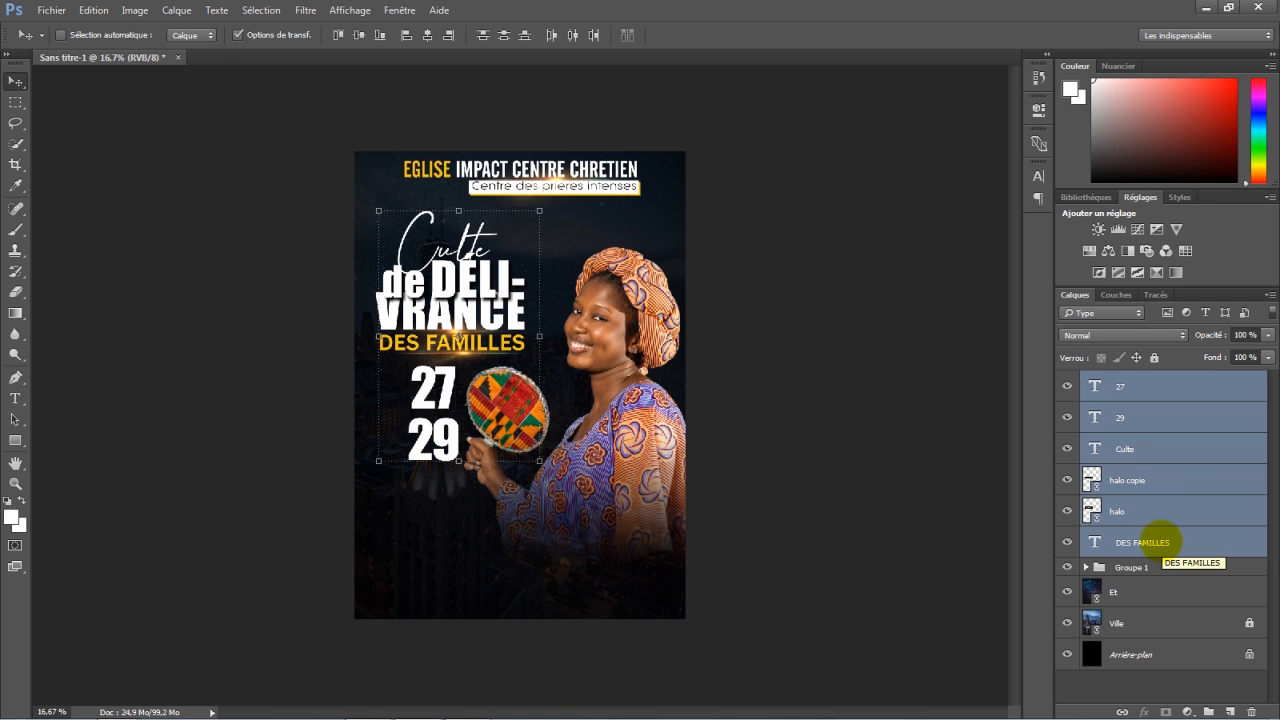
pyautogui.hotkey('ctrl', 'g')
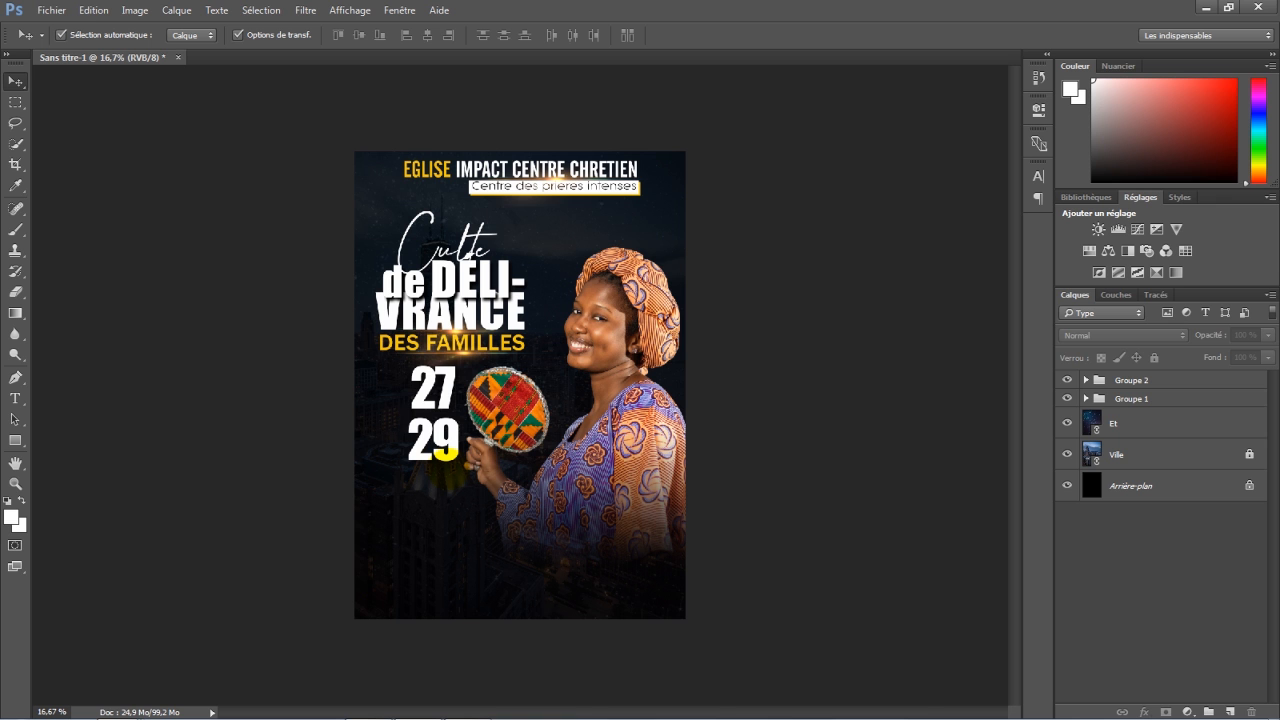
# Activate the Custom Shape tool and replace its shape library with the complete set (Toutes).
pyautogui.moveTo(15, 440); pyautogui.dragTo(112, 513)
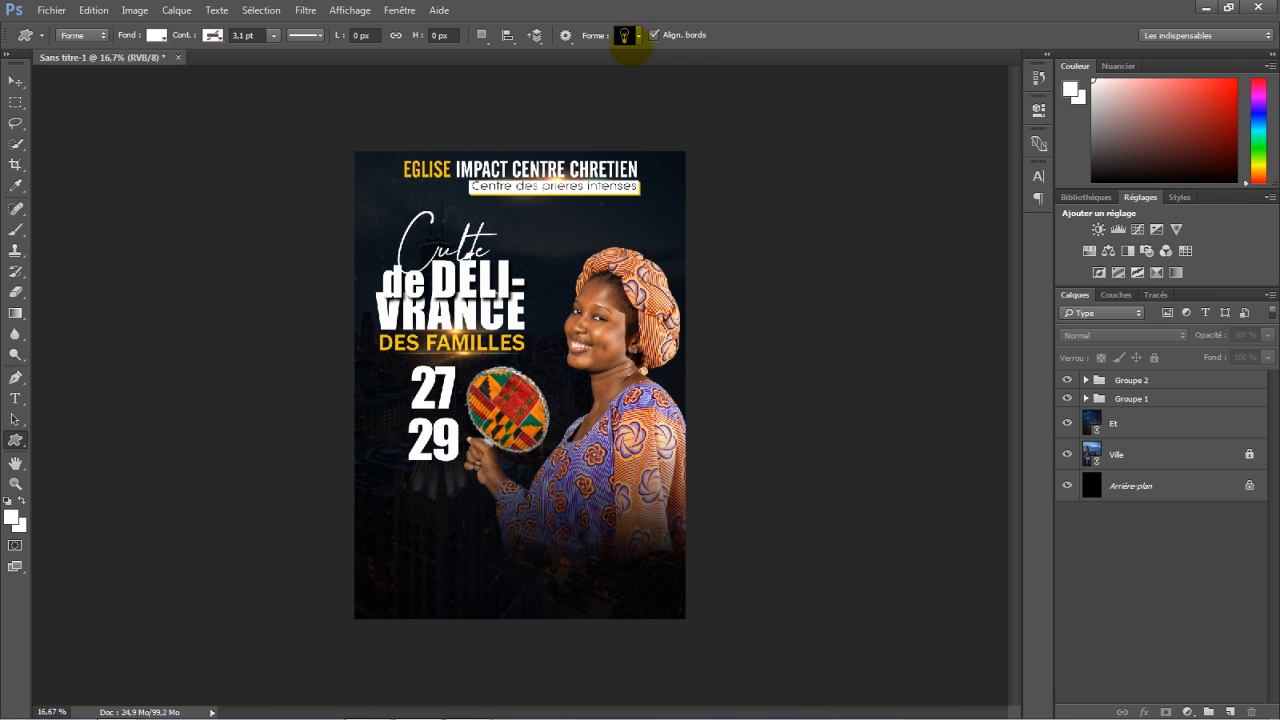
pyautogui.click(637, 34)
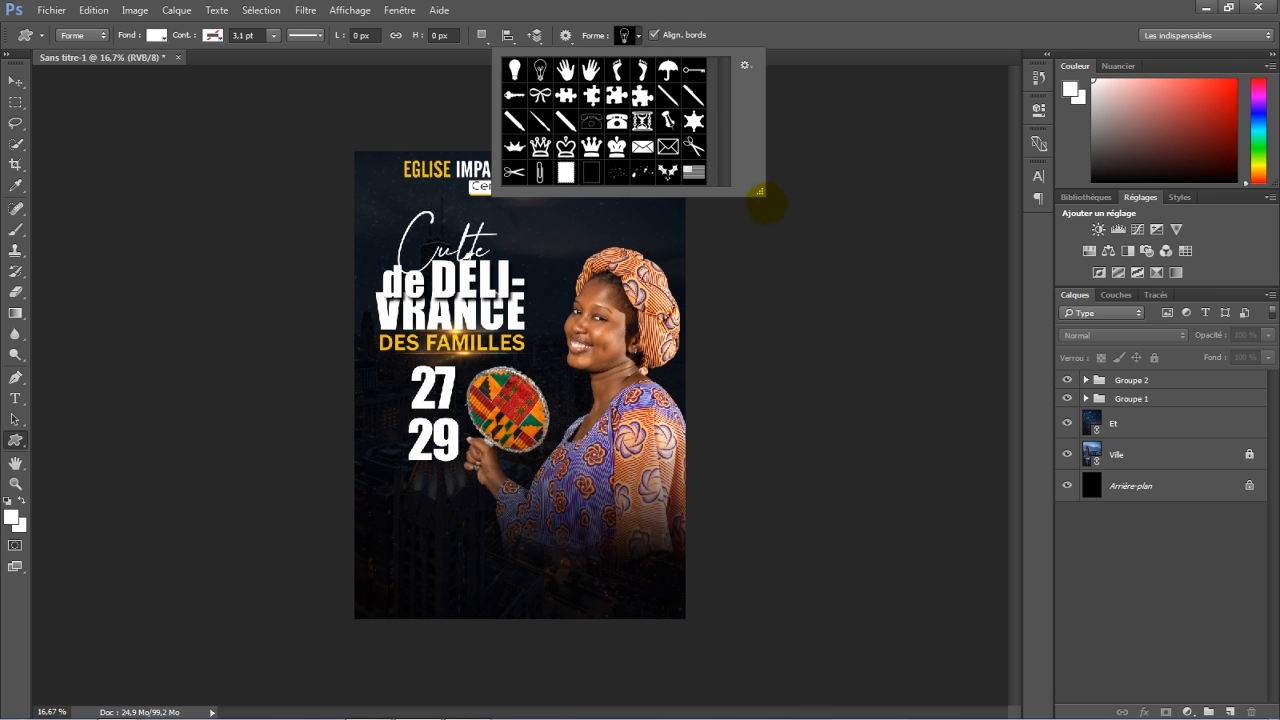
pyautogui.moveTo(760, 191); pyautogui.dragTo(795, 244)
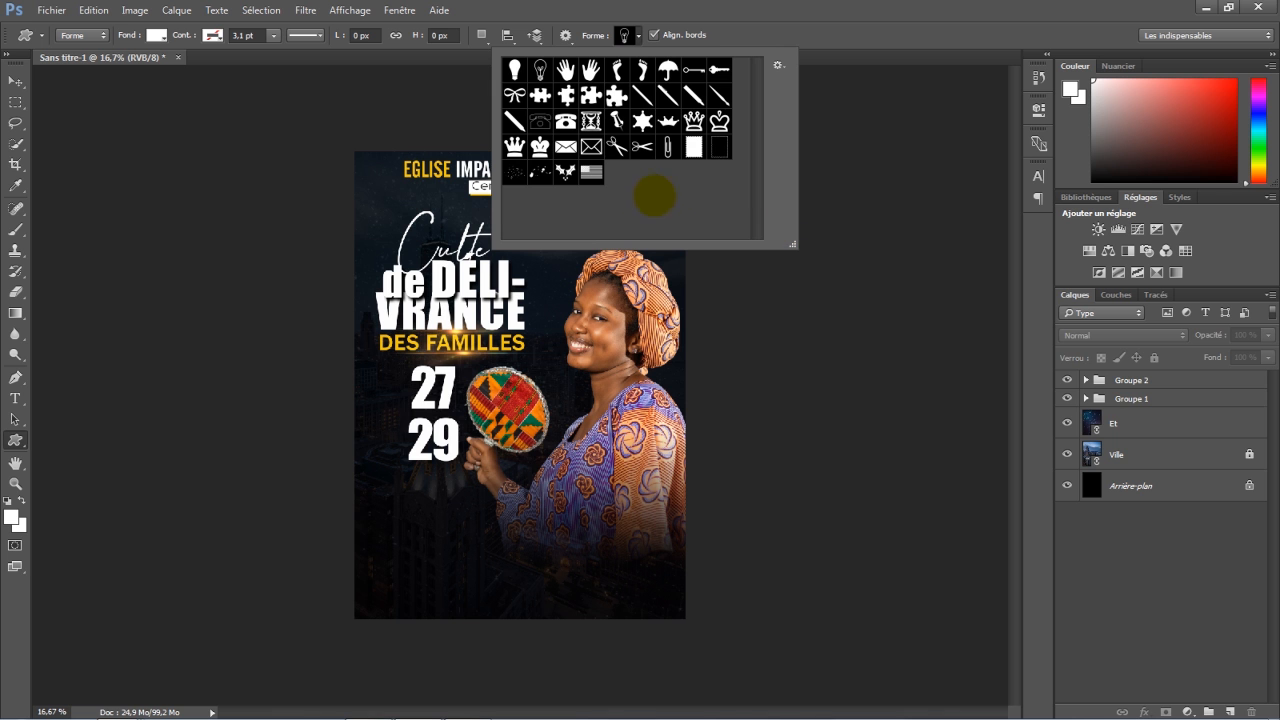
pyautogui.click(778, 65)
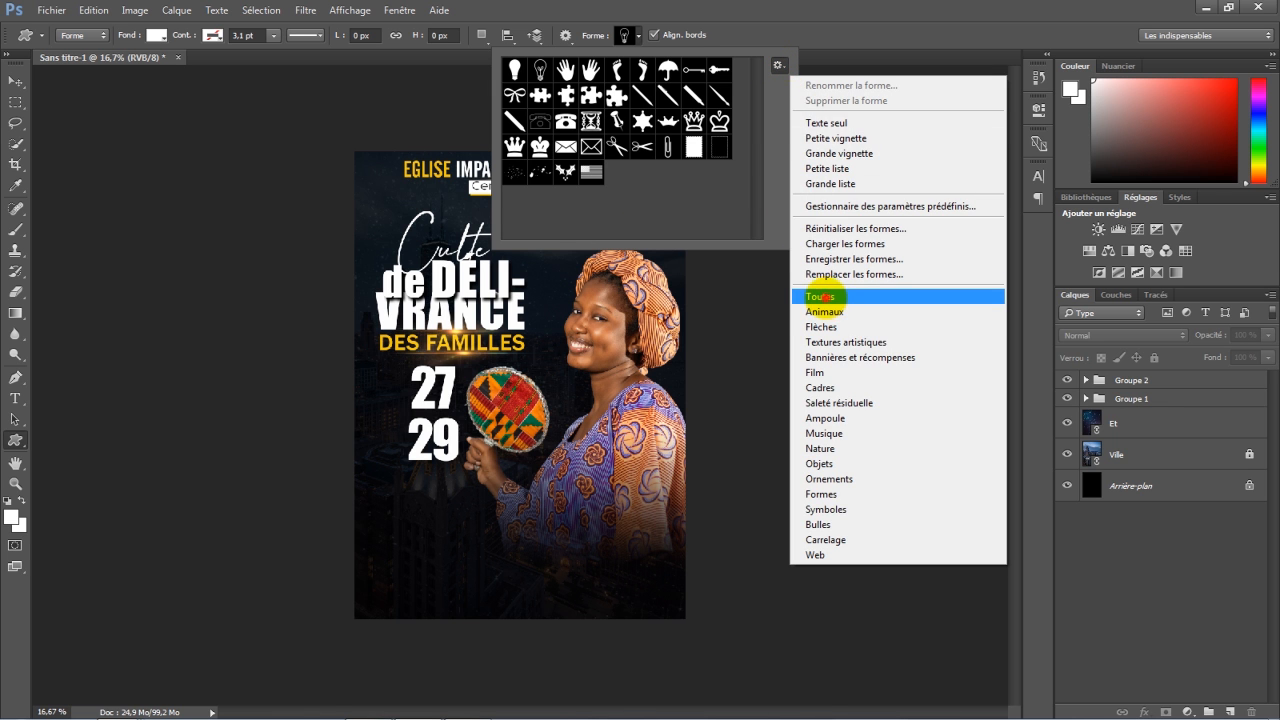
pyautogui.click(822, 296)
pyautogui.click(557, 272)
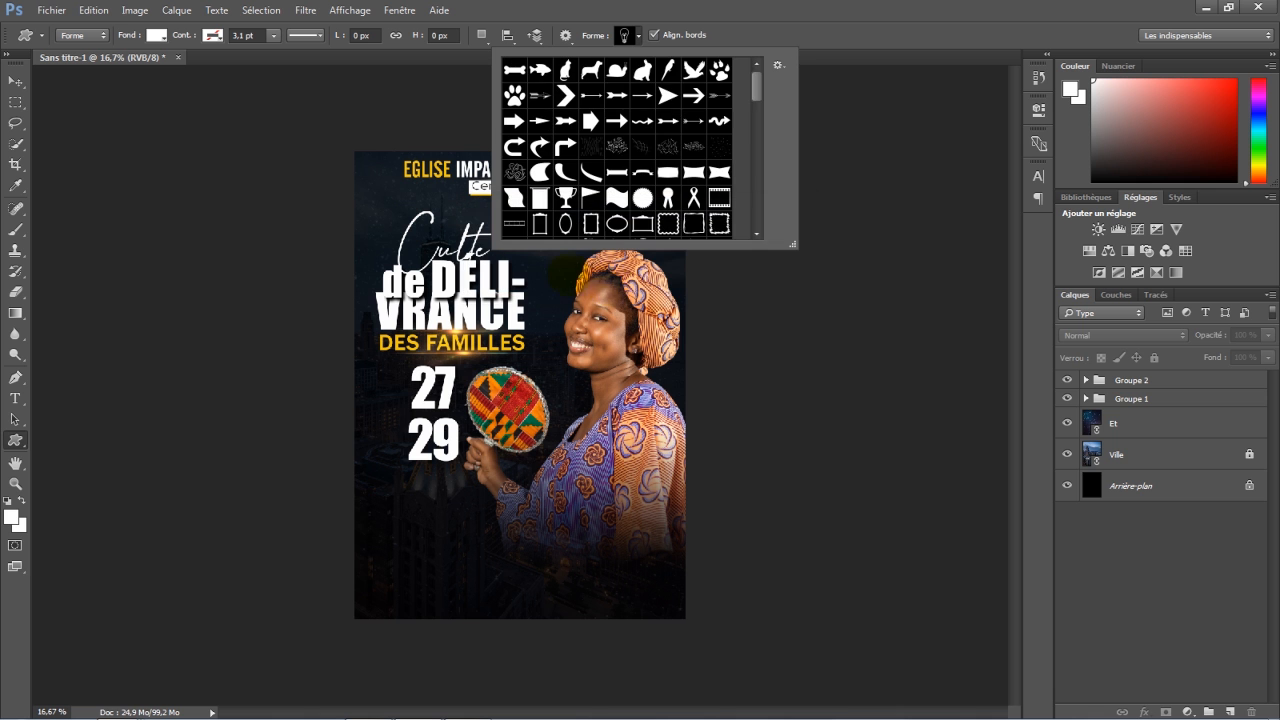
# Draw the circled down-arrow custom shape in white and place it between the fan and the woman's chin.
pyautogui.moveTo(763, 86); pyautogui.dragTo(760, 214)
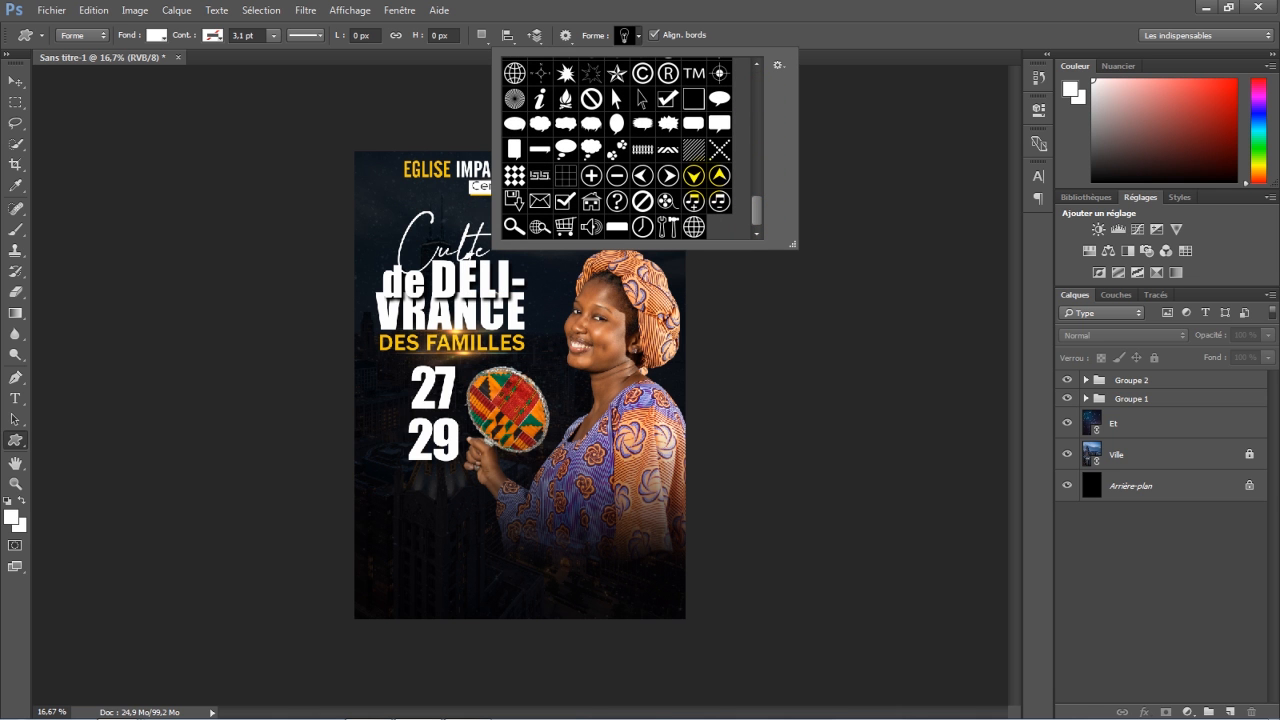
pyautogui.click(693, 175)
pyautogui.moveTo(545, 352); pyautogui.dragTo(575, 382)
pyautogui.click(15, 81)
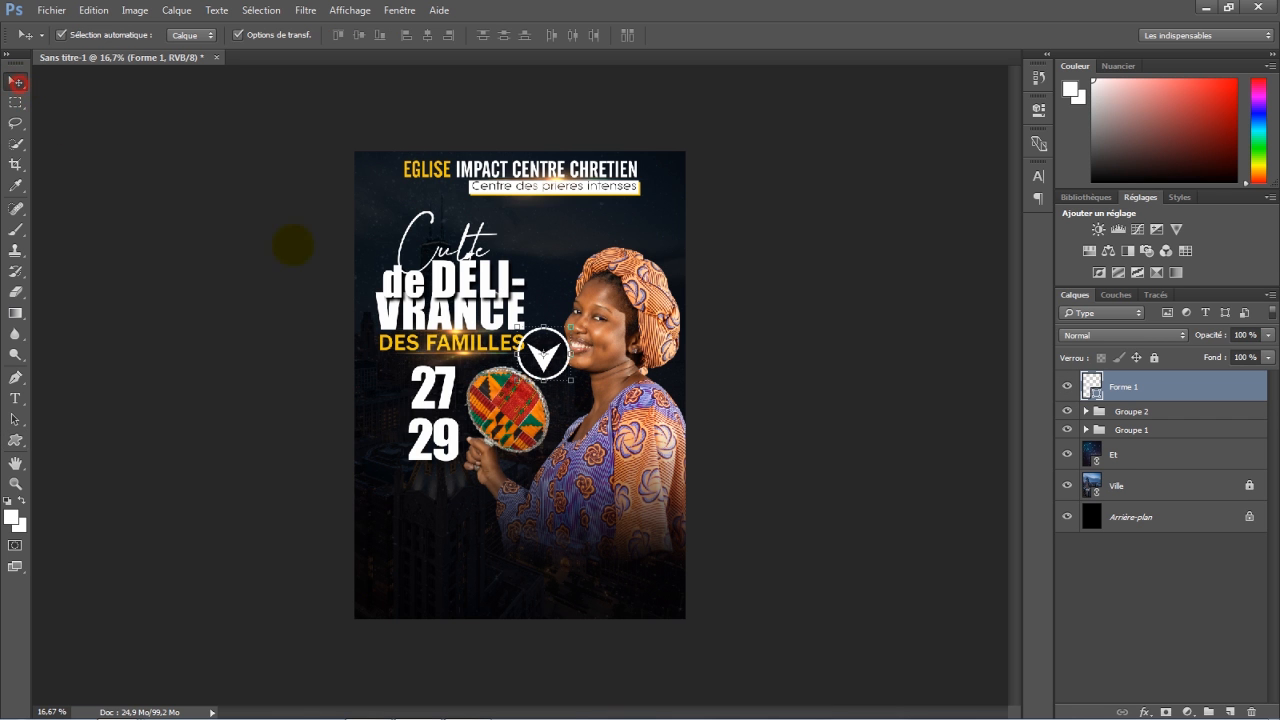
pyautogui.moveTo(542, 352); pyautogui.dragTo(552, 372)
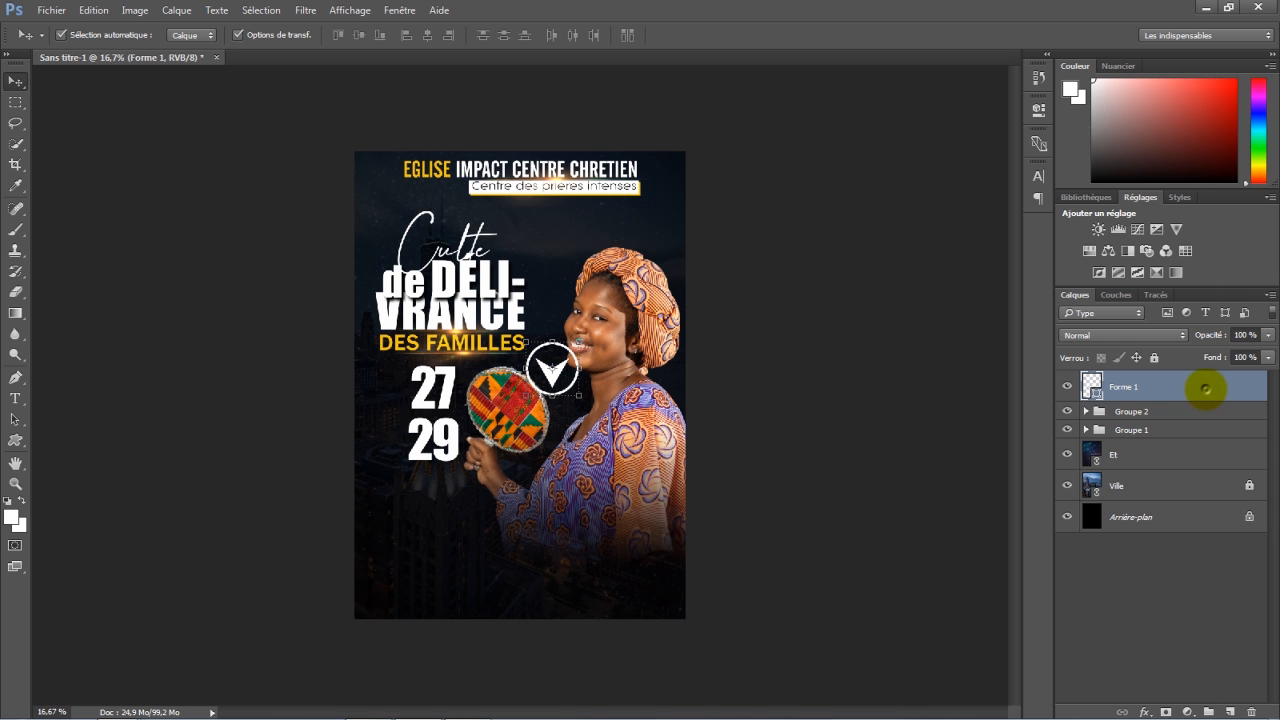
# Rasterize the arrow shape layer and erase the ring around the arrowhead with a 134 px eraser at 100% hardness.
pyautogui.rightClick(1206, 389)
pyautogui.click(1040, 324)
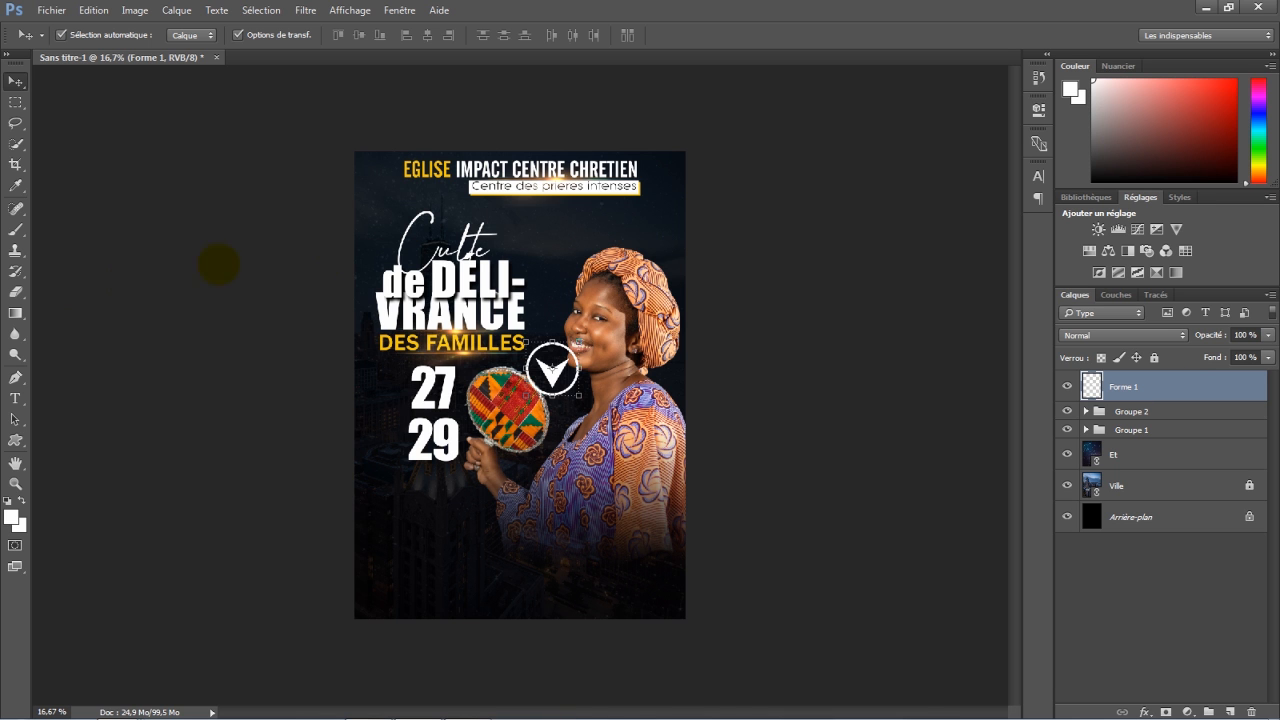
pyautogui.click(17, 291)
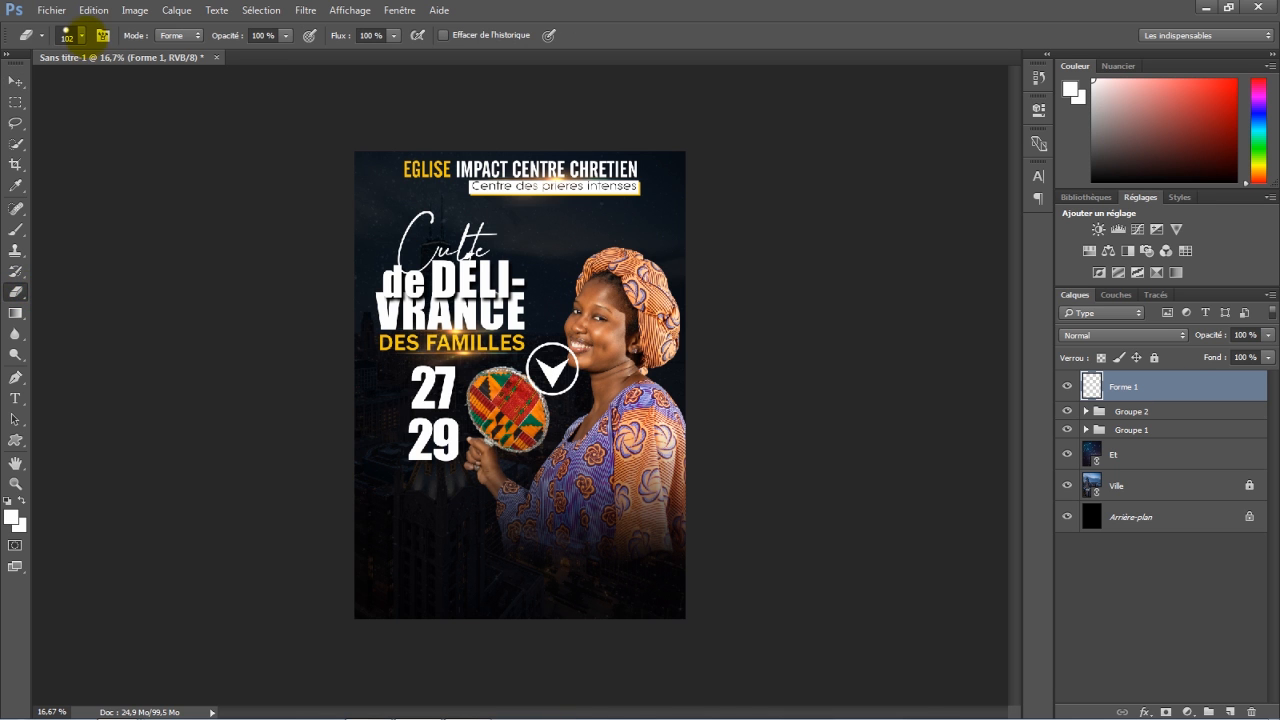
pyautogui.click(81, 35)
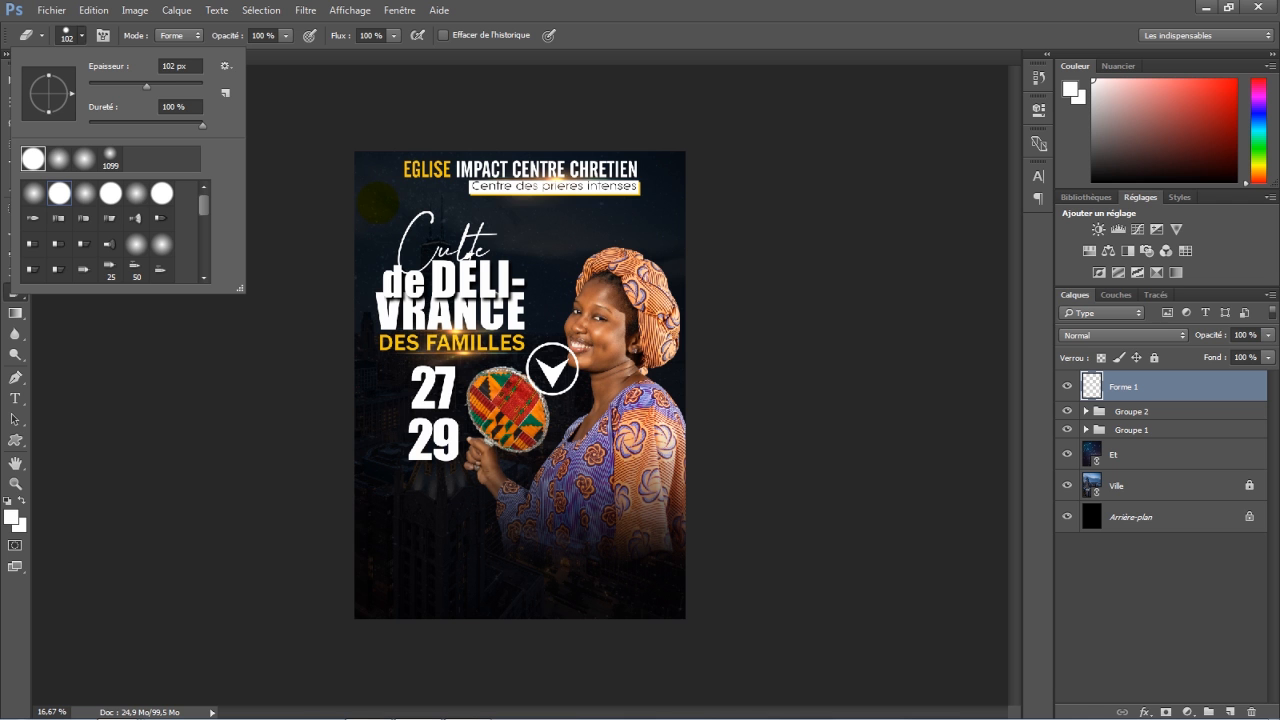
pyautogui.moveTo(147, 85); pyautogui.dragTo(155, 85)
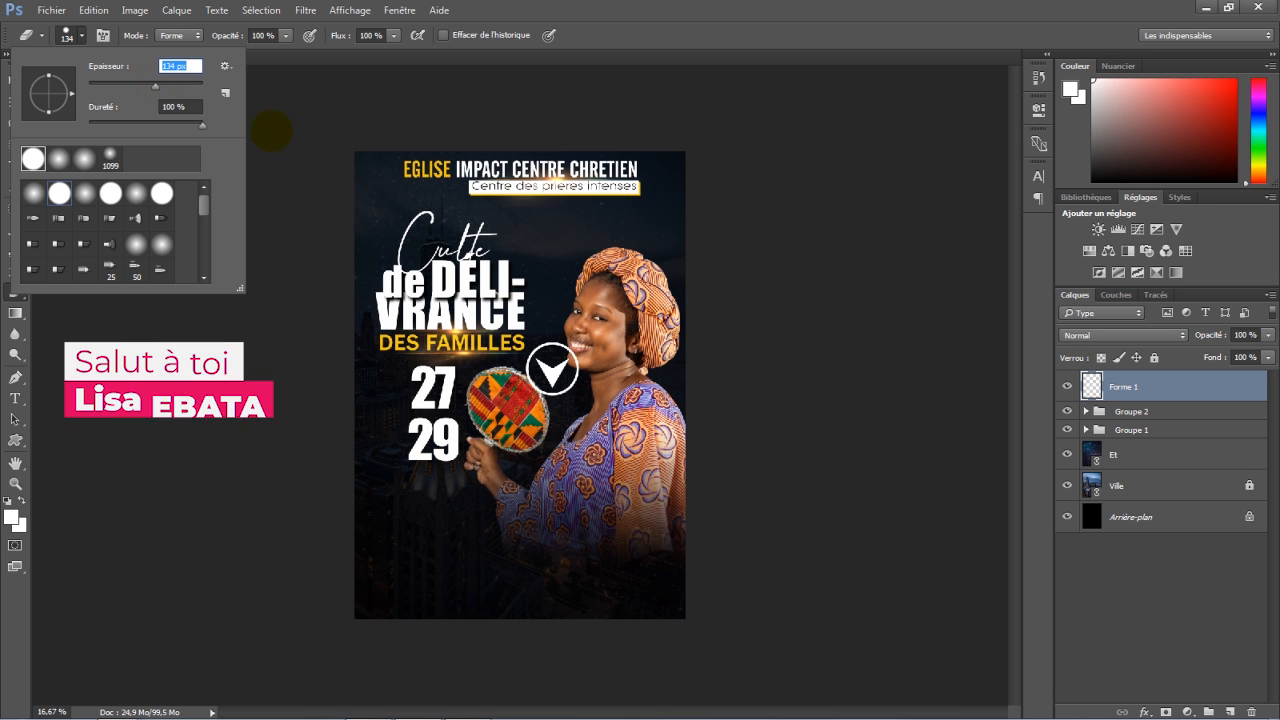
pyautogui.moveTo(565, 343); pyautogui.dragTo(556, 343)
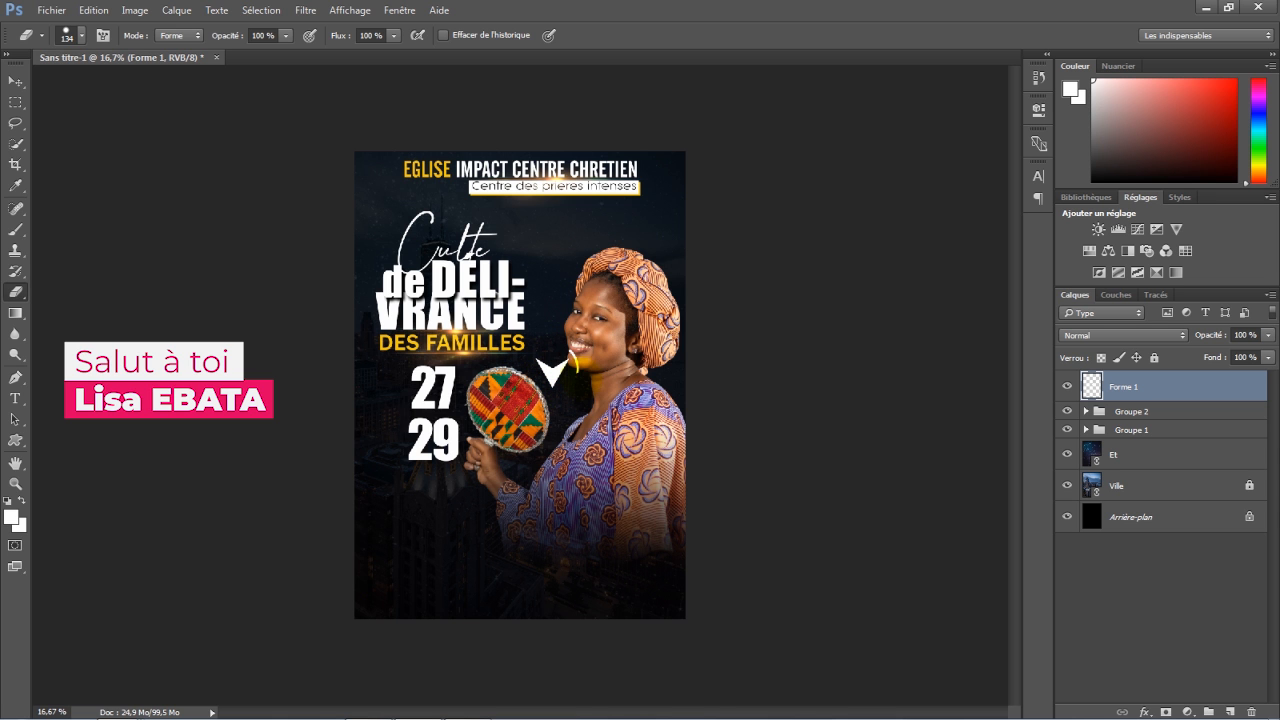
# Shrink the white arrowhead and place it between "27" and "29".
pyautogui.press('v')
pyautogui.moveTo(562, 352); pyautogui.dragTo(437, 408)
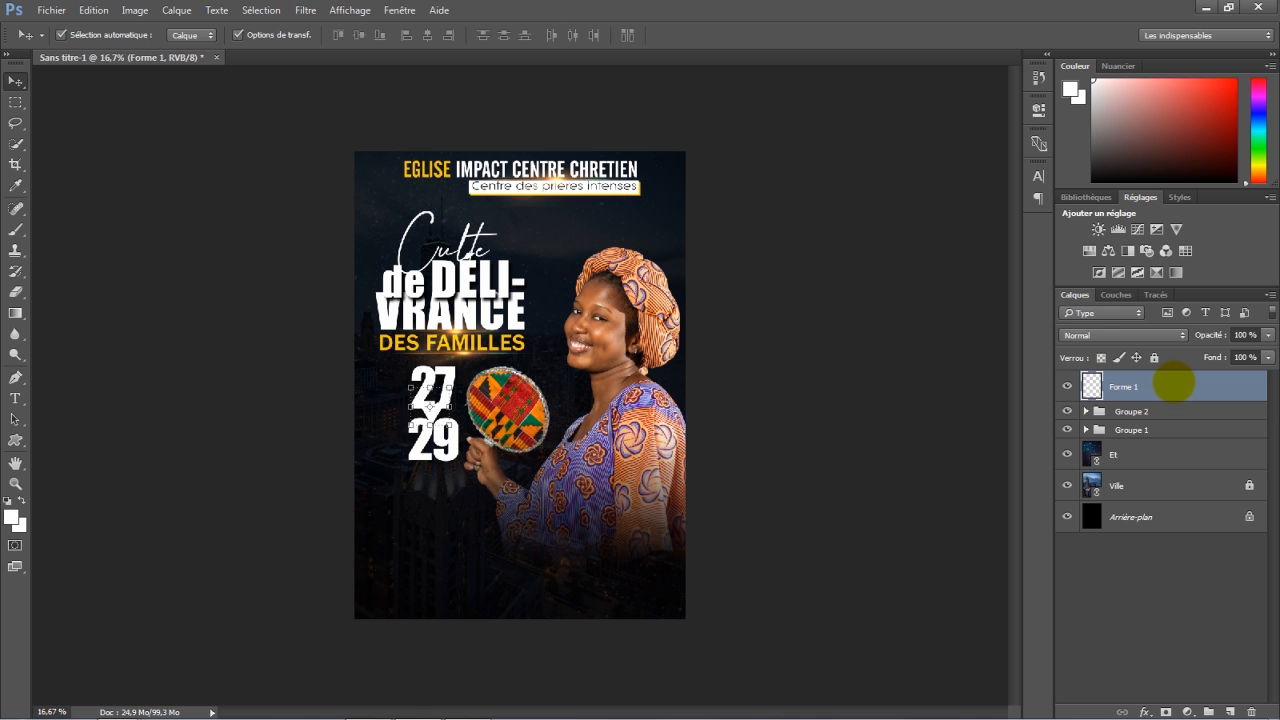
# Add a black outer glow in Normal blend mode at 79% opacity to the white arrowhead layer.
pyautogui.doubleClick(1172, 382)
pyautogui.moveTo(697, 150); pyautogui.dragTo(721, 142)
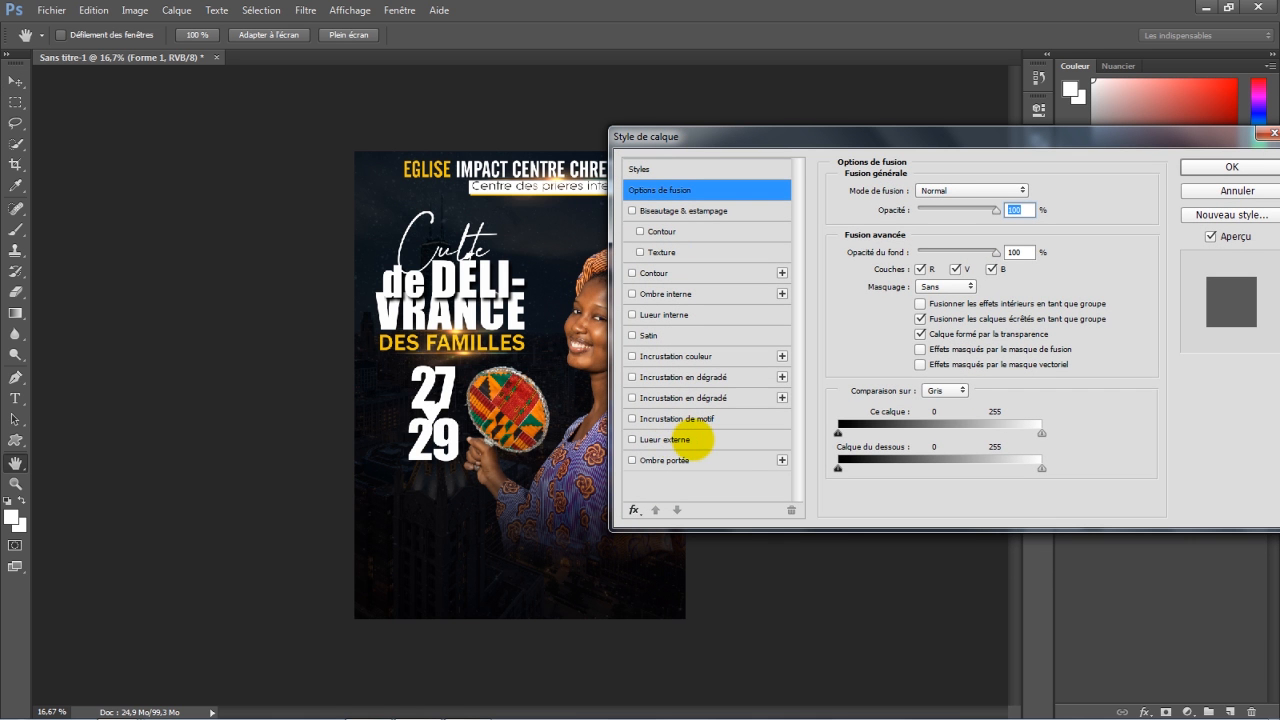
pyautogui.click(692, 440)
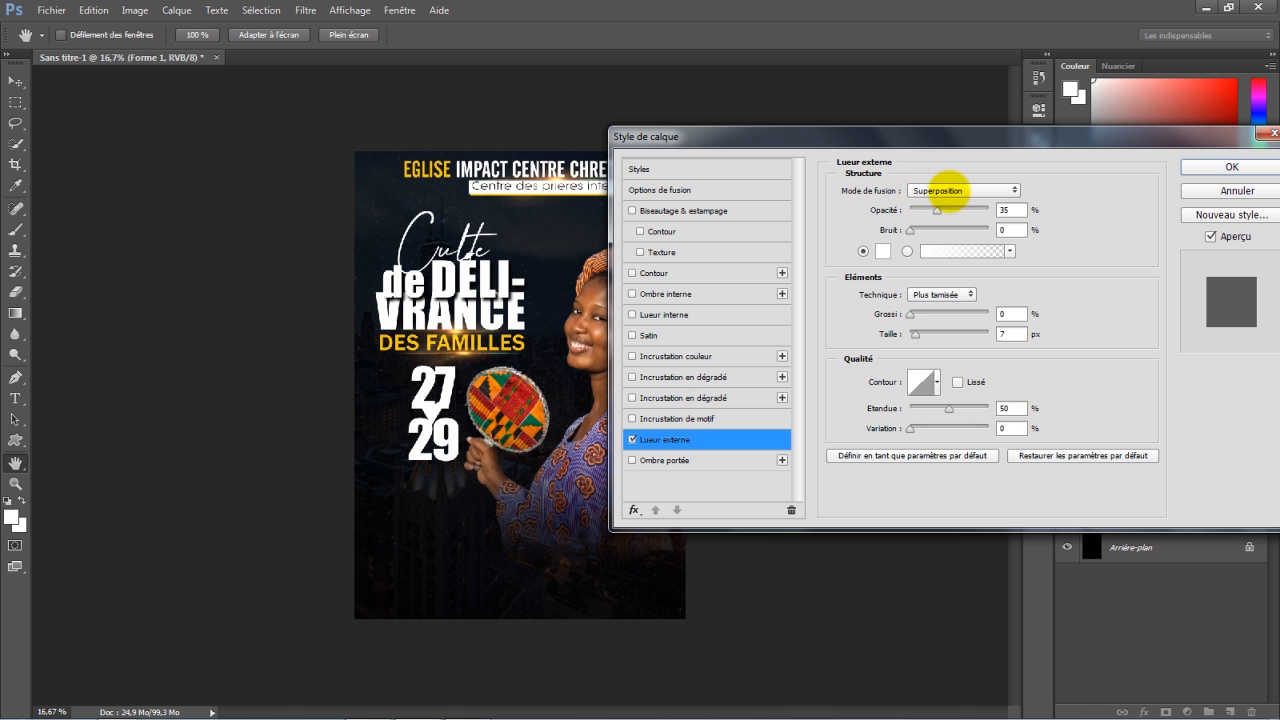
pyautogui.click(946, 190)
pyautogui.click(921, 204)
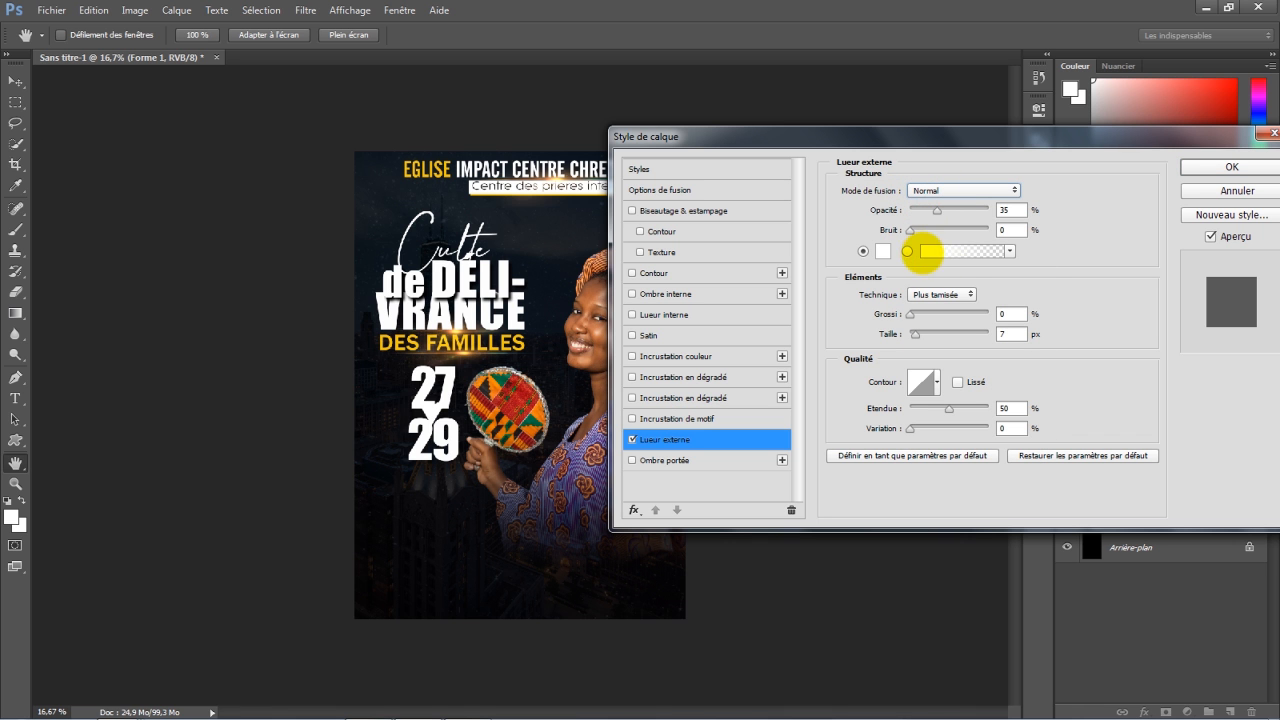
pyautogui.moveTo(936, 210); pyautogui.dragTo(971, 210)
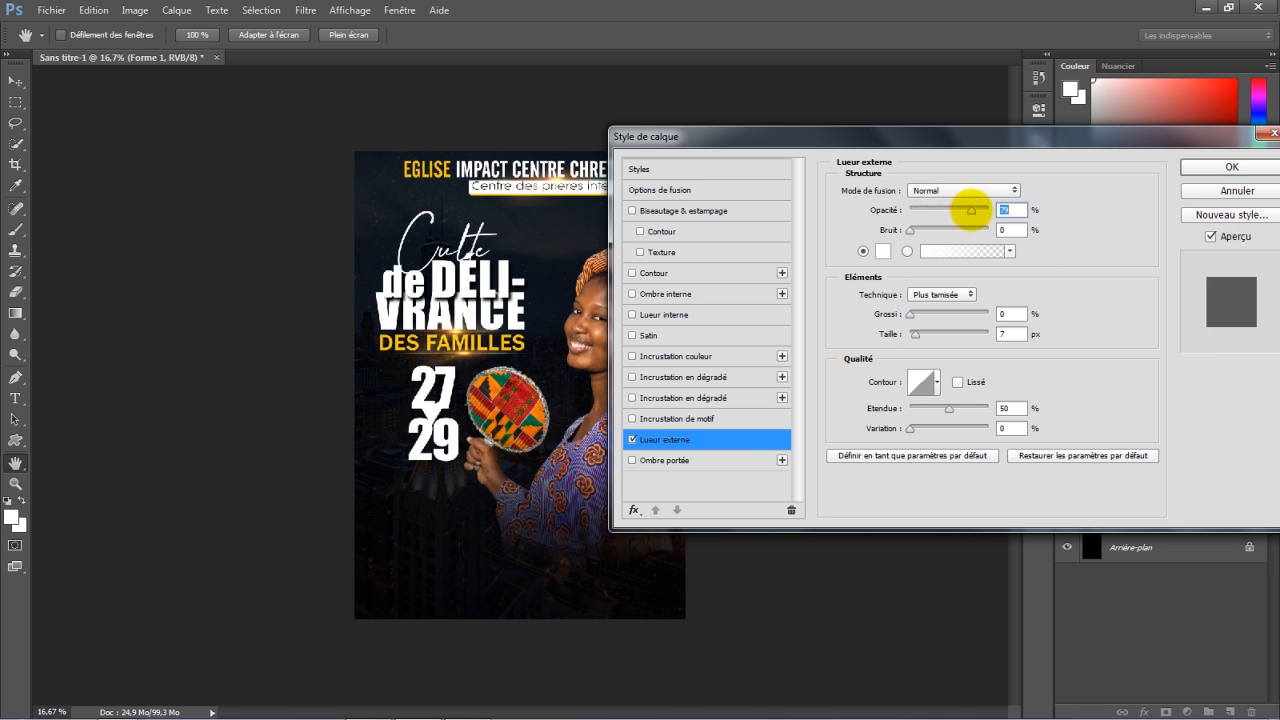
pyautogui.click(883, 251)
pyautogui.moveTo(886, 255); pyautogui.dragTo(785, 402)
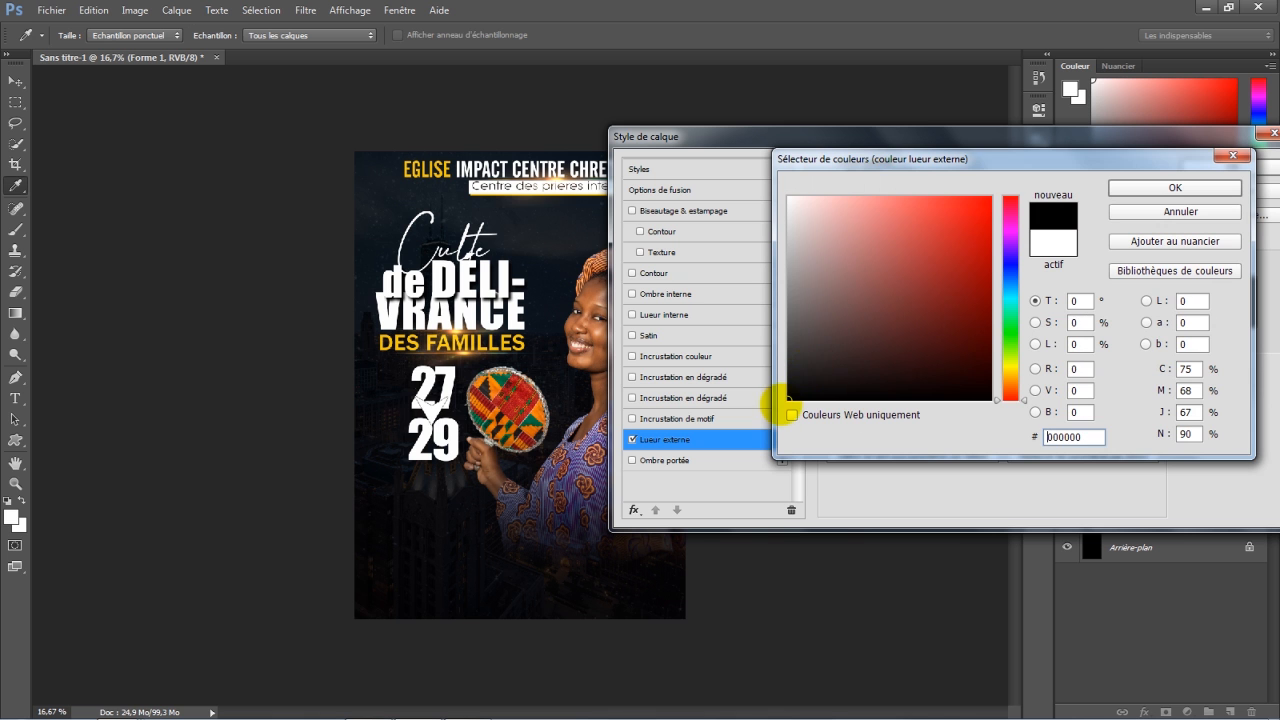
pyautogui.click(1134, 189)
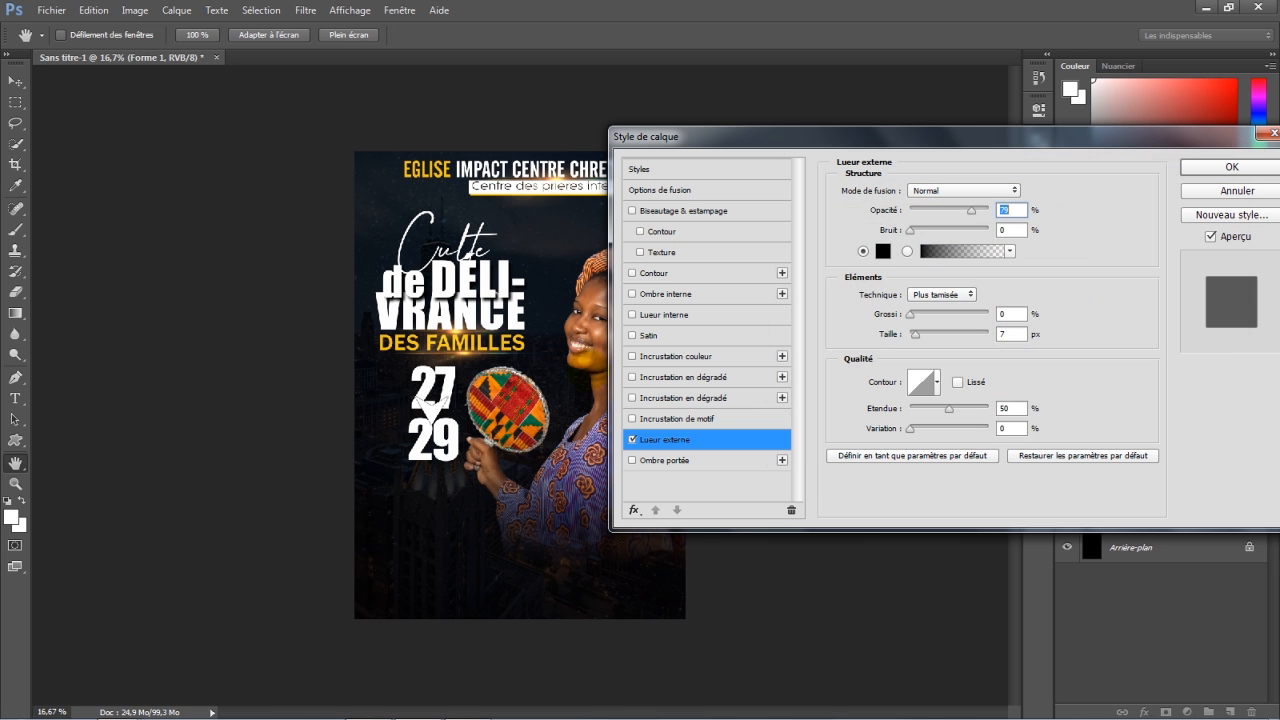
# Set the arrowhead's outer glow size to 38 px and raise its opacity to nearly full.
pyautogui.moveTo(916, 335); pyautogui.dragTo(926, 335)
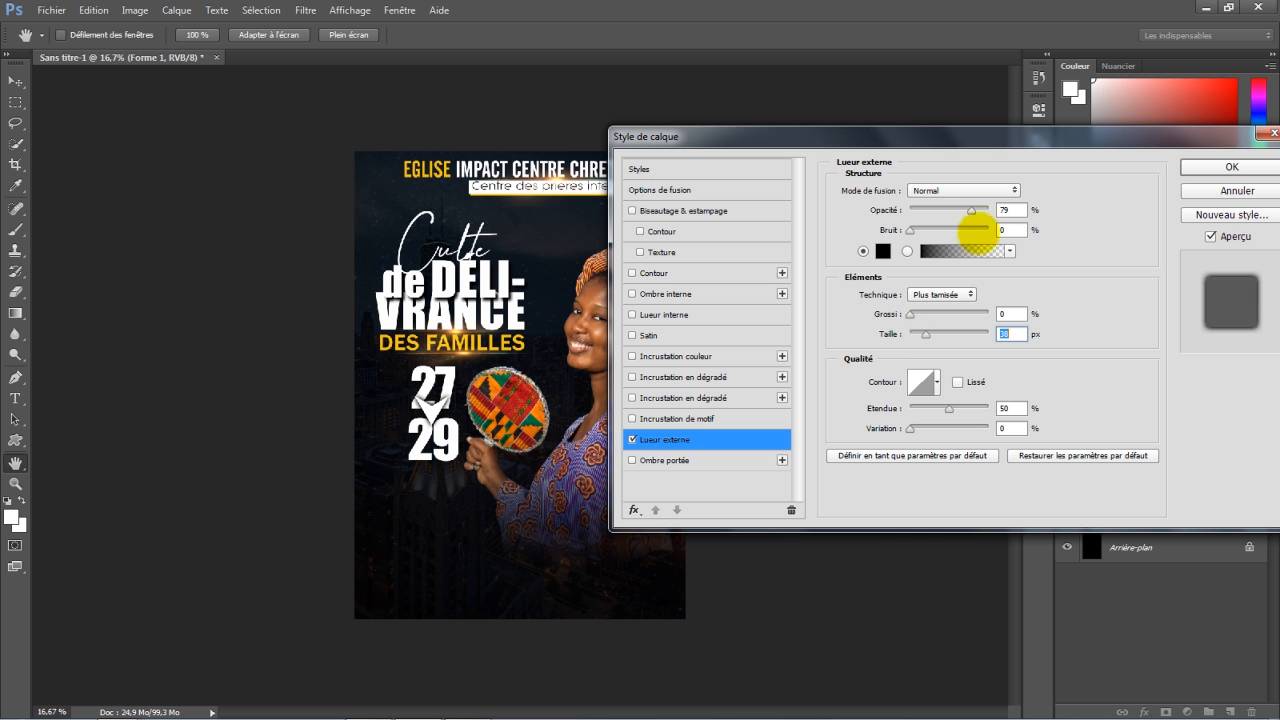
pyautogui.moveTo(968, 210); pyautogui.dragTo(985, 209)
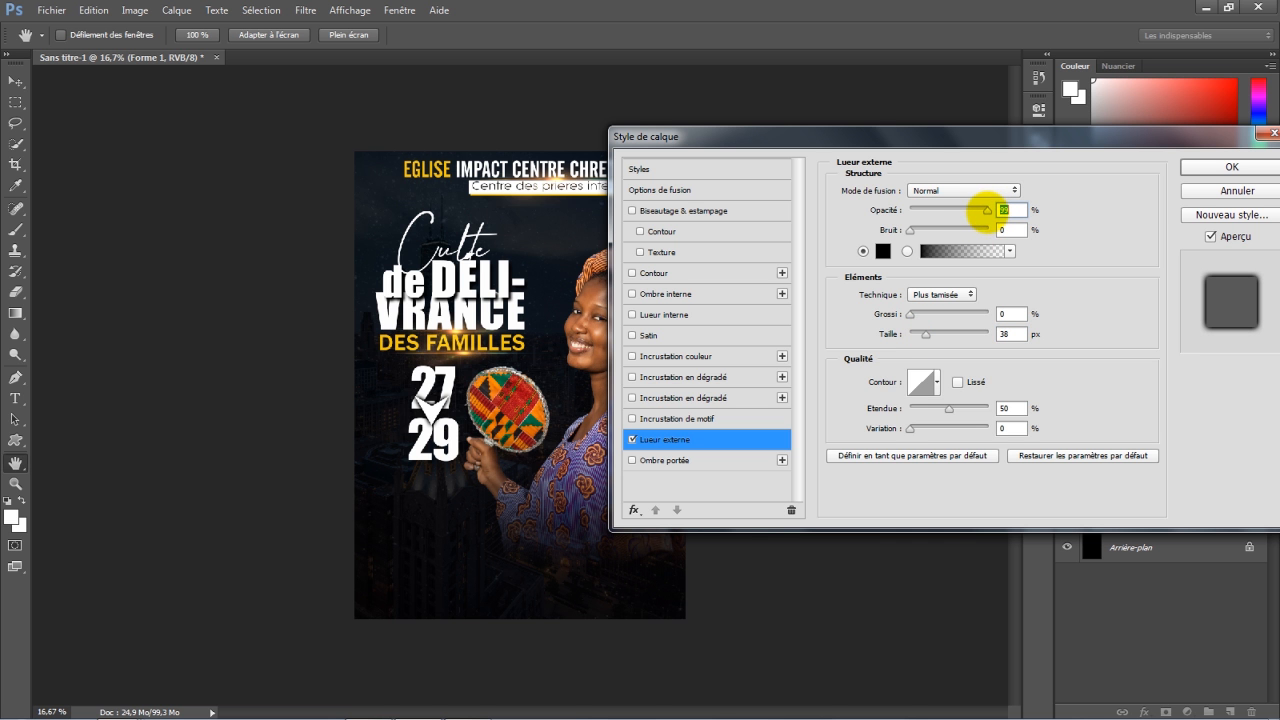
pyautogui.click(1212, 167)
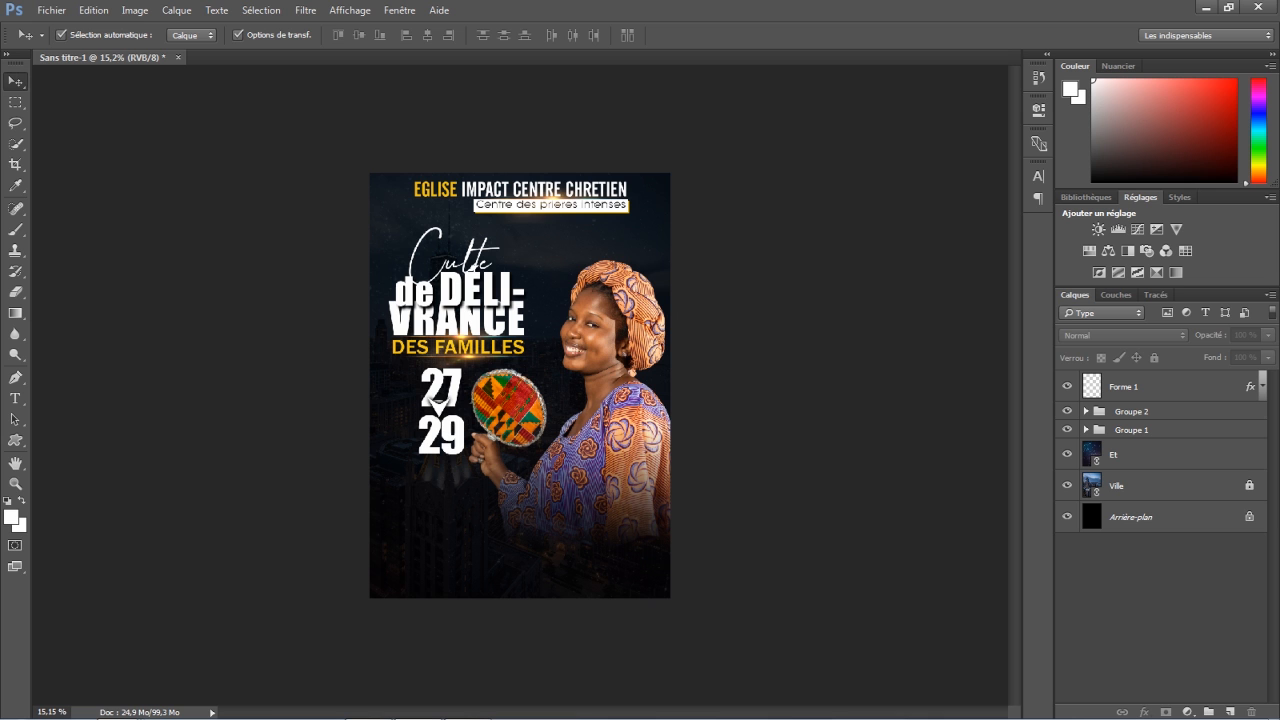
# Draw a tall ellipse with no fill and a 4.28 pt white outline around the left part of the dates 27 and 29.
pyautogui.click(15, 440)
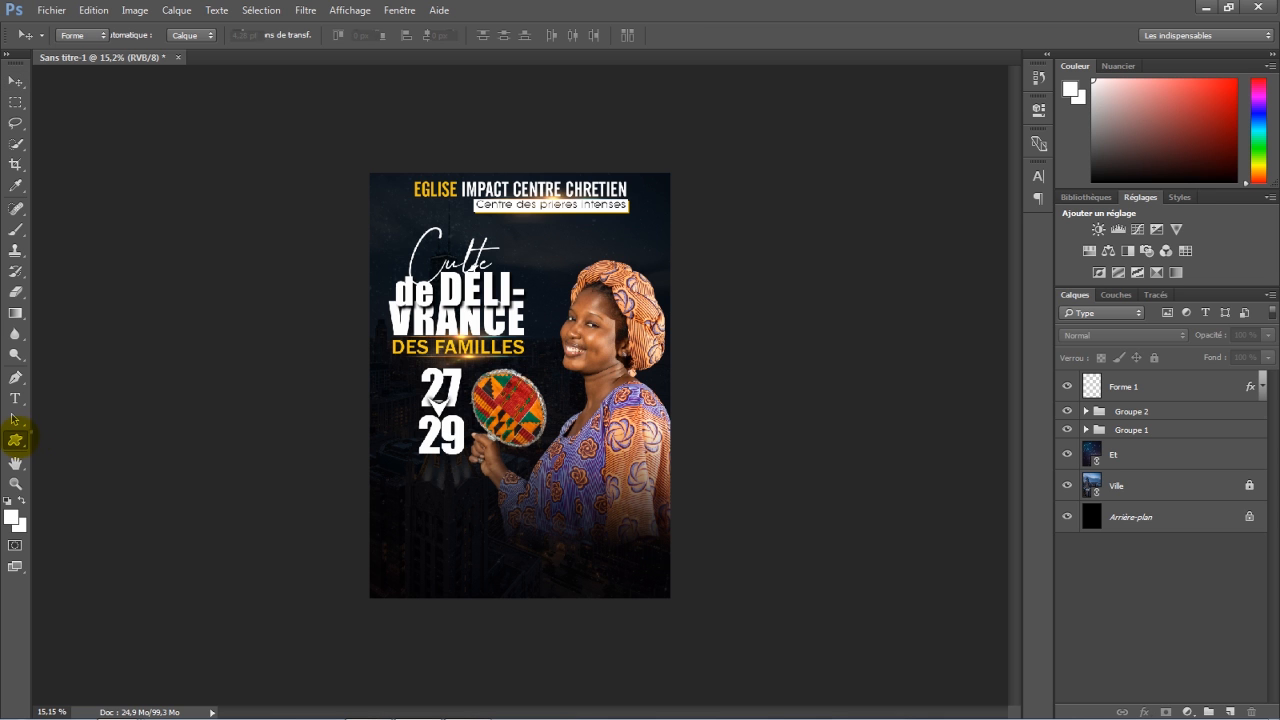
pyautogui.click(87, 467)
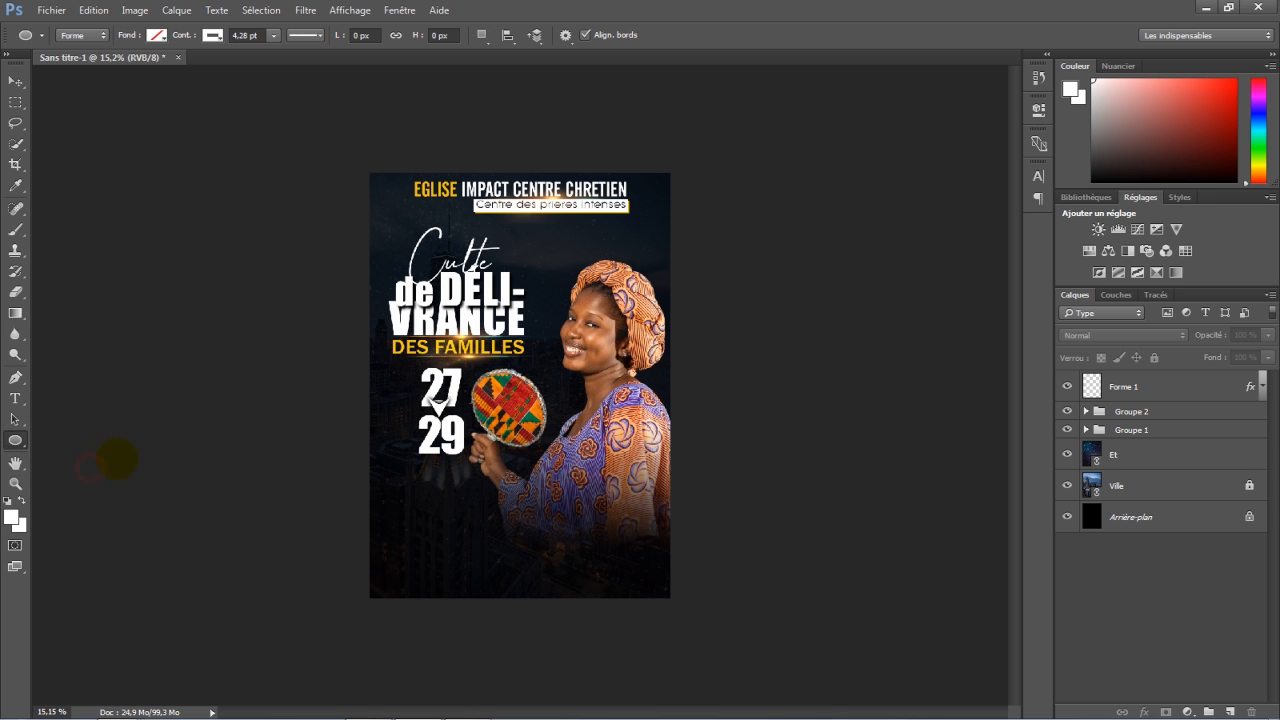
pyautogui.click(156, 35)
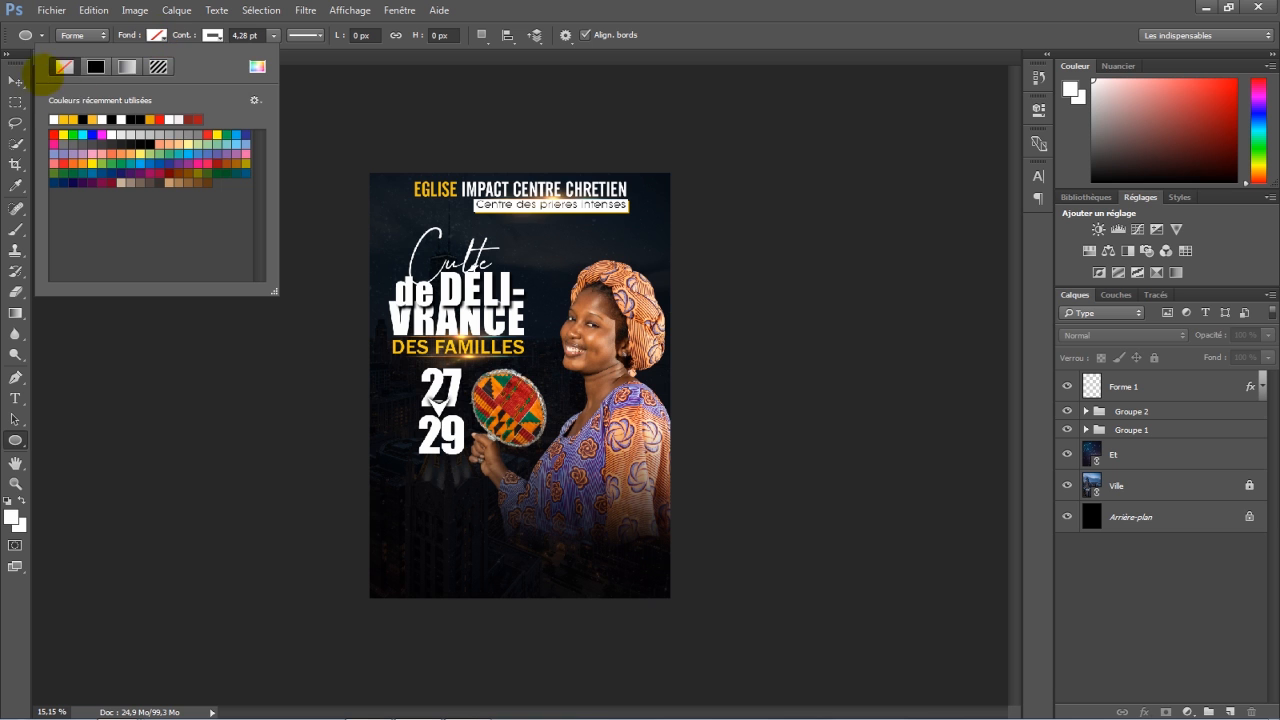
pyautogui.click(211, 35)
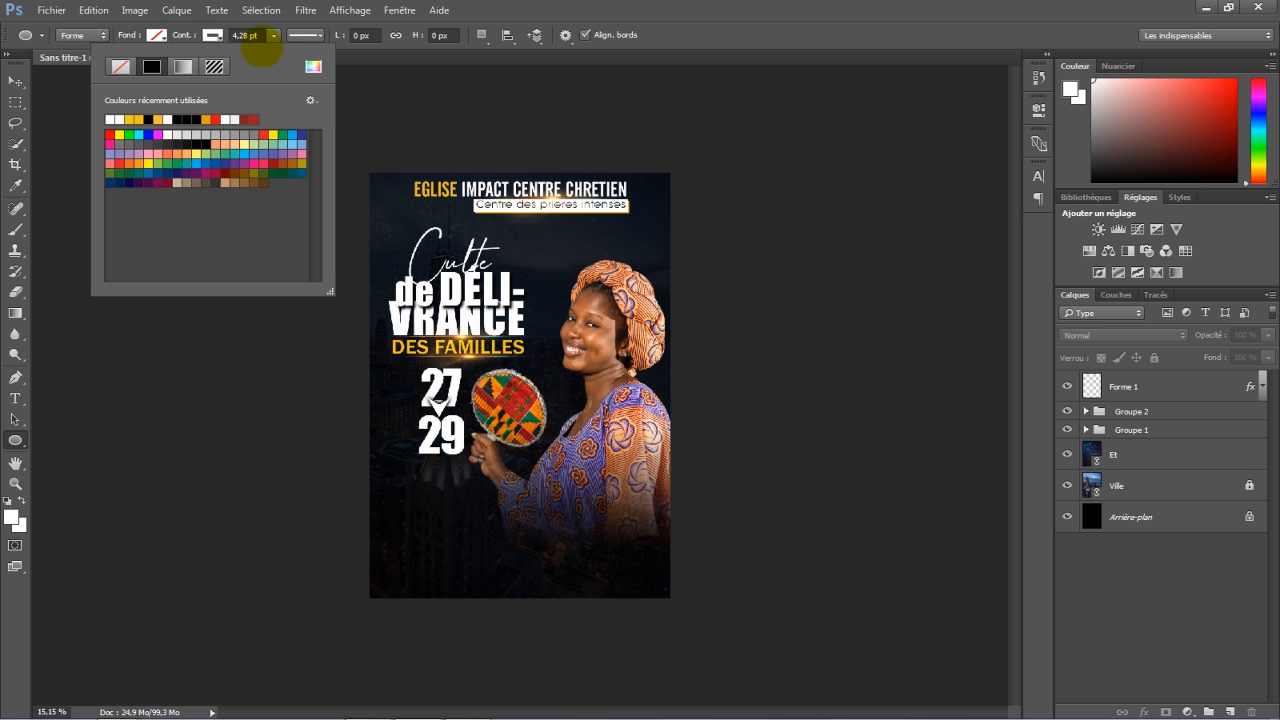
pyautogui.click(273, 35)
pyautogui.click(273, 35)
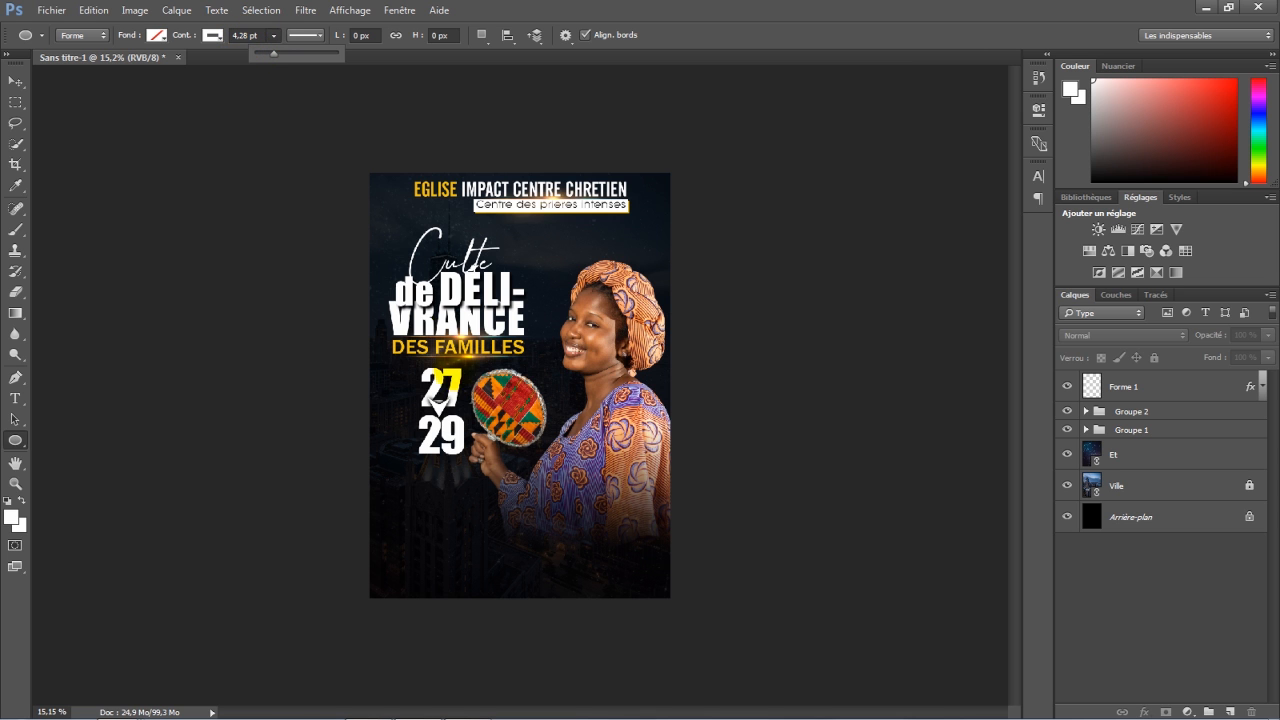
pyautogui.click(446, 366)
pyautogui.moveTo(447, 361)
pyautogui.mouseDown()
pyautogui.moveTo(434, 402)
pyautogui.moveTo(377, 470)
pyautogui.mouseUp()
# Widen the white ellipse to about 5.77 cm and adjust its height to make it a rounder ring.
pyautogui.click(15, 80)
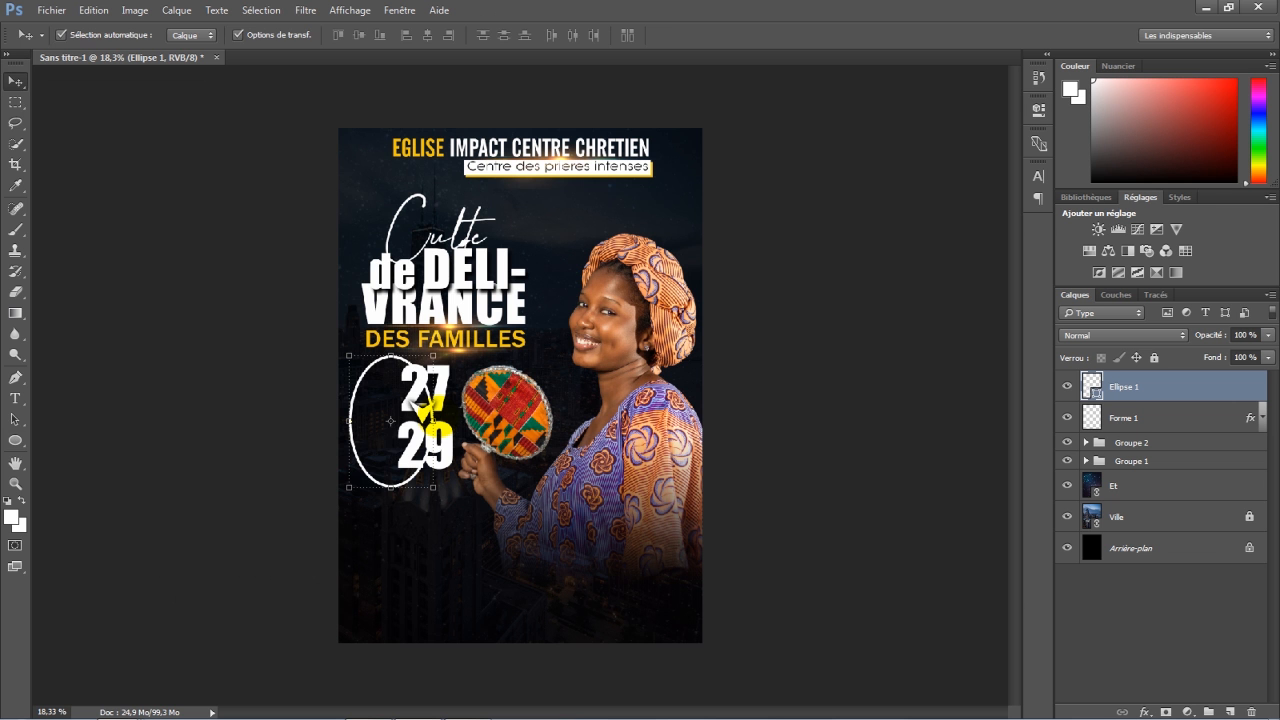
pyautogui.moveTo(433, 421); pyautogui.dragTo(441, 421)
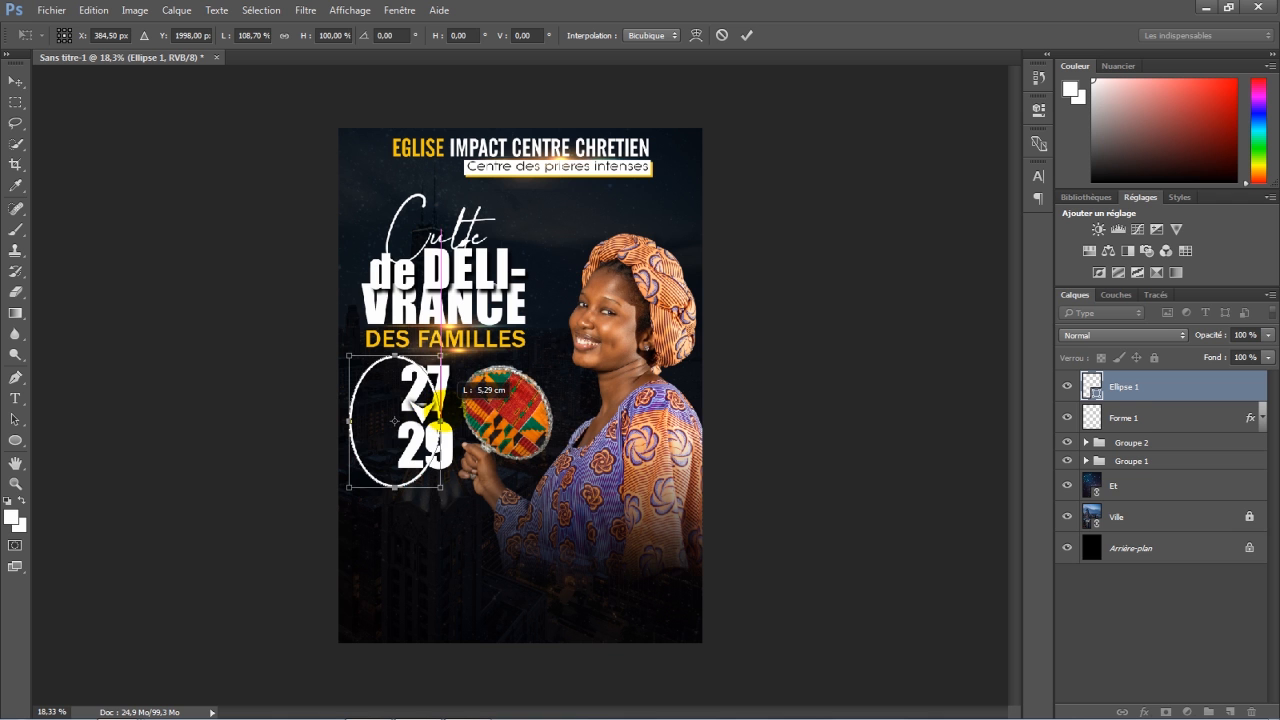
pyautogui.moveTo(395, 356); pyautogui.dragTo(395, 352)
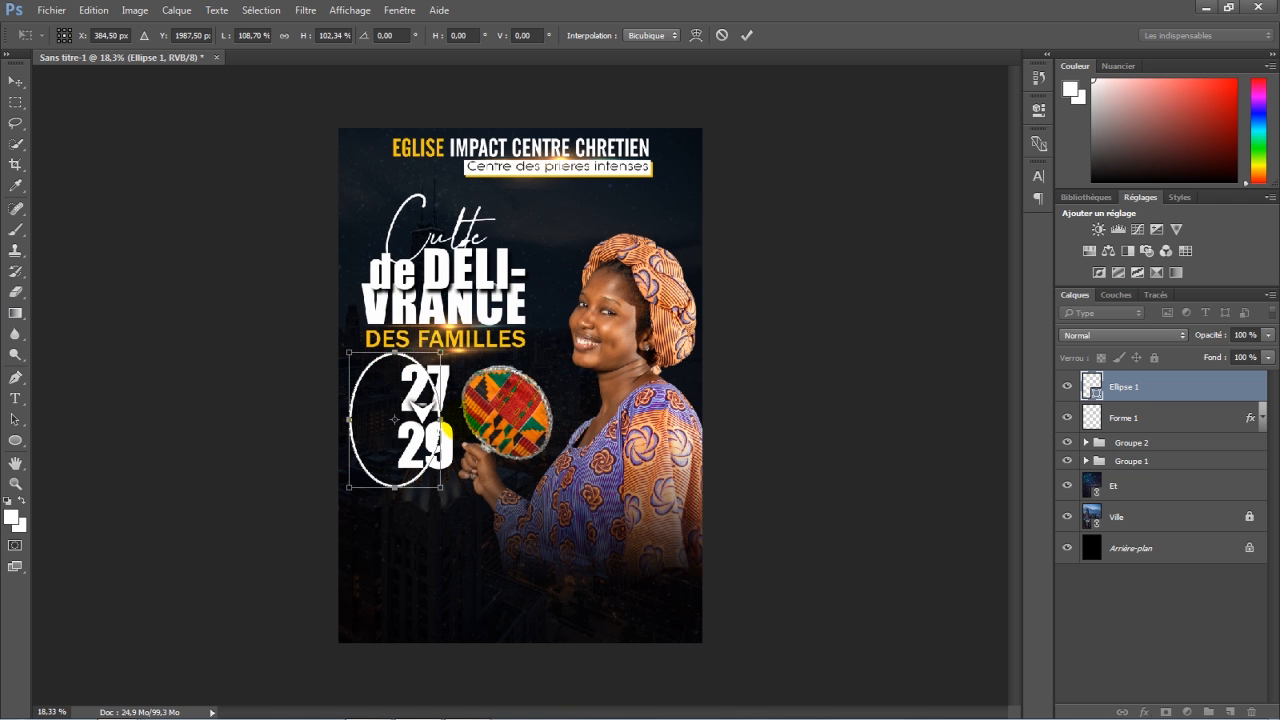
pyautogui.moveTo(441, 420); pyautogui.dragTo(450, 420)
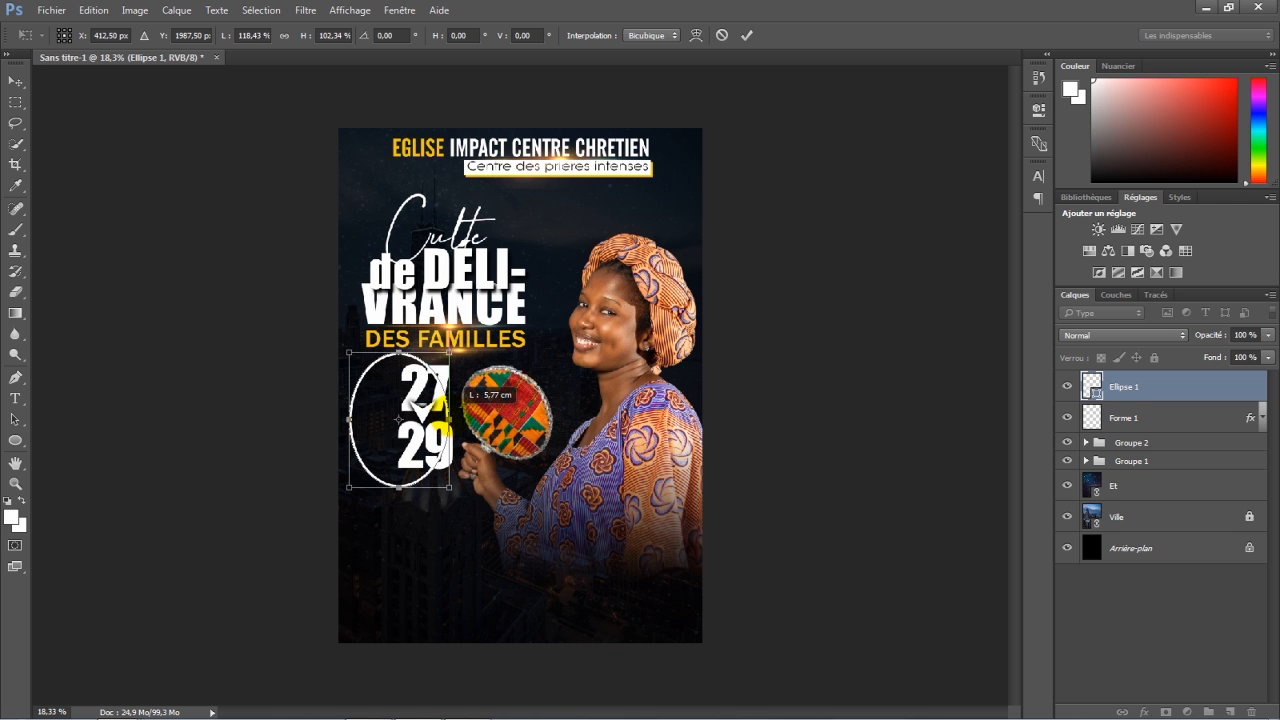
pyautogui.moveTo(399, 487); pyautogui.dragTo(399, 481)
pyautogui.click(746, 35)
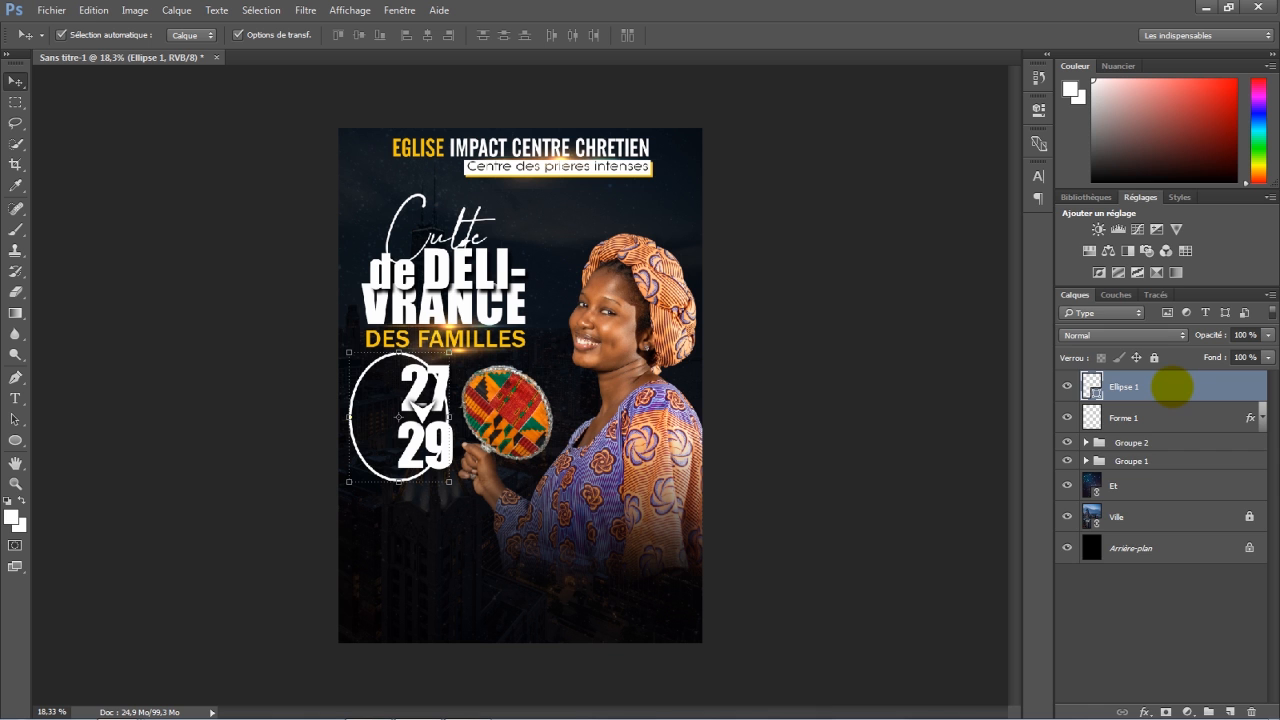
# Rasterize the ring layer and hide its right part over the dates with an inverted layer mask made from a rectangular selection.
pyautogui.rightClick(1171, 386)
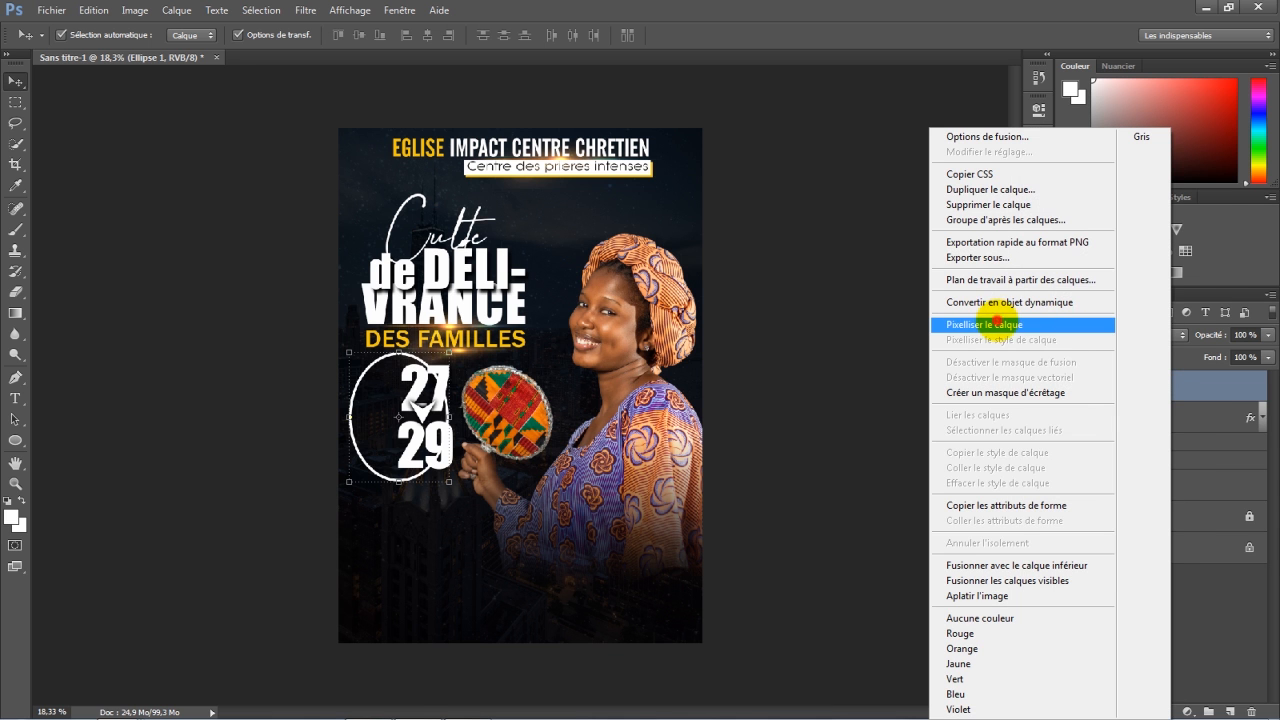
pyautogui.click(996, 322)
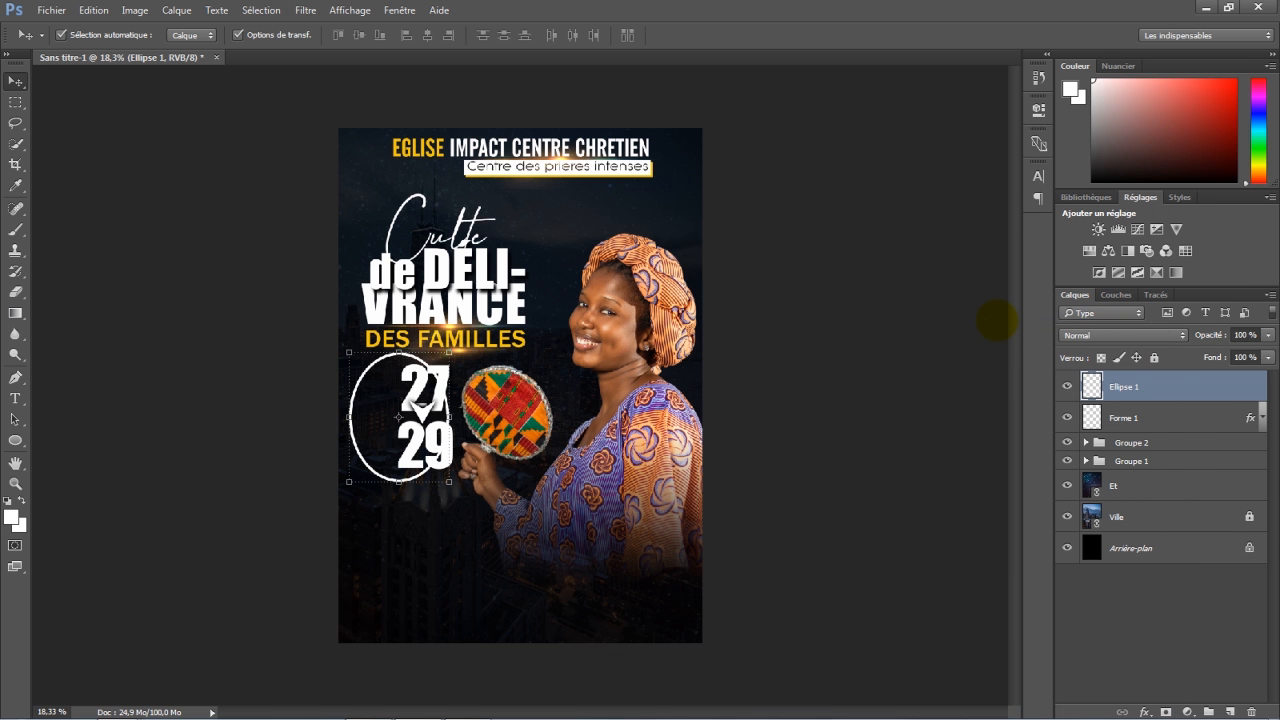
pyautogui.click(15, 102)
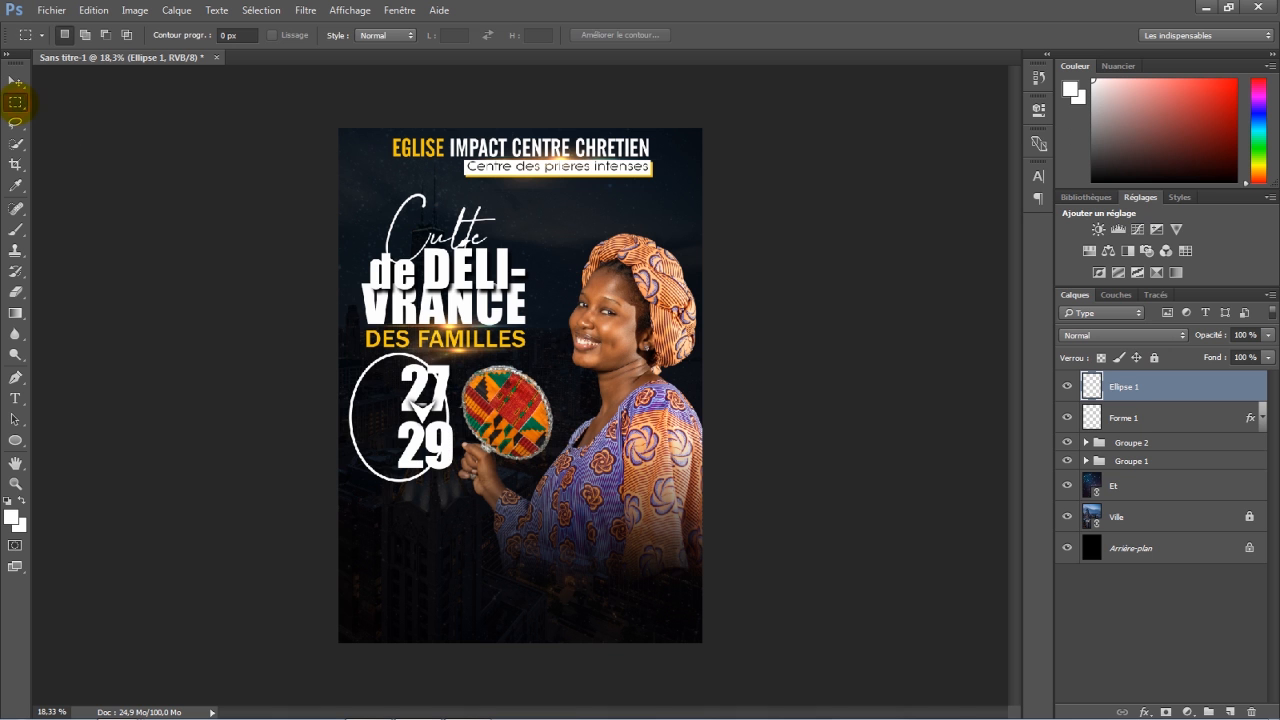
pyautogui.moveTo(408, 358); pyautogui.dragTo(478, 474)
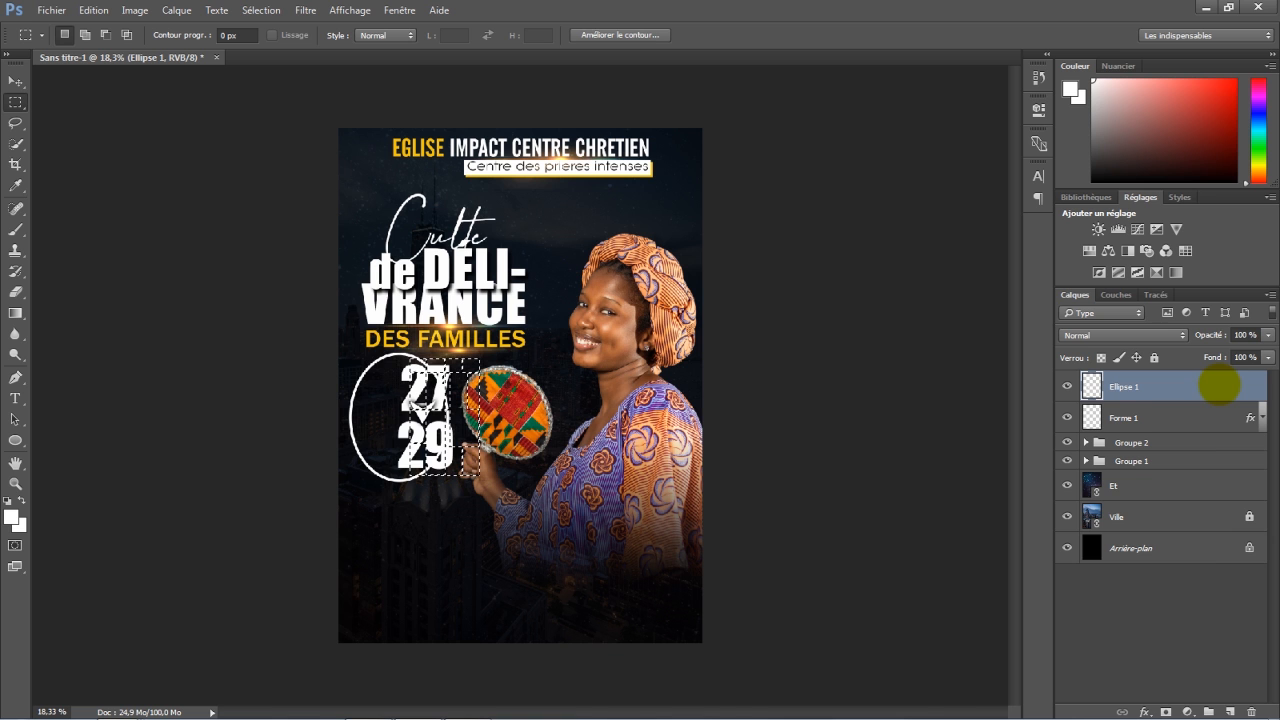
pyautogui.click(1166, 711)
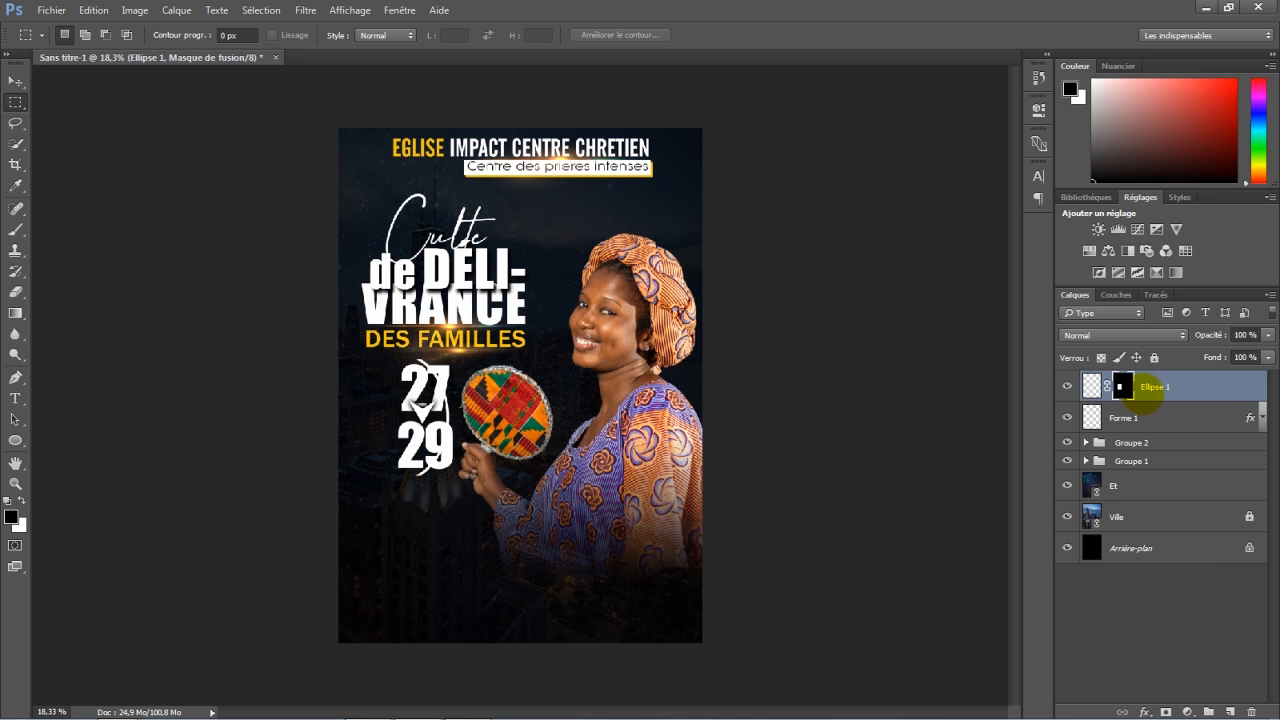
pyautogui.doubleClick(1120, 386)
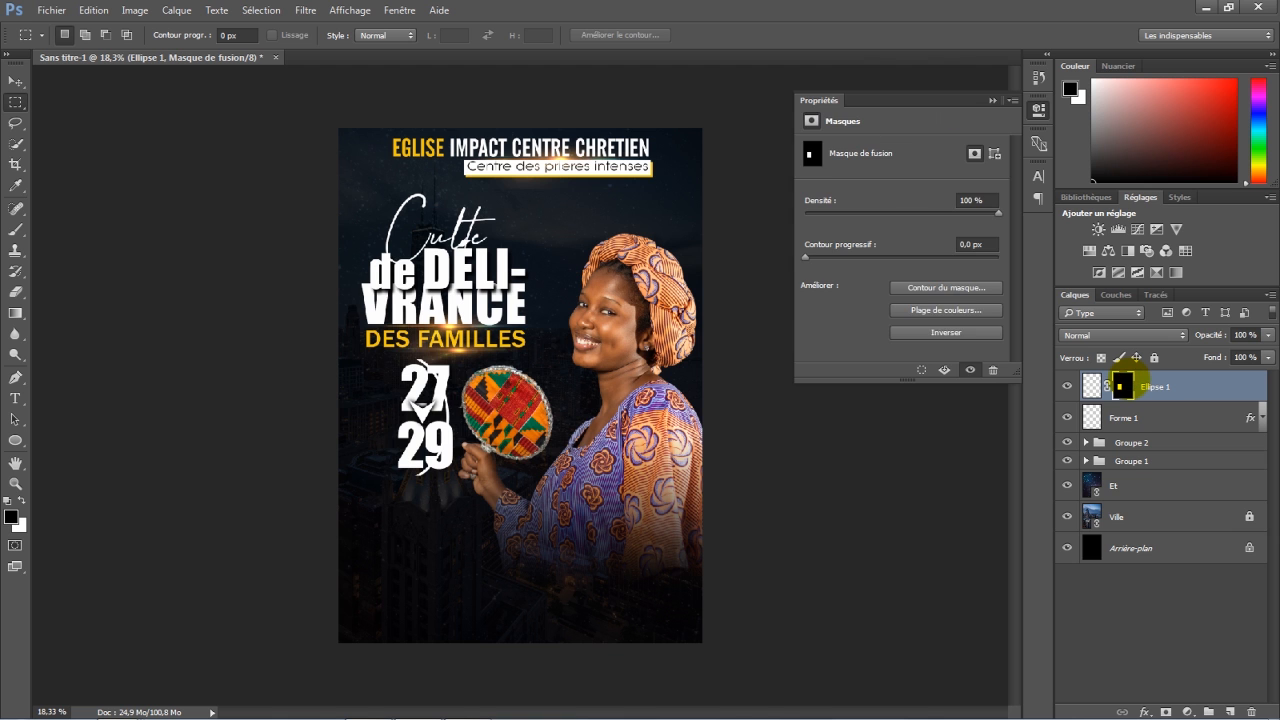
pyautogui.click(945, 333)
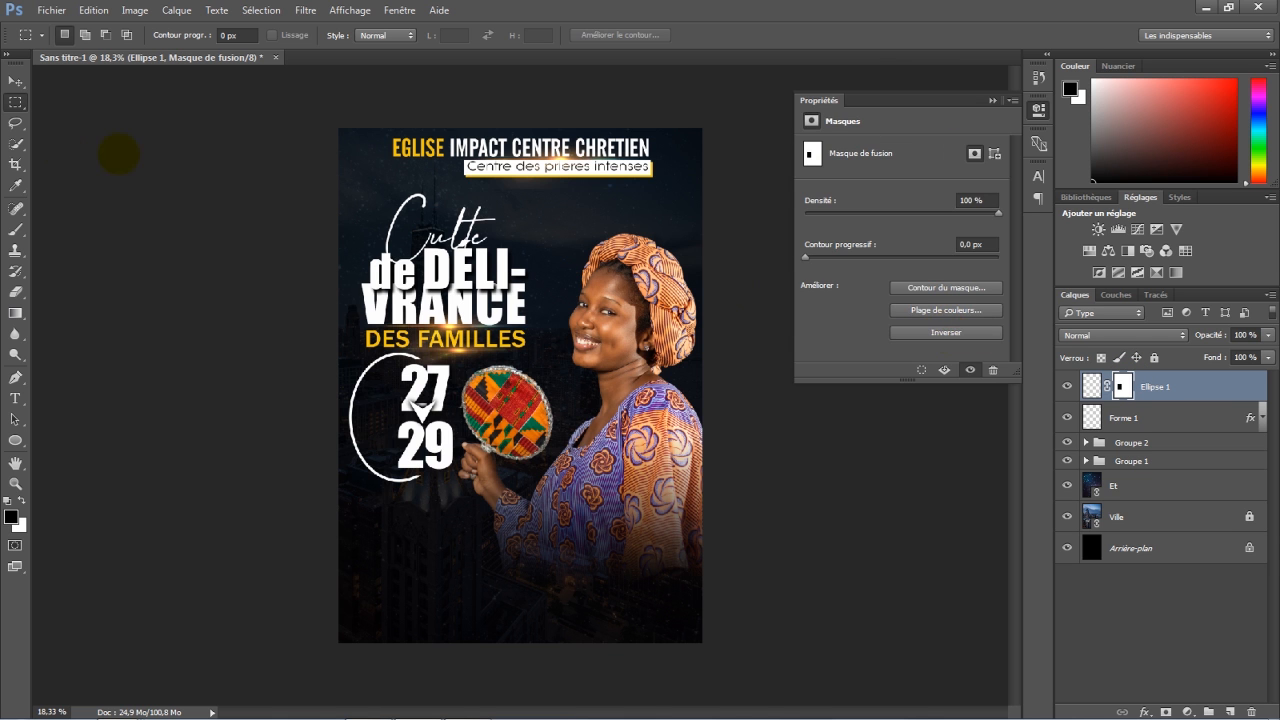
pyautogui.click(16, 81)
pyautogui.click(768, 440)
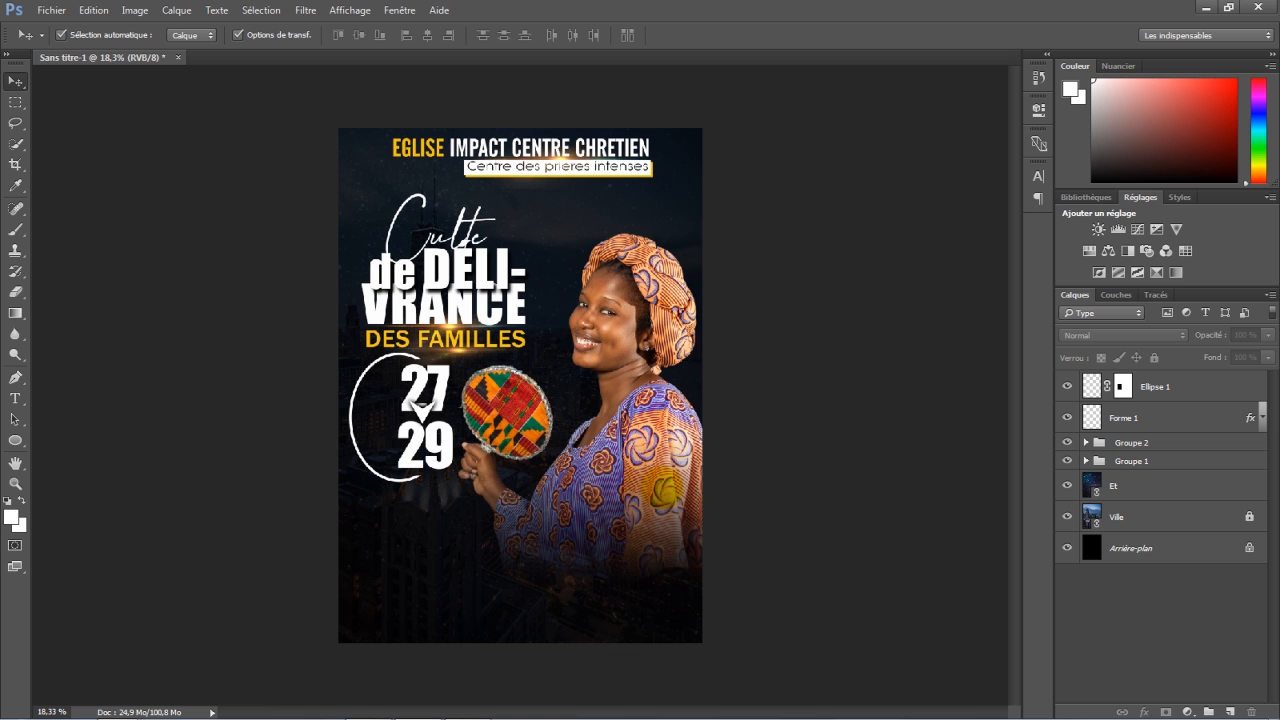
# Create a new layer above the ring and make a thin, wide rectangular selection below the date 29.
pyautogui.click(15, 102)
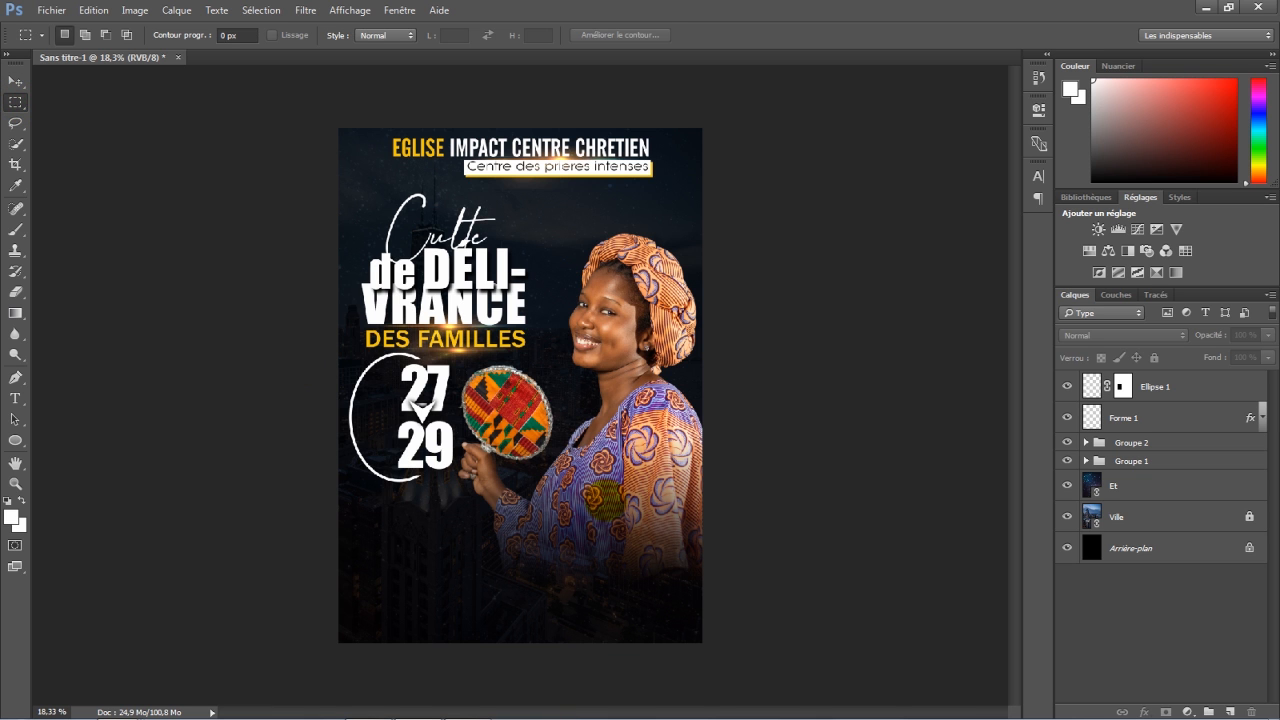
pyautogui.click(1212, 382)
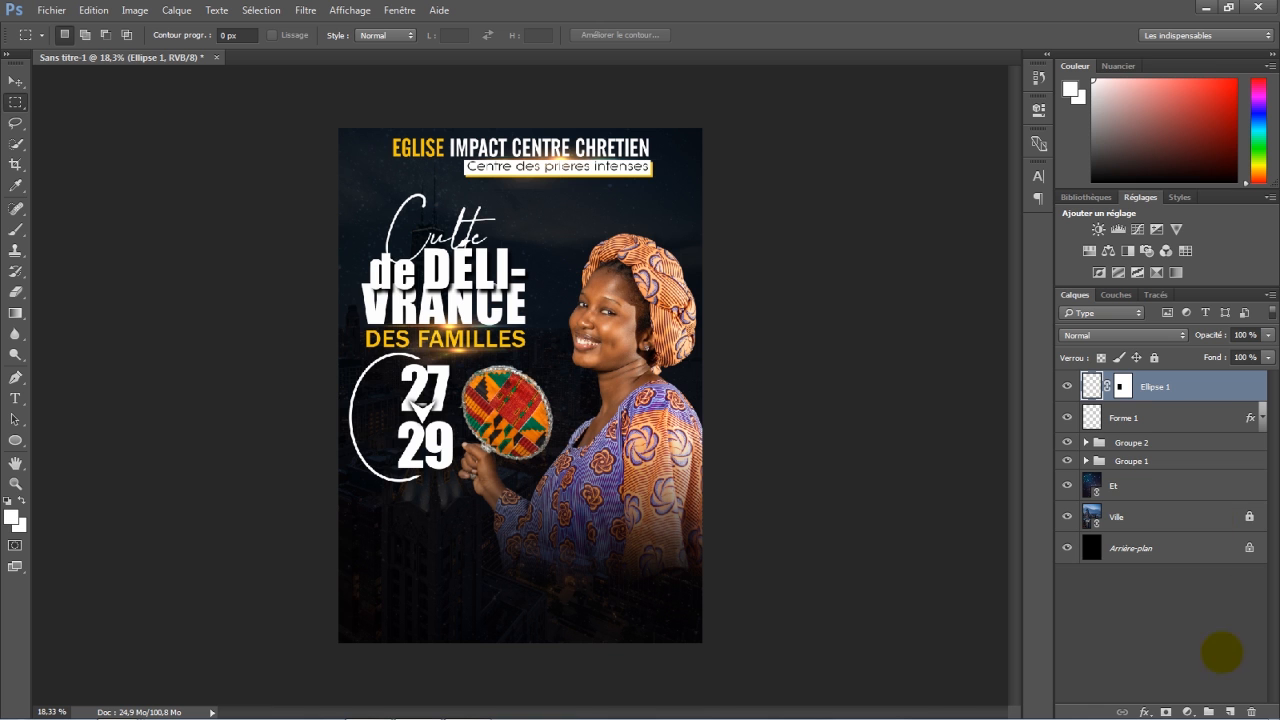
pyautogui.click(1231, 710)
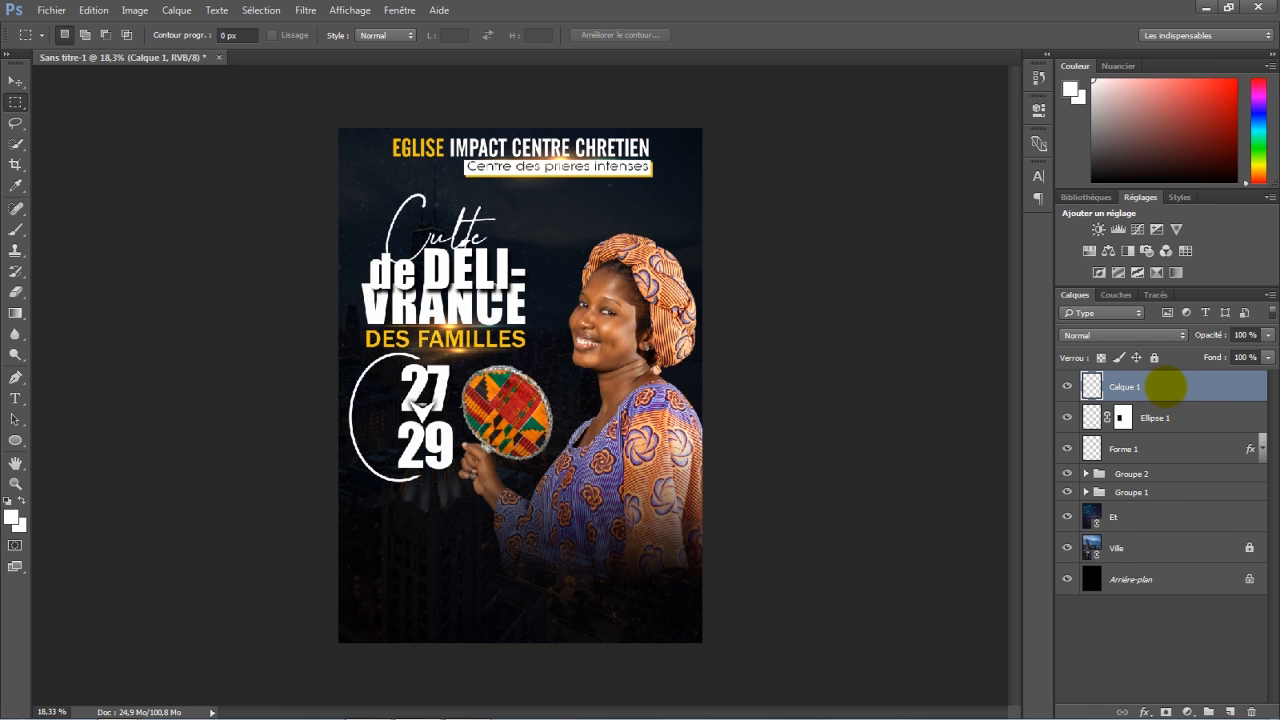
pyautogui.moveTo(378, 519); pyautogui.dragTo(469, 532)
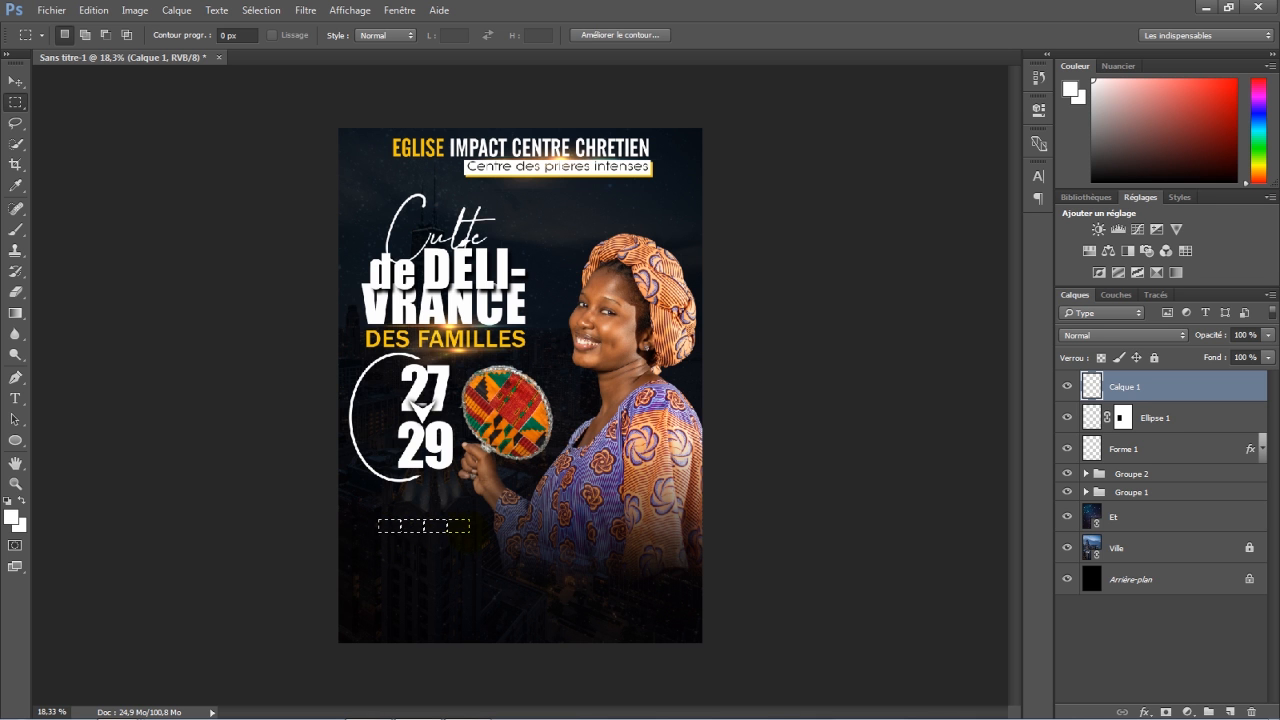
# Fill the rectangular selection with white (ffffff) at 100% opacity to make a bar.
pyautogui.rightClick(457, 527)
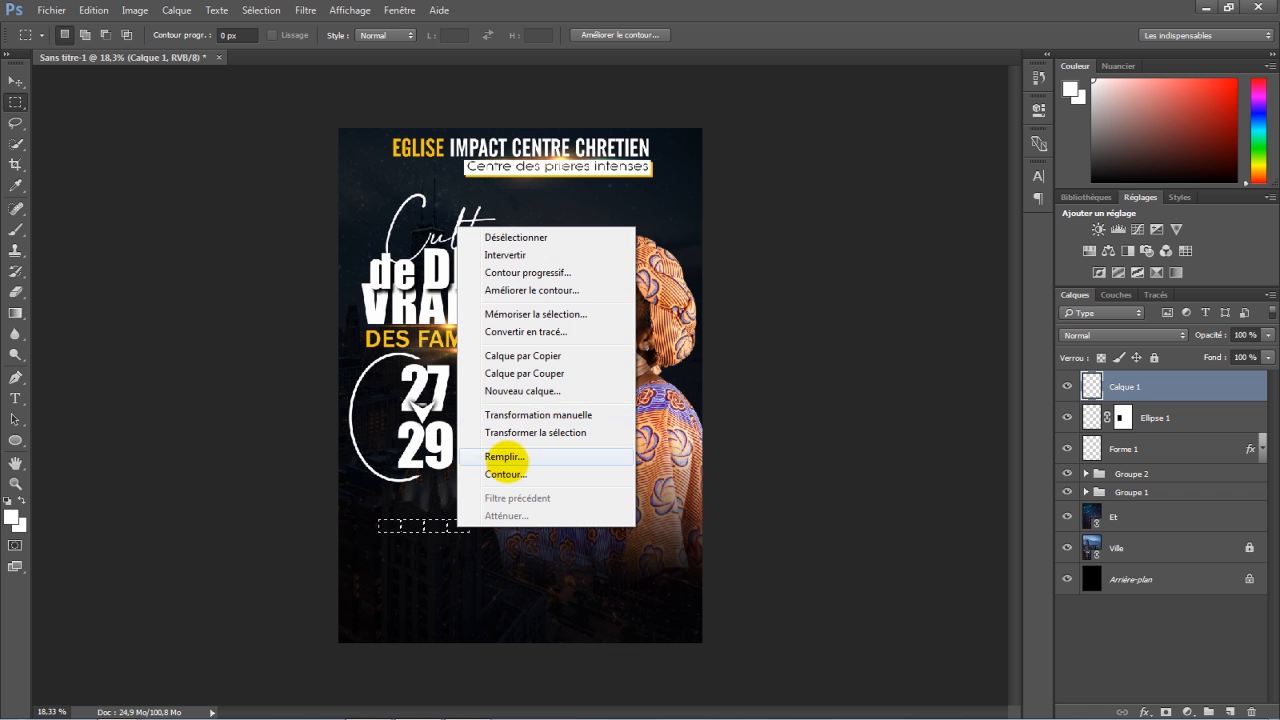
pyautogui.click(505, 458)
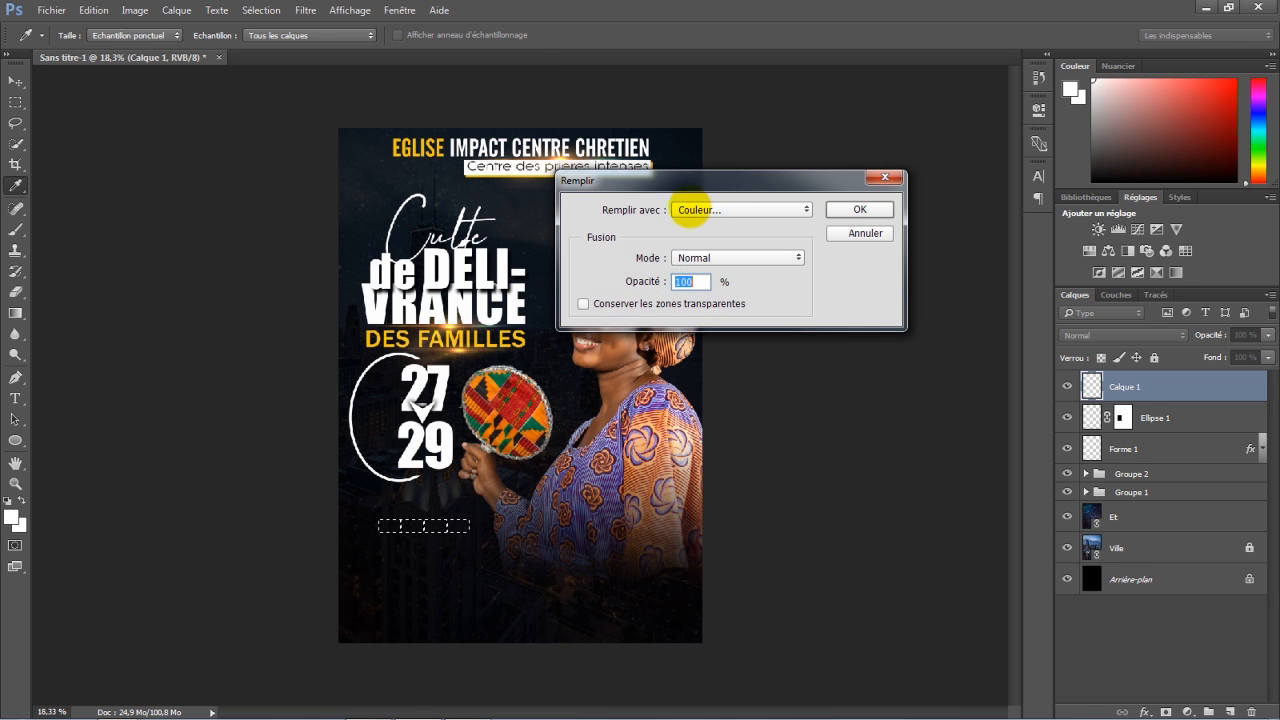
pyautogui.click(732, 210)
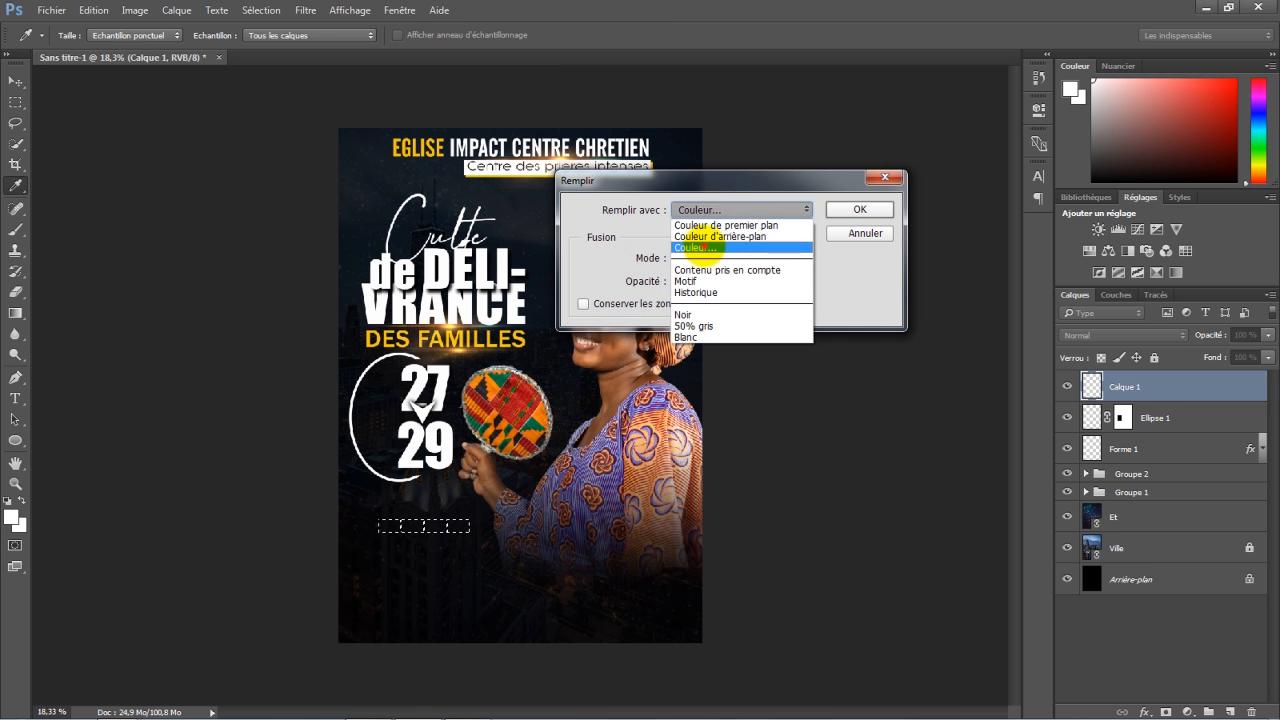
pyautogui.click(723, 248)
pyautogui.click(790, 198)
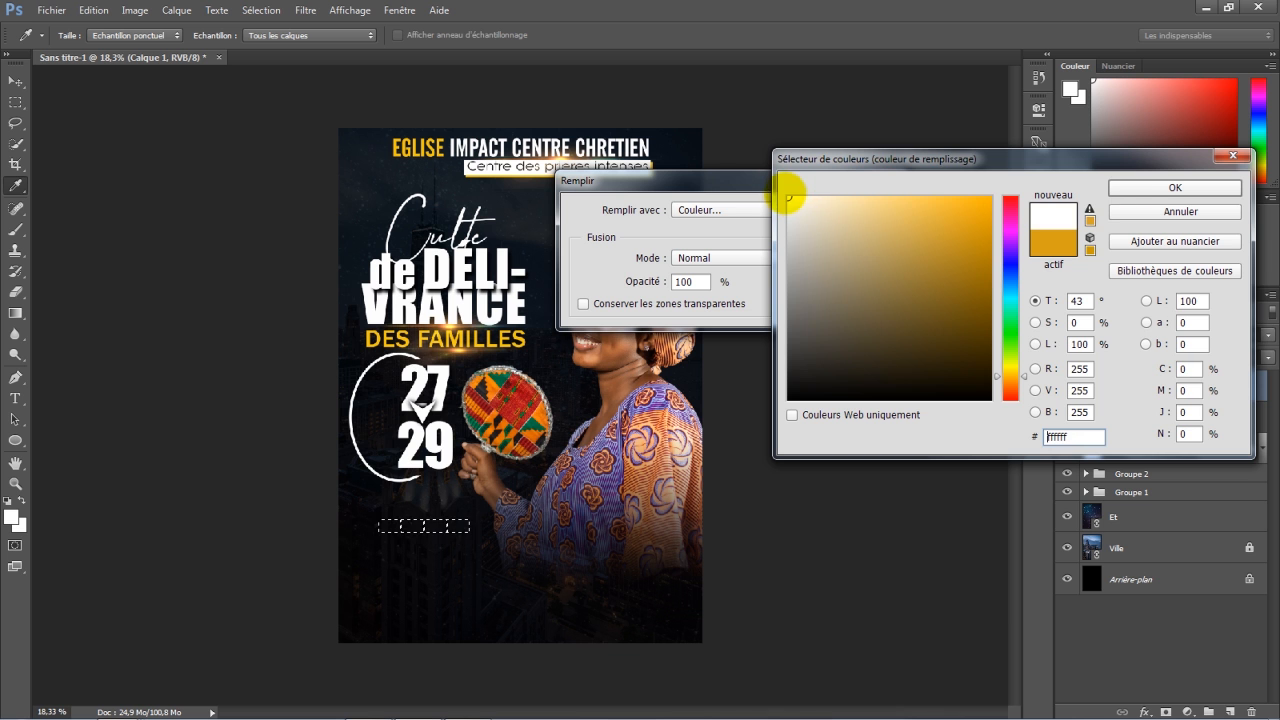
pyautogui.click(1134, 187)
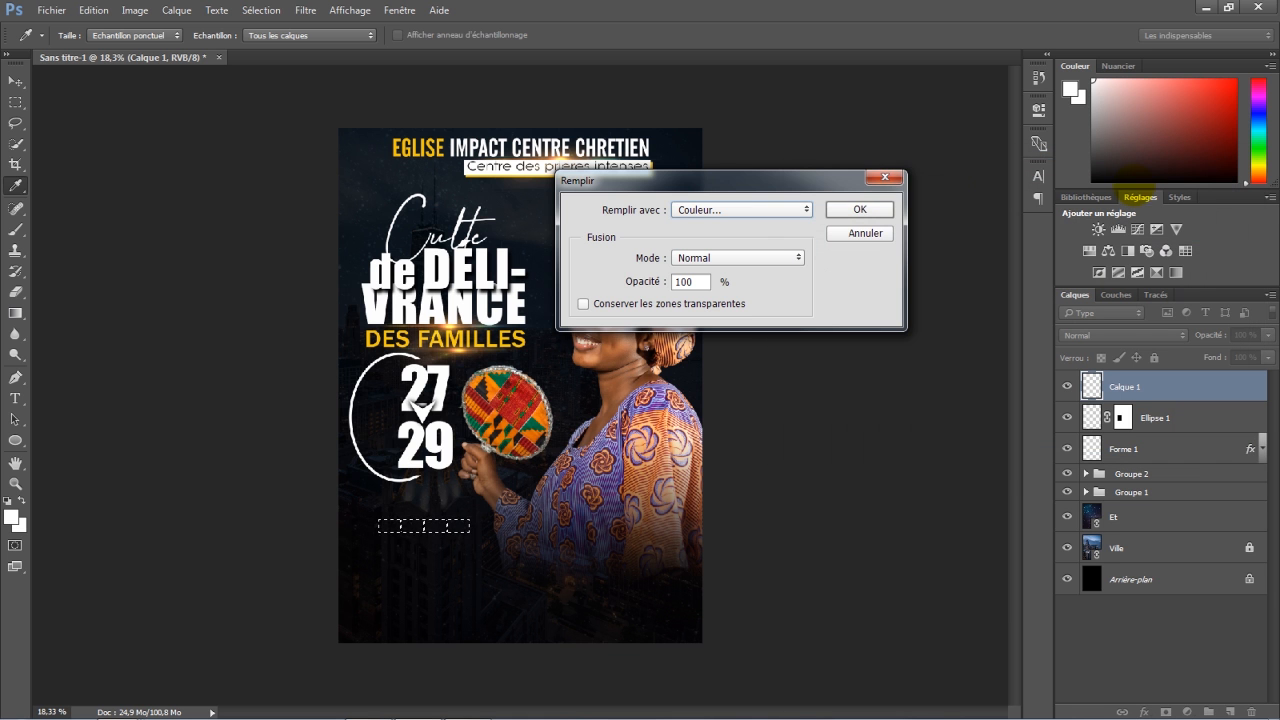
pyautogui.click(860, 209)
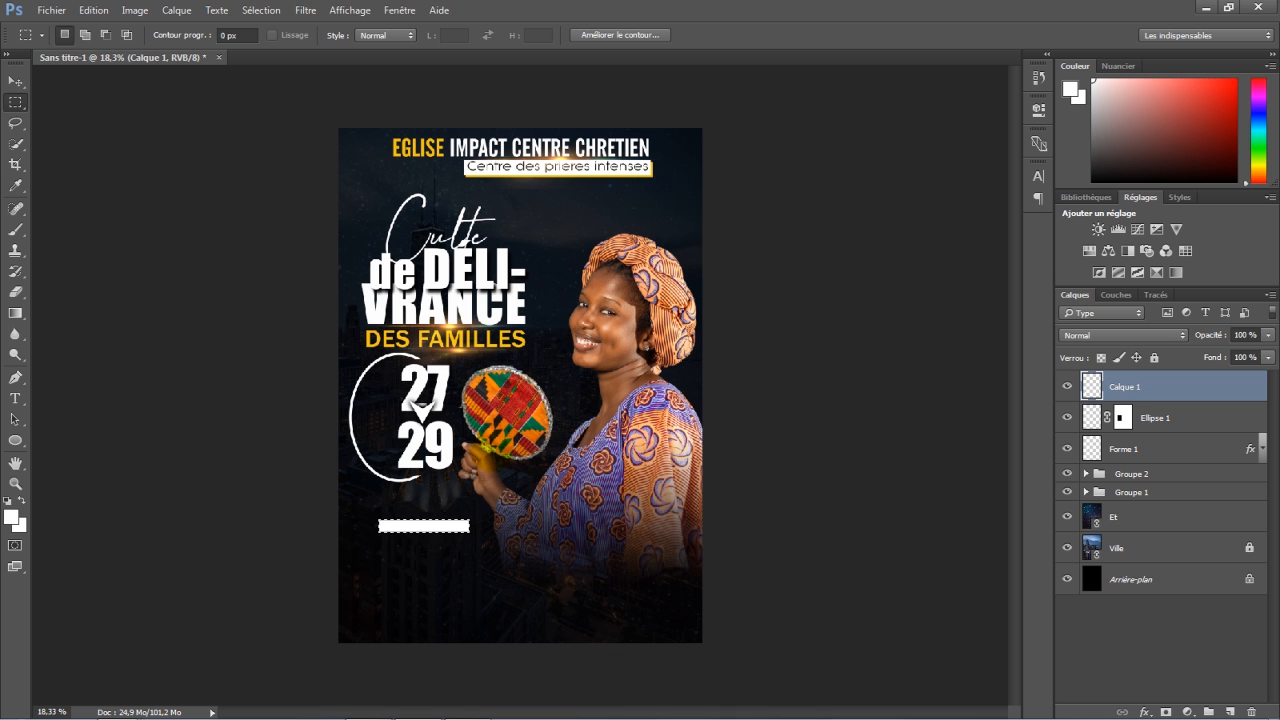
# Move the white bar just above the 27, thin it to 21.95% of its height and shorten it to the number's width.
pyautogui.click(15, 80)
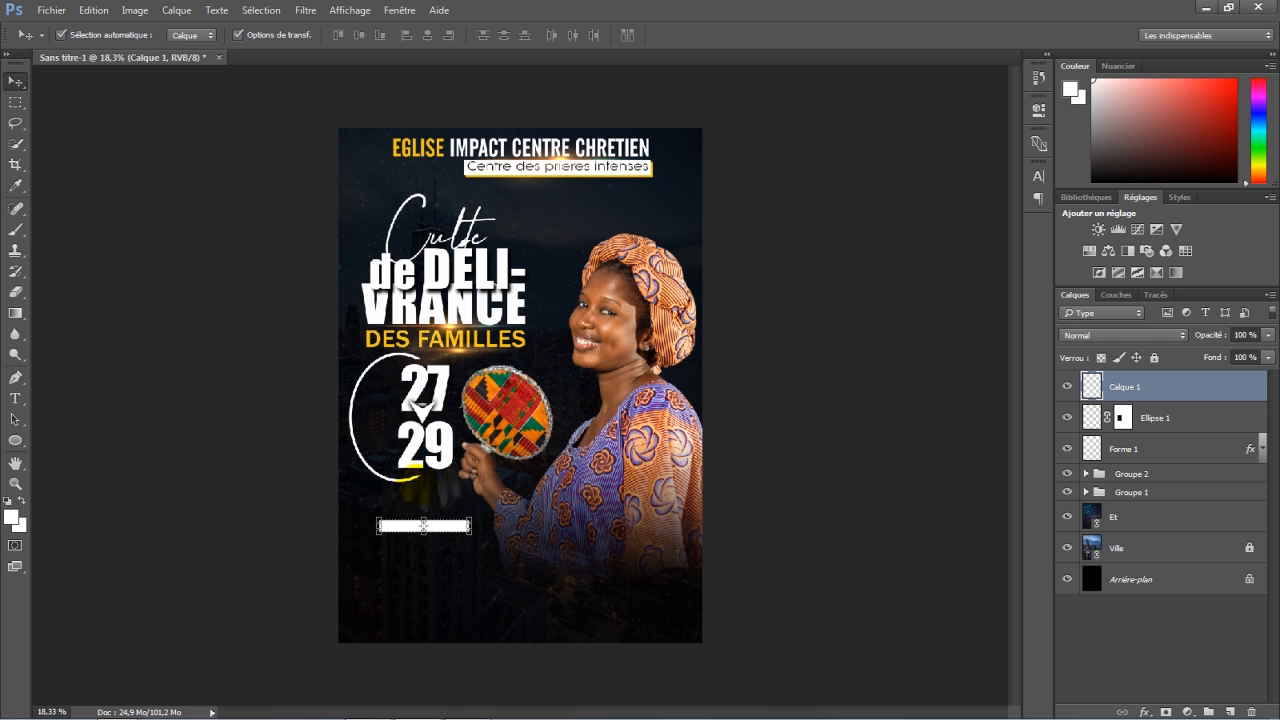
pyautogui.moveTo(430, 526); pyautogui.dragTo(412, 342)
pyautogui.scroll(5, 496, 367)
pyautogui.click(495, 347)
pyautogui.scroll(2, 329, 349)
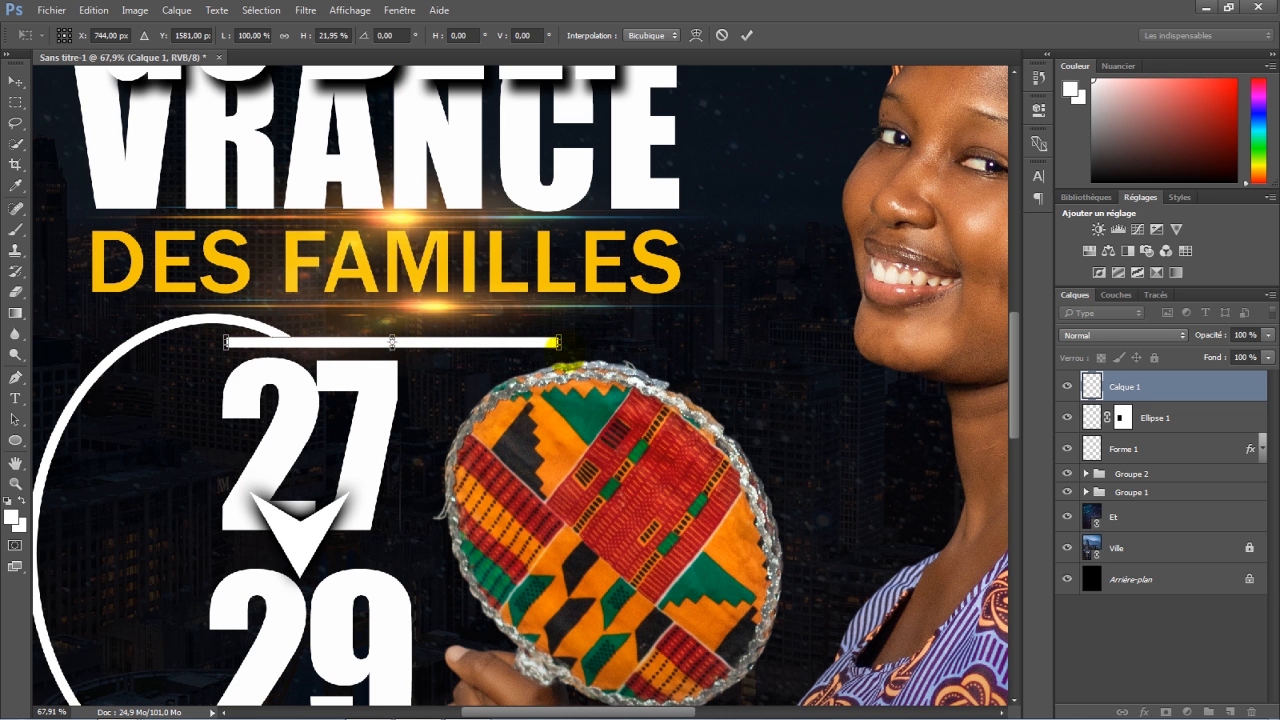
pyautogui.moveTo(556, 342); pyautogui.dragTo(398, 342)
pyautogui.click(746, 35)
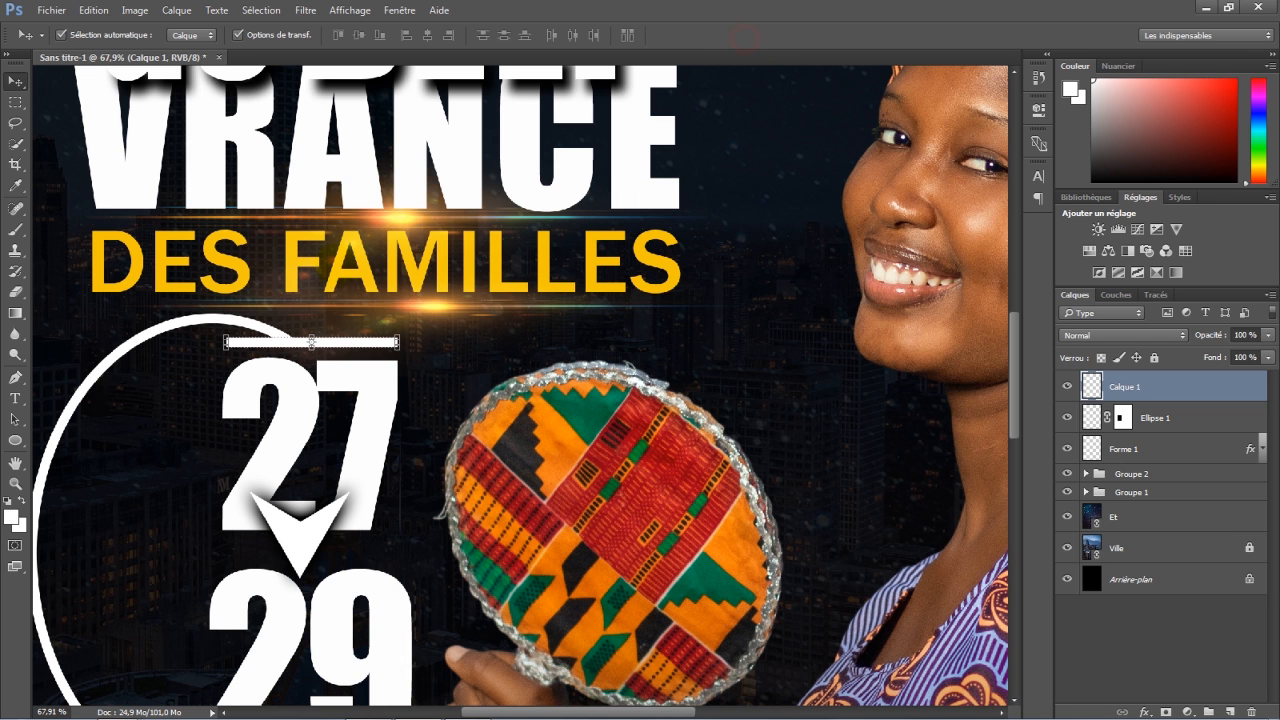
# Stretch the masked white ring around the dates to 109.10% of its width.
pyautogui.hotkey('alt', '[')
pyautogui.hotkey('ctrl', 't')
pyautogui.moveTo(397, 552); pyautogui.dragTo(430, 552)
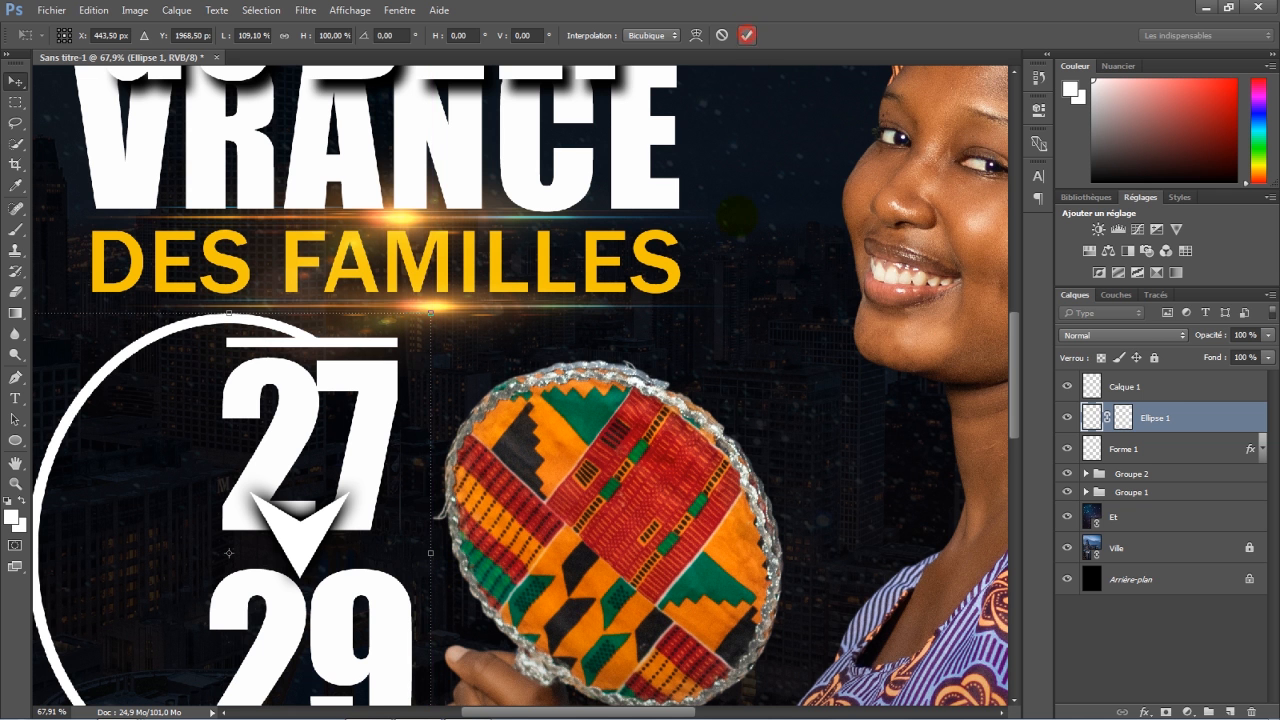
pyautogui.click(746, 35)
# Duplicate the thin white bar and place the copy just below the 29.
pyautogui.scroll(-2, 520, 400)
pyautogui.scroll(-2, 470, 362)
pyautogui.click(470, 358)
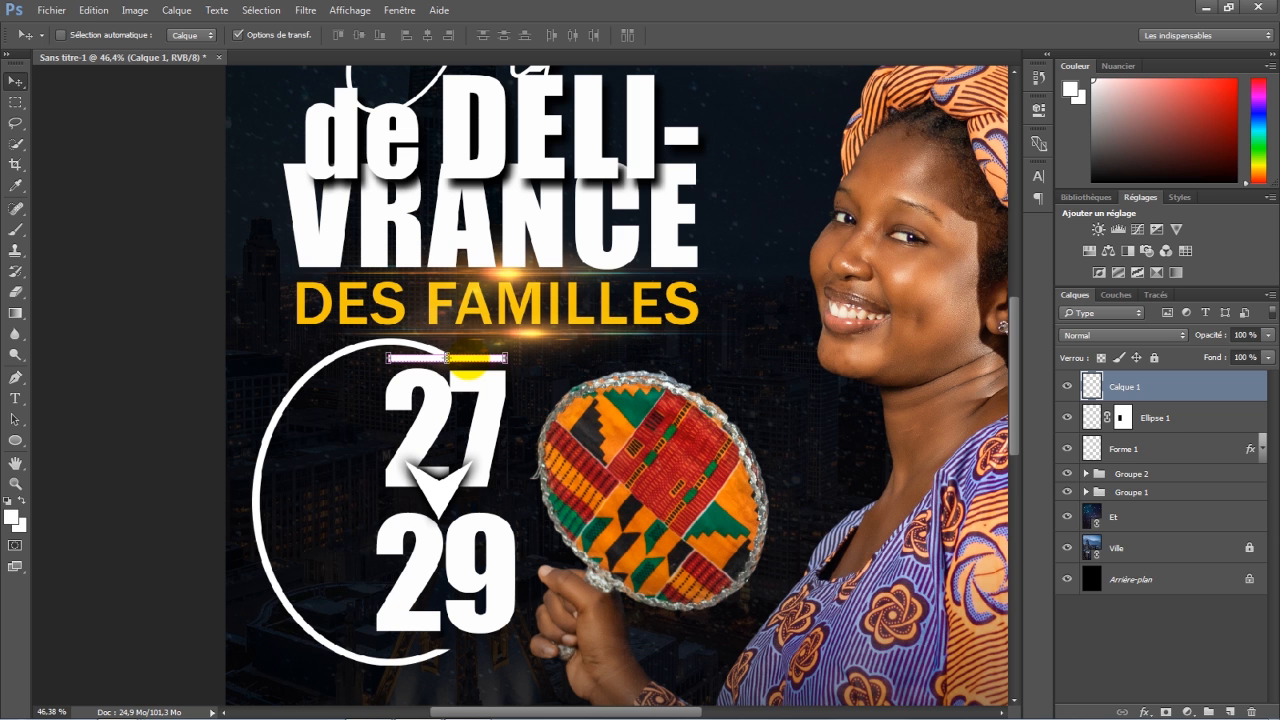
pyautogui.hotkey('ctrl', 'j')
pyautogui.moveTo(470, 360); pyautogui.dragTo(470, 638)
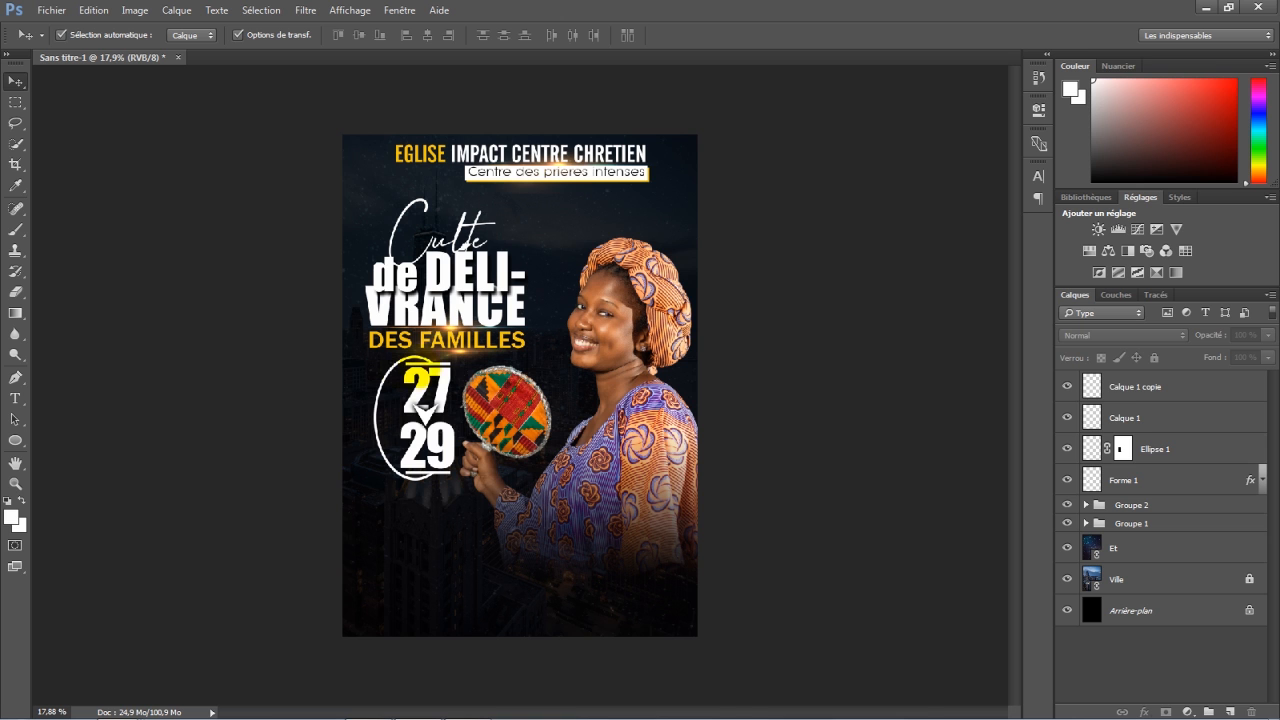
# Group the ring layer and the two white bar layers together.
pyautogui.click(1190, 384)
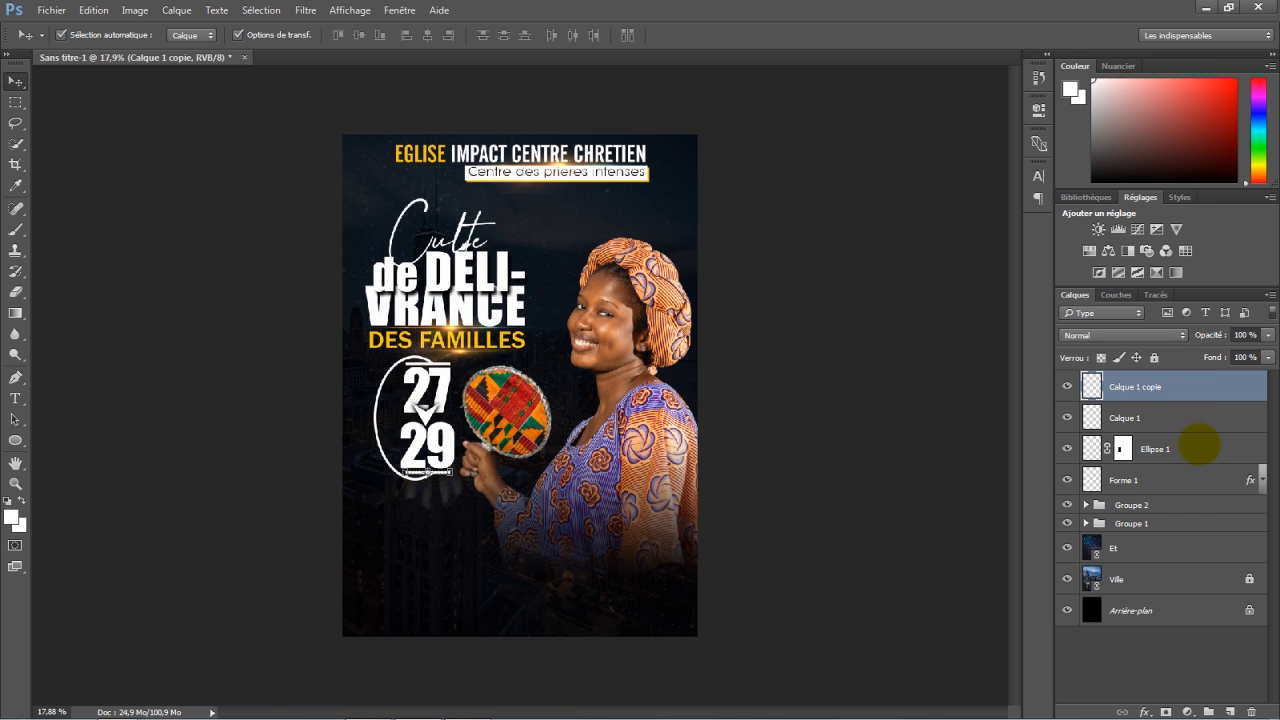
pyautogui.keyDown('shift'); pyautogui.click(1199, 444); pyautogui.keyUp('shift')
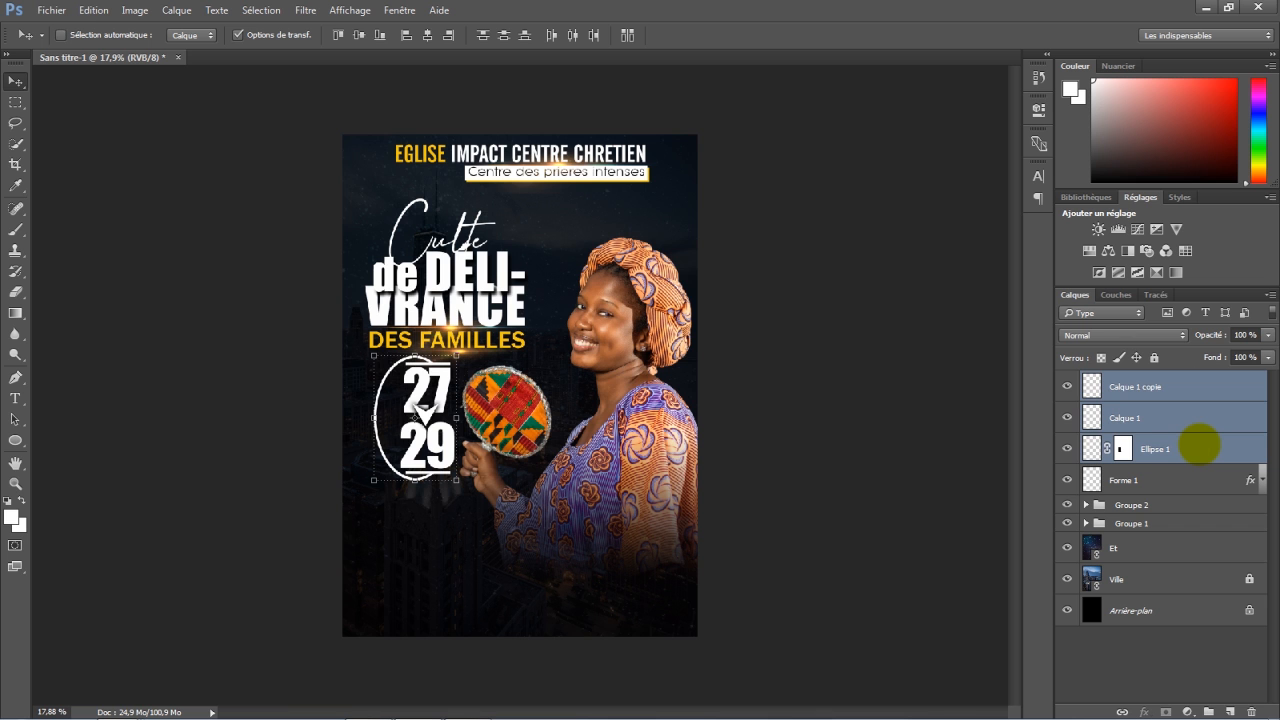
pyautogui.hotkey('ctrl', 'g')
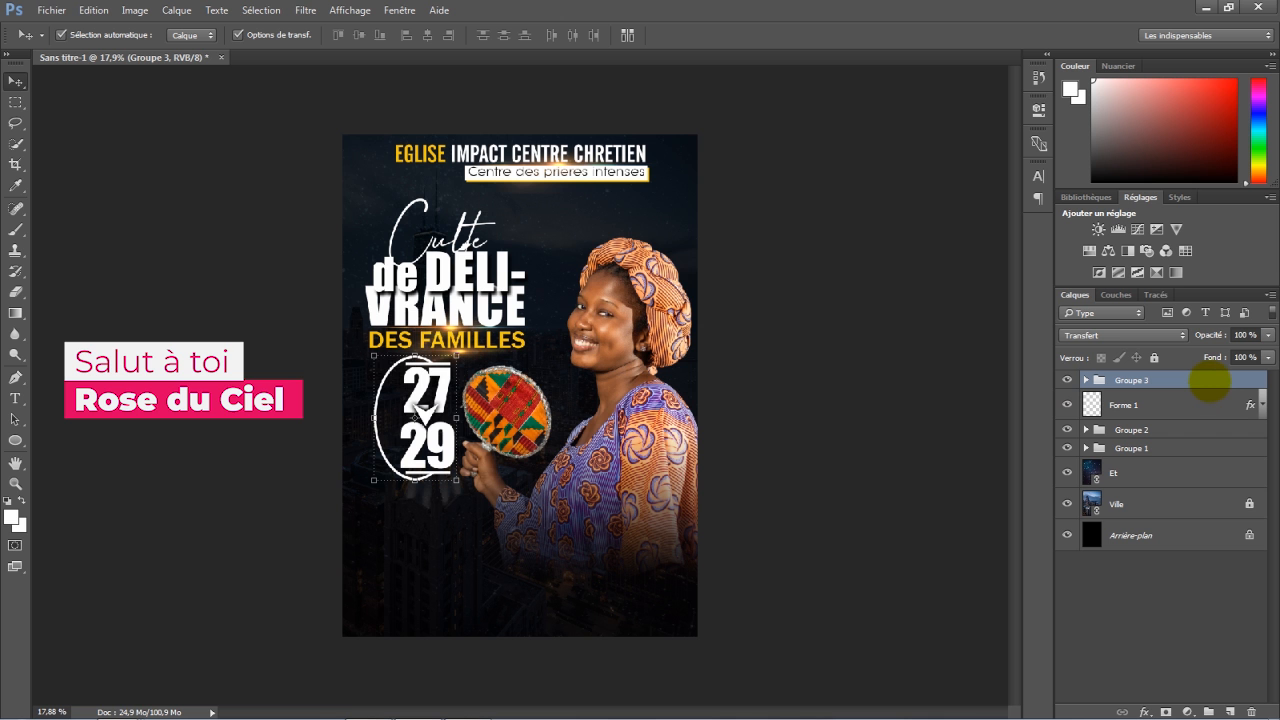
# Add a drop shadow in red f53939 to the group of ring and bars and shorten its distance.
pyautogui.doubleClick(1210, 380)
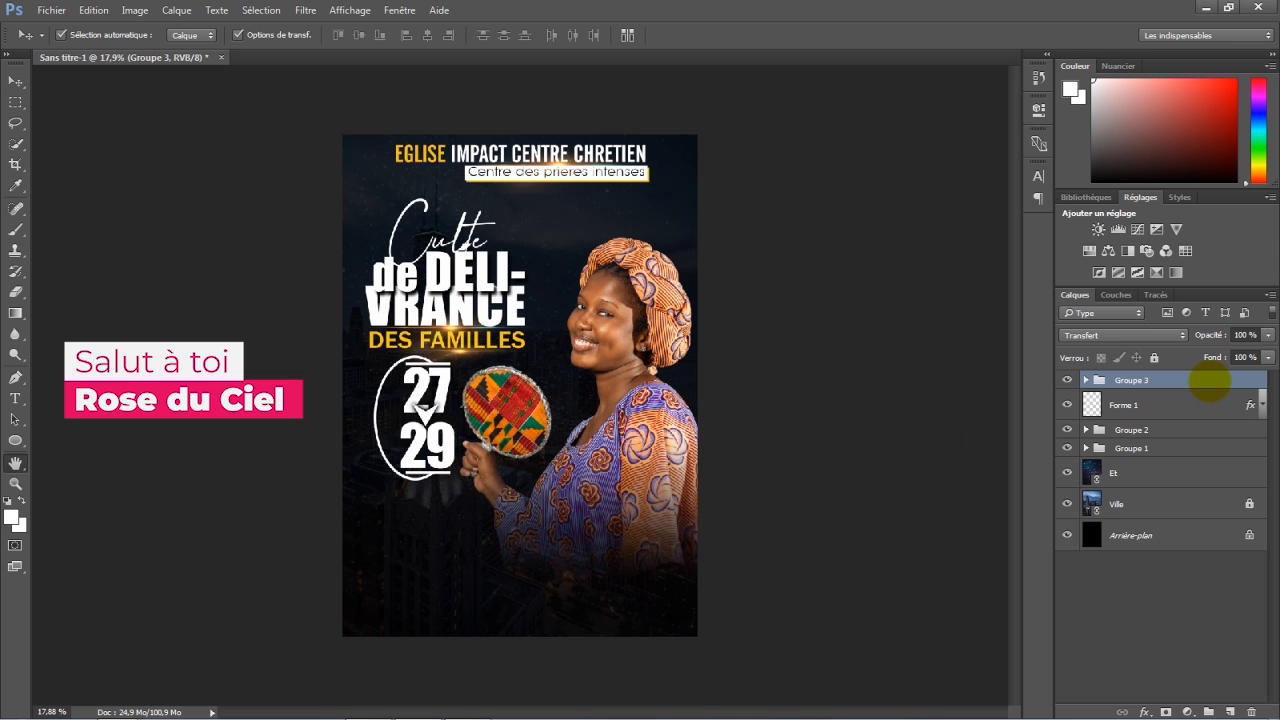
pyautogui.moveTo(600, 100); pyautogui.dragTo(985, 112)
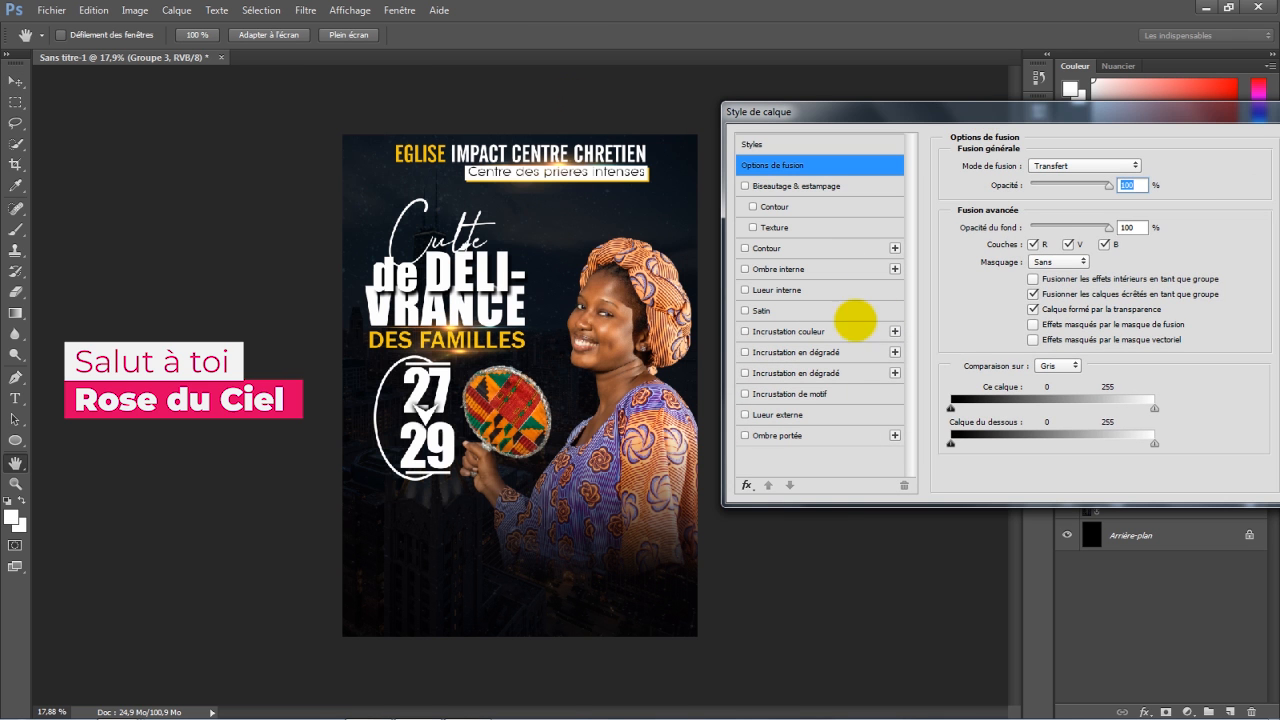
pyautogui.click(790, 435)
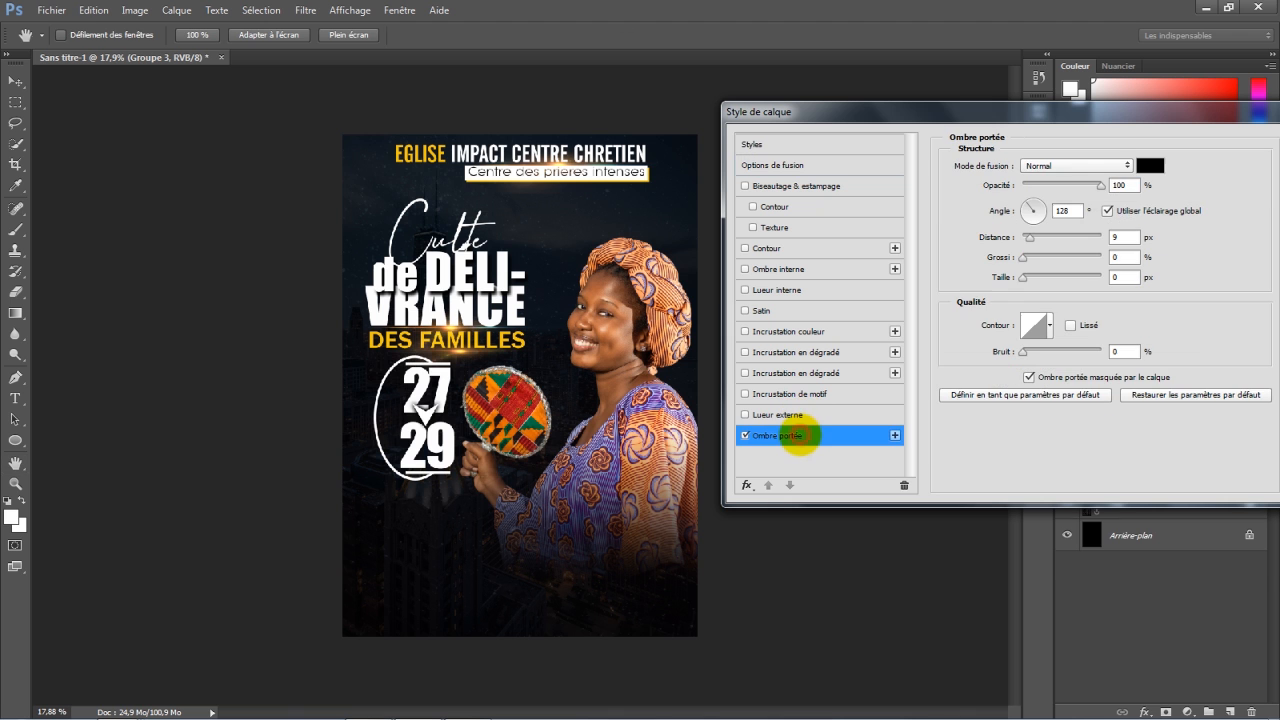
pyautogui.click(1148, 166)
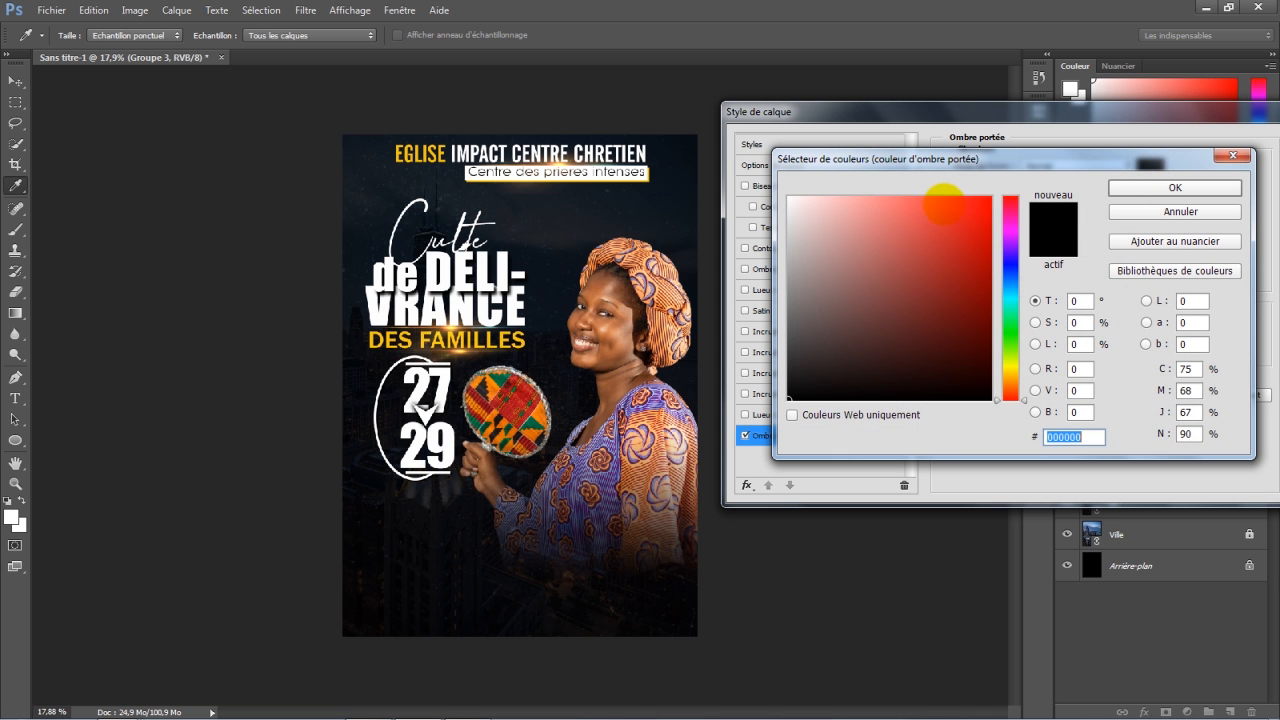
pyautogui.click(944, 204)
pyautogui.click(1163, 187)
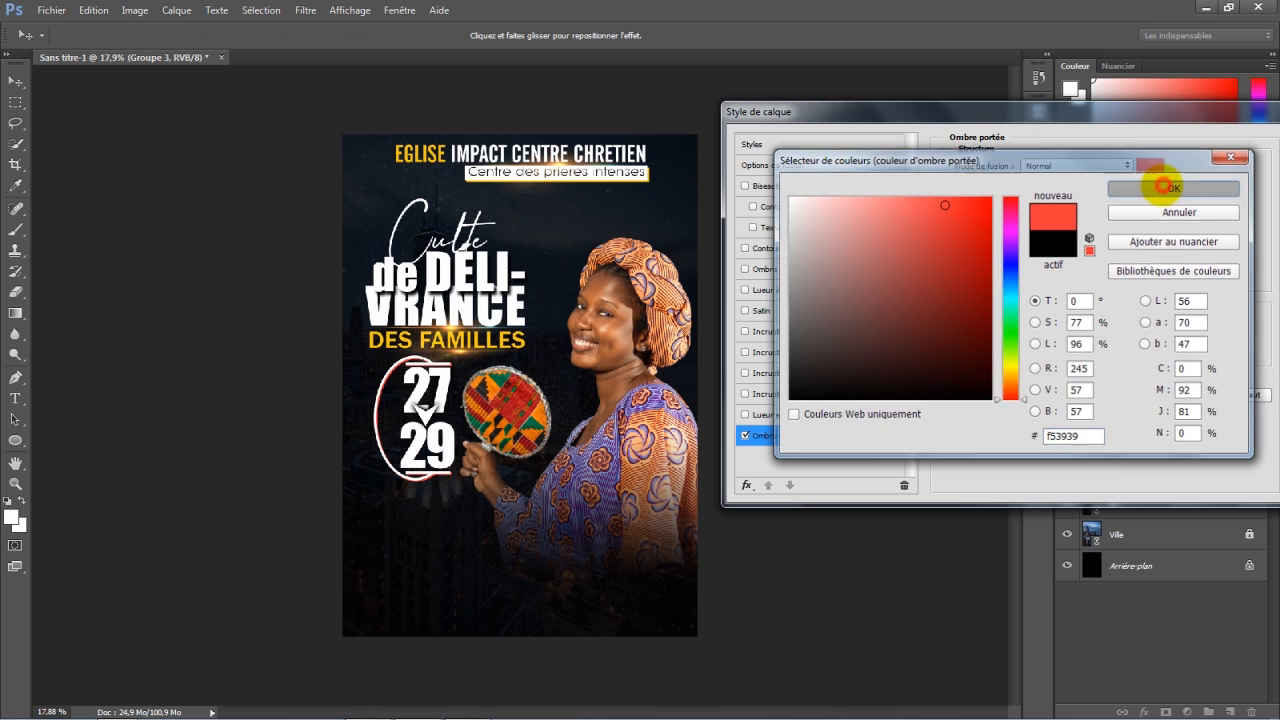
pyautogui.click(1028, 239)
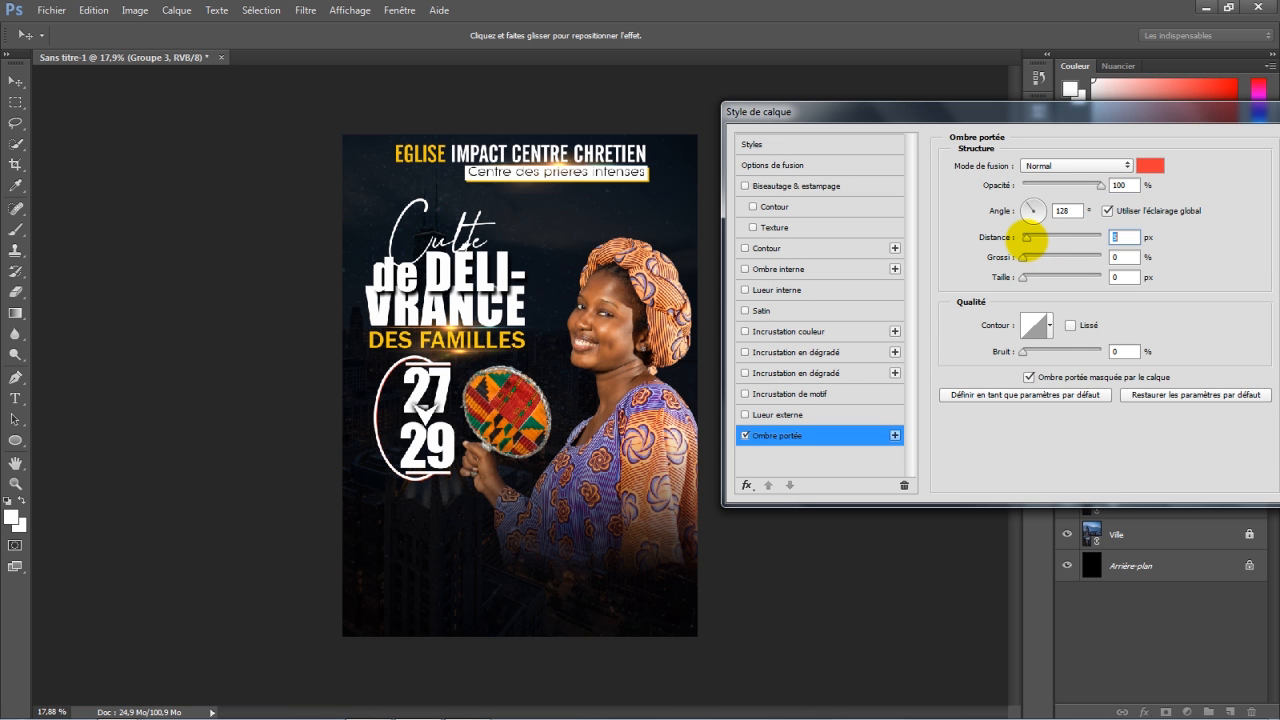
pyautogui.moveTo(1090, 112); pyautogui.dragTo(870, 135)
pyautogui.click(1092, 165)
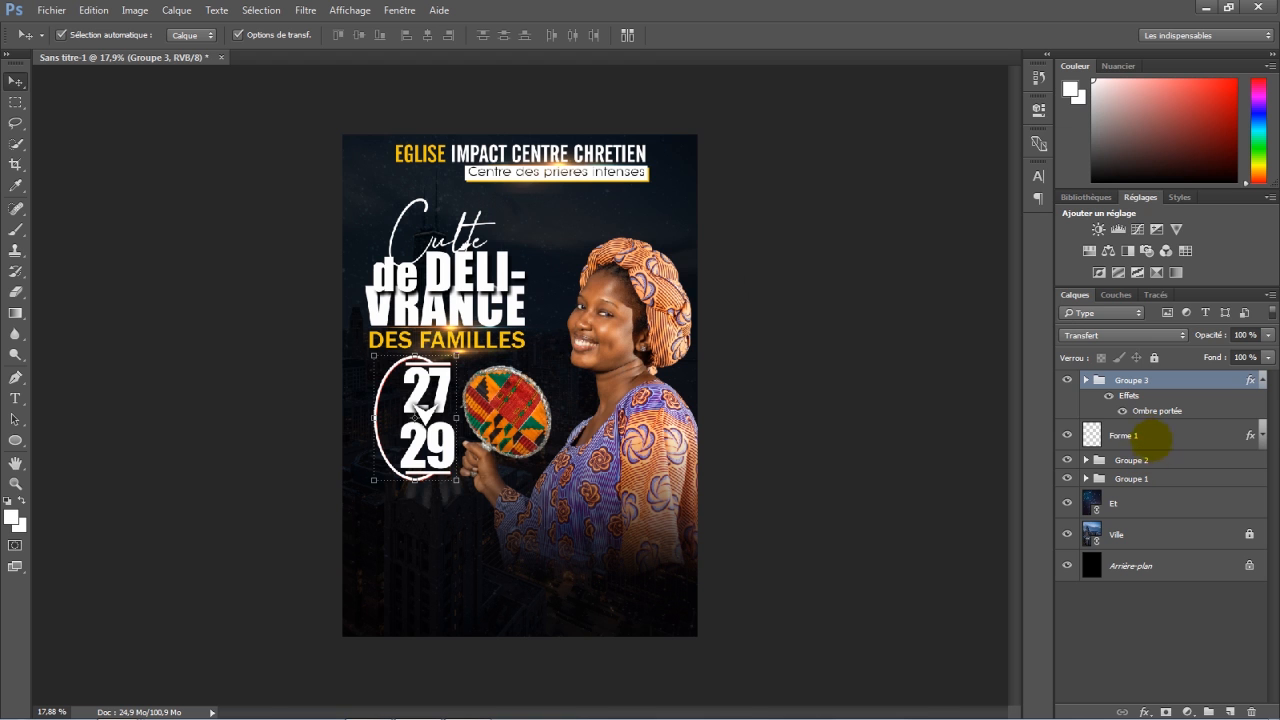
# Try grouping the ring group with the arrowhead layer and the title group, and toggle the combined group's visibility.
pyautogui.keyDown('ctrl'); pyautogui.click(1150, 437); pyautogui.keyUp('ctrl')
pyautogui.keyDown('ctrl'); pyautogui.click(1155, 457); pyautogui.keyUp('ctrl')
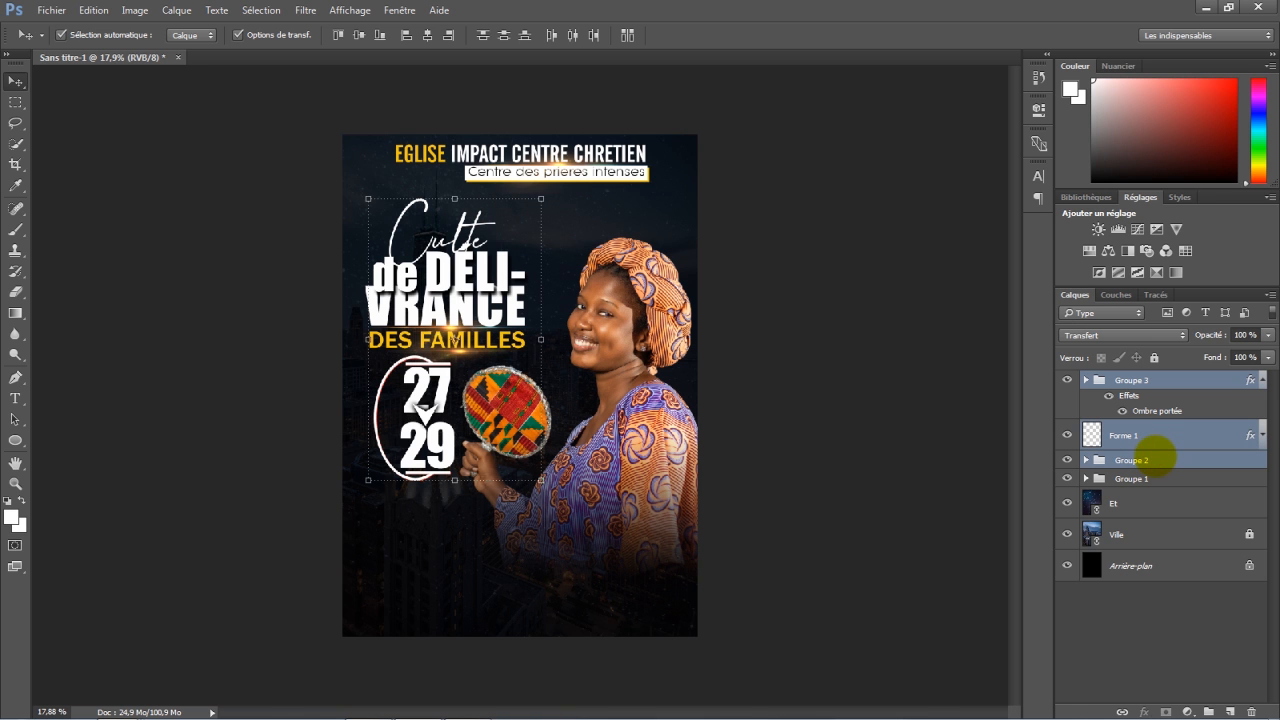
pyautogui.hotkey('ctrl', 'g')
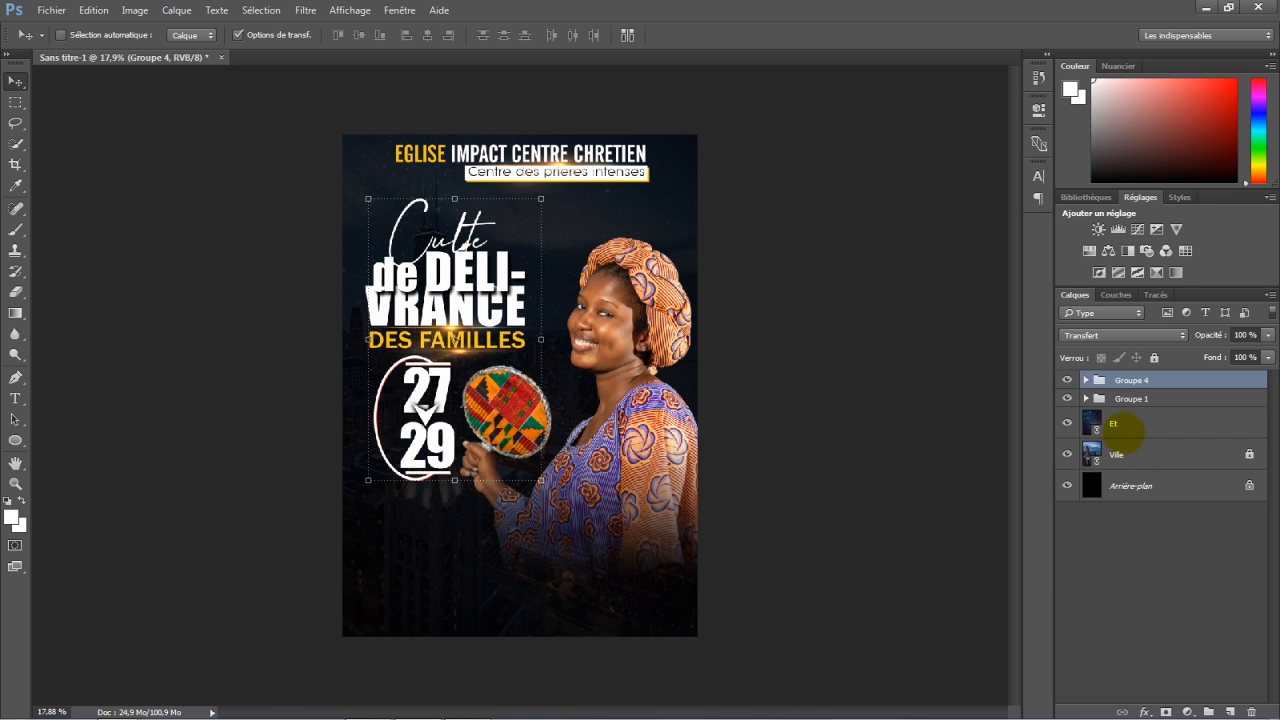
pyautogui.click(1067, 380)
pyautogui.click(1067, 380)
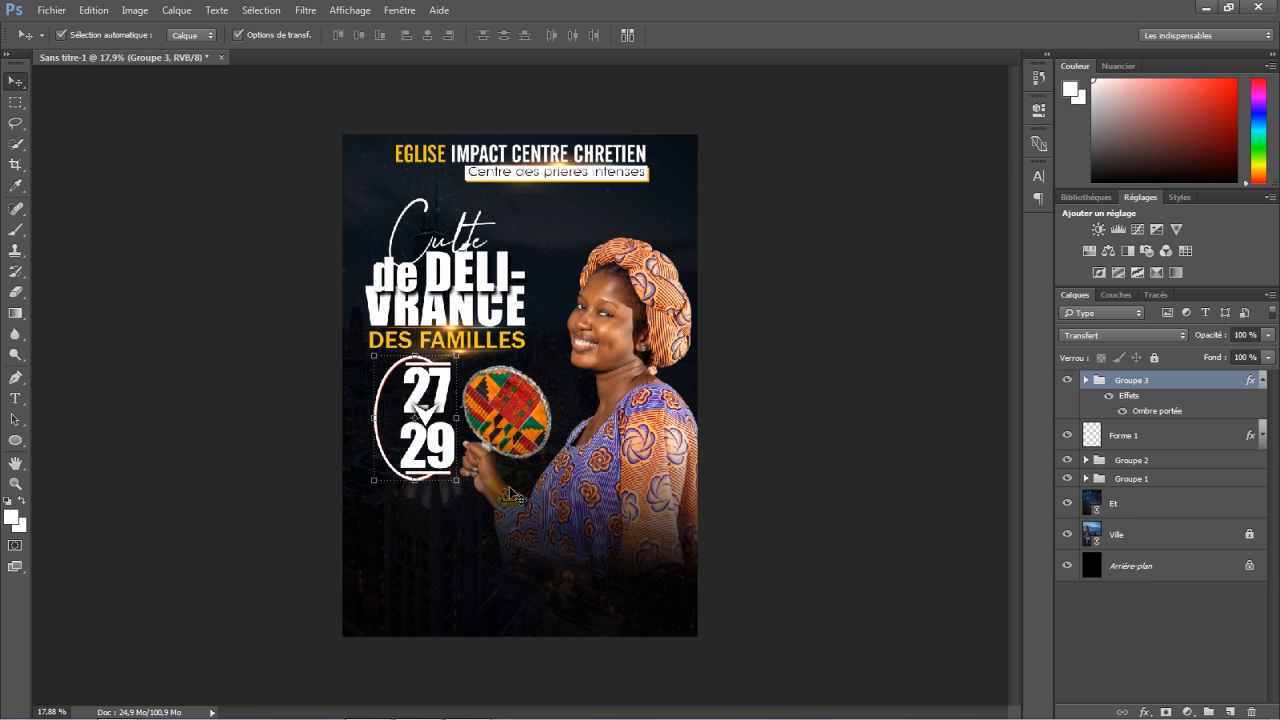
# Add the yellow text "SORS DE LA" in Beatnik SF Regular at 37.84 pt and position it in the poster's lower centre.
pyautogui.click(15, 398)
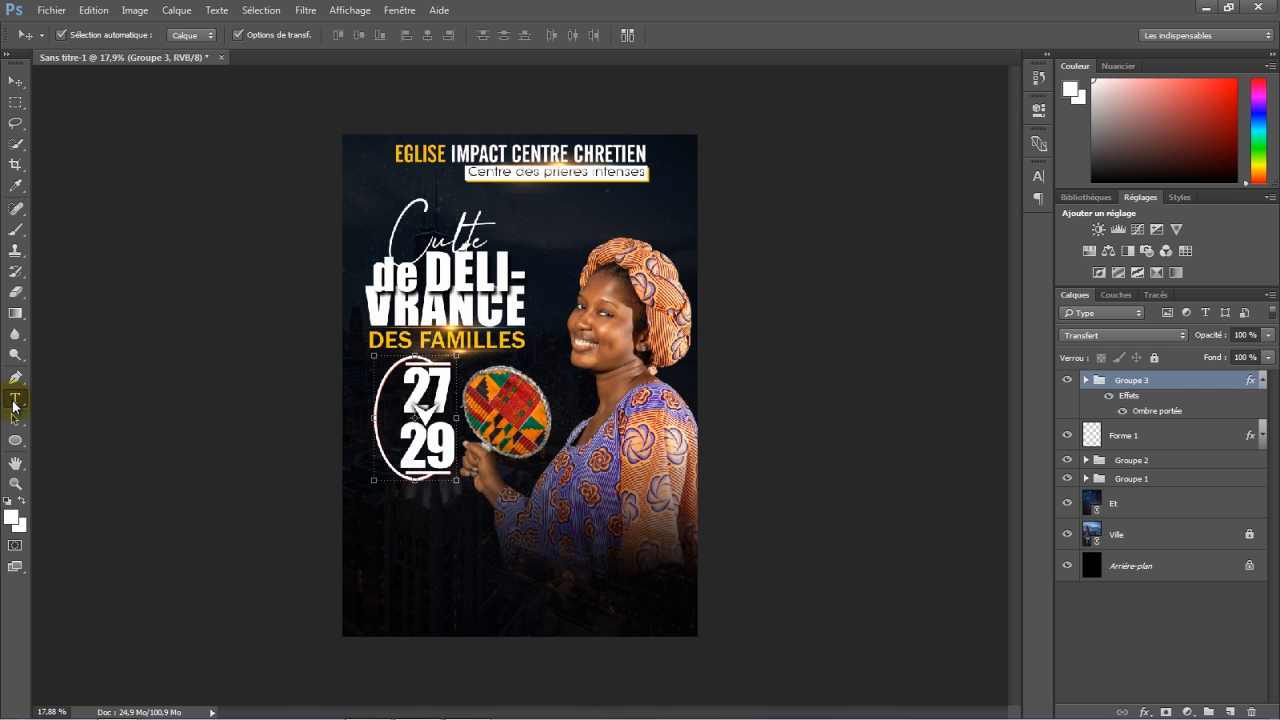
pyautogui.click(393, 524)
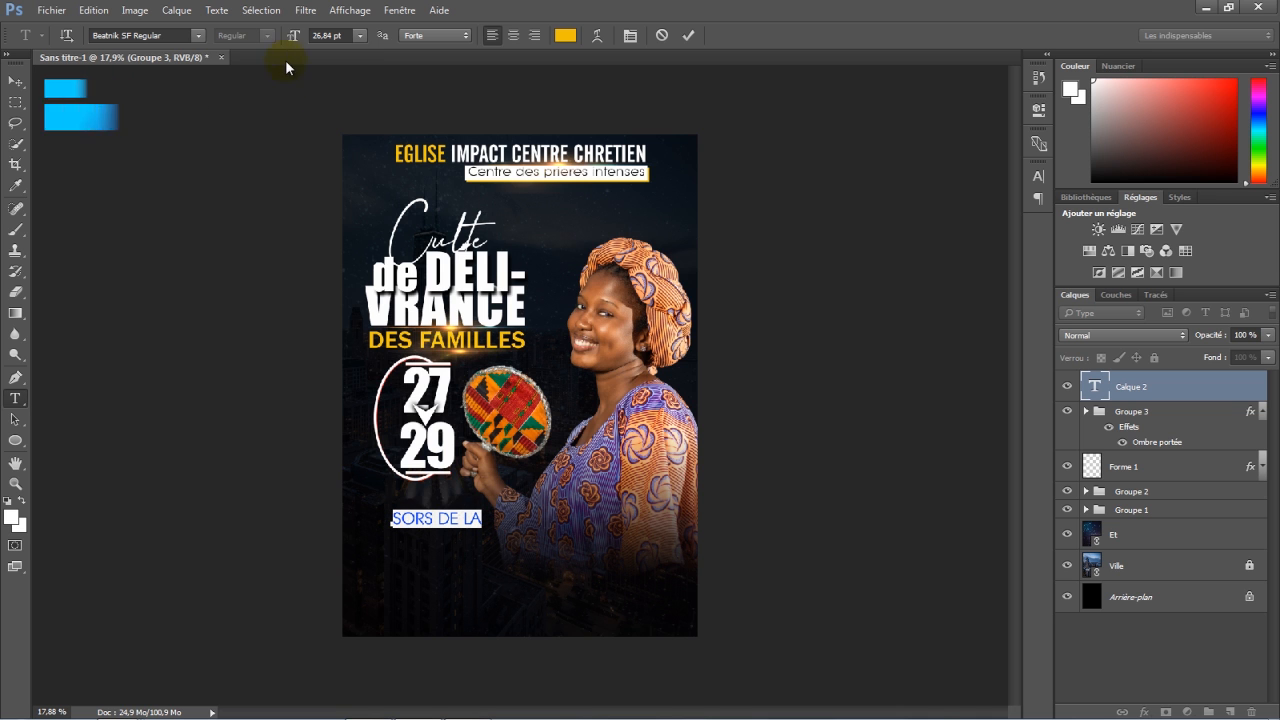
pyautogui.moveTo(287, 37); pyautogui.dragTo(295, 40)
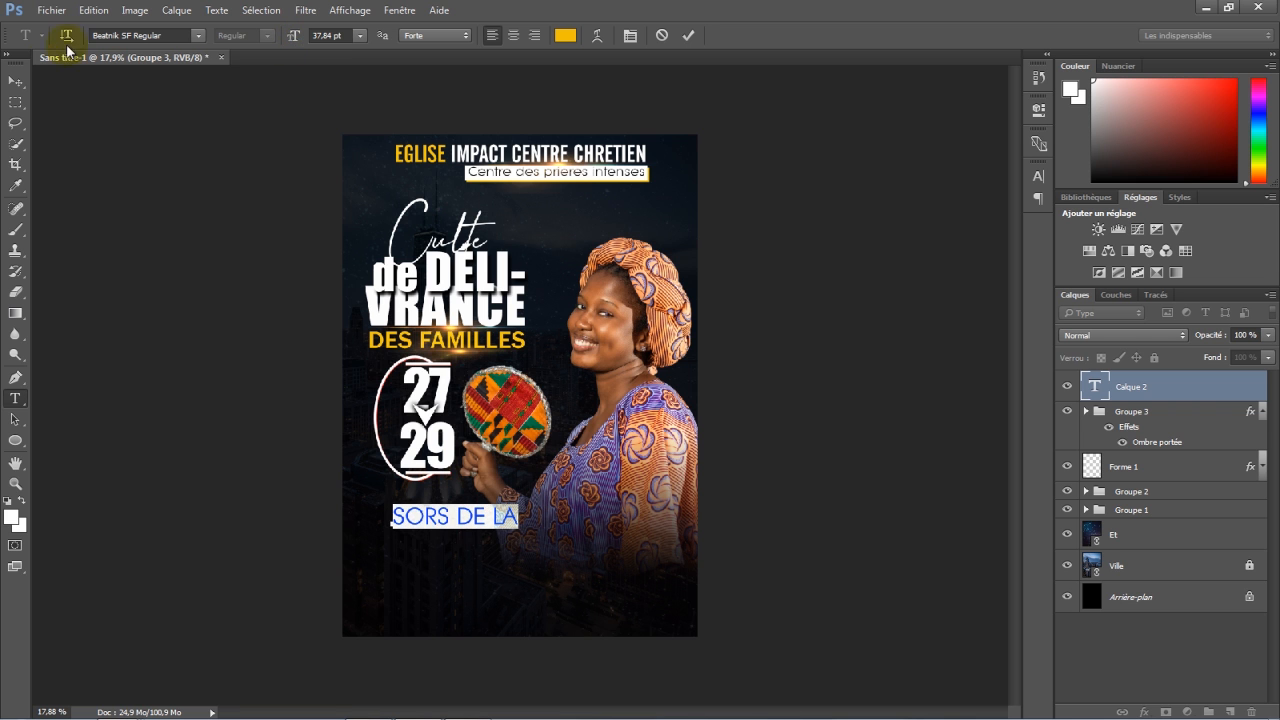
pyautogui.click(15, 81)
pyautogui.moveTo(502, 523); pyautogui.dragTo(542, 560)
# Add the white text "MALÉDICTION" in Impact Regular at 37.84 pt just below the "SORS DE LA" line.
pyautogui.hotkey('ctrl', 'j')
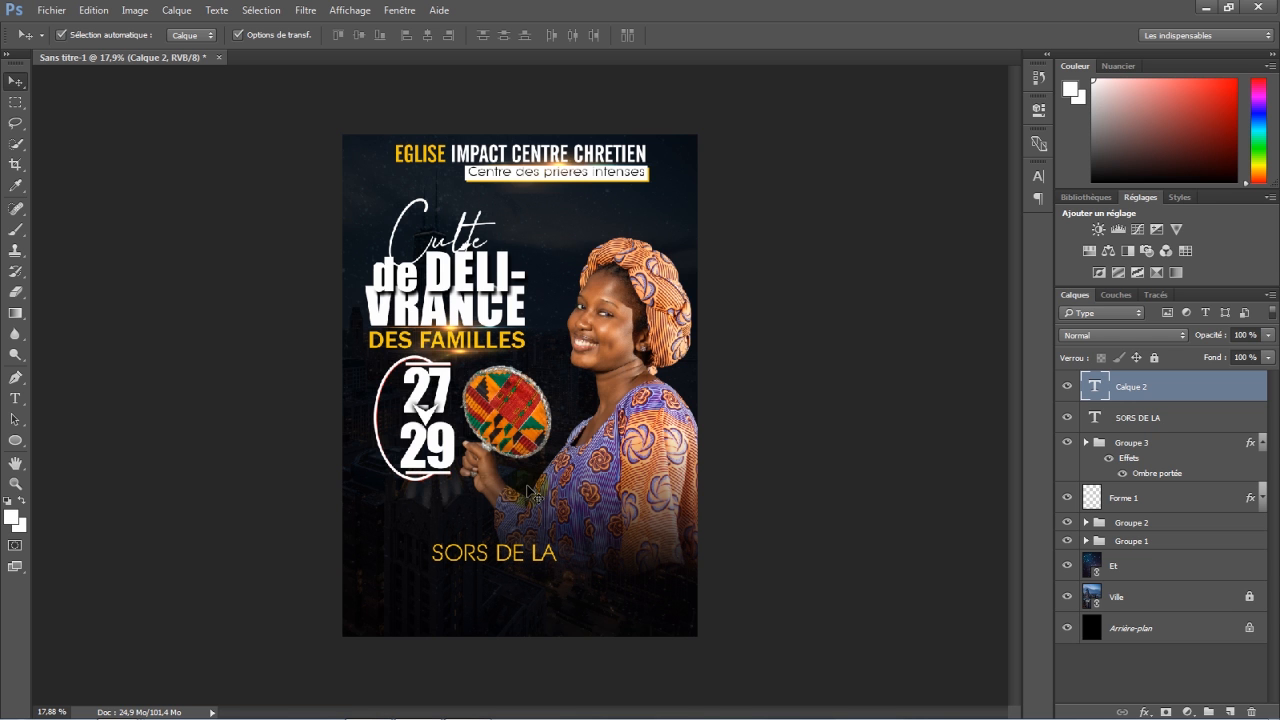
pyautogui.click(18, 402)
pyautogui.click(385, 589)
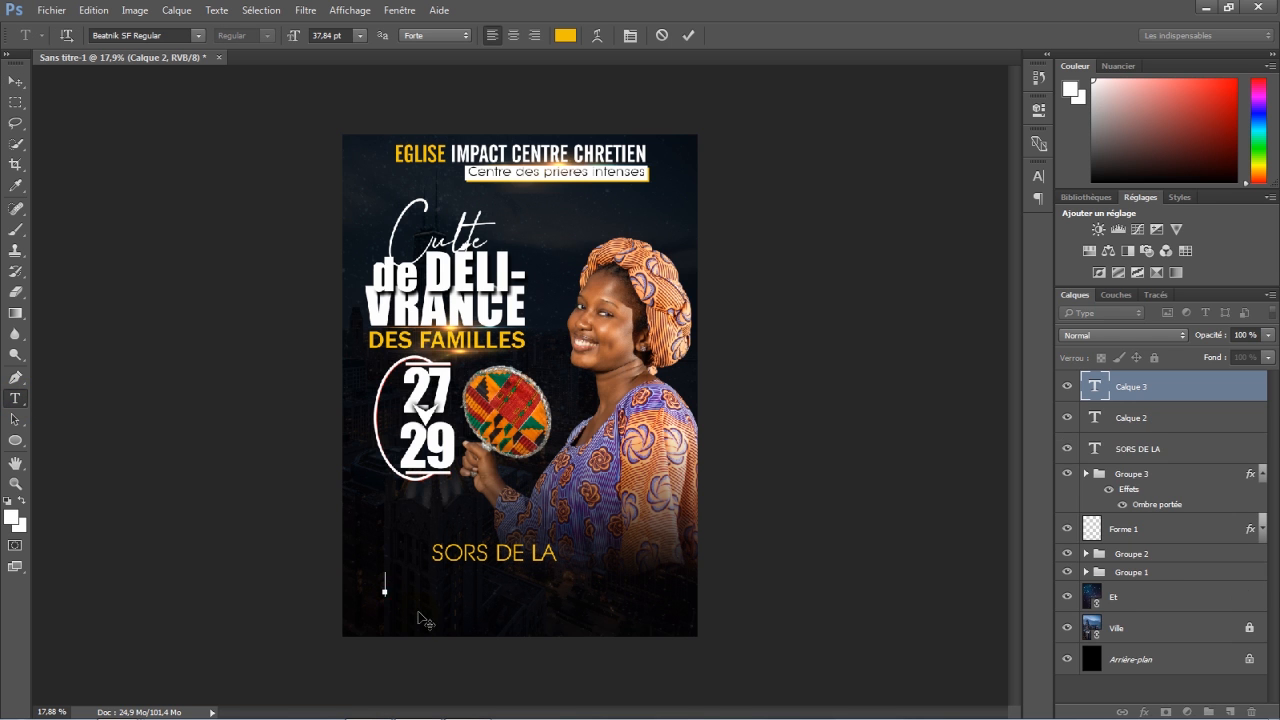
pyautogui.click(178, 35)
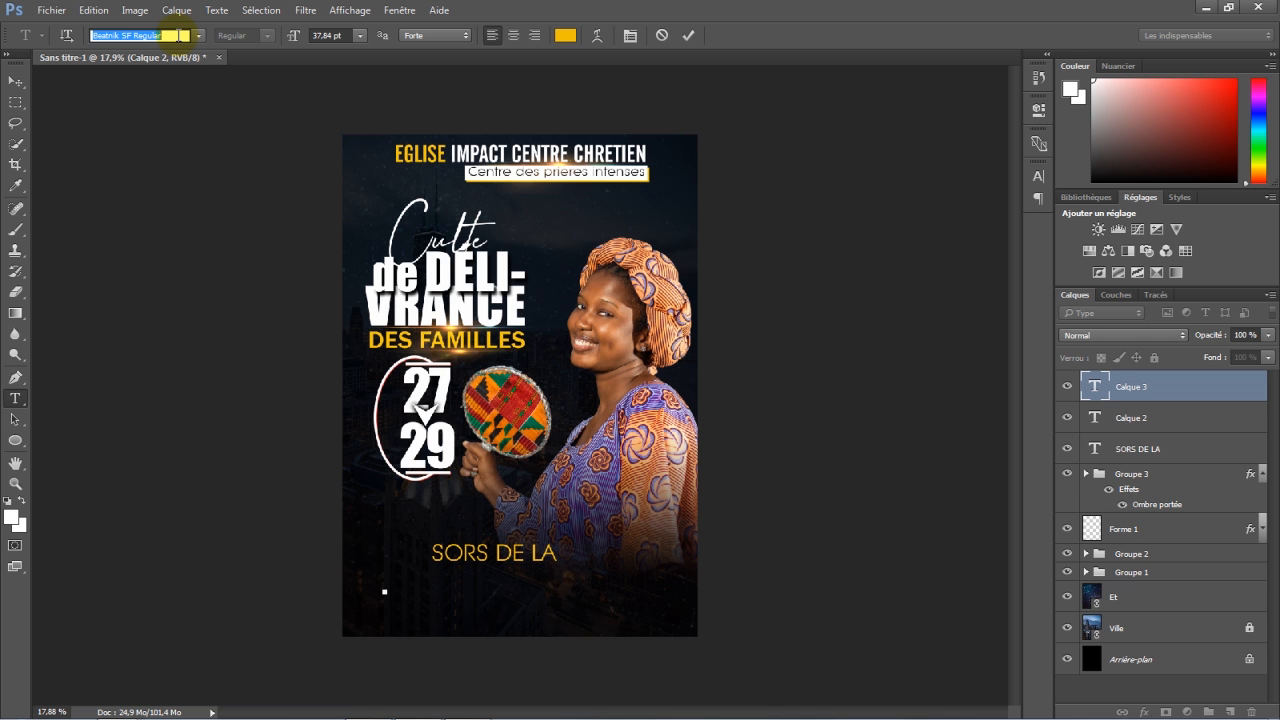
pyautogui.write('imp')
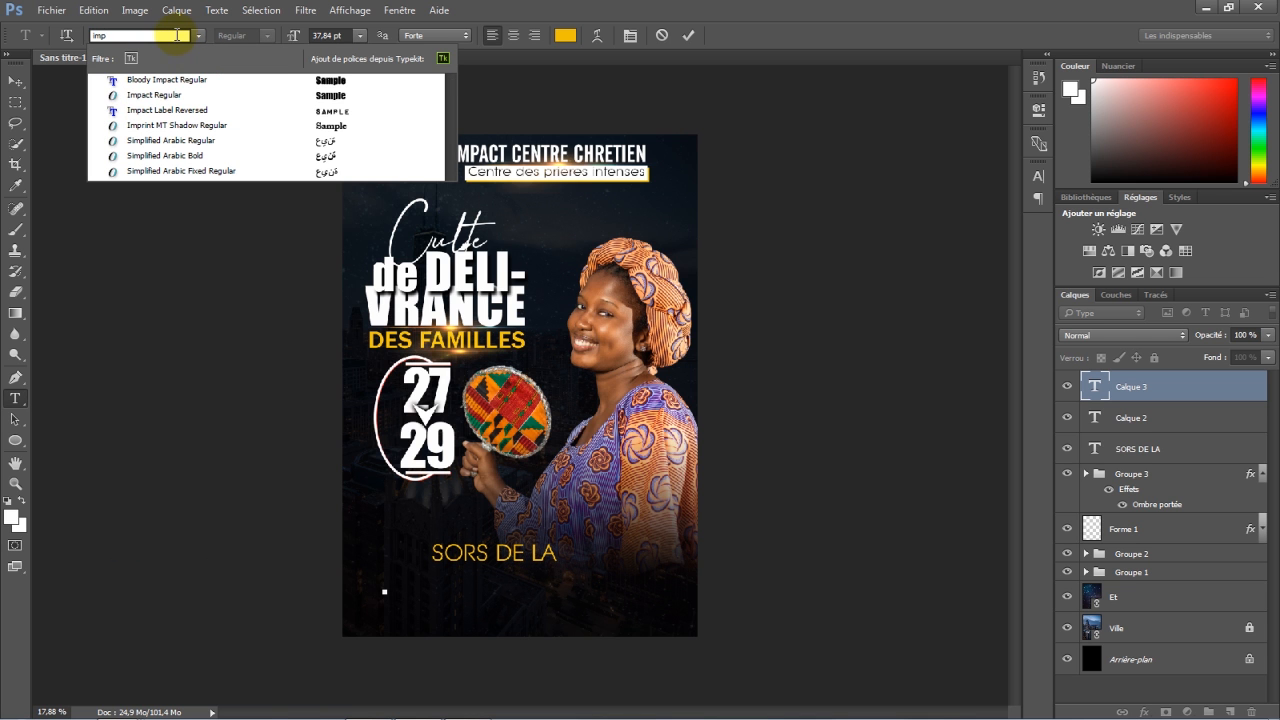
pyautogui.click(162, 95)
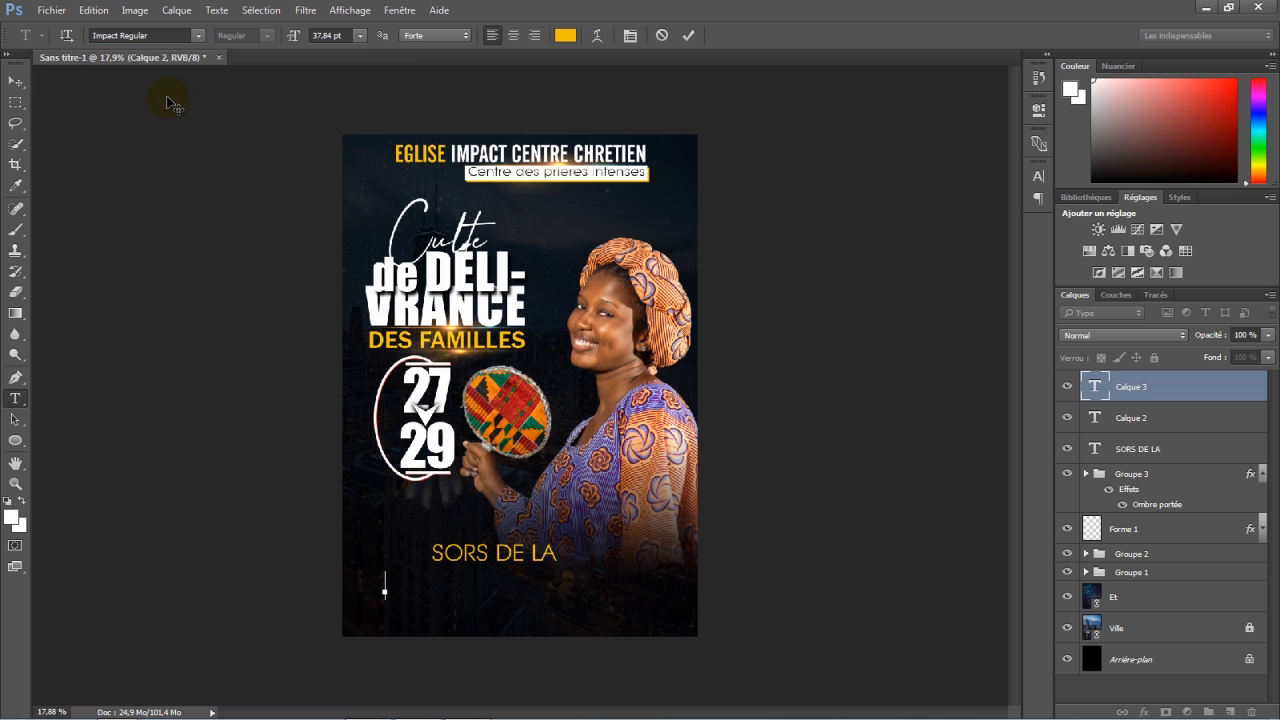
pyautogui.click(576, 36)
pyautogui.moveTo(806, 200); pyautogui.dragTo(785, 203)
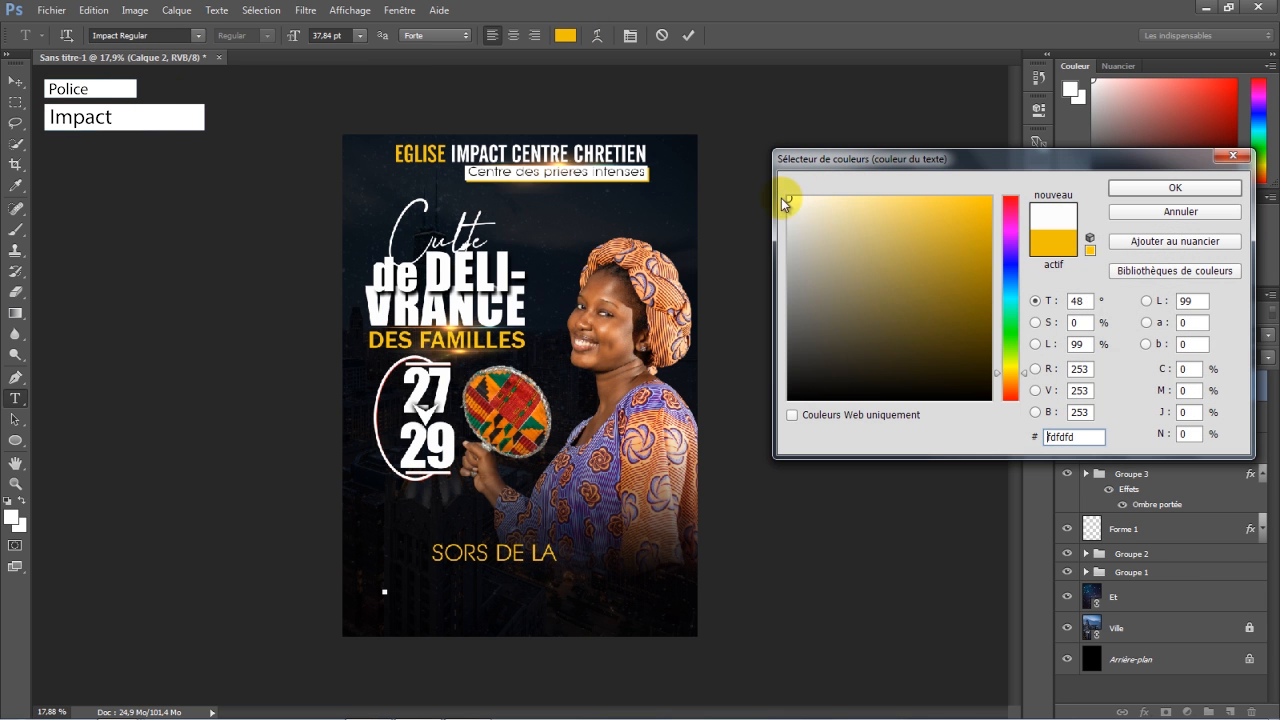
pyautogui.click(1125, 188)
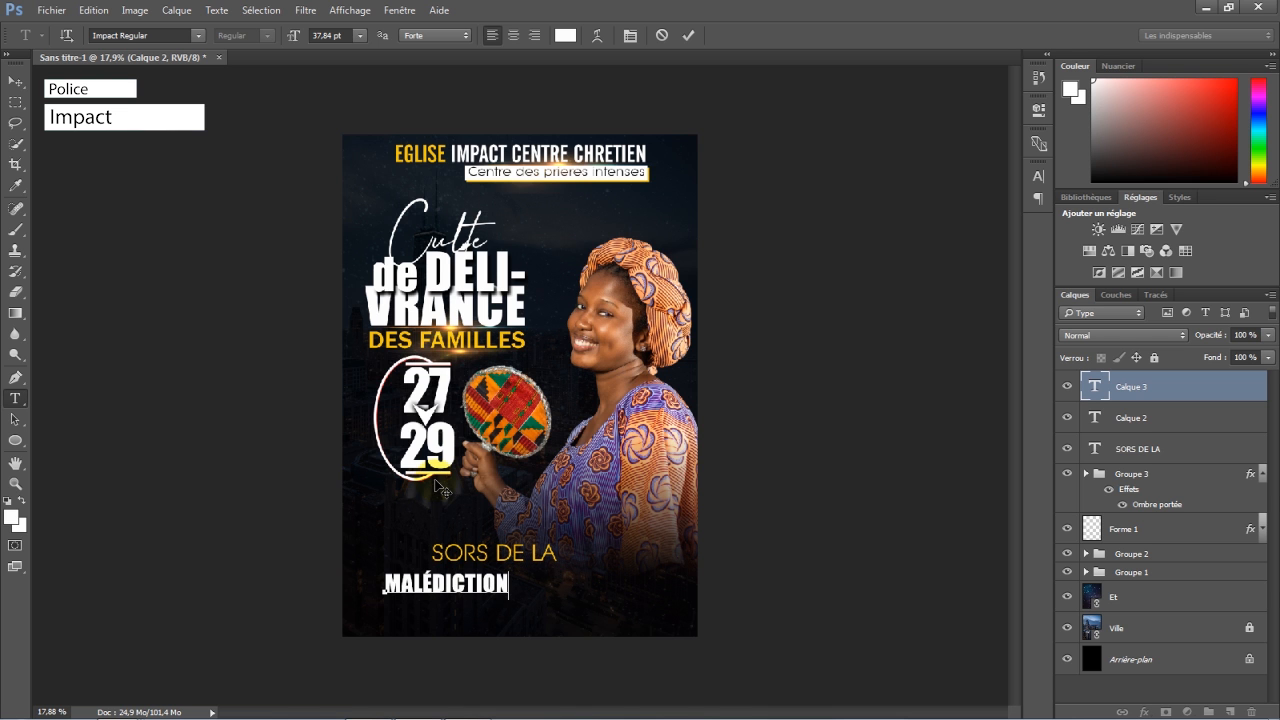
pyautogui.click(16, 85)
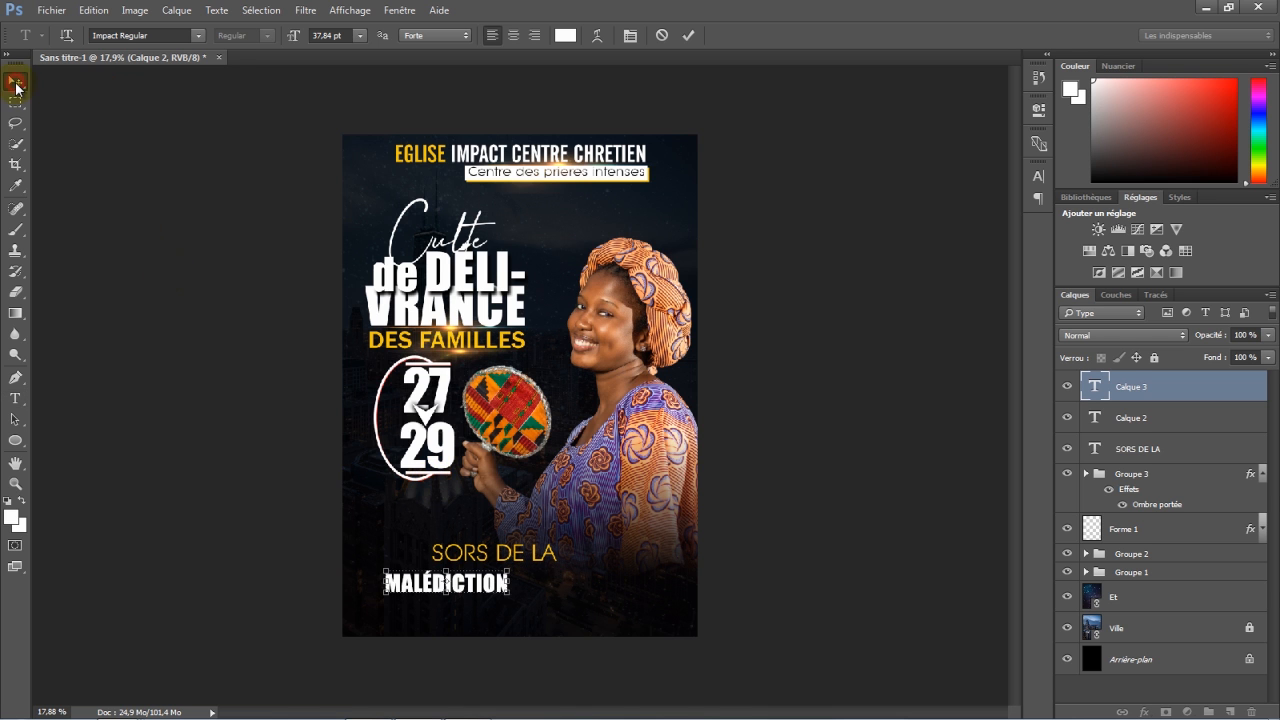
# Enlarge the "MALÉDICTION" text to about 188% and place it directly beneath the "SORS DE LA" line.
pyautogui.click(509, 592)
pyautogui.click(284, 37)
pyautogui.moveTo(510, 597); pyautogui.dragTo(617, 625)
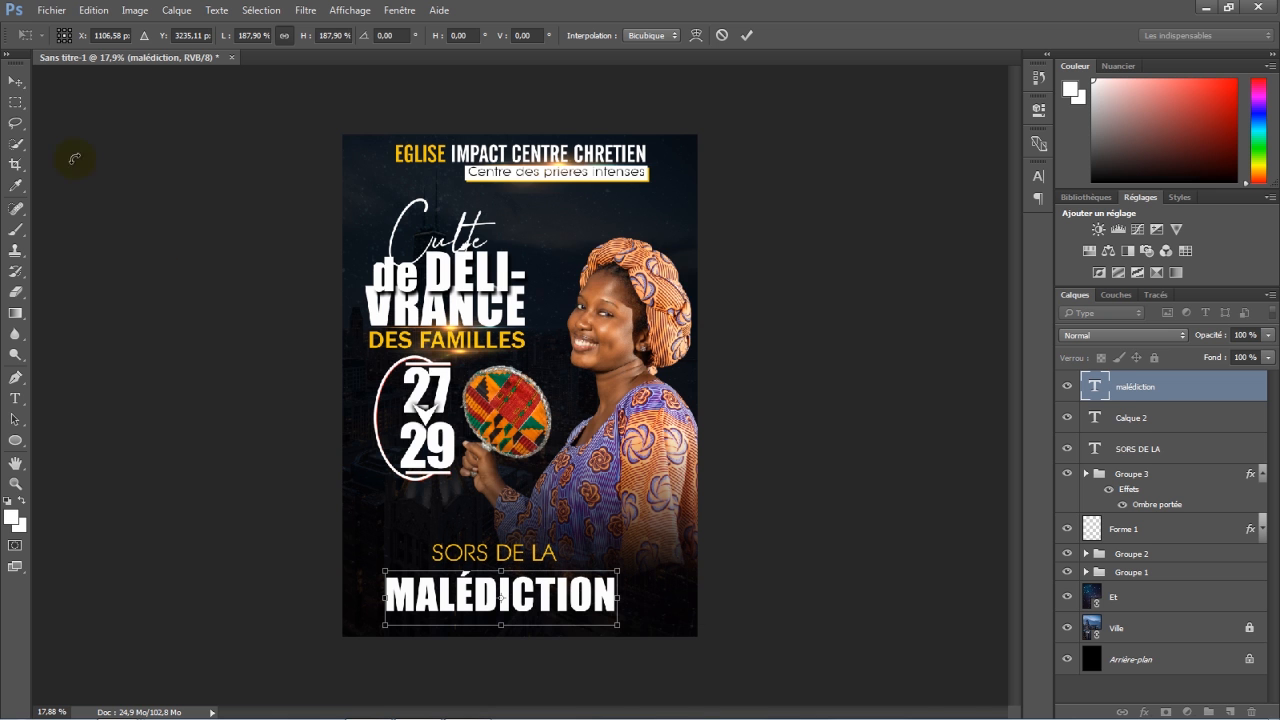
pyautogui.click(17, 84)
pyautogui.click(588, 272)
pyautogui.moveTo(561, 594); pyautogui.dragTo(518, 550)
pyautogui.click(595, 495)
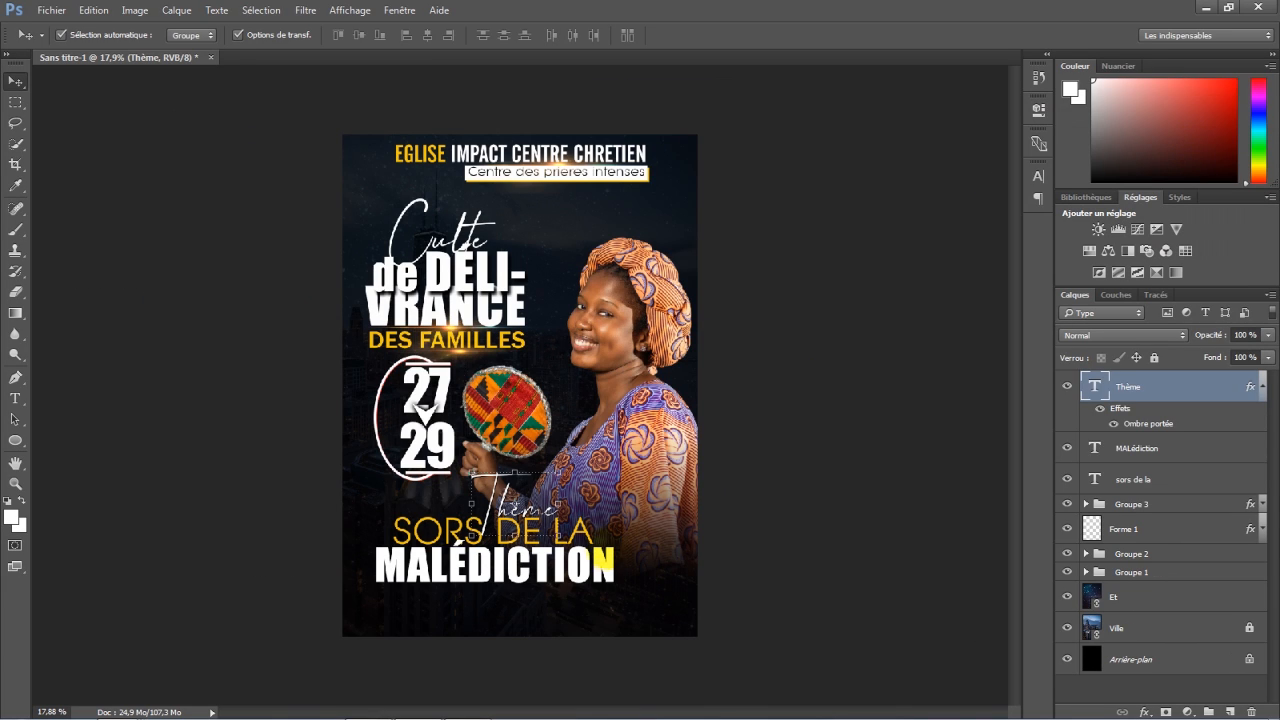
# Add a color overlay in green 11f89c to the "MALÉDICTION" text layer.
pyautogui.click(584, 558)
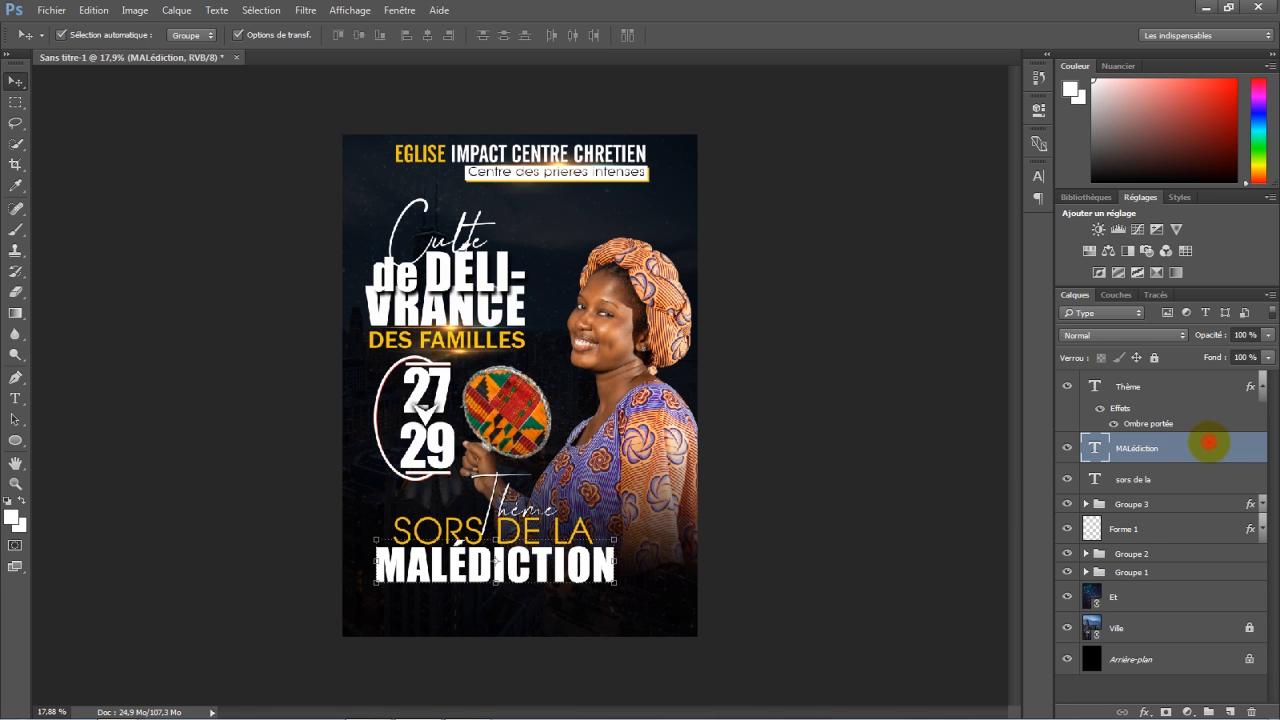
pyautogui.doubleClick(1209, 442)
pyautogui.moveTo(782, 112); pyautogui.dragTo(777, 148)
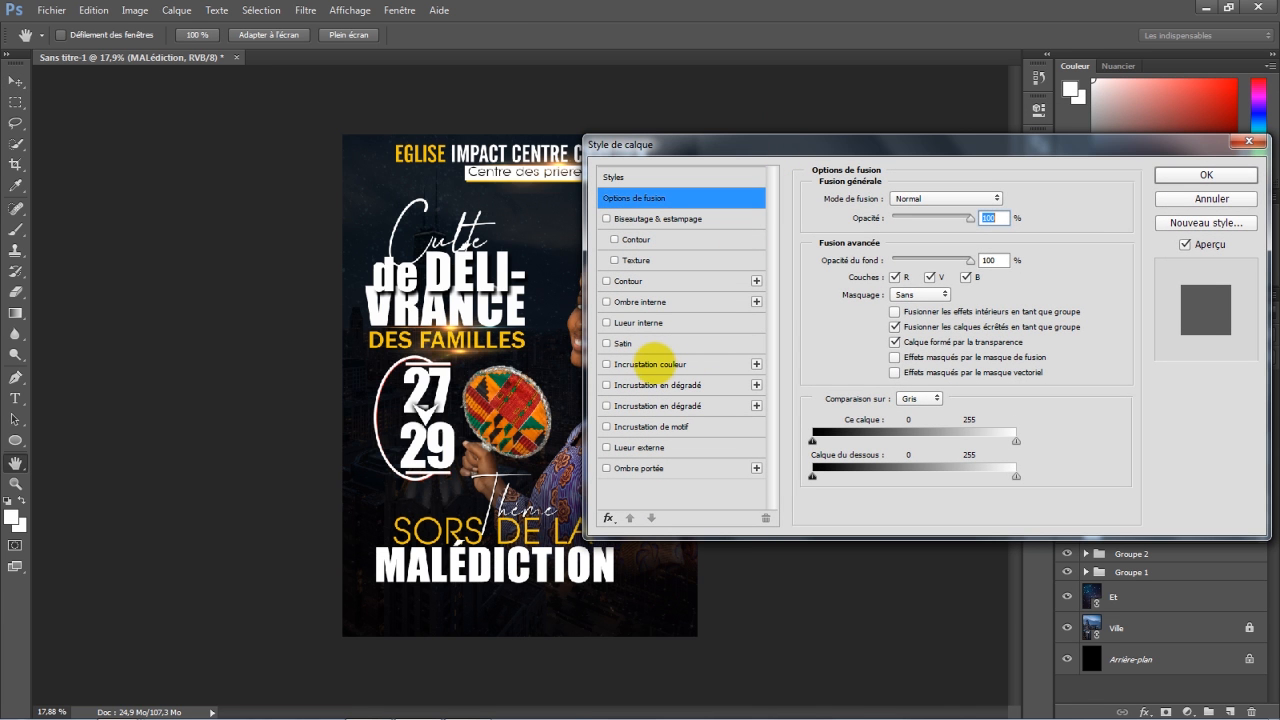
pyautogui.click(637, 363)
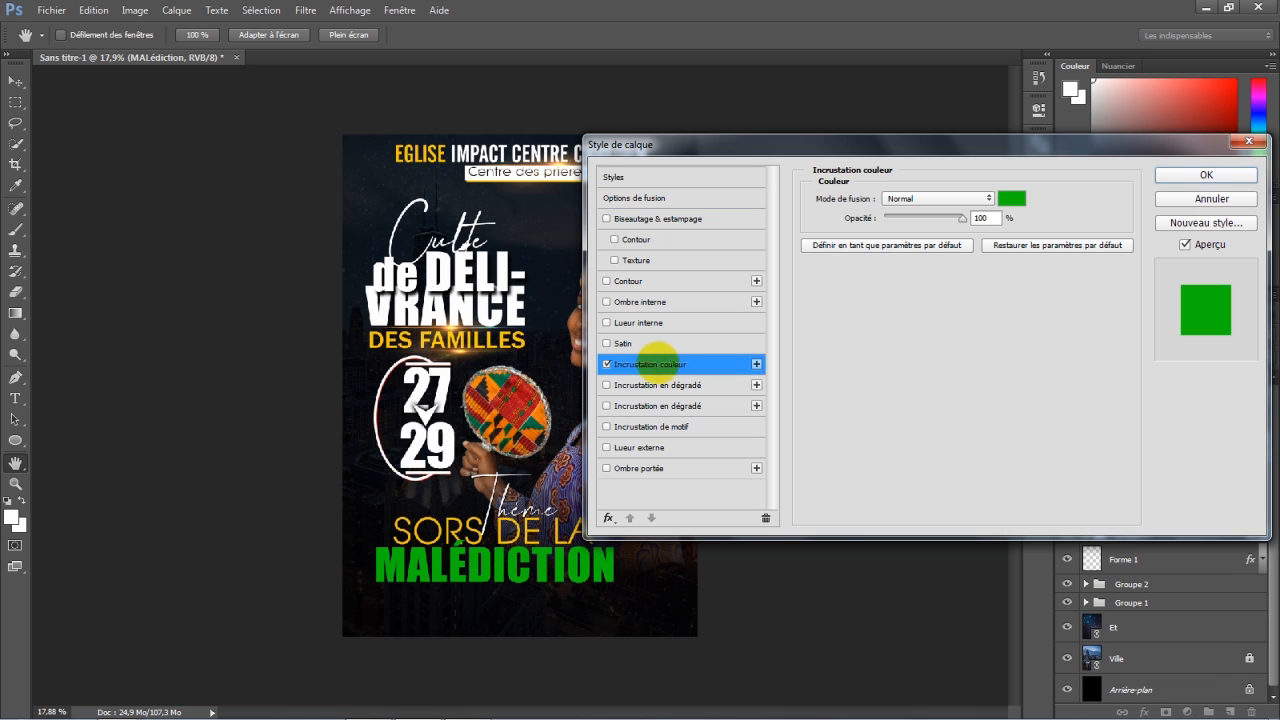
pyautogui.click(1016, 199)
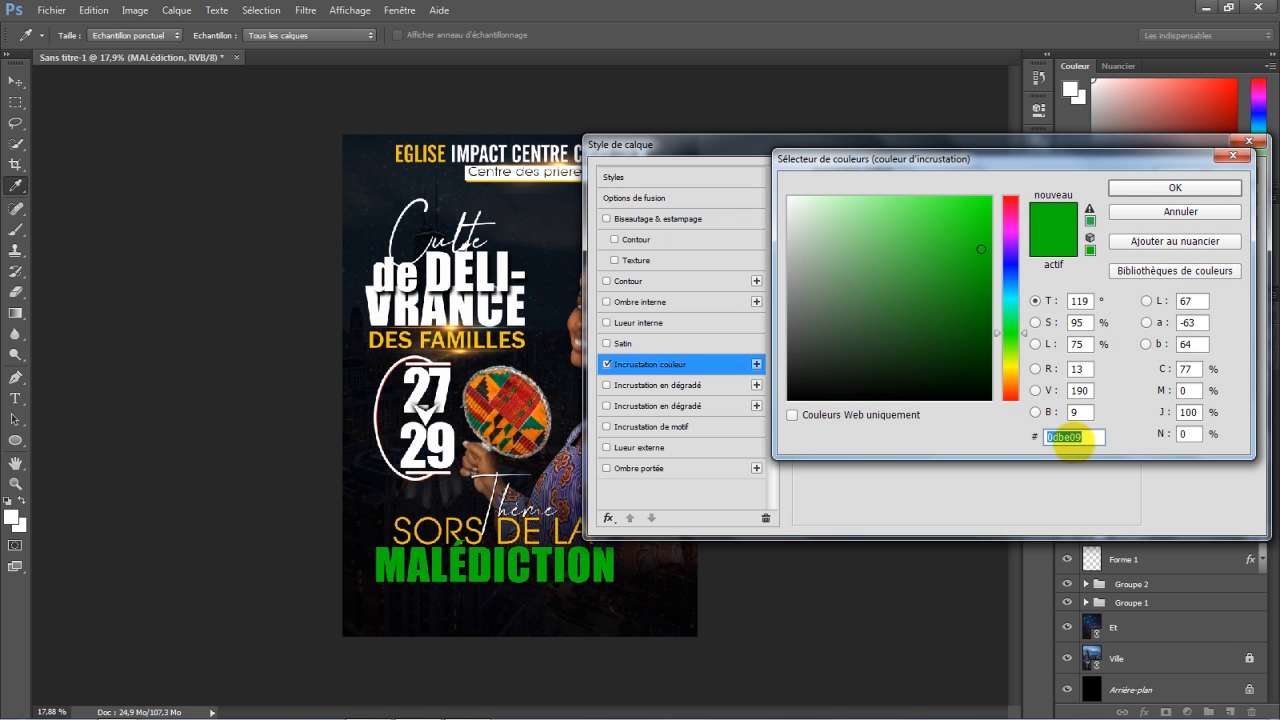
pyautogui.press('BackSpace')
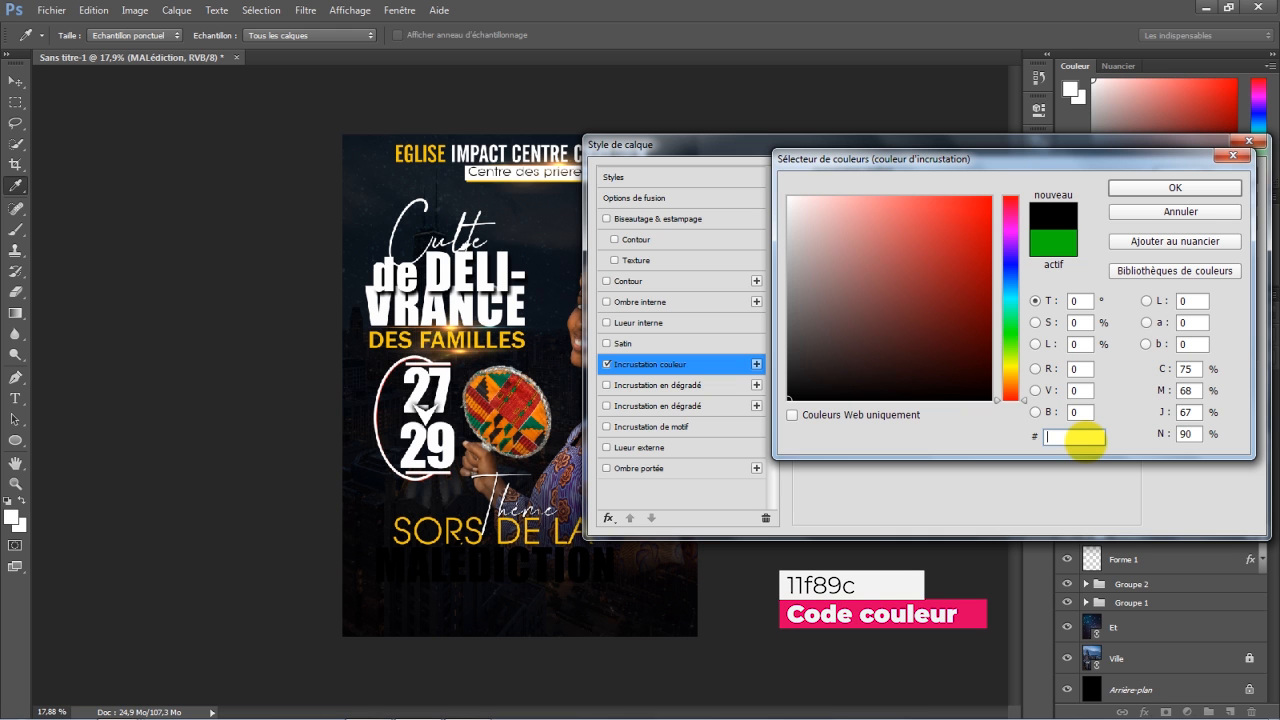
pyautogui.write('11f')
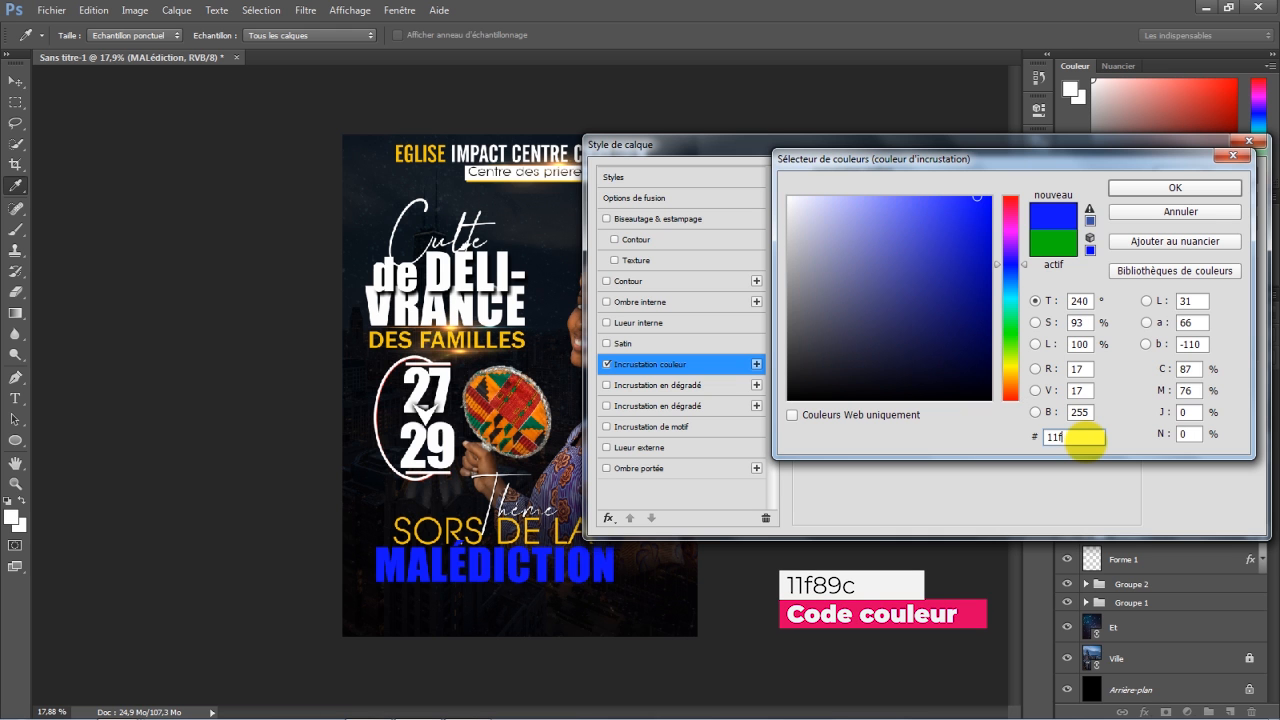
pyautogui.write('89')
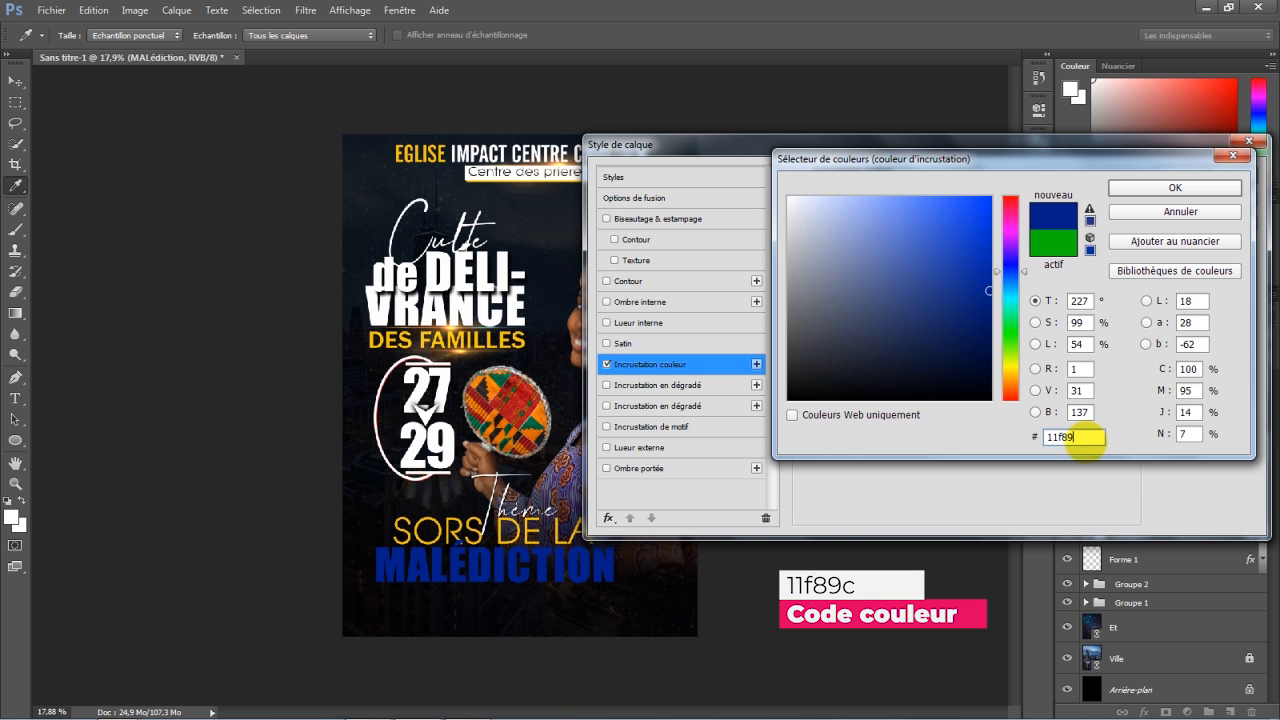
pyautogui.write('c')
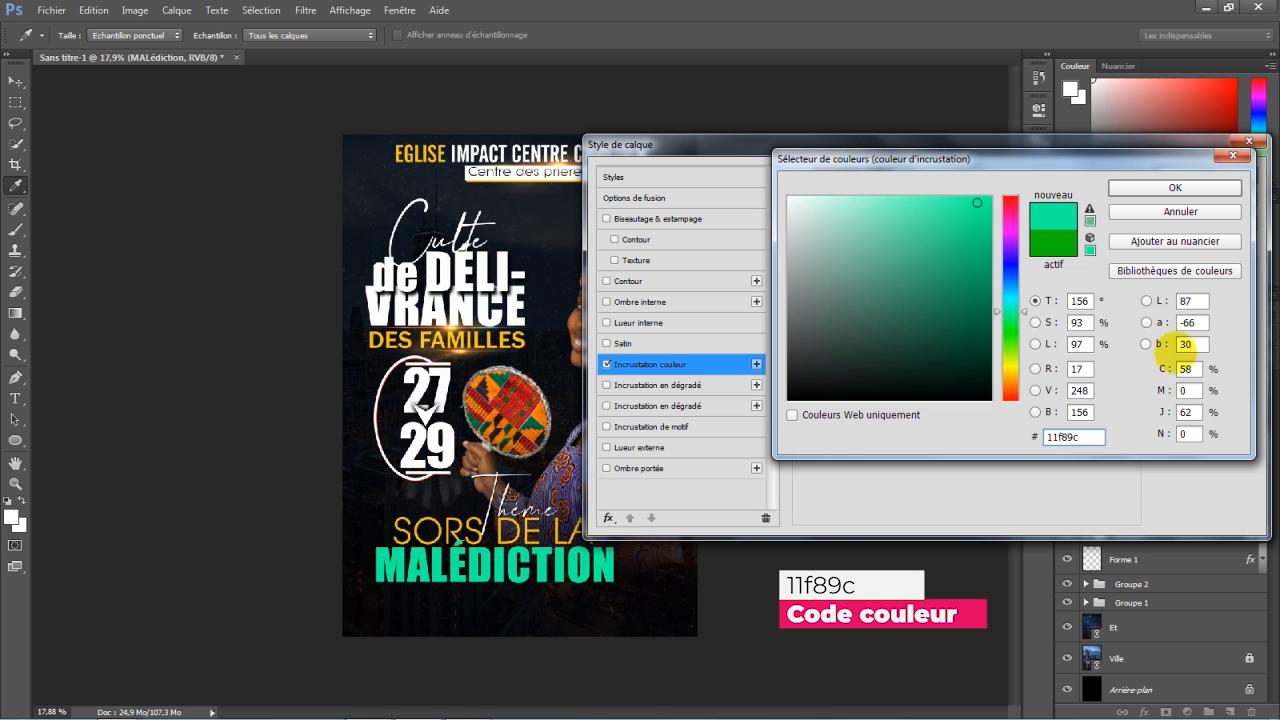
pyautogui.click(1175, 187)
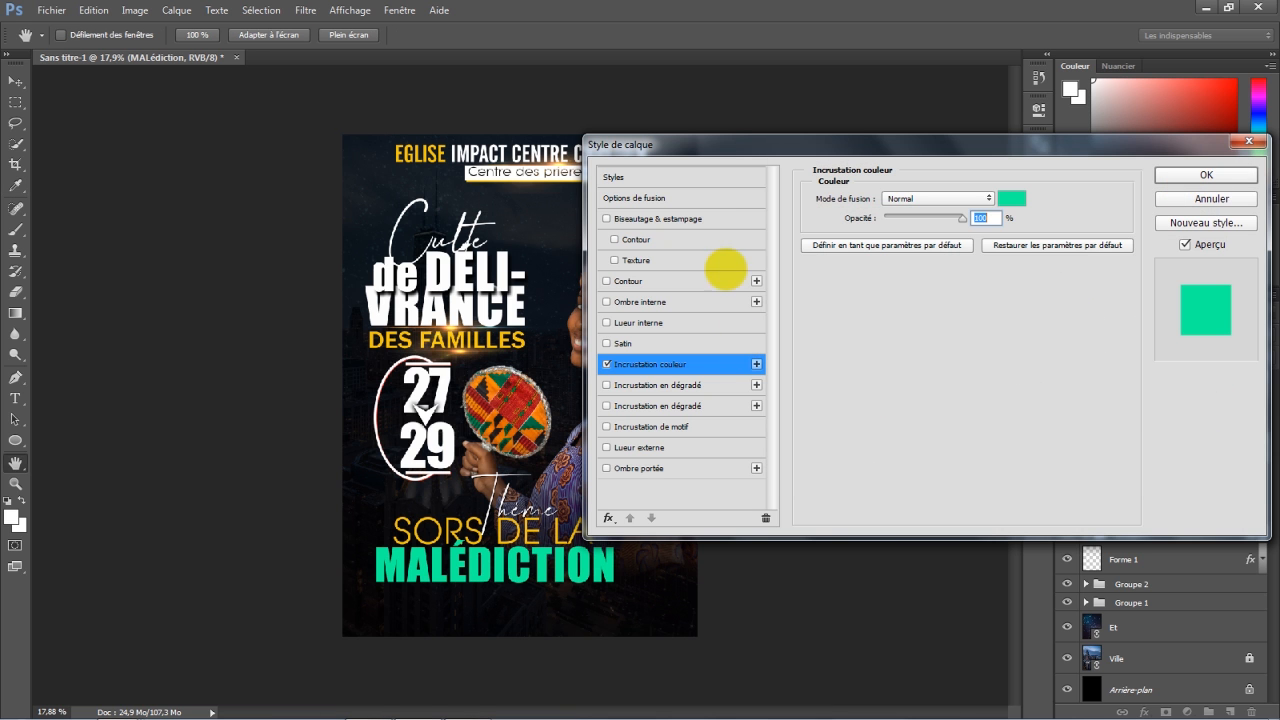
# Add an inner bevel to "MALÉDICTION" with 200% depth, 103 px size and a multi-peaked gloss contour.
pyautogui.click(707, 219)
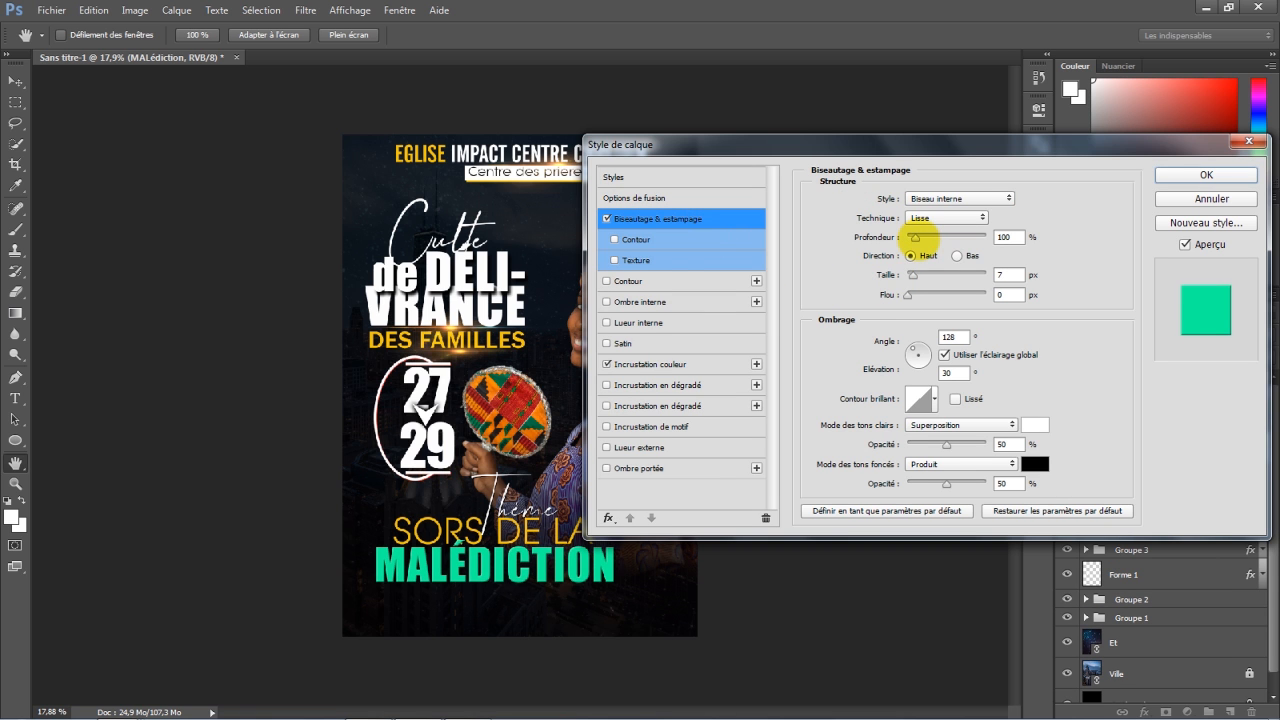
pyautogui.moveTo(915, 237); pyautogui.dragTo(930, 238)
pyautogui.moveTo(1018, 241); pyautogui.dragTo(992, 232)
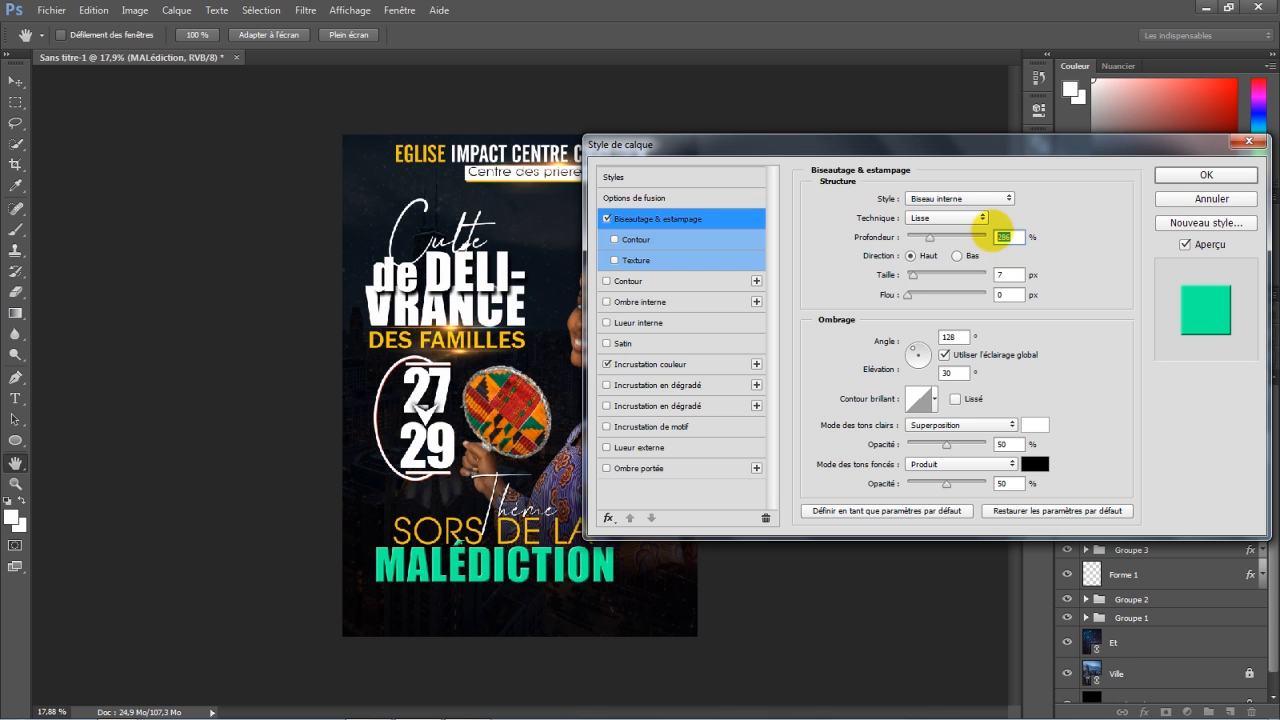
pyautogui.write('200')
pyautogui.moveTo(910, 276); pyautogui.dragTo(942, 283)
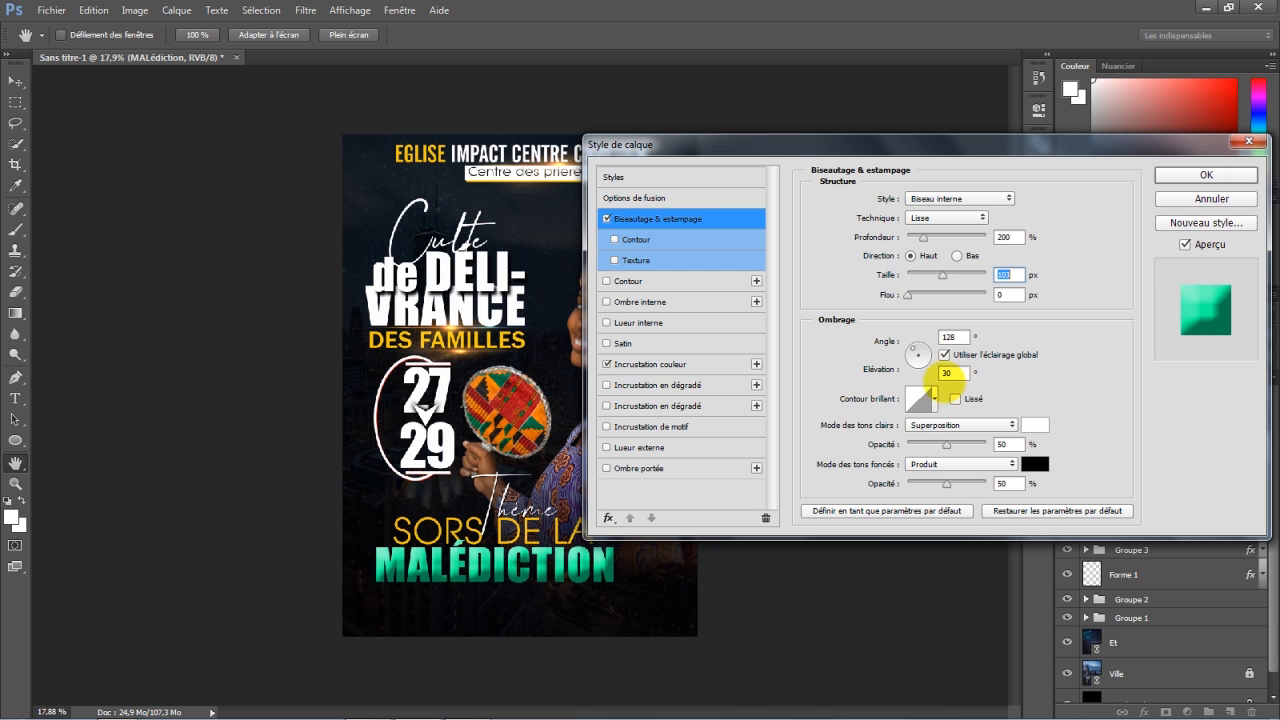
pyautogui.click(934, 398)
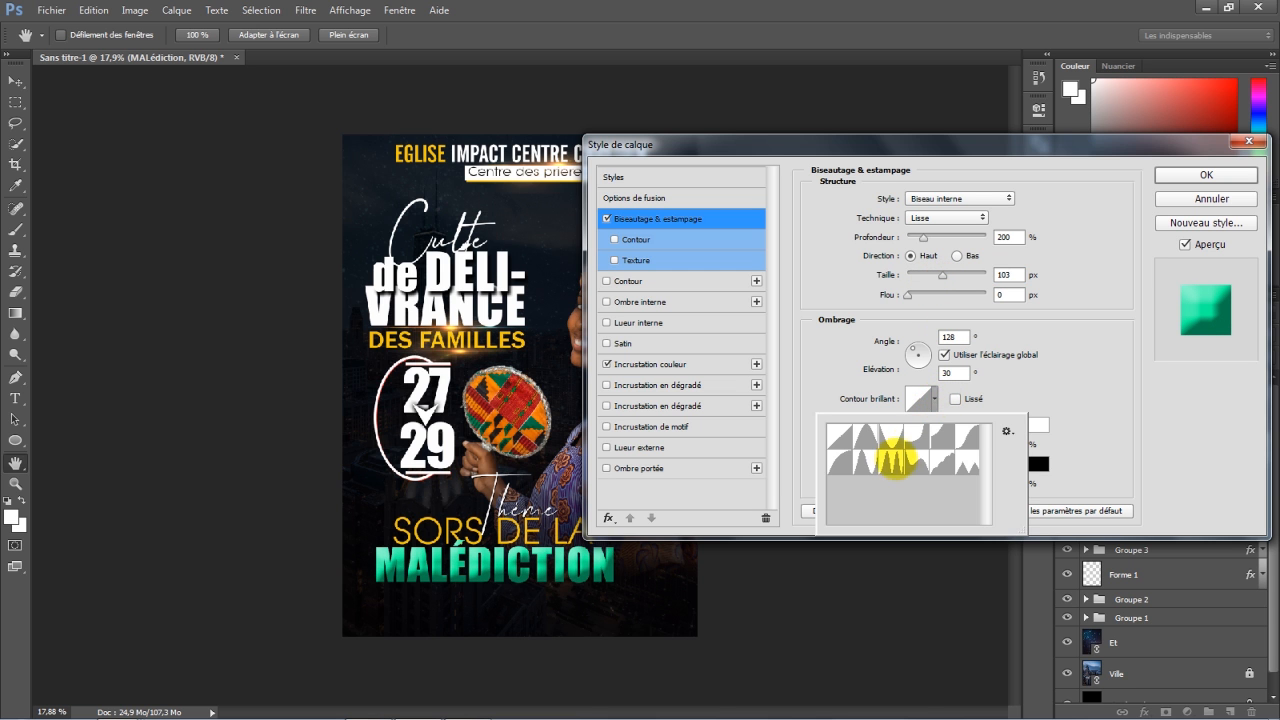
pyautogui.click(888, 460)
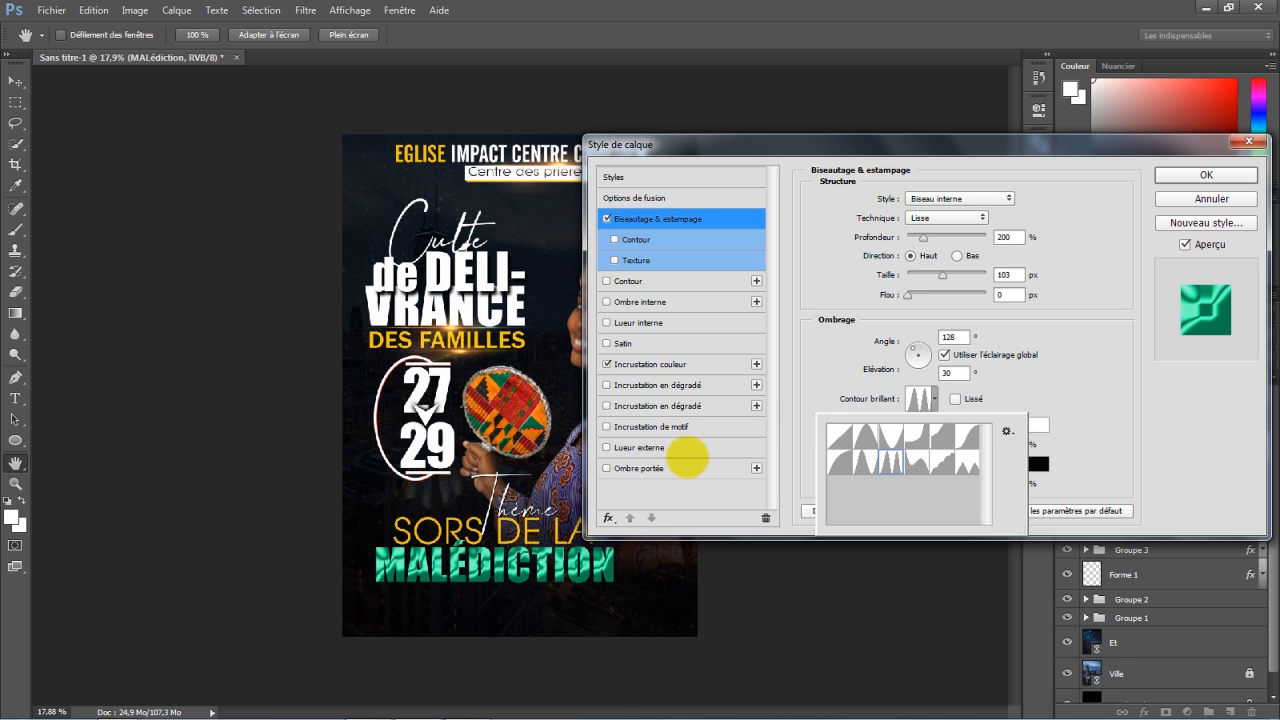
# Add a white ffffff drop shadow to "MALÉDICTION" with 7 px distance and 100% opacity, and apply the layer style.
pyautogui.click(650, 467)
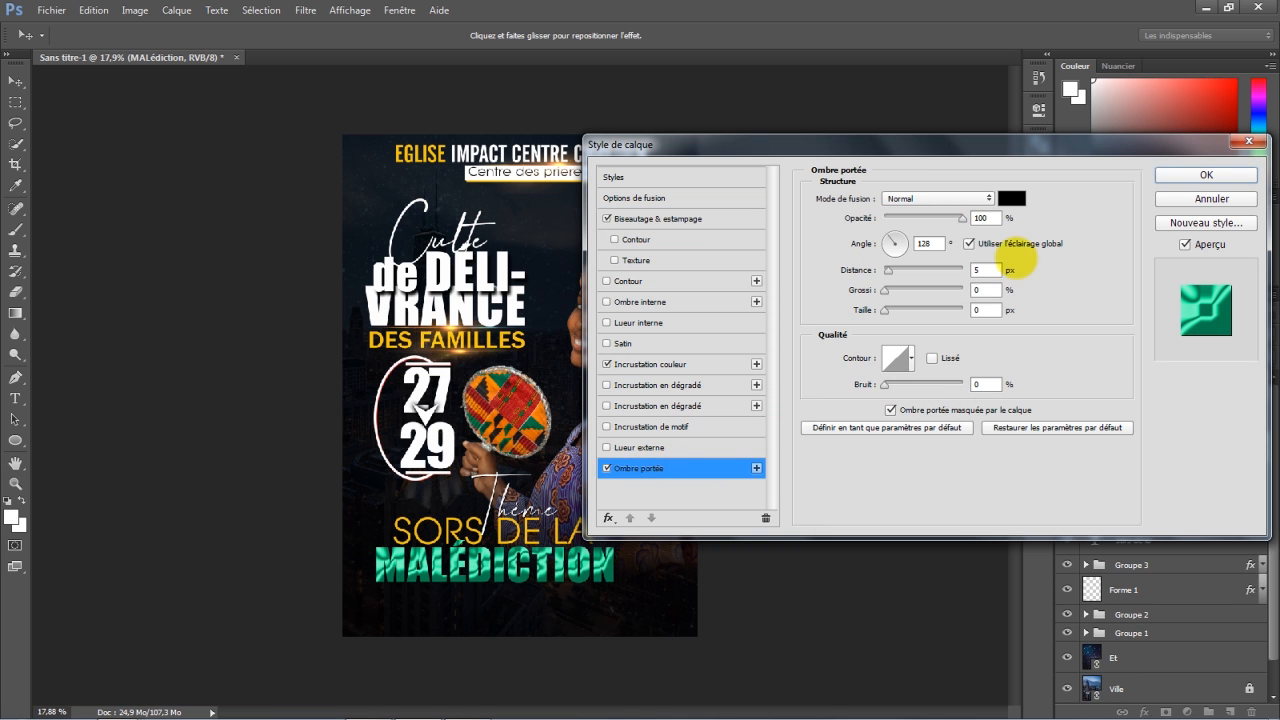
pyautogui.click(1012, 196)
pyautogui.moveTo(829, 206); pyautogui.dragTo(771, 177)
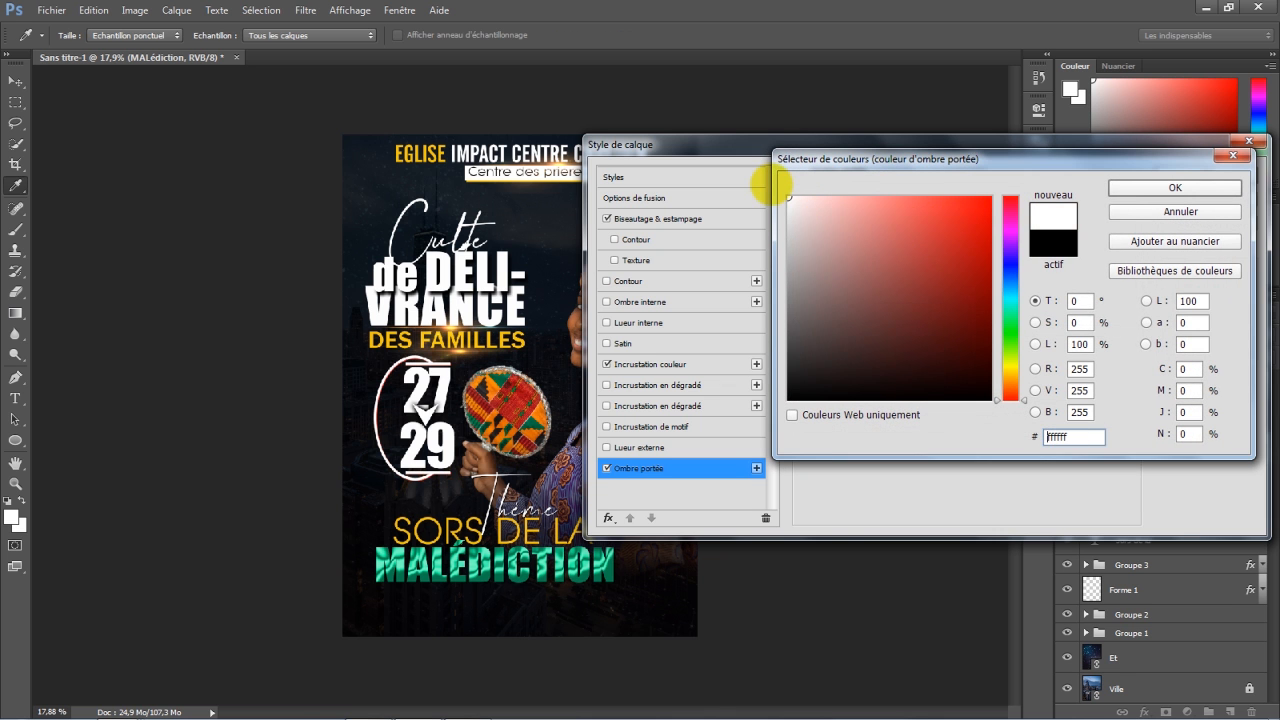
pyautogui.click(1141, 192)
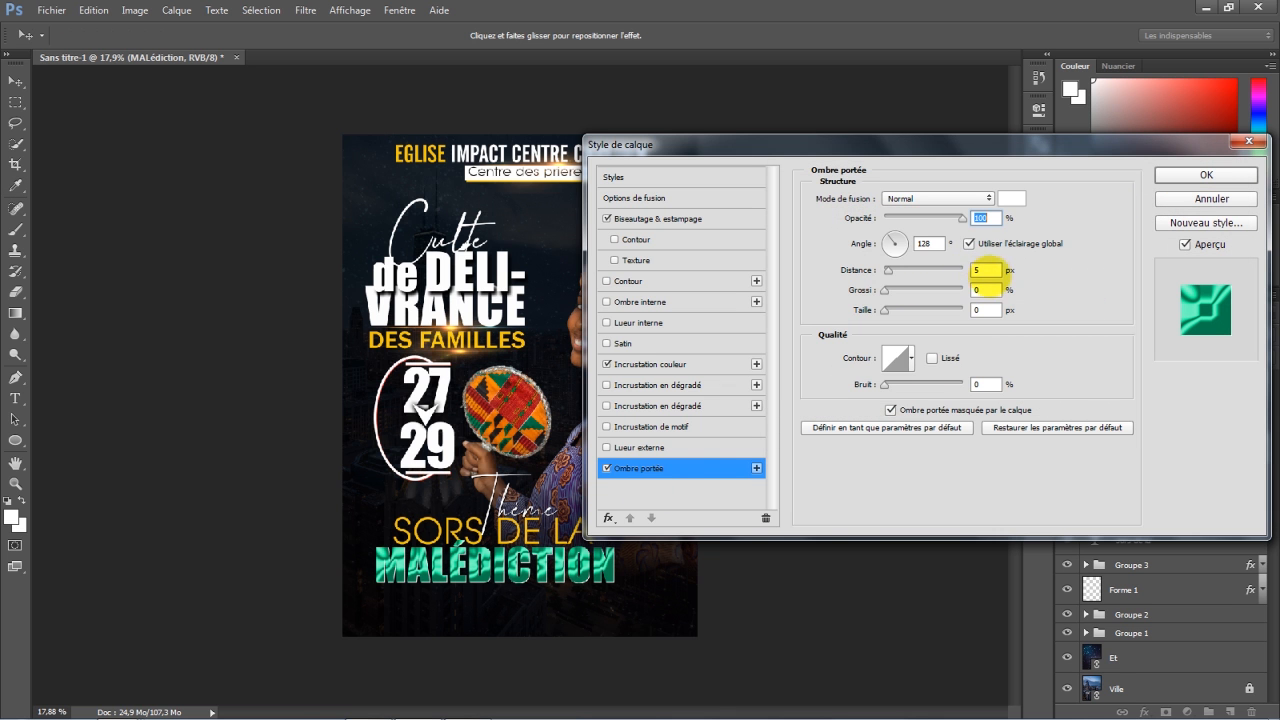
pyautogui.doubleClick(986, 270)
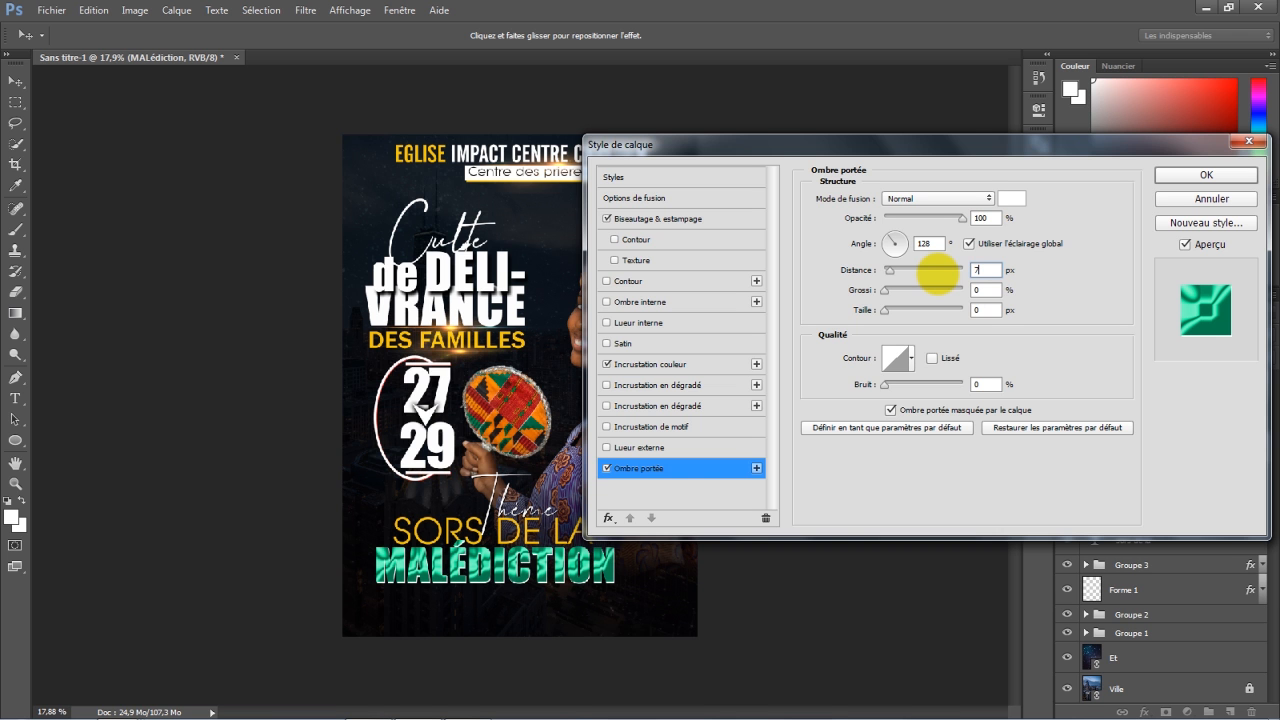
pyautogui.moveTo(963, 218); pyautogui.dragTo(969, 218)
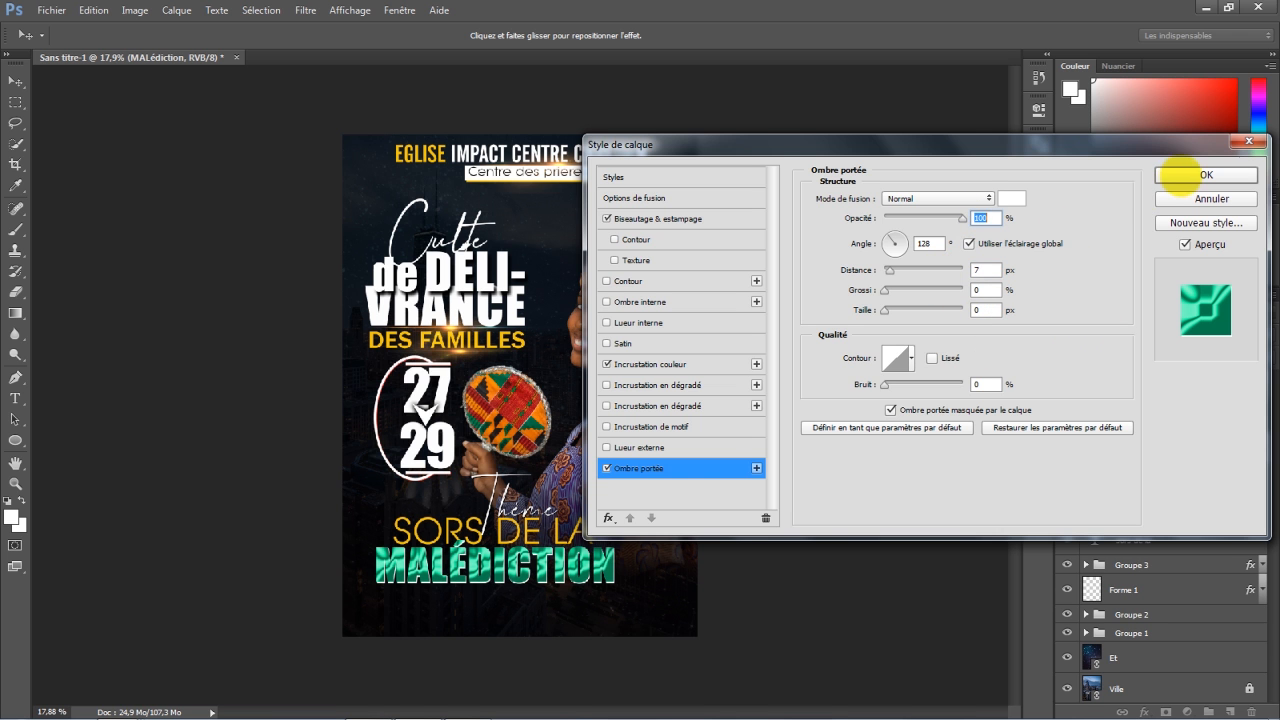
pyautogui.click(1206, 174)
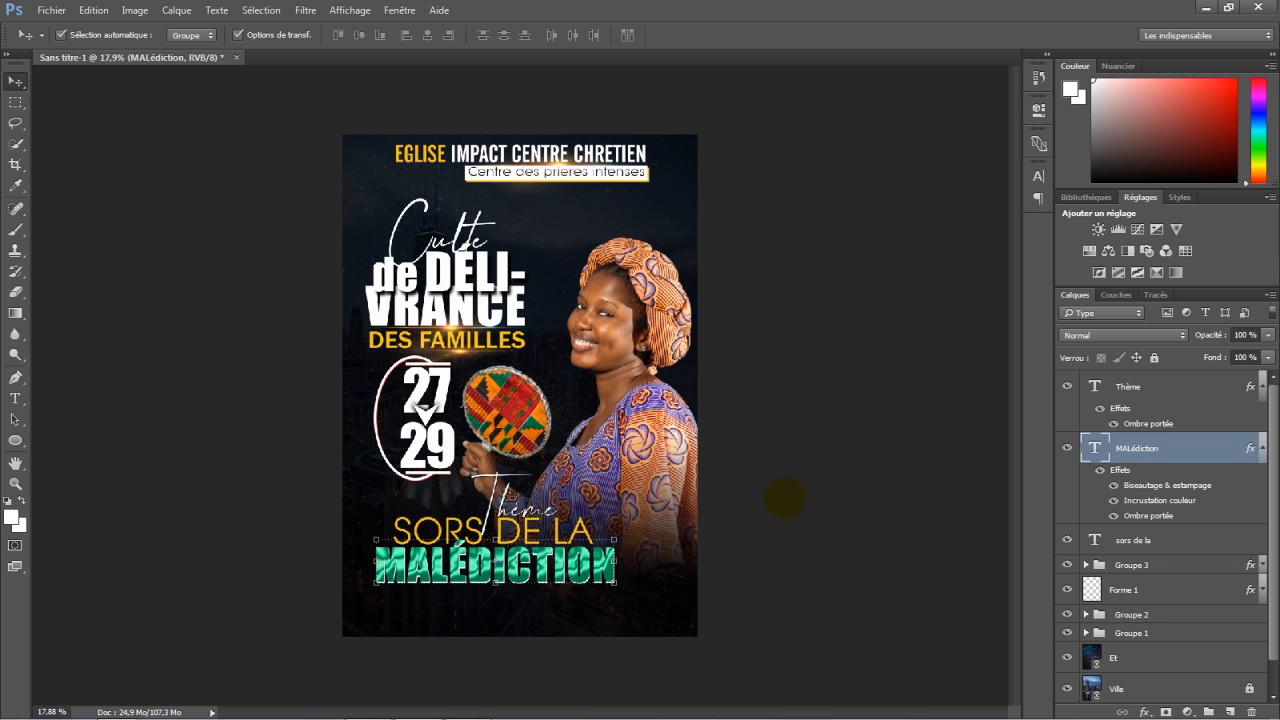
# Place the halo image as a linked file, scale it down and position it along the lower edge of "MALÉDICTION".
pyautogui.click(51, 10)
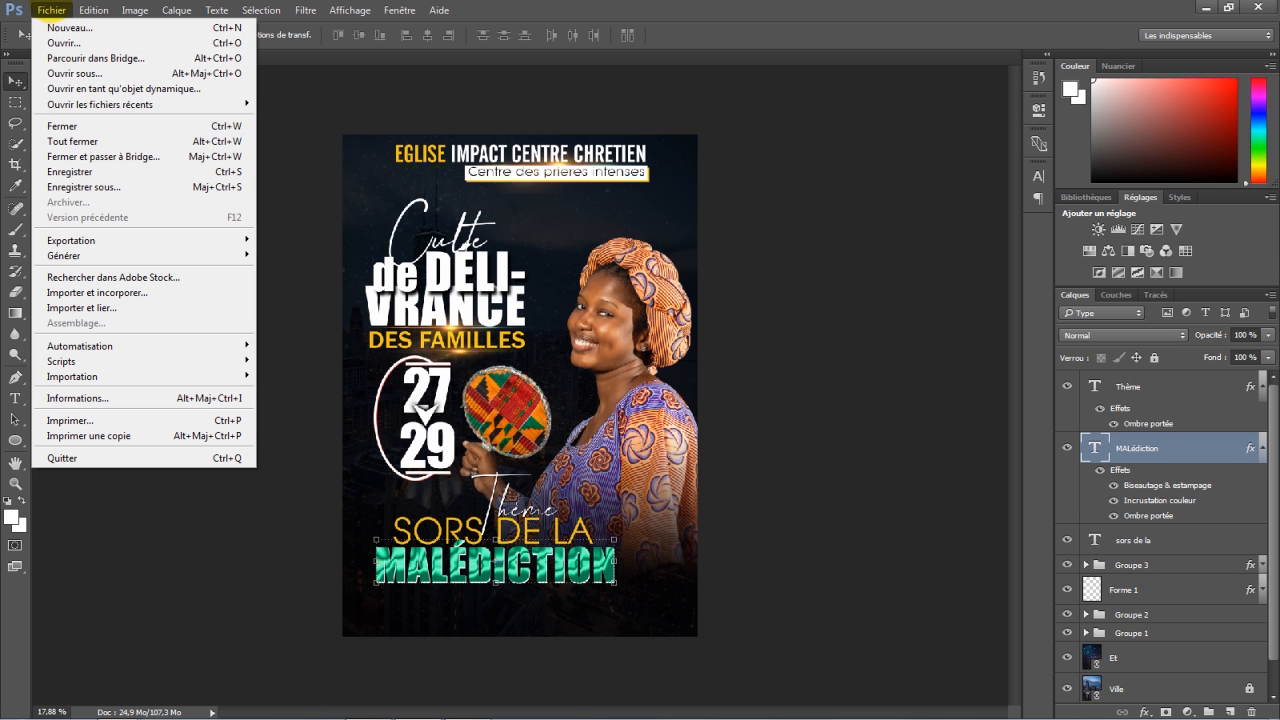
pyautogui.click(90, 307)
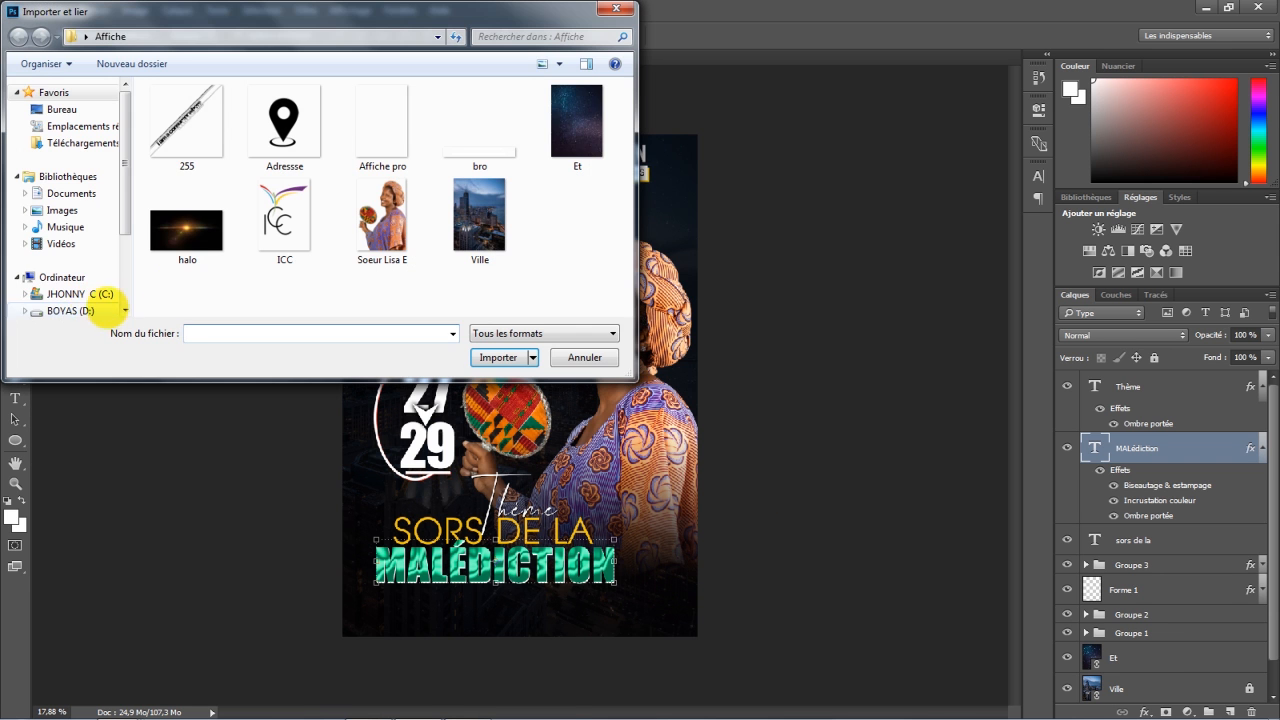
pyautogui.doubleClick(187, 222)
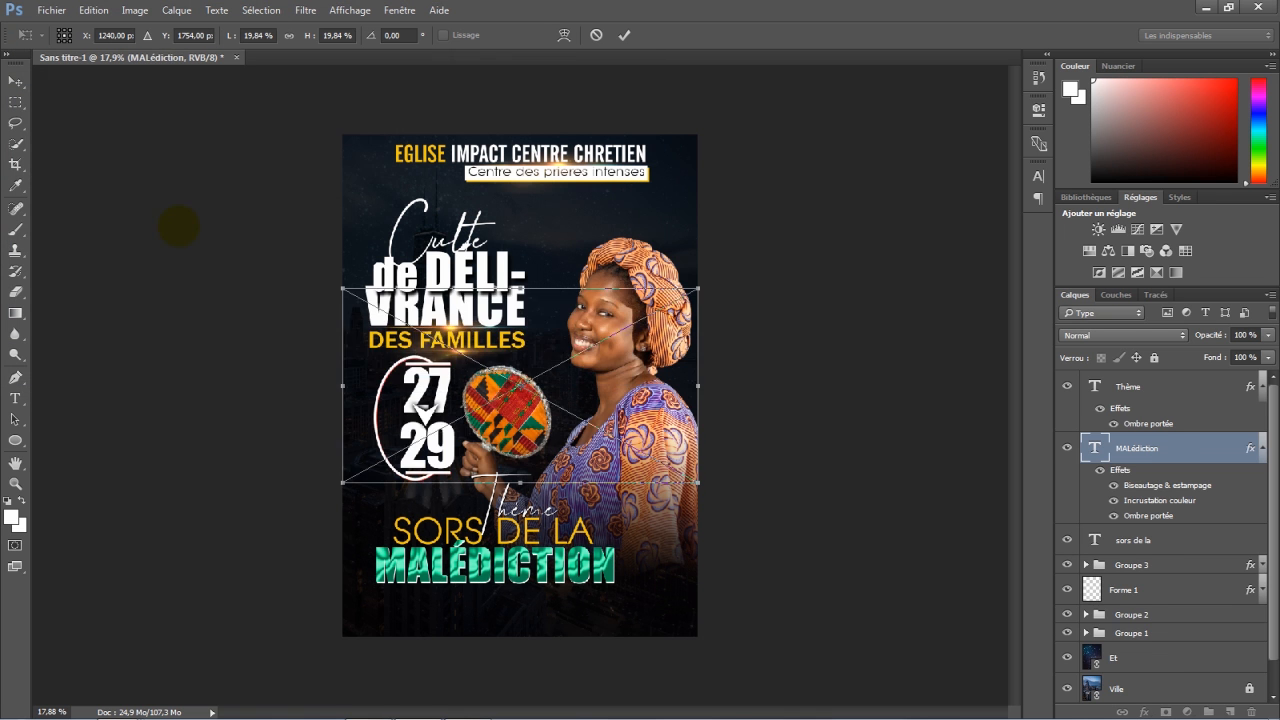
pyautogui.moveTo(520, 288); pyautogui.dragTo(520, 457)
pyautogui.moveTo(698, 470); pyautogui.dragTo(551, 605)
pyautogui.moveTo(585, 565); pyautogui.dragTo(614, 583)
pyautogui.click(624, 35)
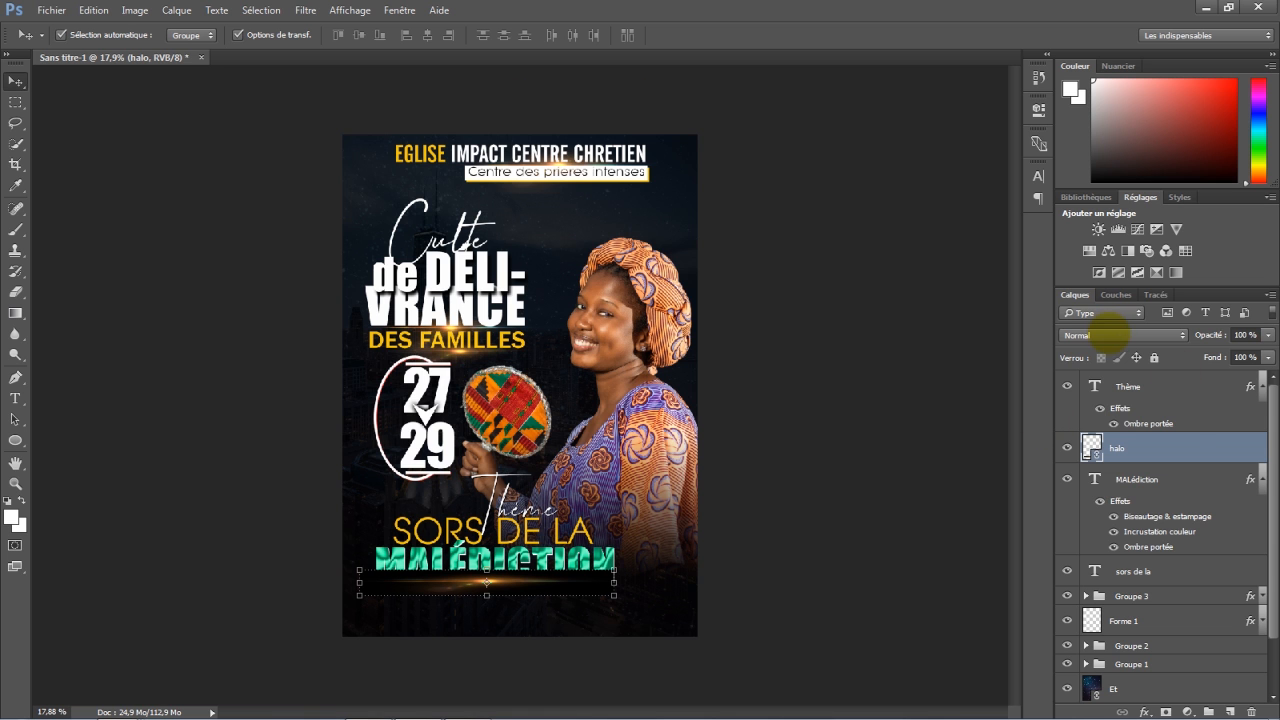
# Set the halo layer's blend mode to Superposition and align the glow under "MALÉDICTION".
pyautogui.click(1110, 334)
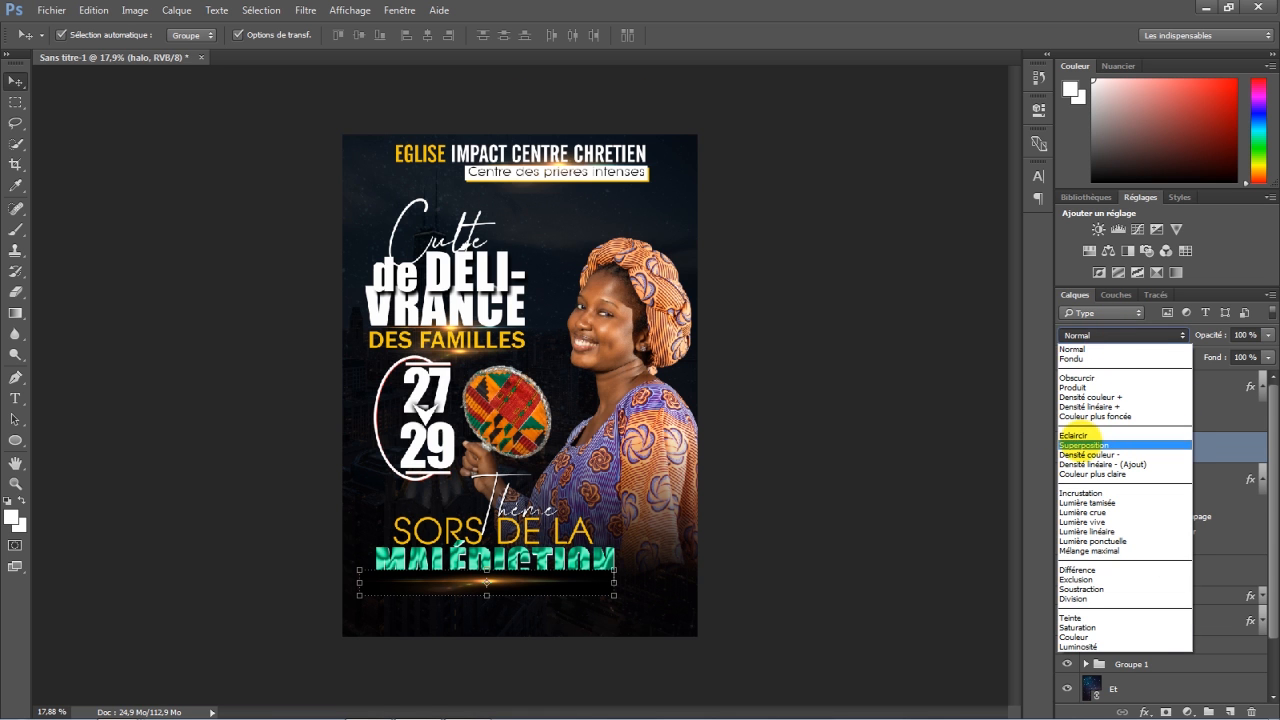
pyautogui.click(1075, 444)
pyautogui.moveTo(490, 580)
pyautogui.mouseDown()
pyautogui.moveTo(494, 558)
pyautogui.moveTo(497, 589)
pyautogui.mouseUp()
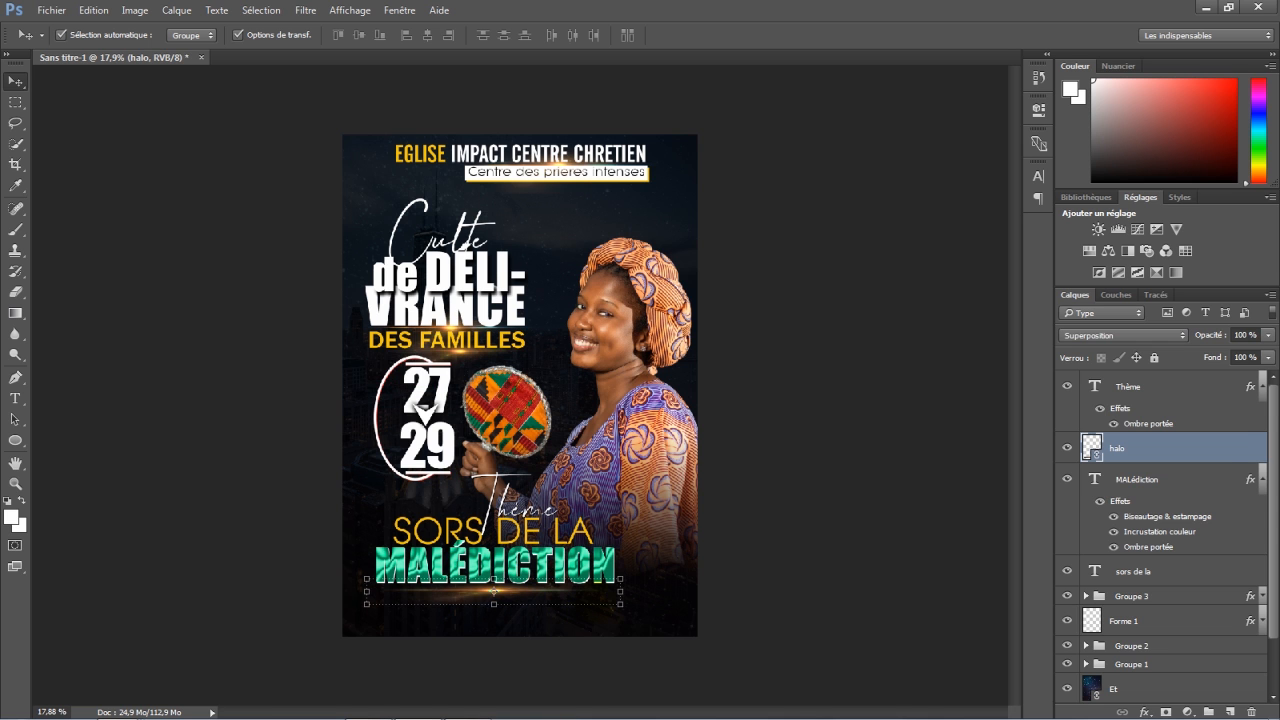
pyautogui.click(773, 471)
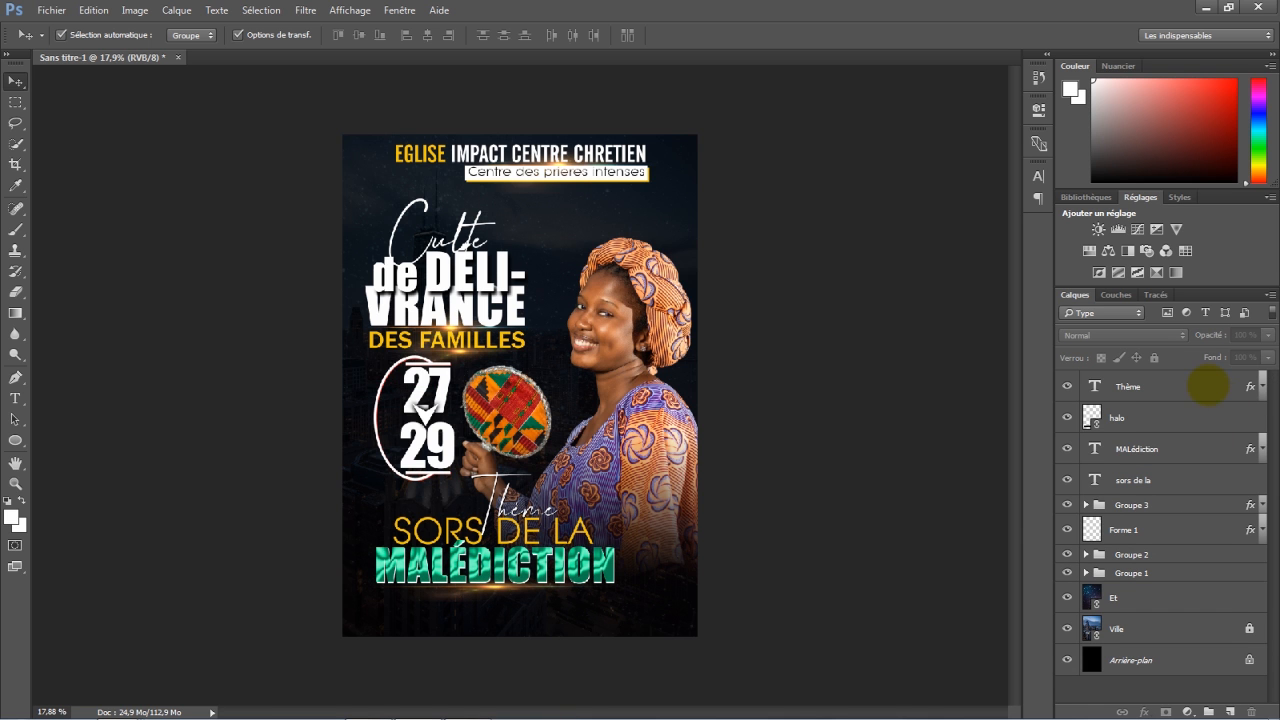
# Group the "Thème", halo, "MALÉDICTION" and "sors de la" layers, and check the group by toggling its visibility.
pyautogui.click(1207, 386)
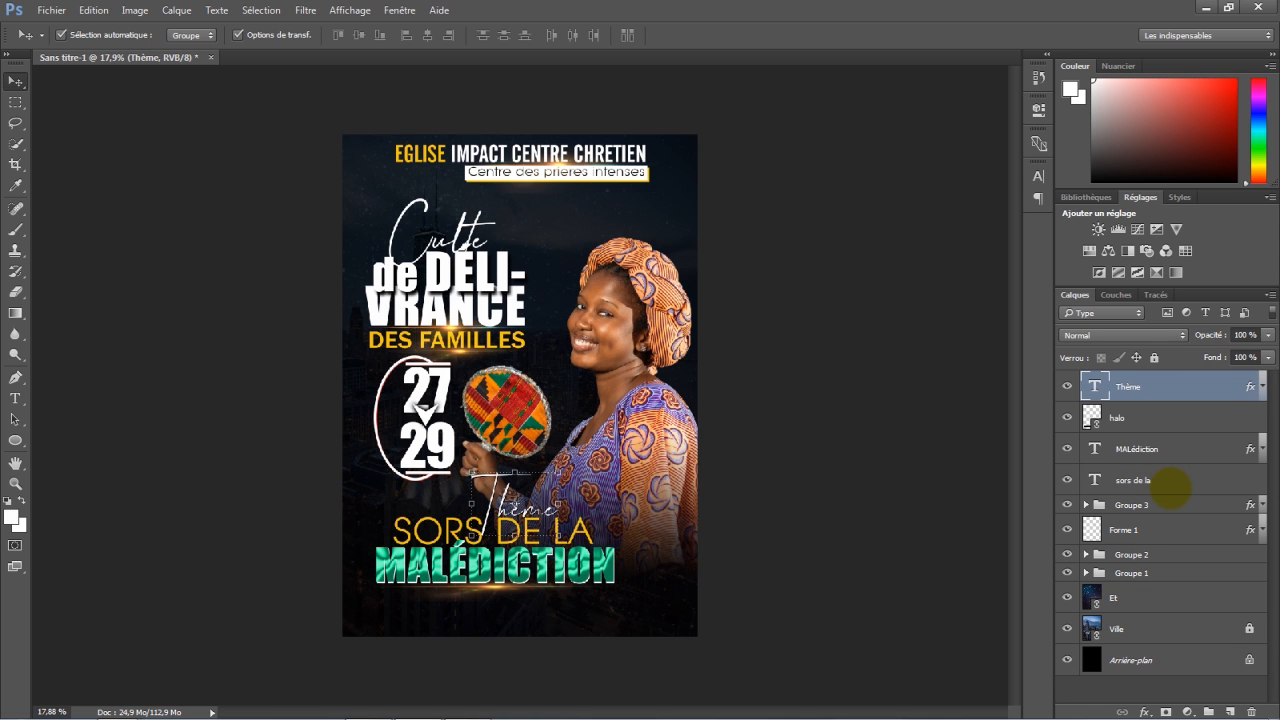
pyautogui.keyDown('shift'); pyautogui.click(1170, 486); pyautogui.keyUp('shift')
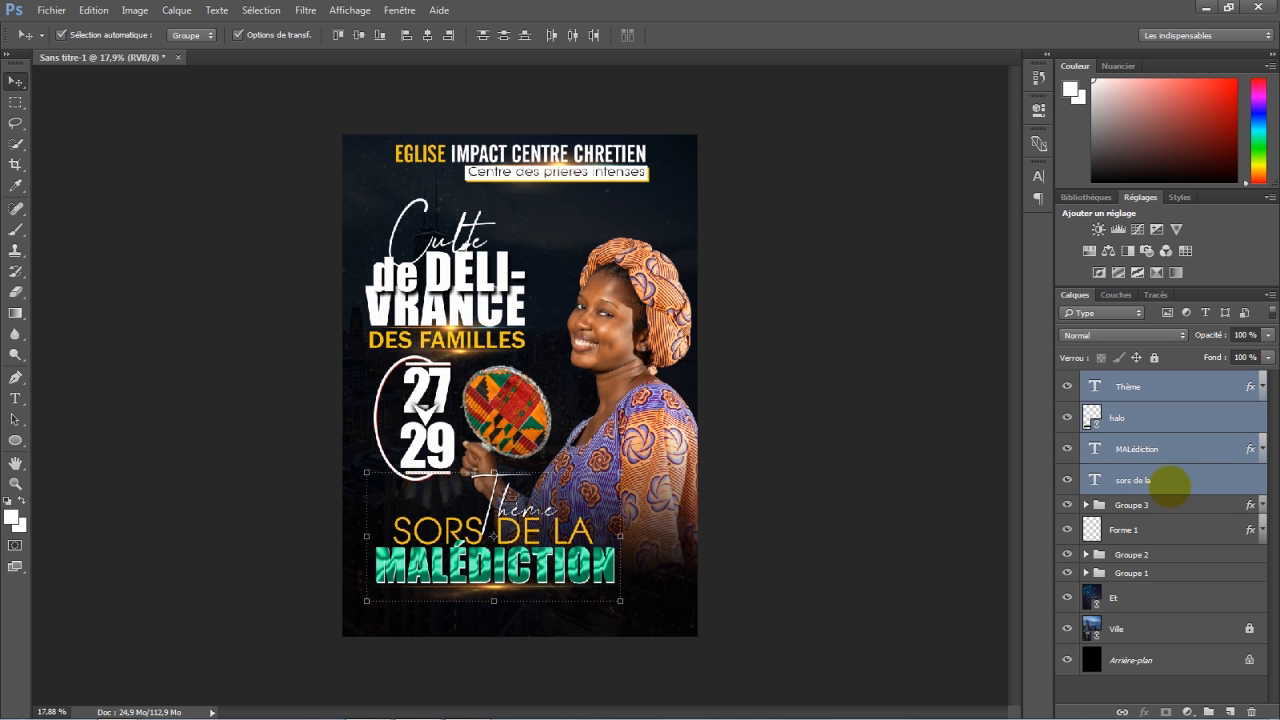
pyautogui.hotkey('ctrl', 'g')
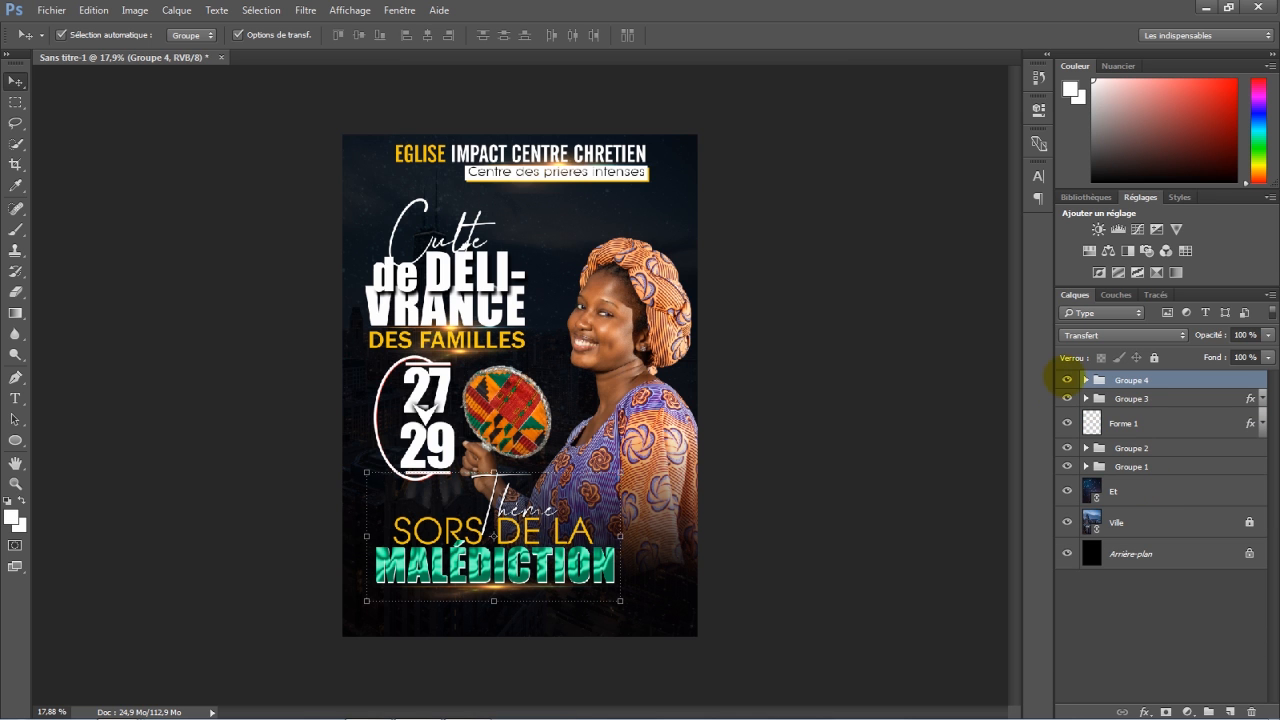
pyautogui.click(1066, 380)
pyautogui.click(1066, 380)
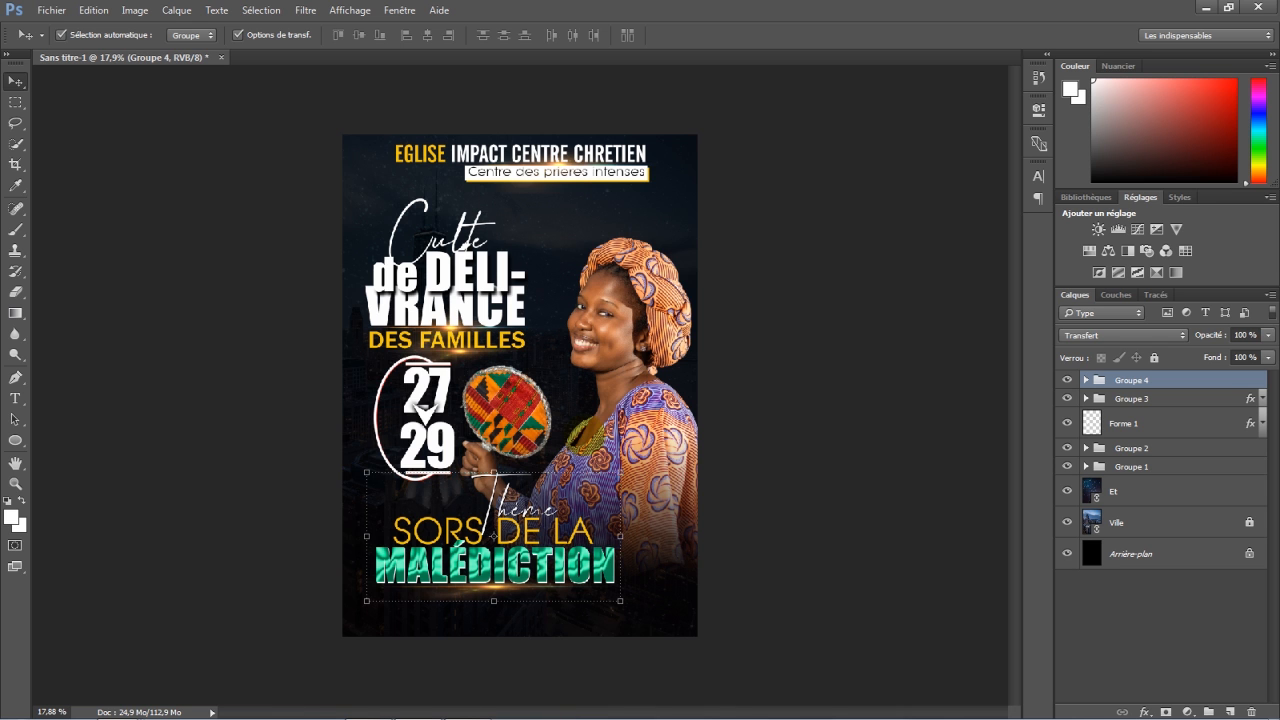
# Draw a white-filled rectangle about 2889 by 426 px across the bottom edge of the poster.
pyautogui.click(15, 440)
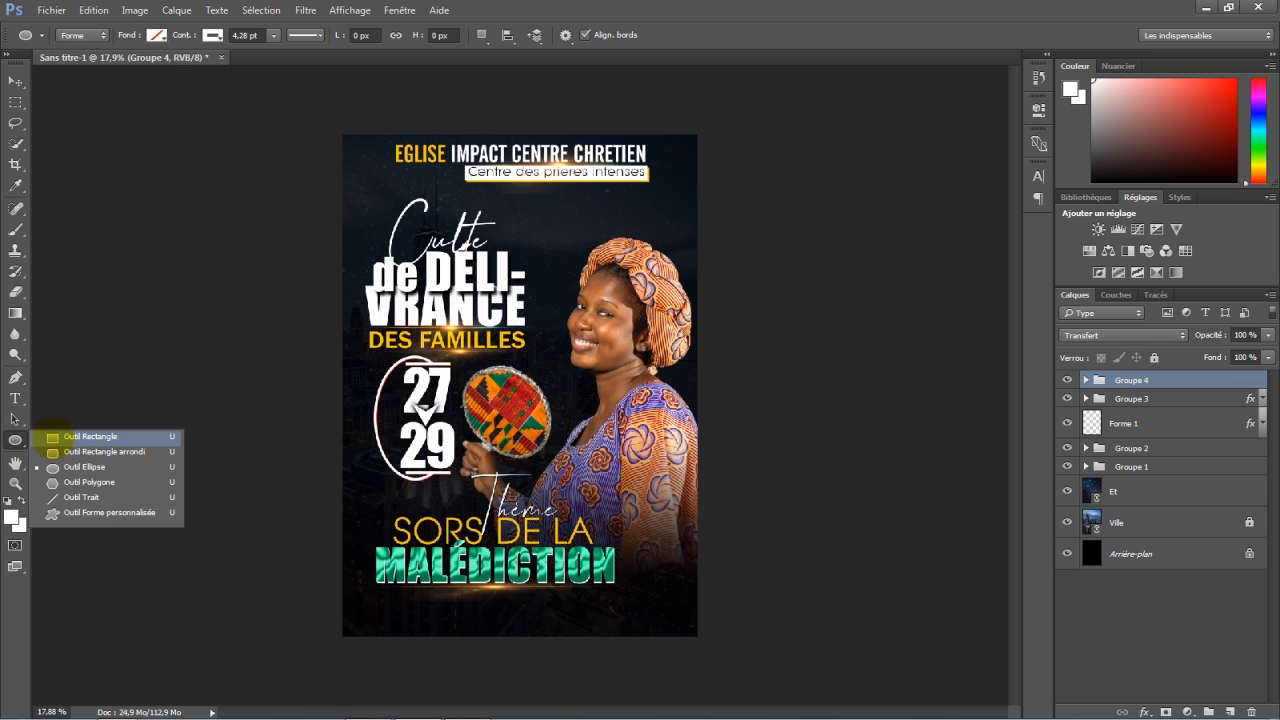
pyautogui.click(52, 436)
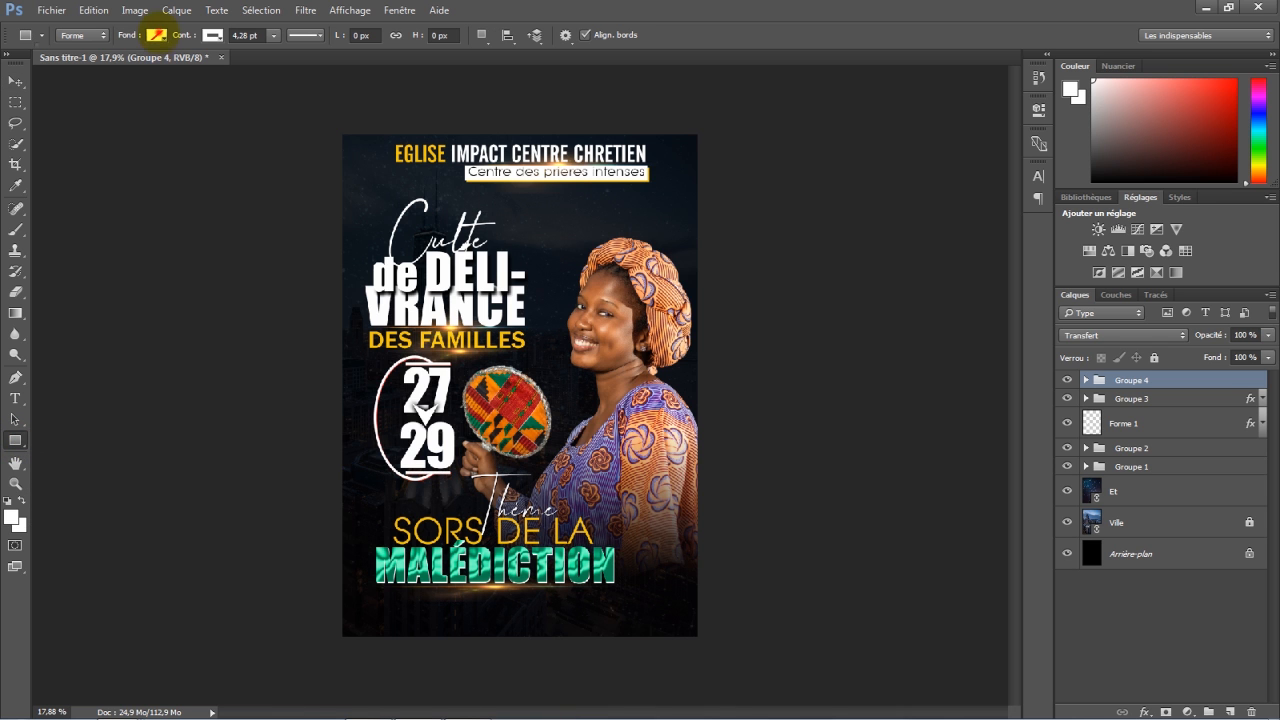
pyautogui.click(156, 35)
pyautogui.click(53, 119)
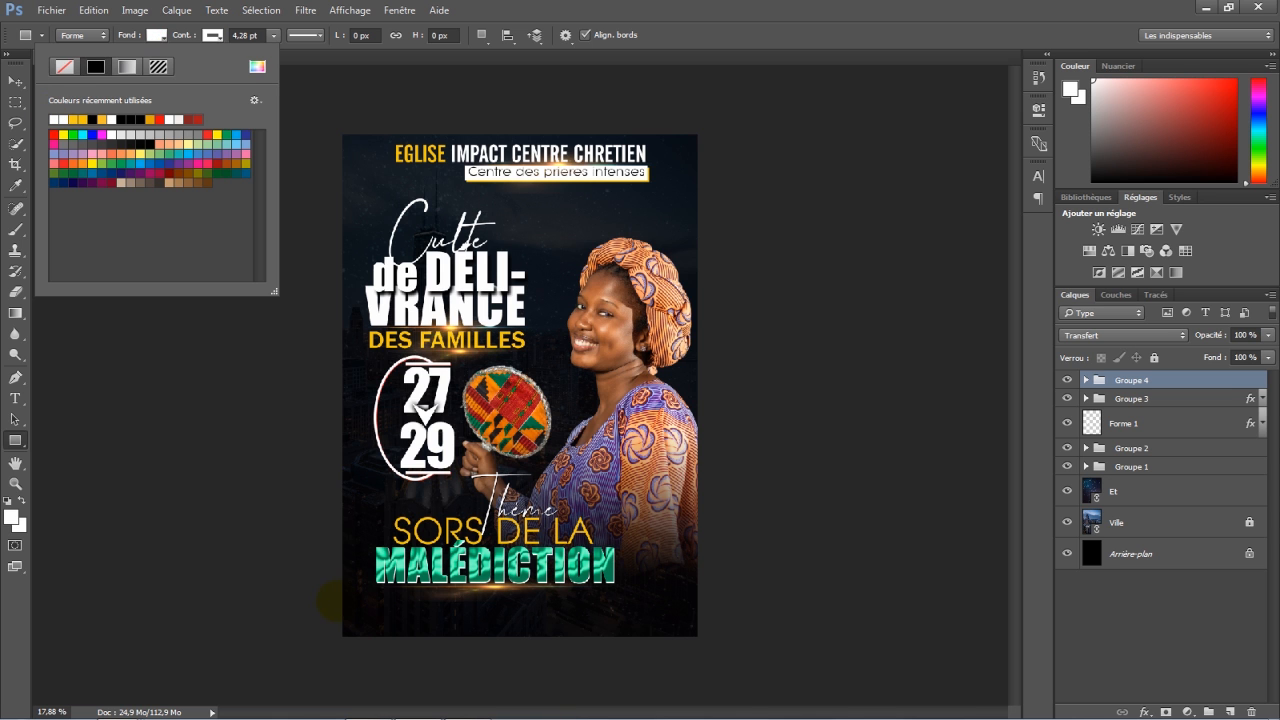
pyautogui.click(328, 596)
pyautogui.moveTo(330, 594); pyautogui.dragTo(745, 655)
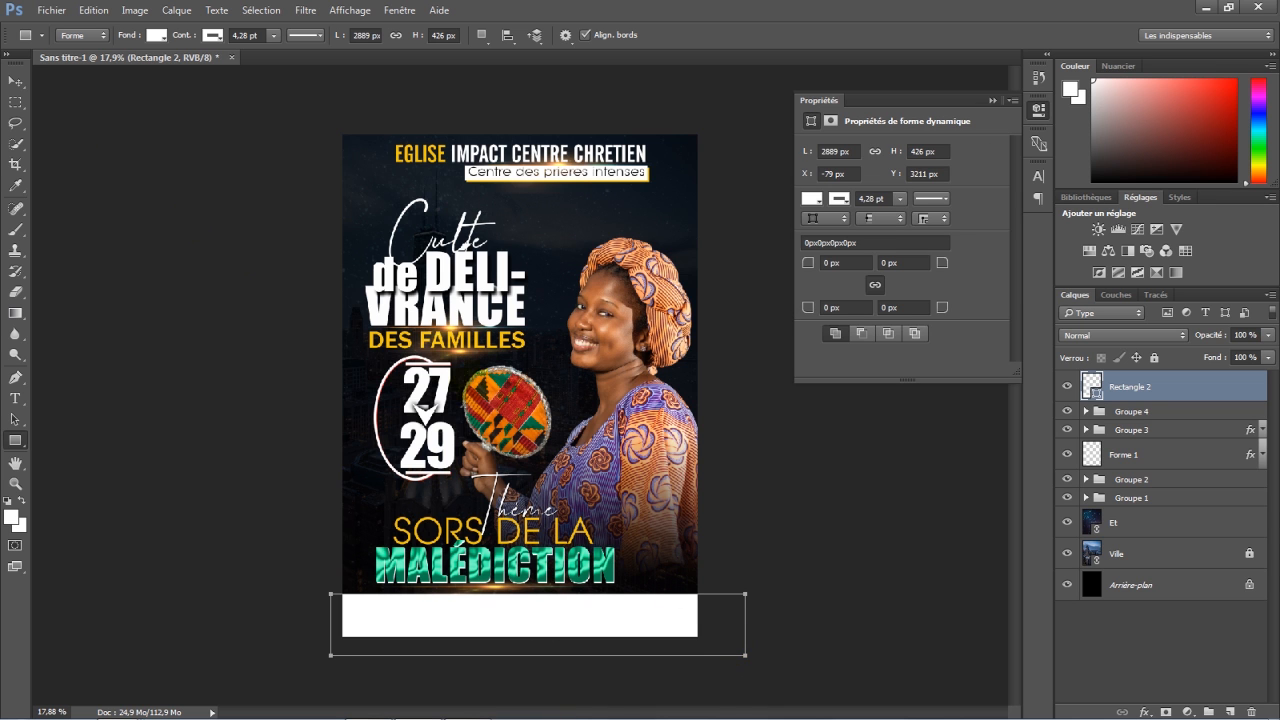
pyautogui.click(15, 80)
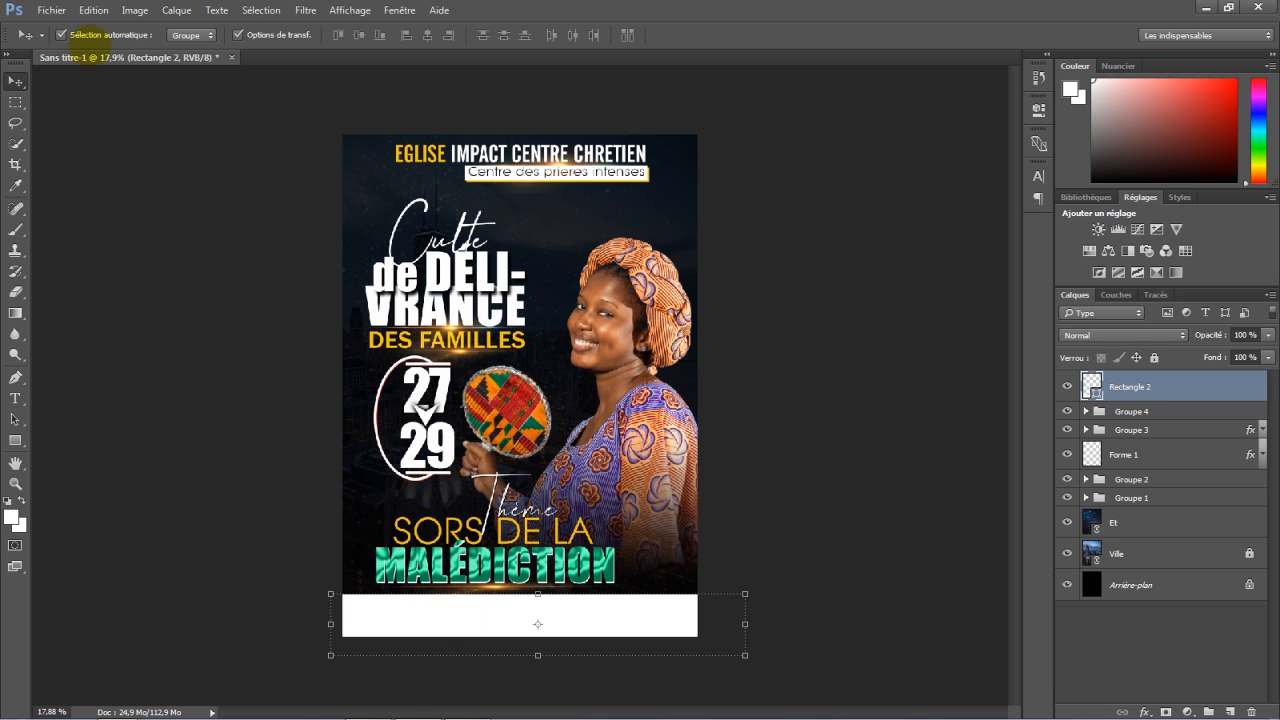
# Place the Adressse pin image as a linked file, scale it to 51% and position it near the white band's left end.
pyautogui.click(51, 10)
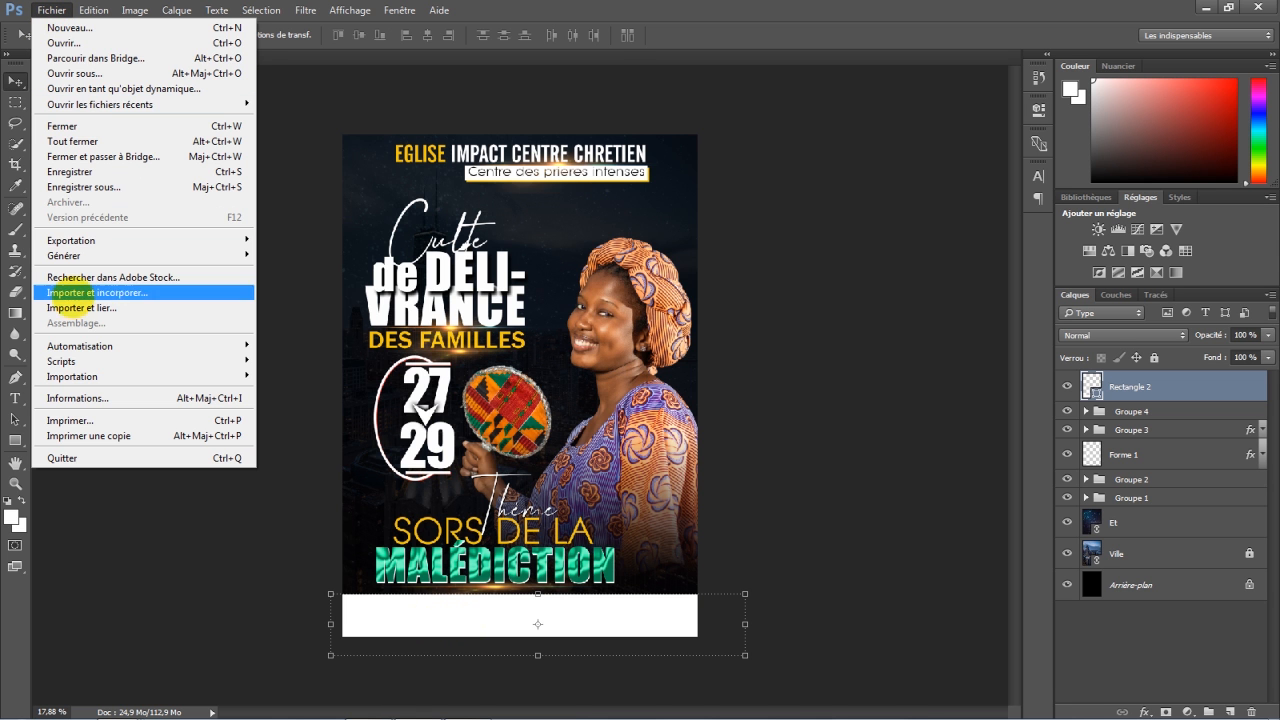
pyautogui.click(70, 306)
pyautogui.doubleClick(285, 122)
pyautogui.moveTo(535, 360); pyautogui.dragTo(418, 585)
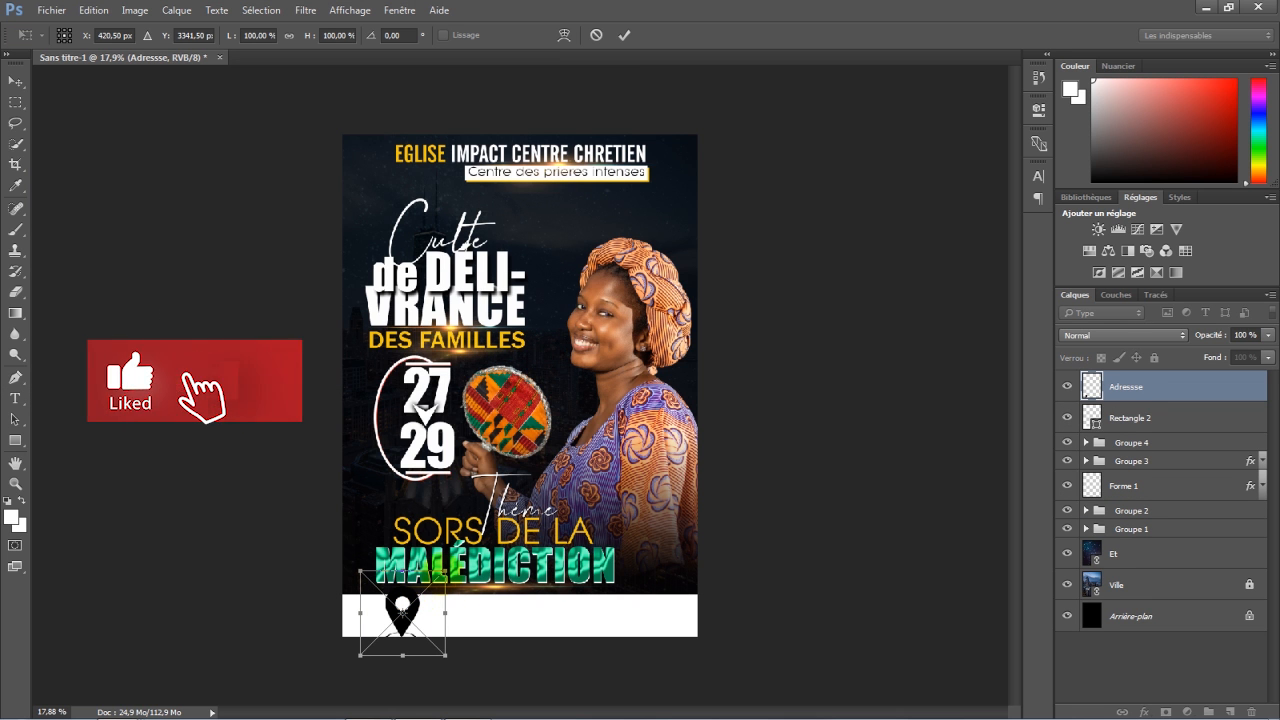
pyautogui.click(289, 35)
pyautogui.moveTo(308, 36); pyautogui.dragTo(268, 57)
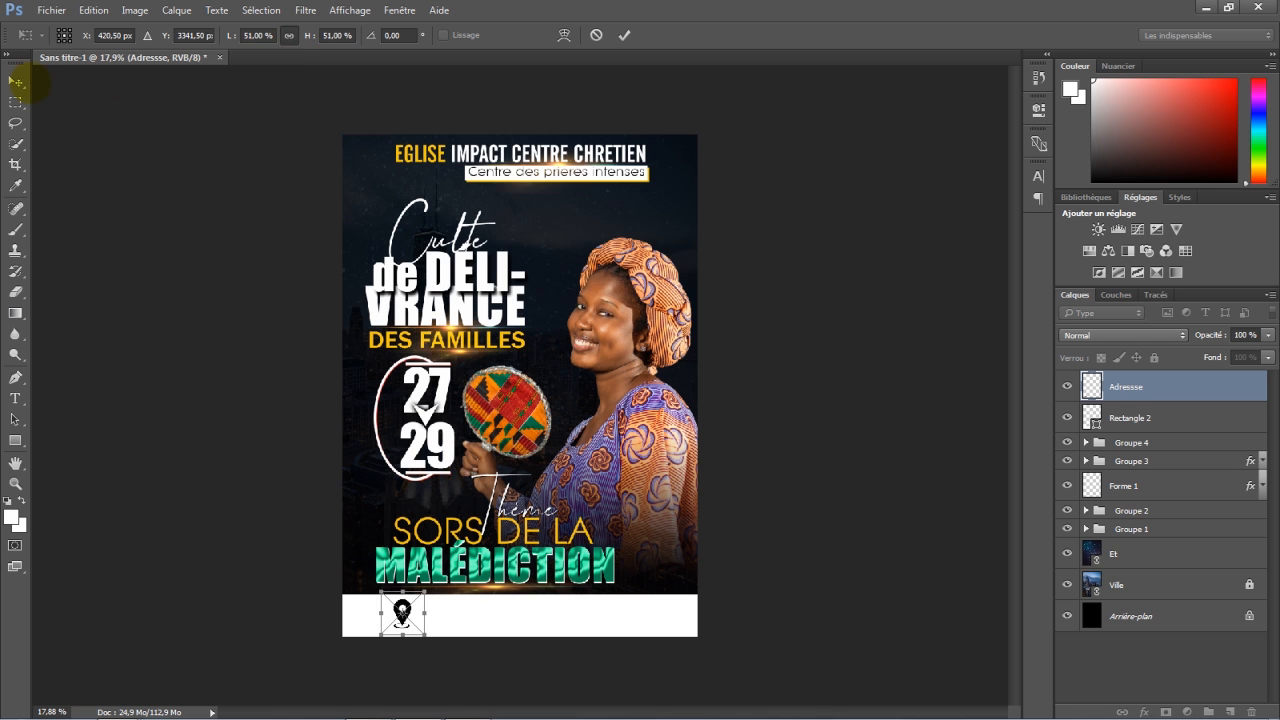
pyautogui.click(15, 80)
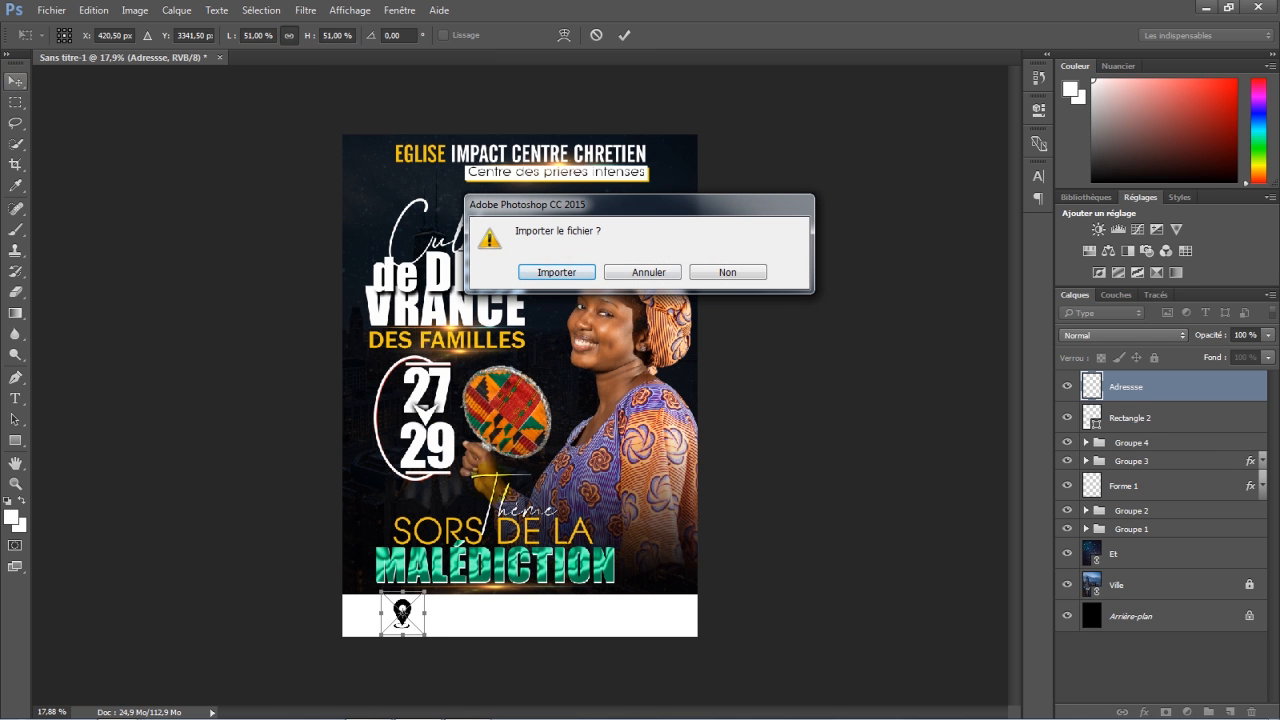
pyautogui.click(556, 271)
pyautogui.click(401, 613)
pyautogui.moveTo(411, 601); pyautogui.dragTo(414, 604)
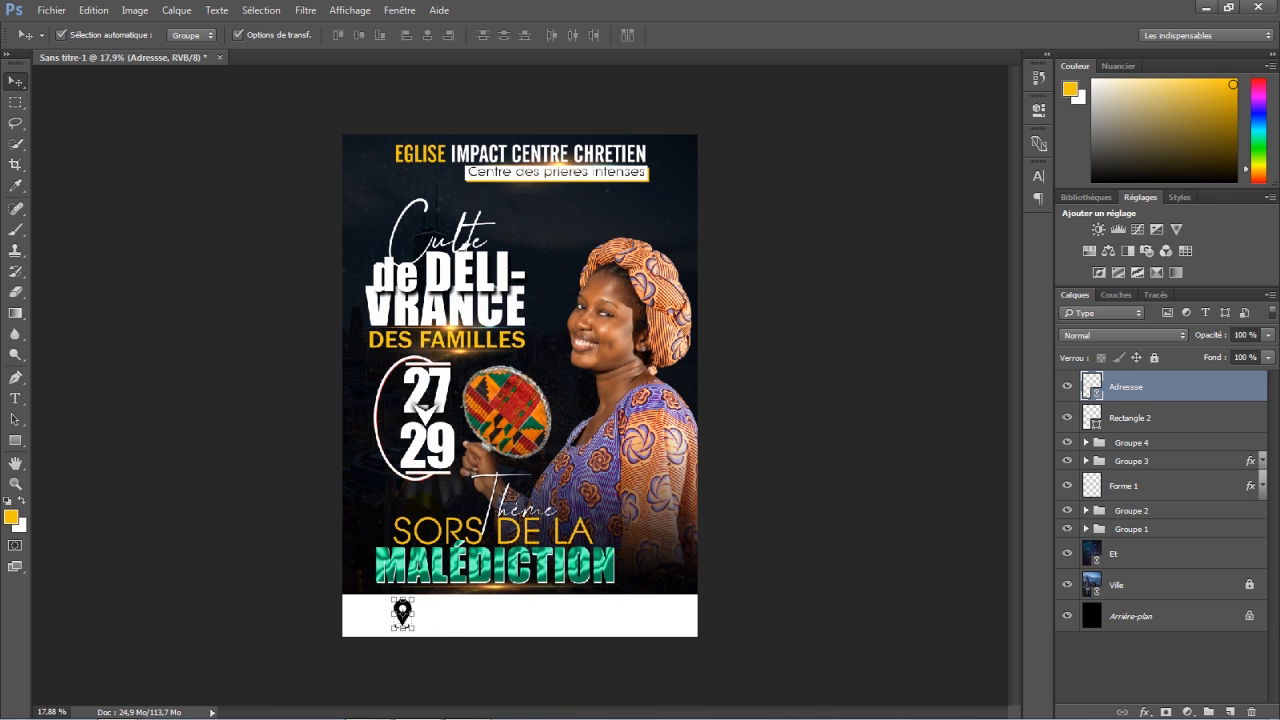
# Add the venue address as two lines of black Franklin Gothic Medium text beside the location pin.
pyautogui.click(15, 398)
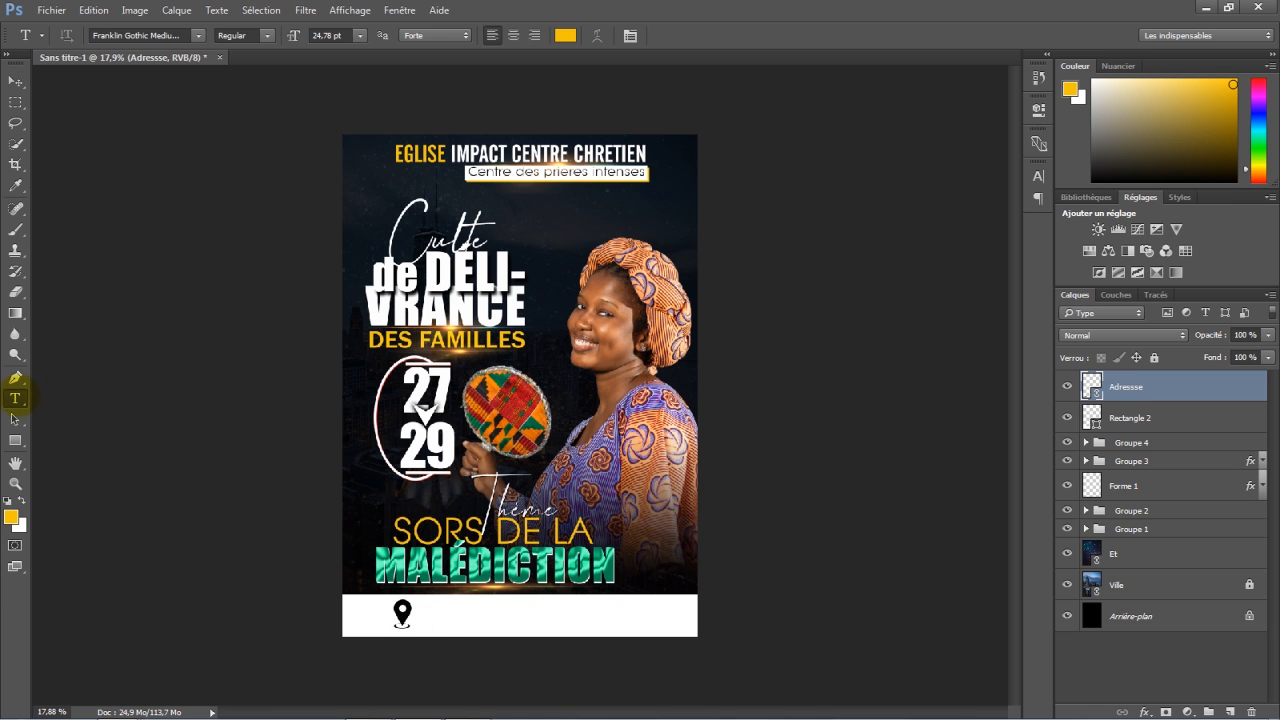
pyautogui.click(566, 35)
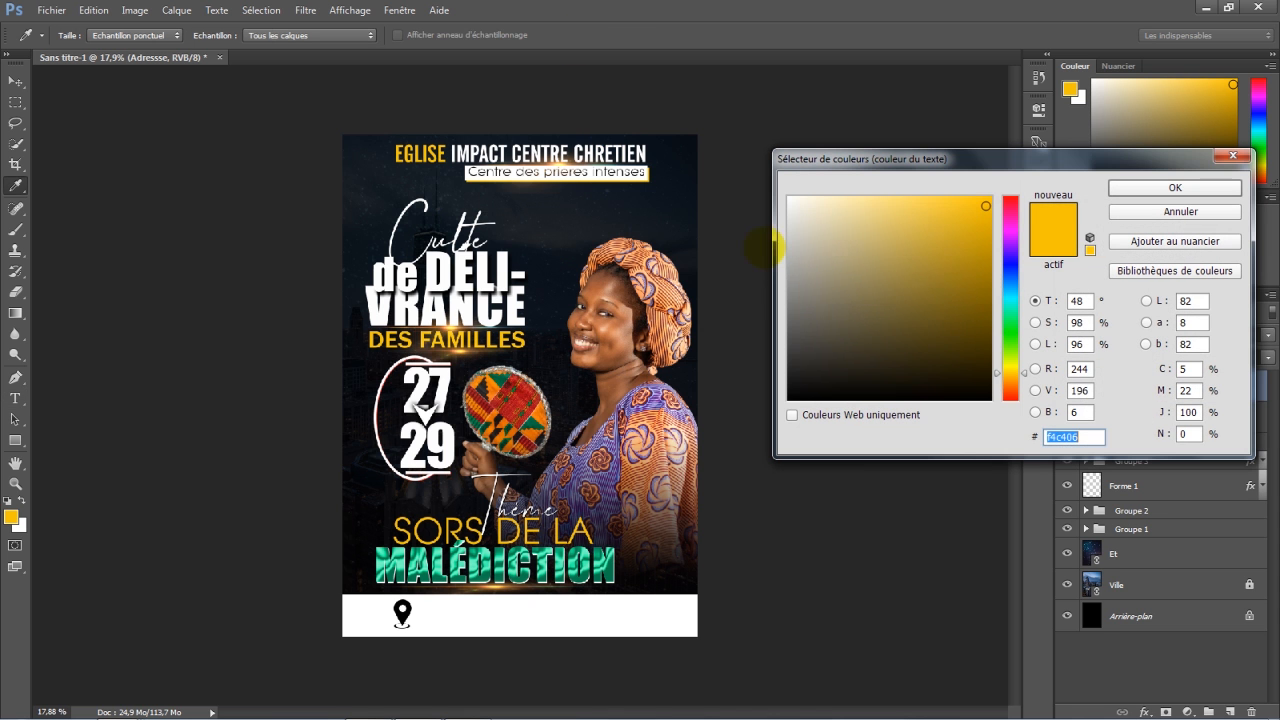
pyautogui.moveTo(823, 300); pyautogui.dragTo(778, 408)
pyautogui.click(1120, 187)
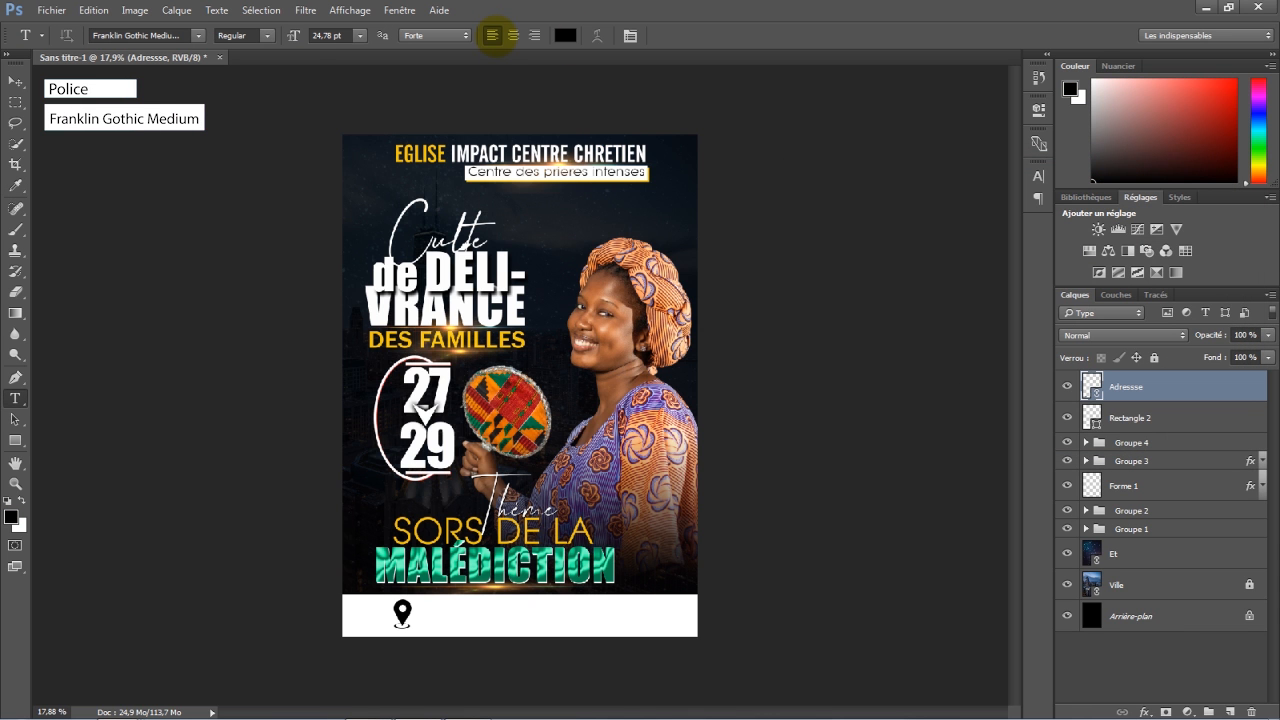
pyautogui.click(431, 614)
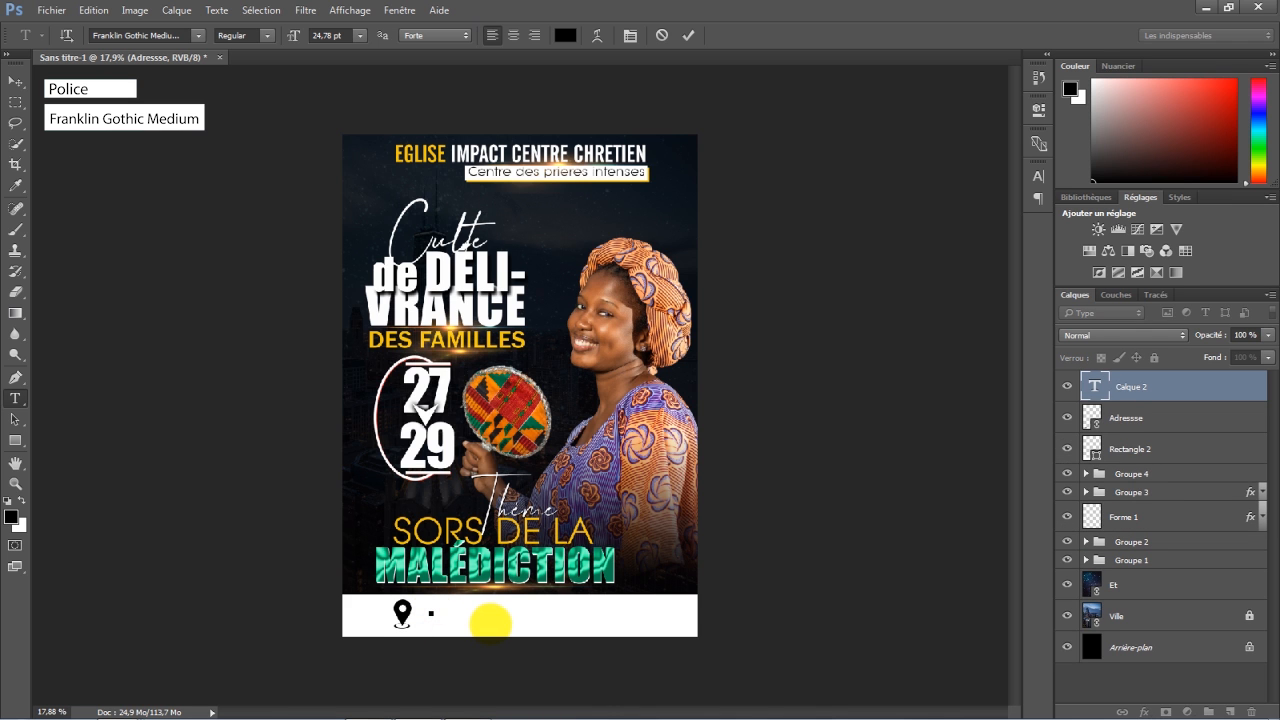
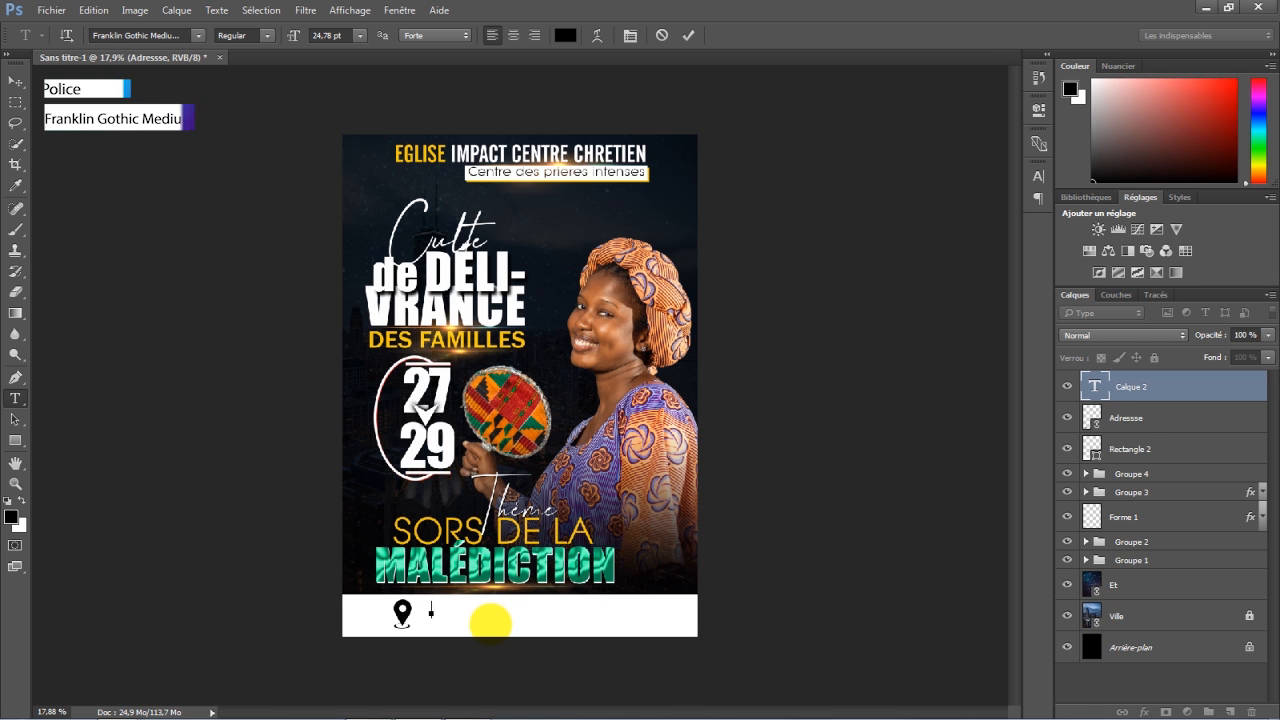
pyautogui.write('@')
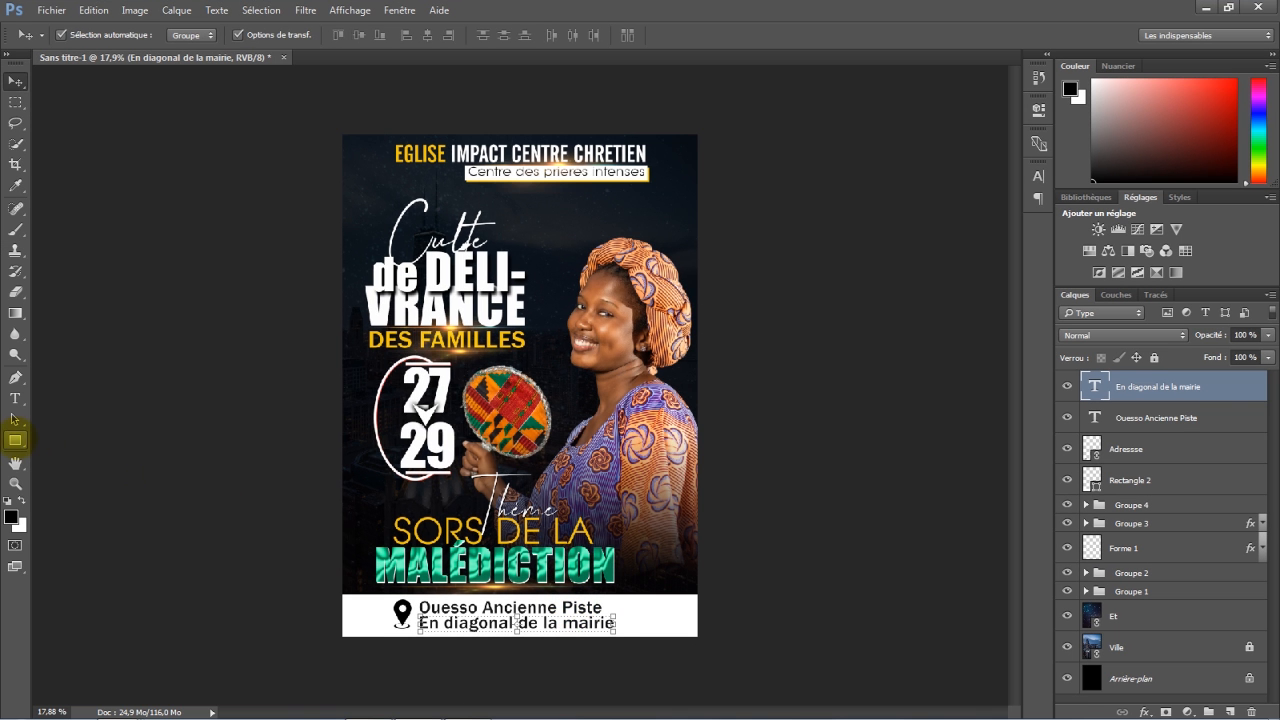
# Draw a thin vertical divider about 12 by 263 px with black fill and black outline to the right of the address.
pyautogui.click(15, 439)
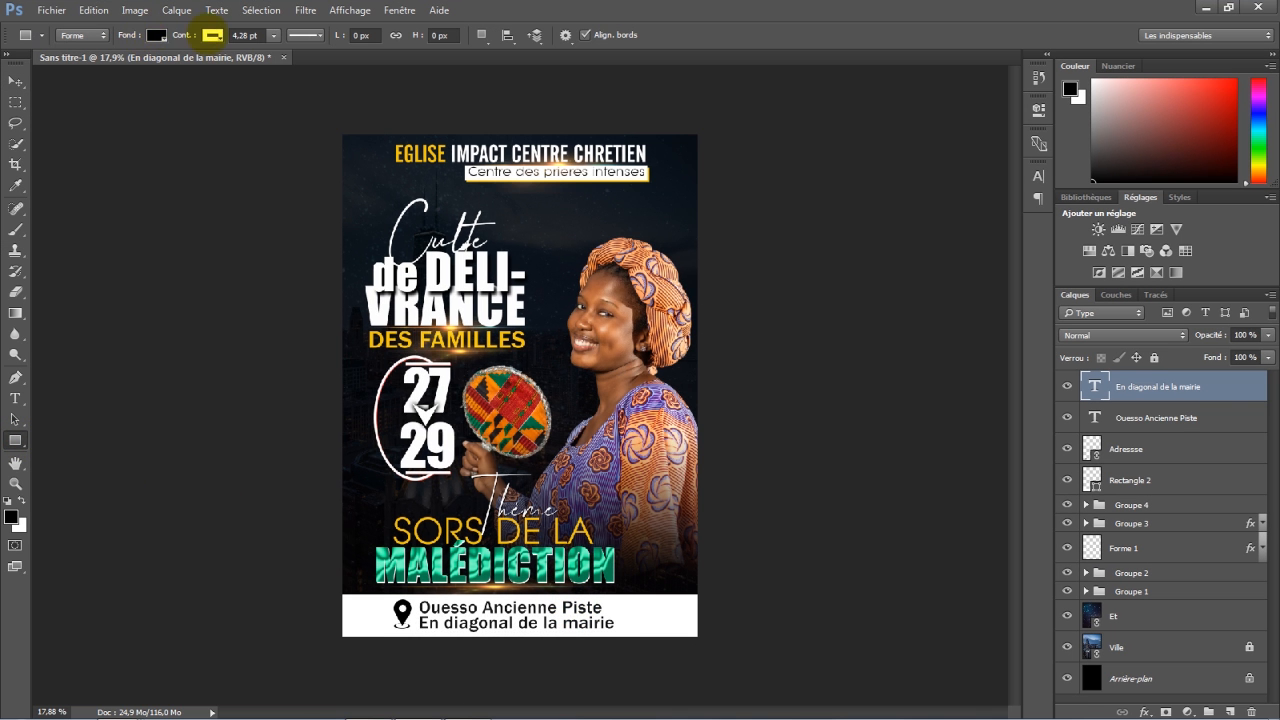
pyautogui.click(212, 35)
pyautogui.click(110, 119)
pyautogui.moveTo(617, 594); pyautogui.dragTo(621, 636)
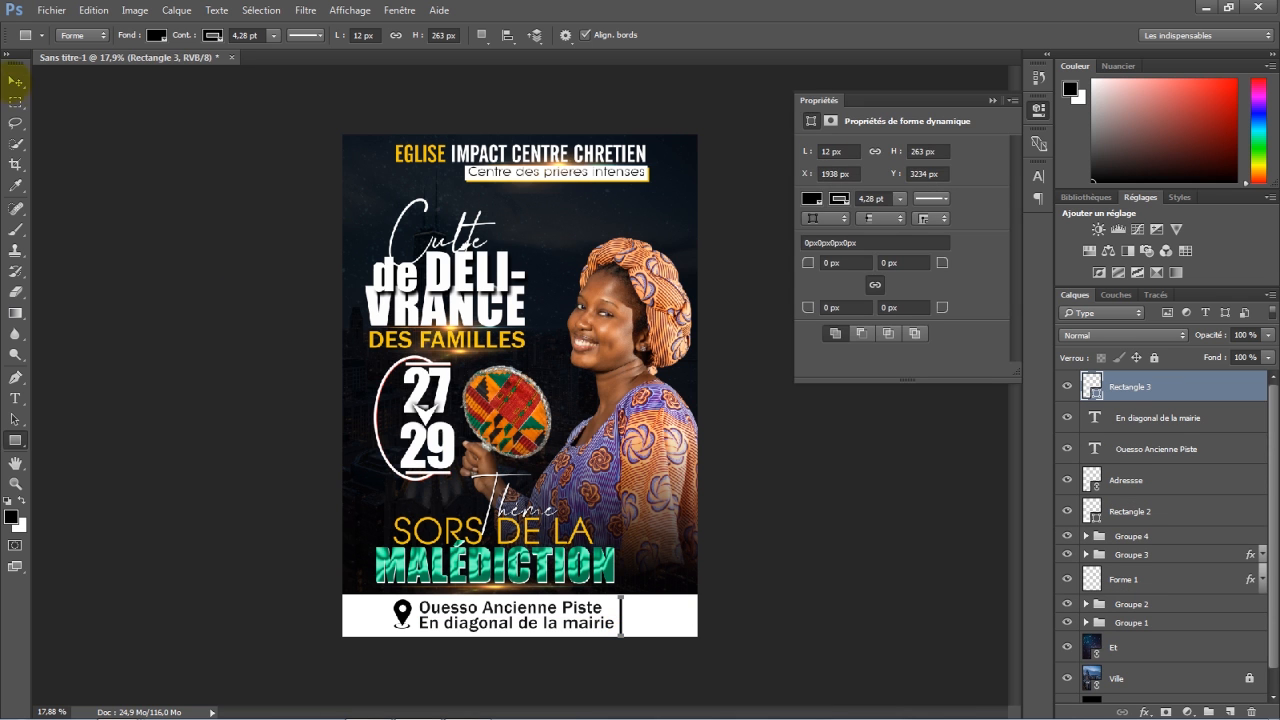
pyautogui.click(16, 80)
pyautogui.click(765, 523)
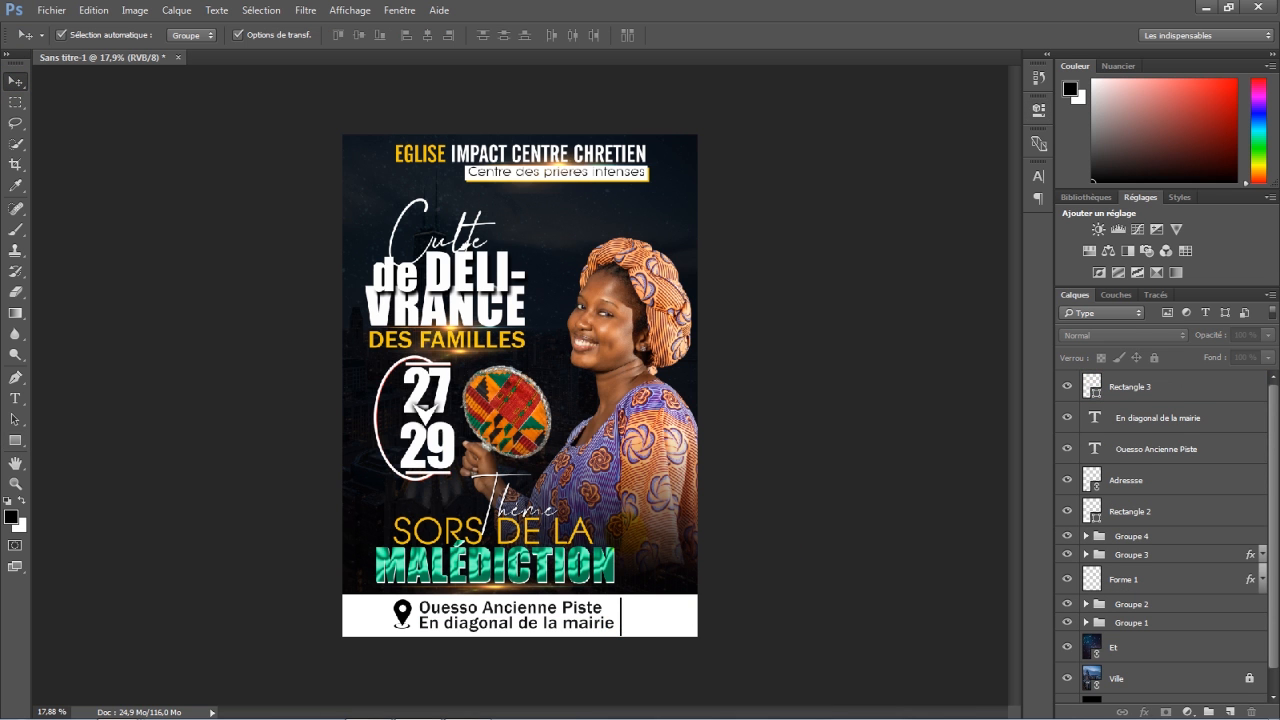
# Place the ICC logo as a linked file, scale it to 32% and position it right of the divider in the white band.
pyautogui.click(52, 10)
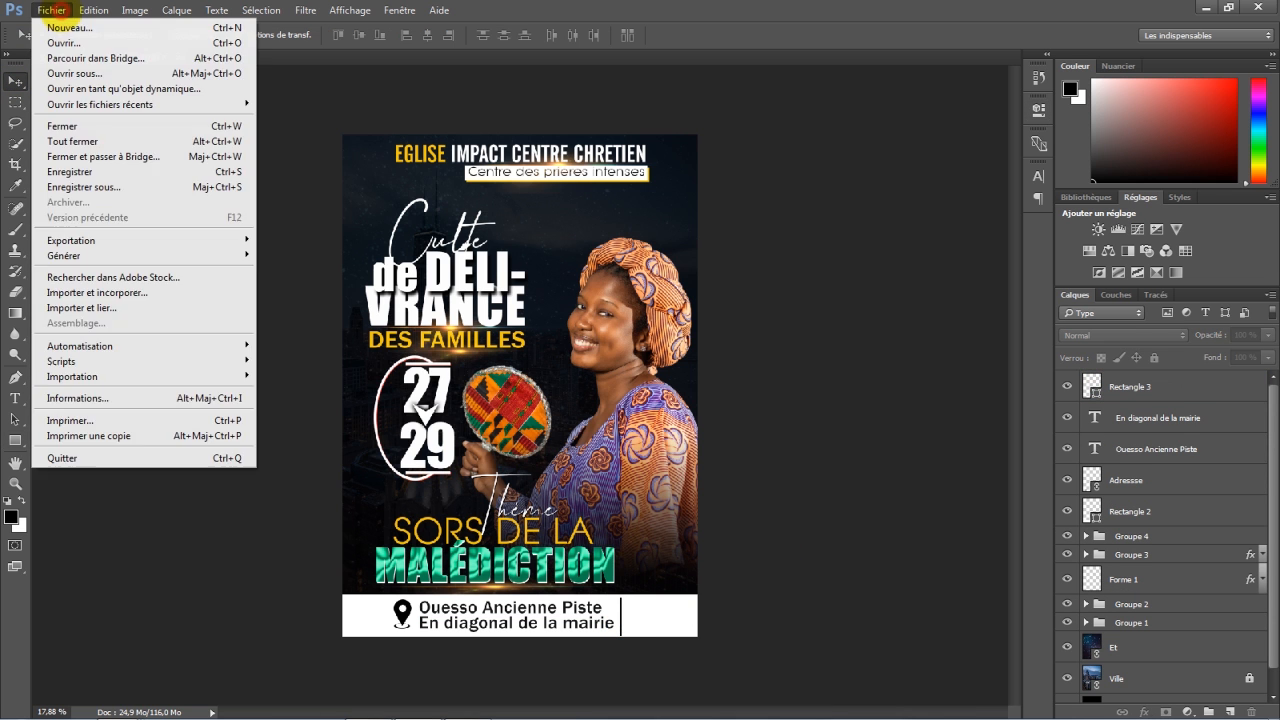
pyautogui.click(80, 307)
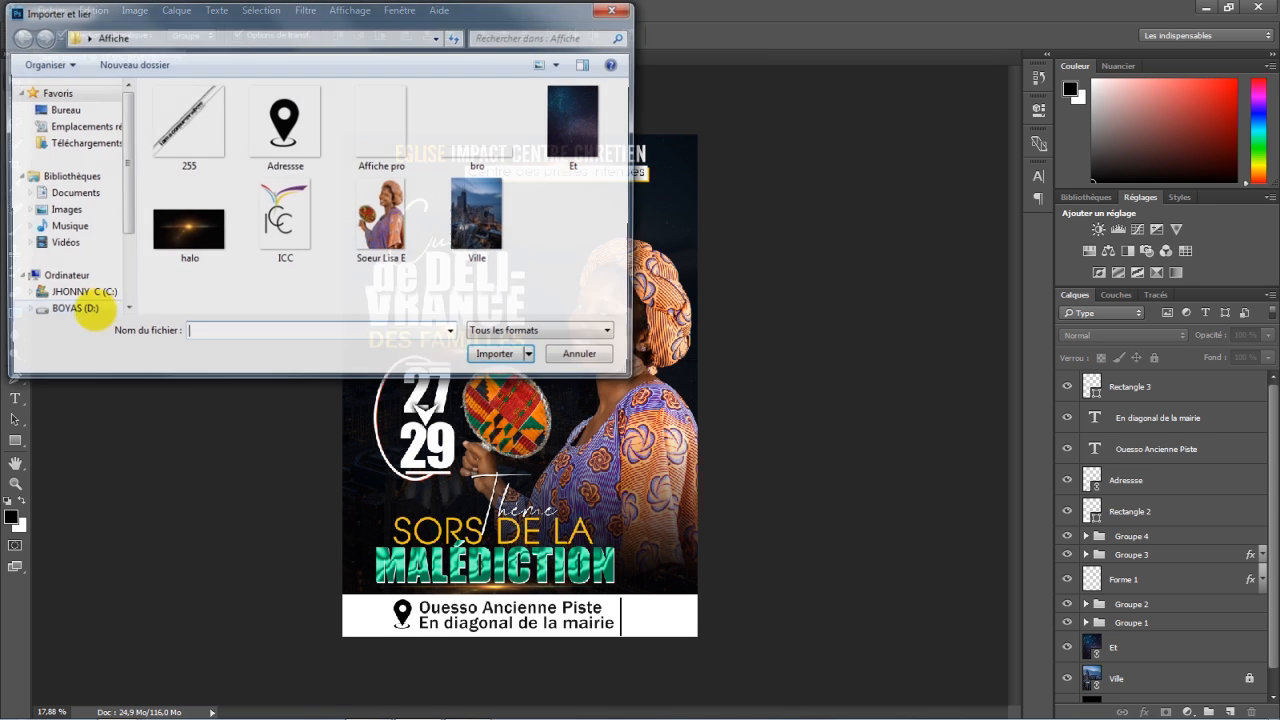
pyautogui.doubleClick(272, 212)
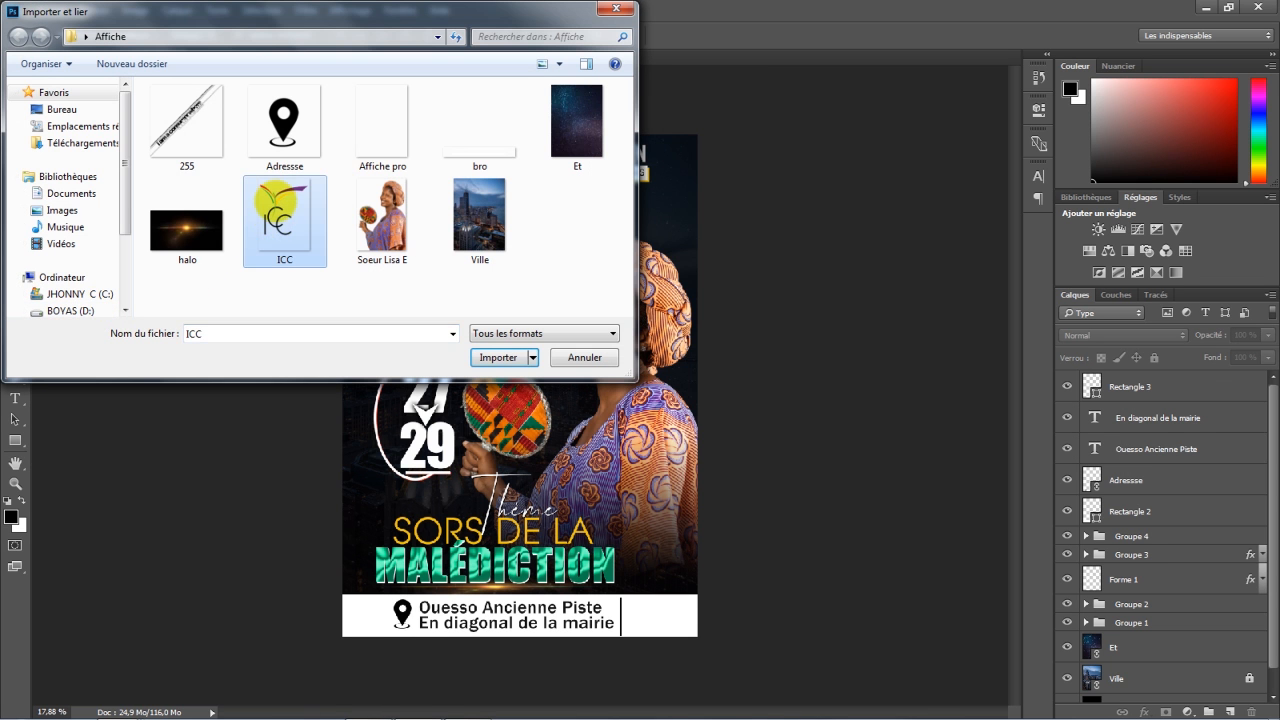
pyautogui.moveTo(519, 385); pyautogui.dragTo(676, 594)
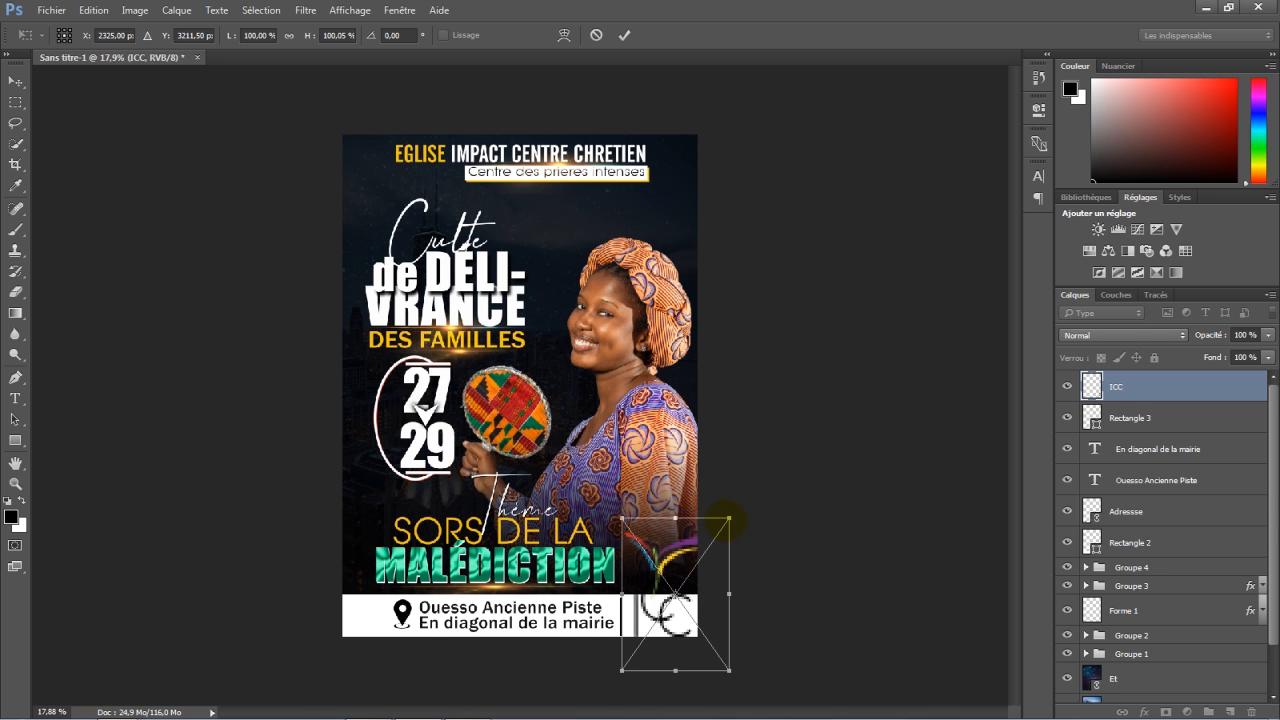
pyautogui.moveTo(307, 38); pyautogui.dragTo(254, 38)
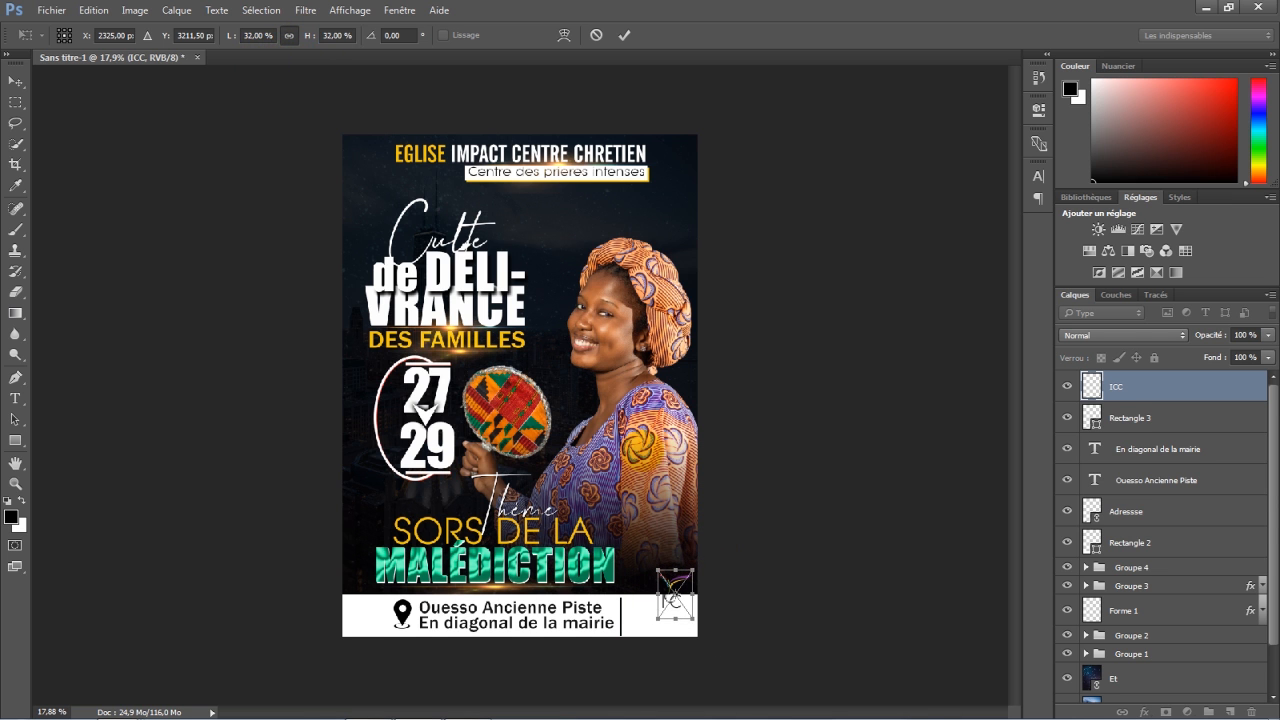
pyautogui.moveTo(682, 580); pyautogui.dragTo(662, 604)
pyautogui.click(623, 35)
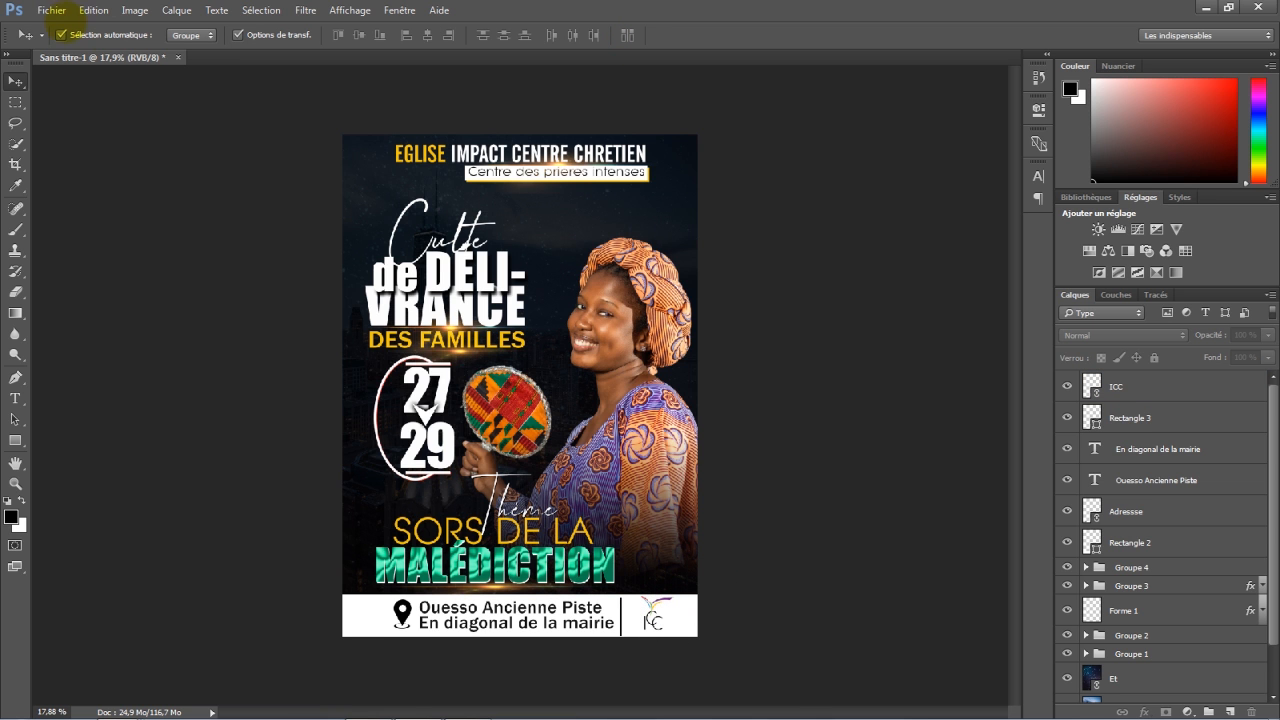
# Place the white bro brush image as a linked file over the woman's dress, beside "SORS DE LA".
pyautogui.click(52, 10)
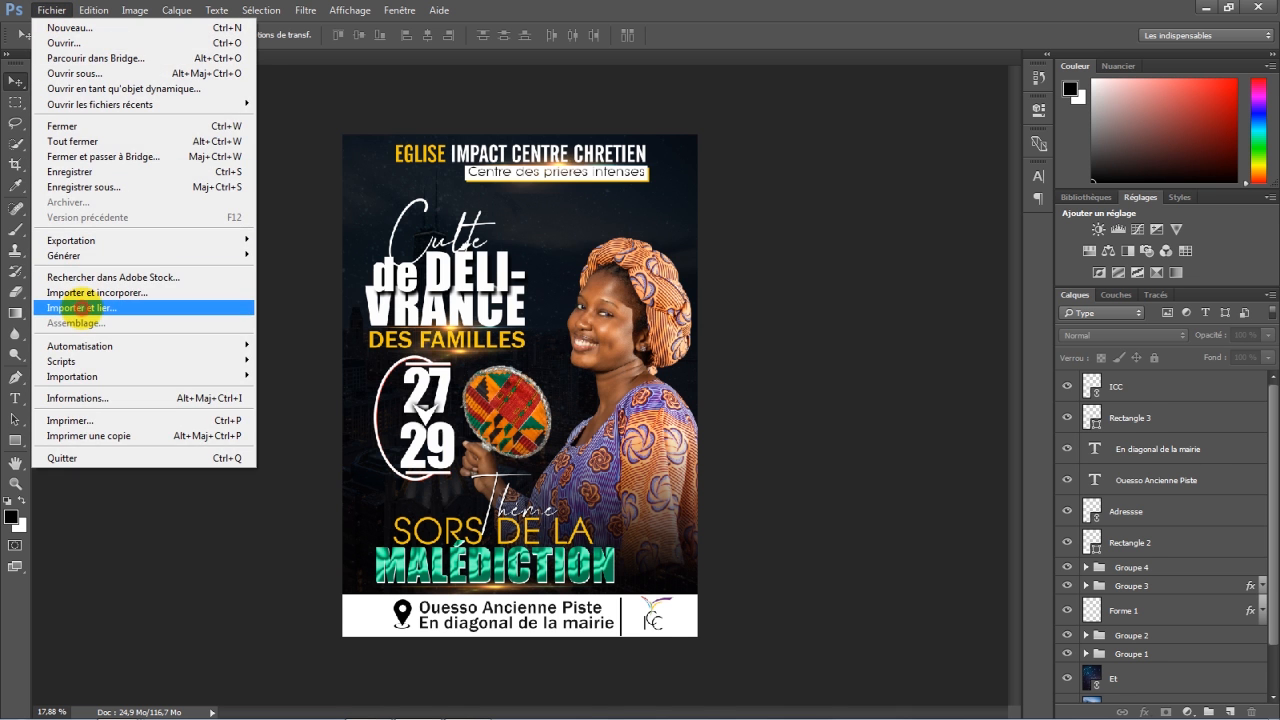
pyautogui.click(82, 307)
pyautogui.click(466, 136)
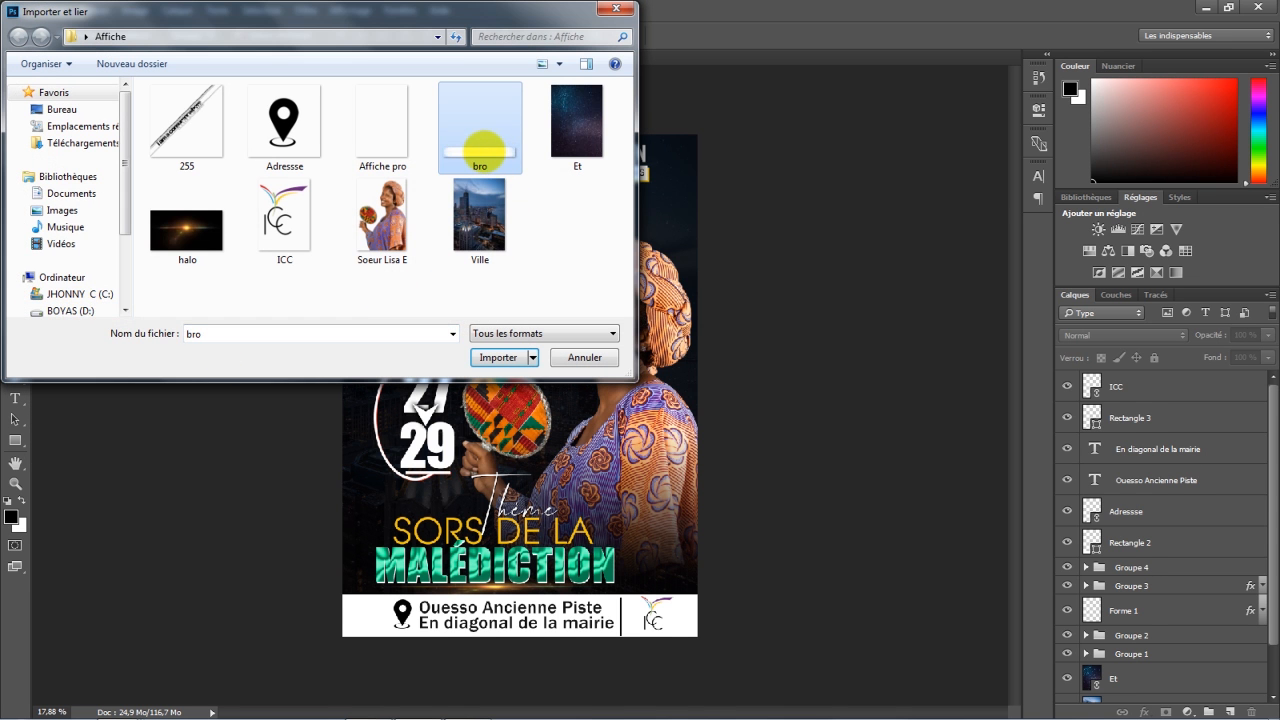
pyautogui.doubleClick(468, 136)
pyautogui.moveTo(520, 385)
pyautogui.mouseDown()
pyautogui.moveTo(595, 375)
pyautogui.moveTo(665, 478)
pyautogui.moveTo(657, 537)
pyautogui.moveTo(708, 538)
pyautogui.moveTo(664, 538)
pyautogui.mouseUp()
pyautogui.click(624, 35)
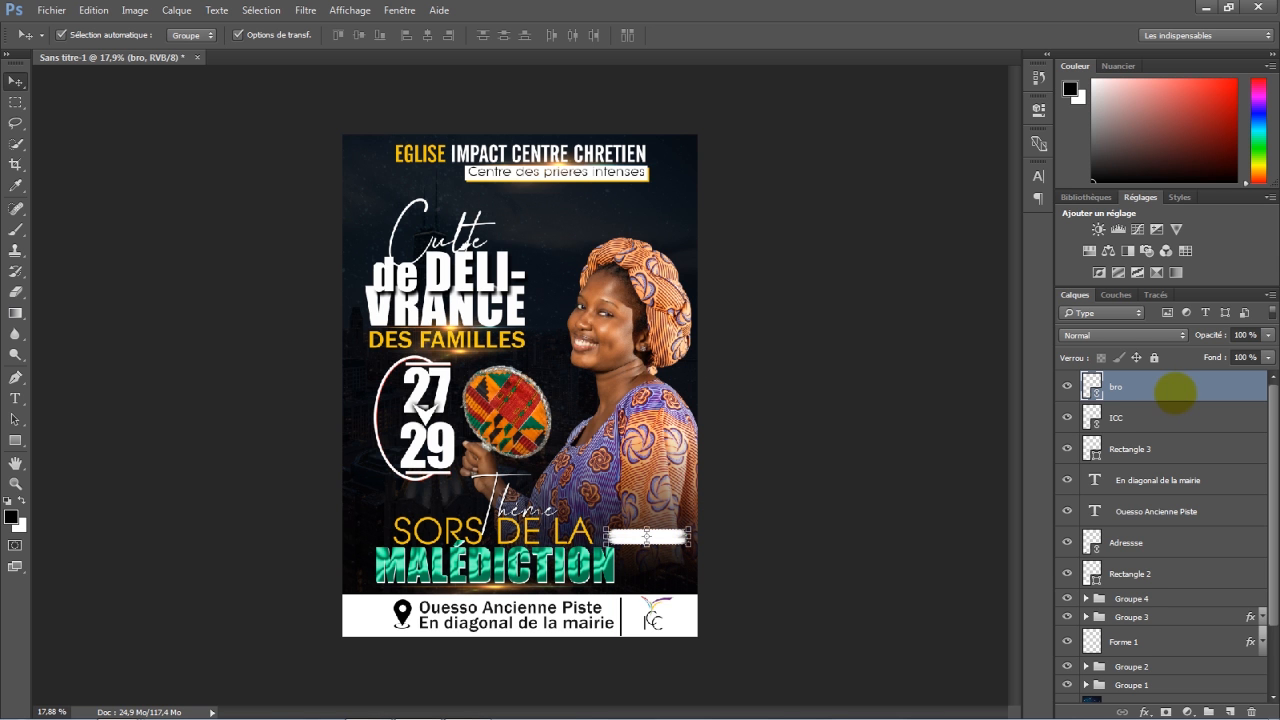
# Give the bro brush shape a black (000000) colour overlay and reduce its layer opacity.
pyautogui.doubleClick(1177, 389)
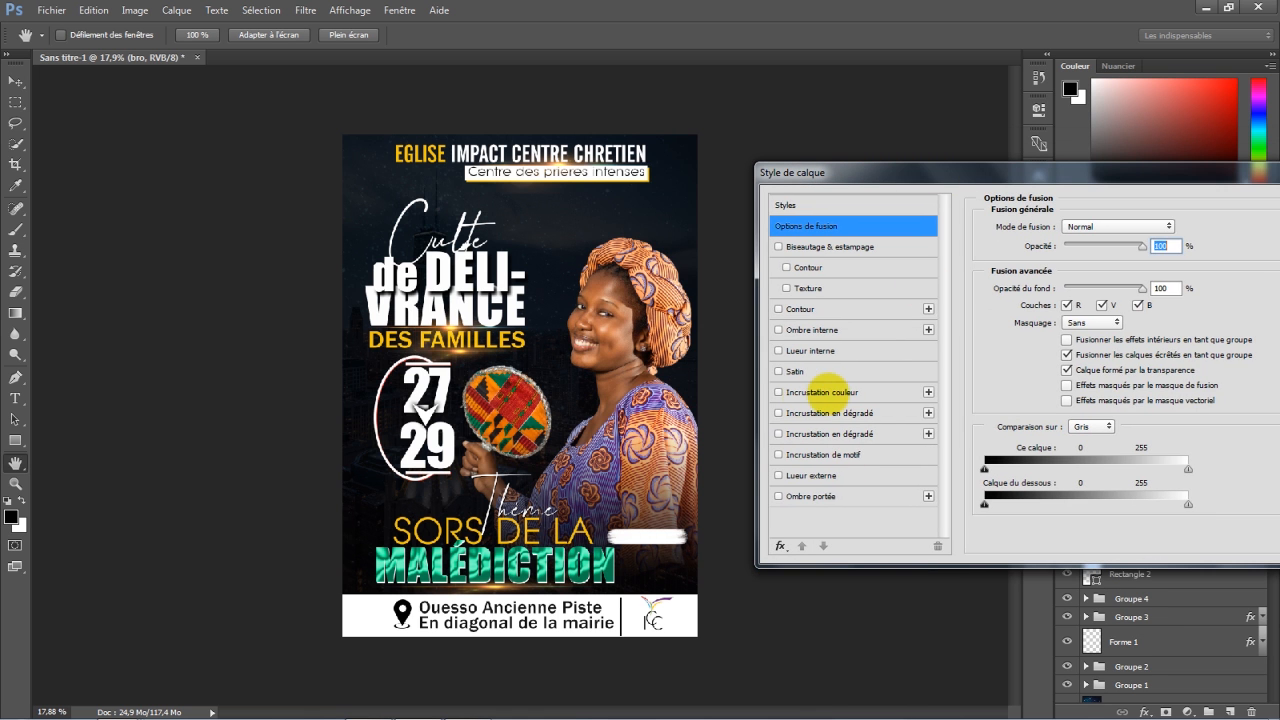
pyautogui.click(828, 392)
pyautogui.click(1184, 226)
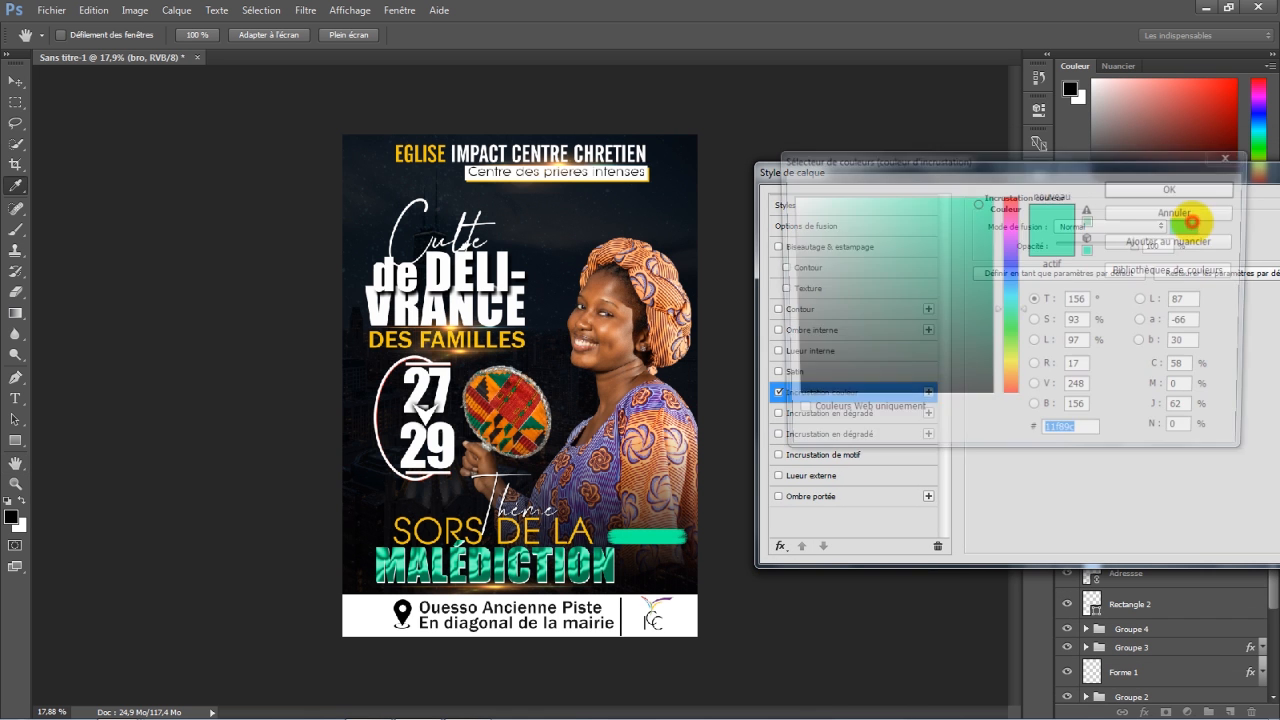
pyautogui.moveTo(862, 347); pyautogui.dragTo(778, 402)
pyautogui.click(1173, 190)
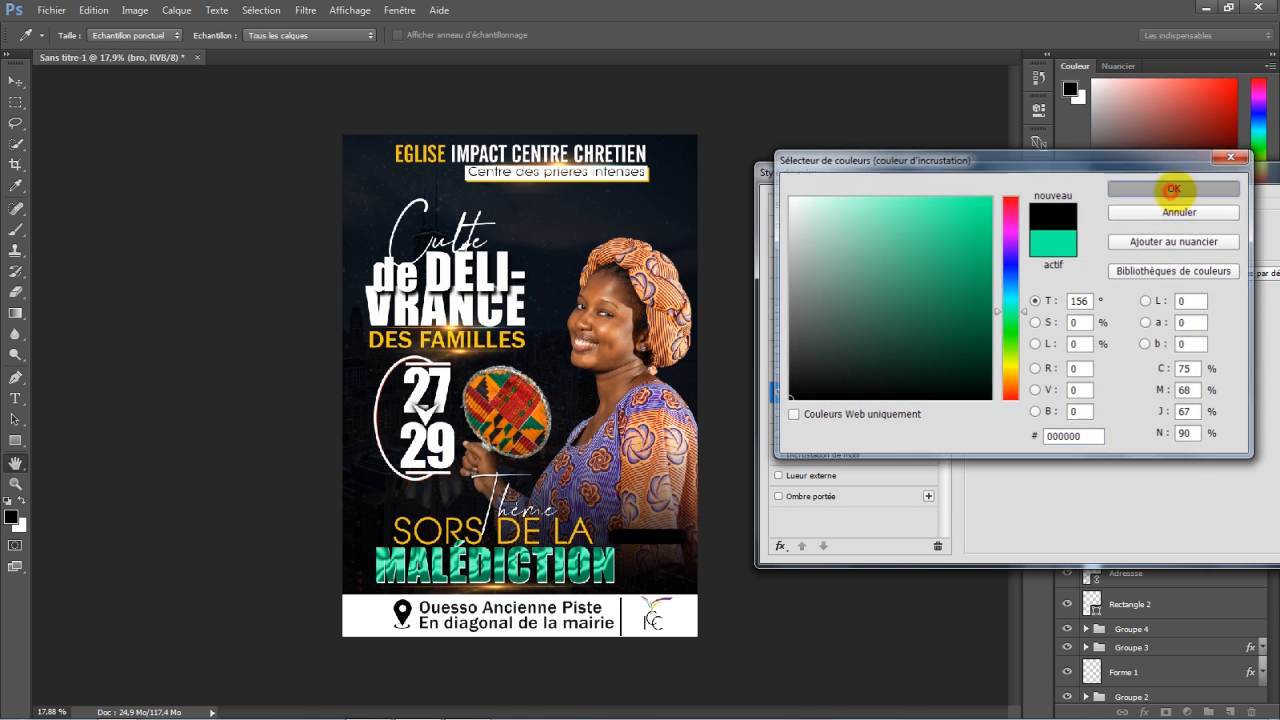
pyautogui.click(1195, 191)
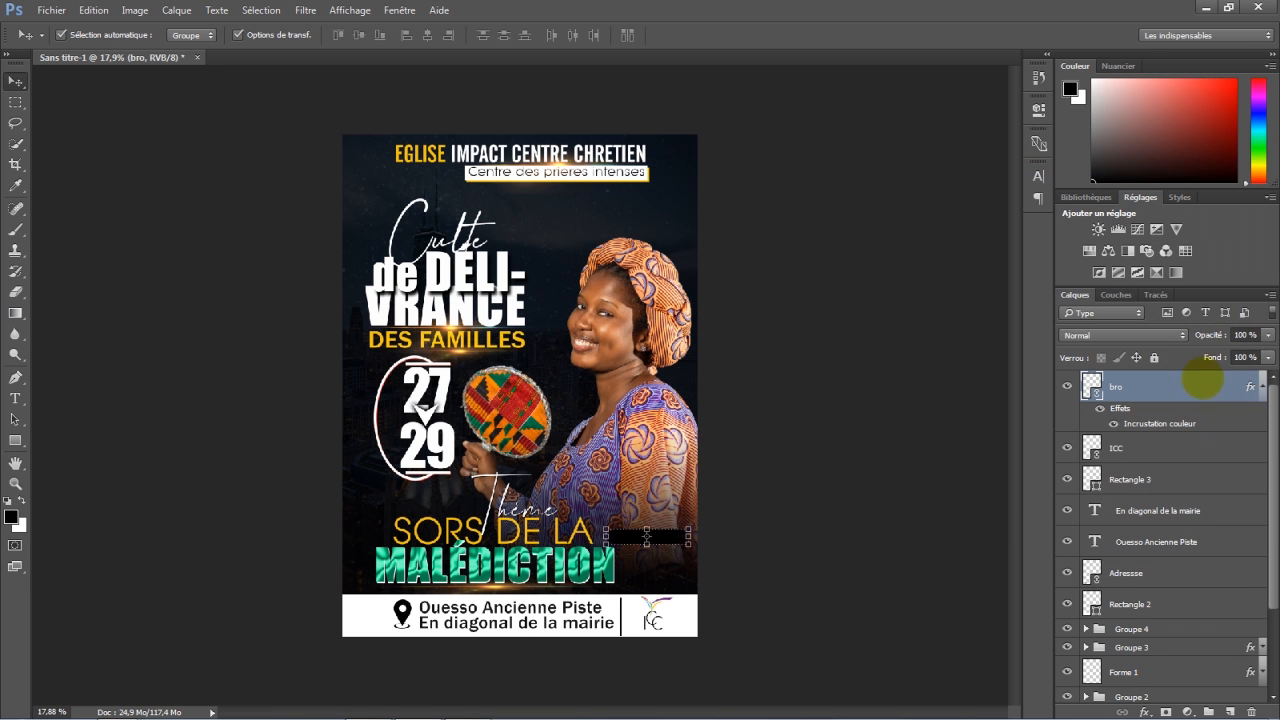
pyautogui.moveTo(1206, 340); pyautogui.dragTo(1195, 342)
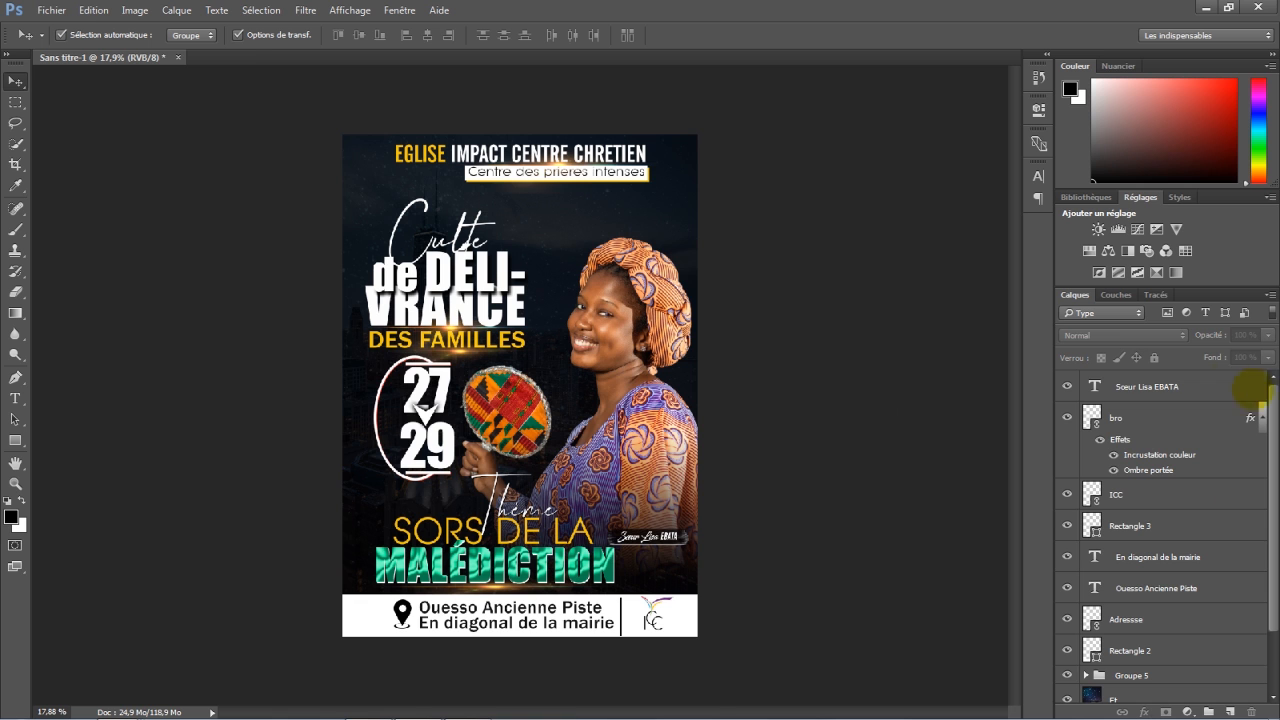
# Group the name tag and footer layers, from the woman's name text down to Rectangle 2.
pyautogui.click(1212, 386)
pyautogui.scroll(-2, 1195, 550)
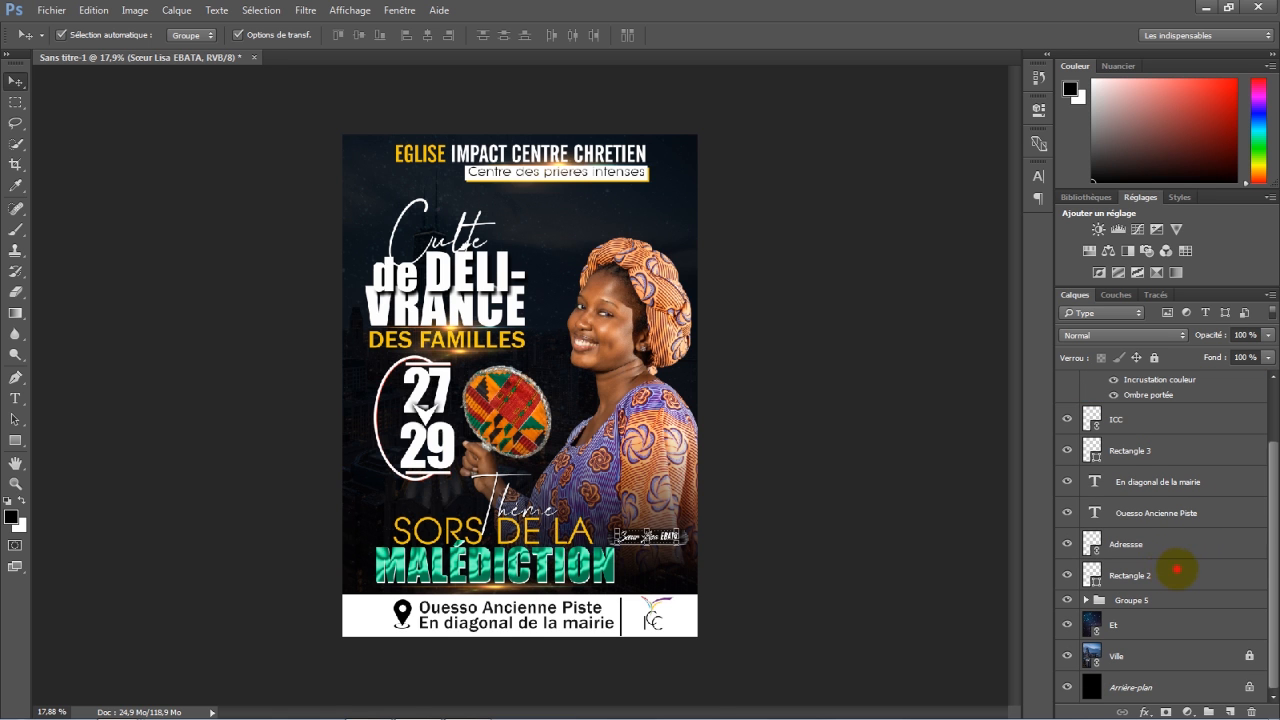
pyautogui.keyDown('shift'); pyautogui.click(1178, 575); pyautogui.keyUp('shift')
pyautogui.hotkey('ctrl', 'g')
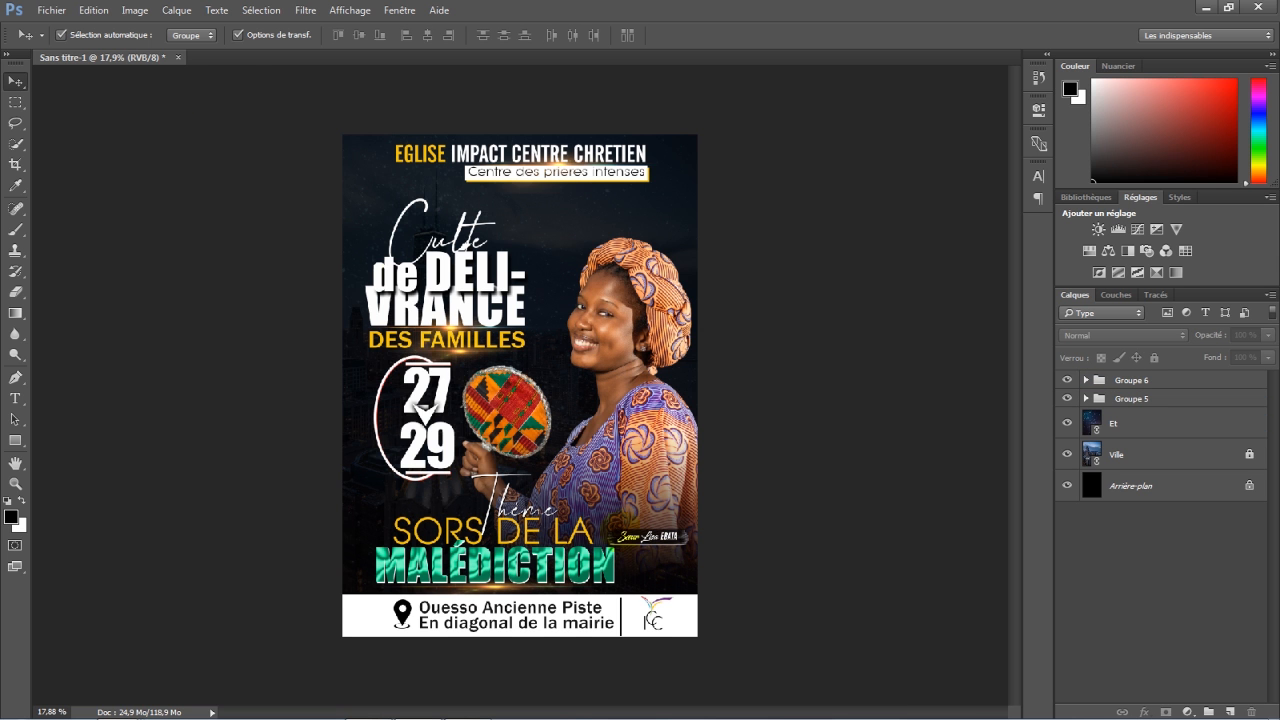
# Place the Affiche pro clock image as a linked file below the name tag, beside "MALÉDICTION".
pyautogui.click(51, 10)
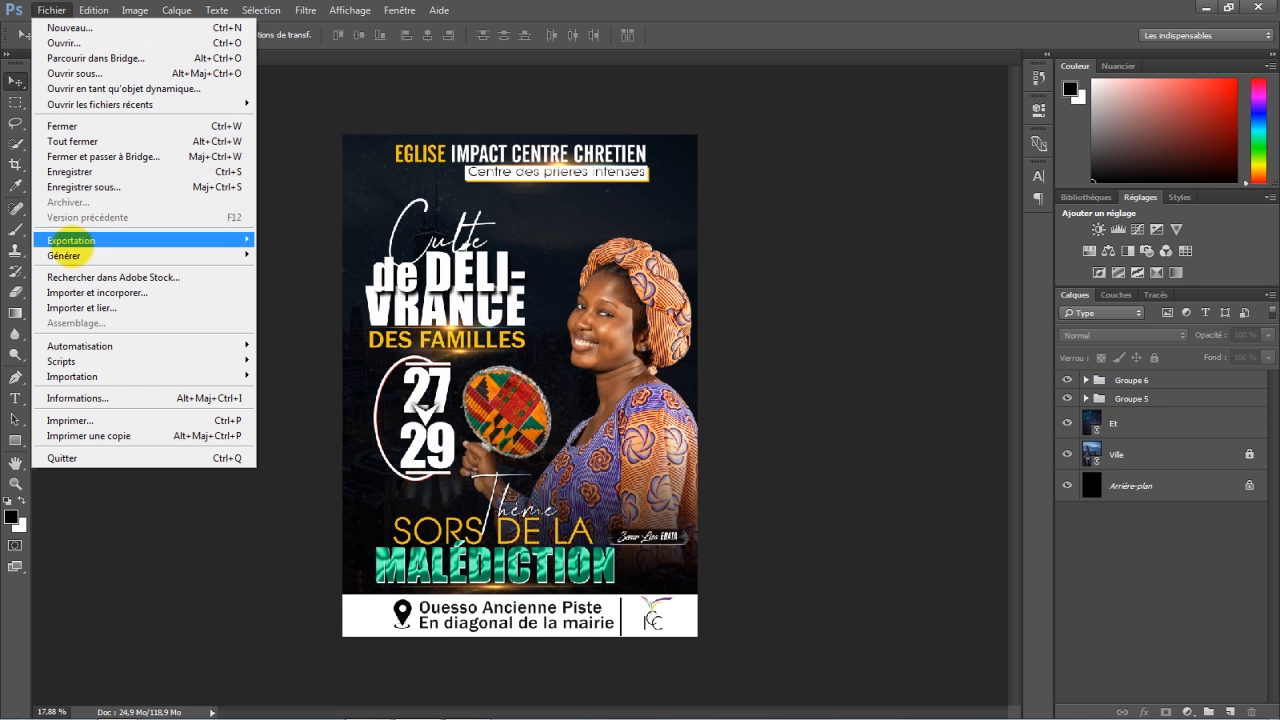
pyautogui.click(75, 306)
pyautogui.click(445, 134)
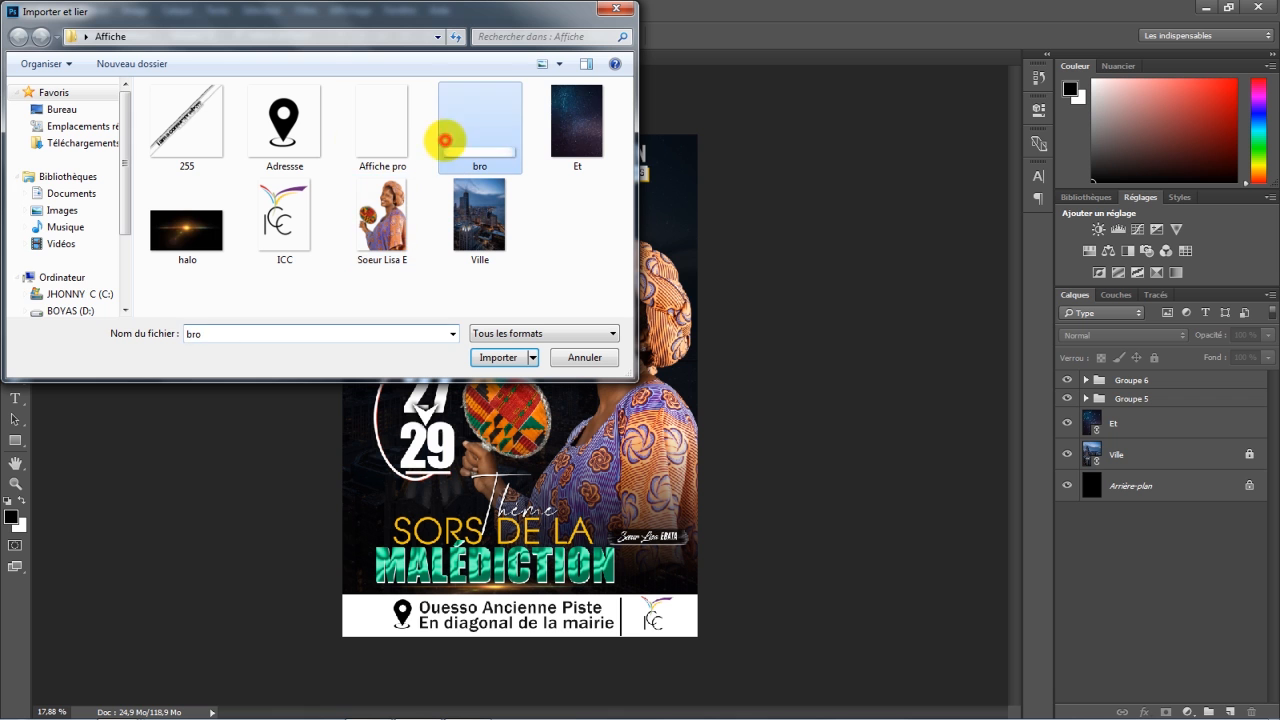
pyautogui.click(355, 137)
pyautogui.doubleClick(355, 137)
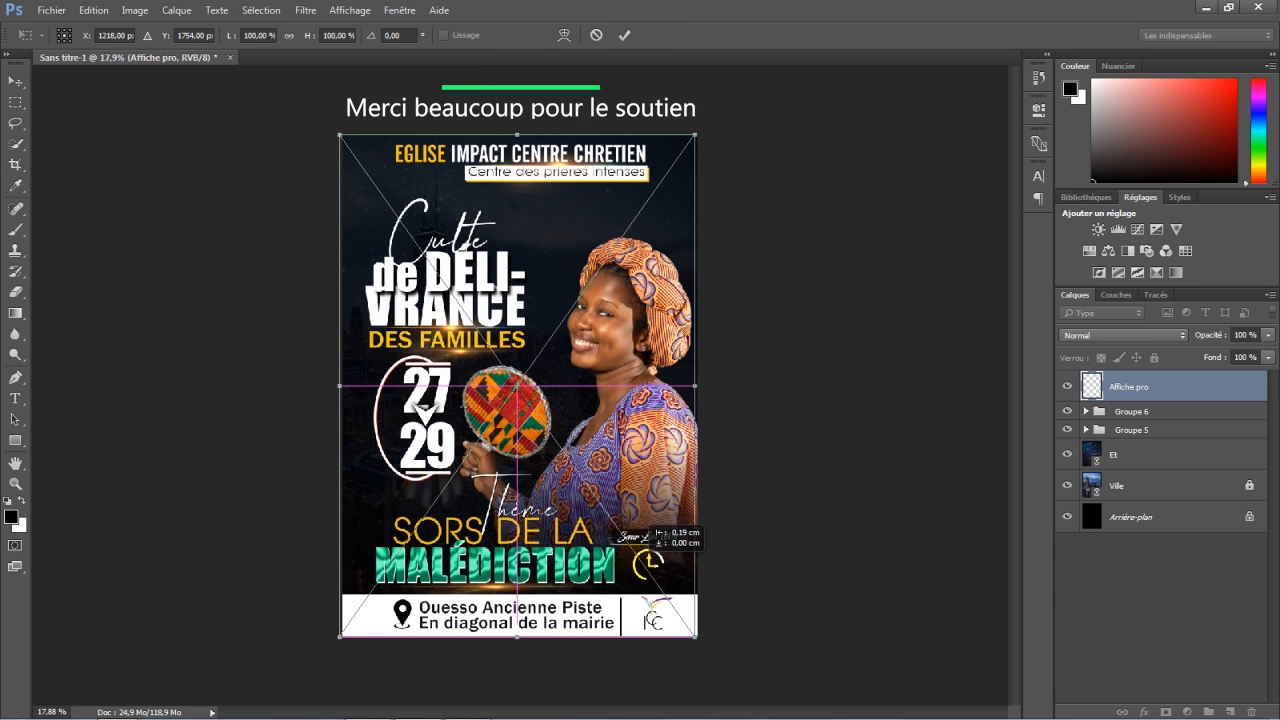
pyautogui.click(624, 35)
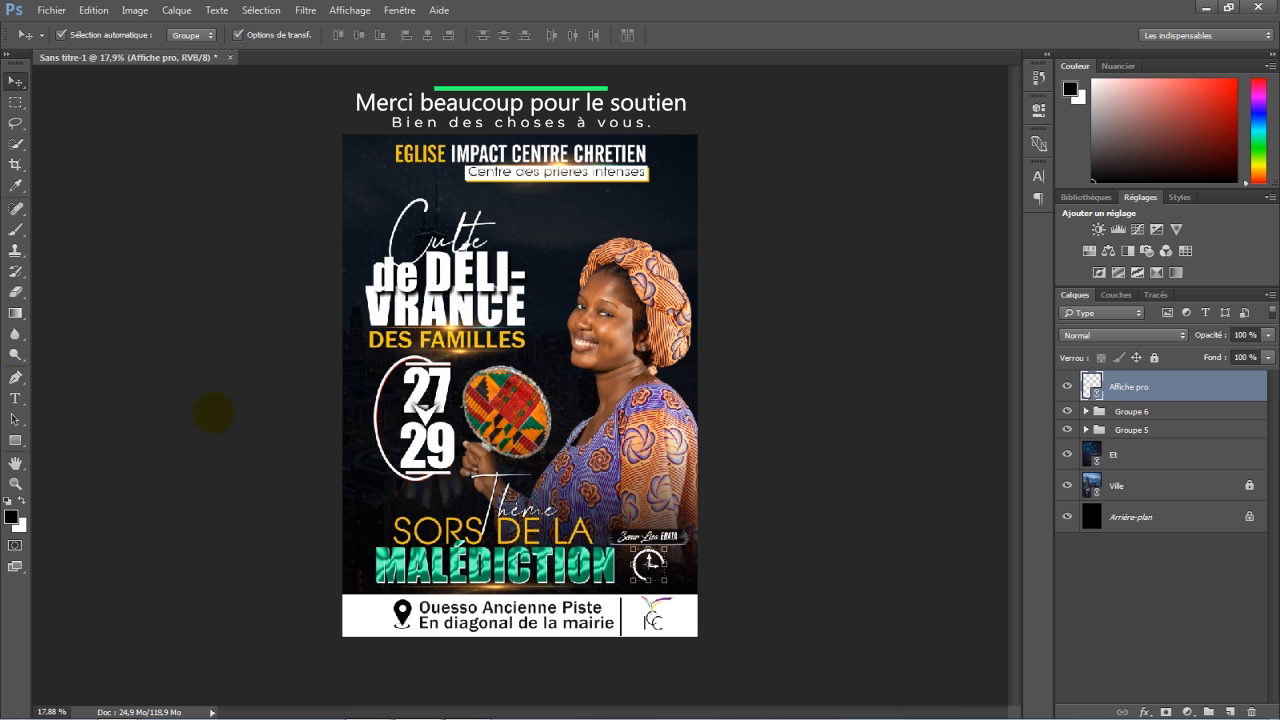
# Add the white text "18h00" in Bebas Regular at 46.78 pt on the poster.
pyautogui.click(15, 398)
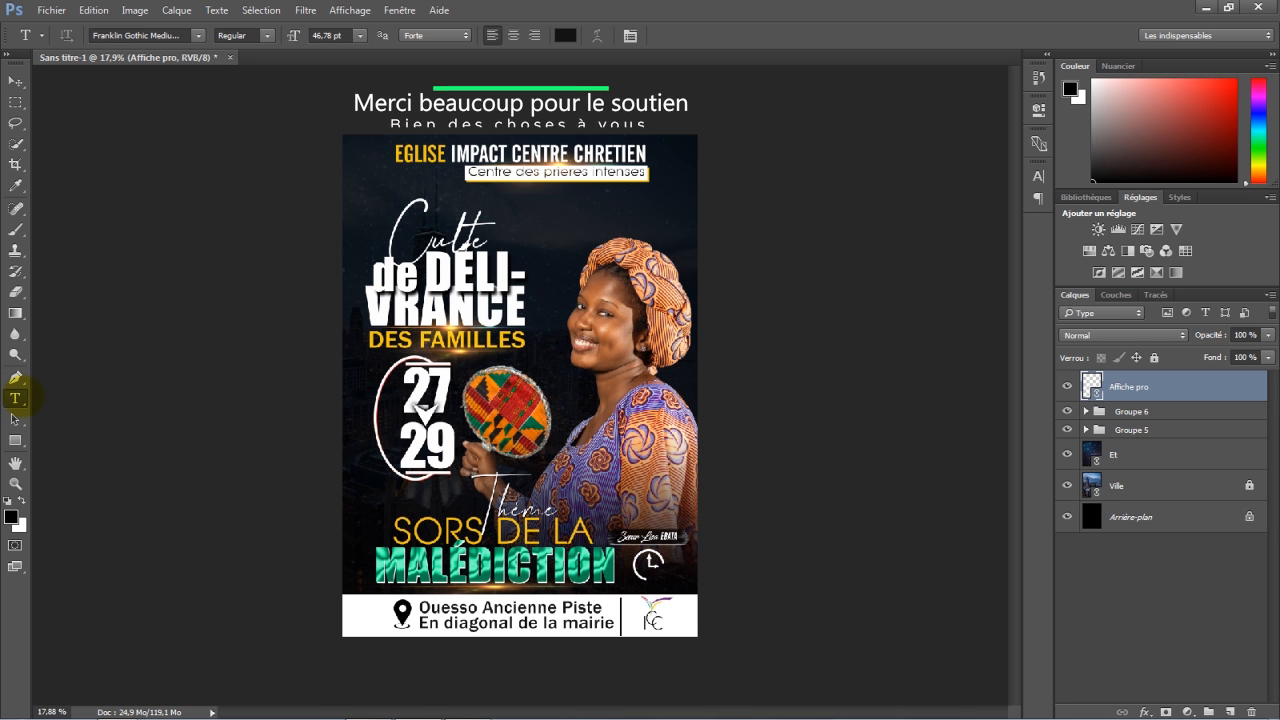
pyautogui.click(565, 35)
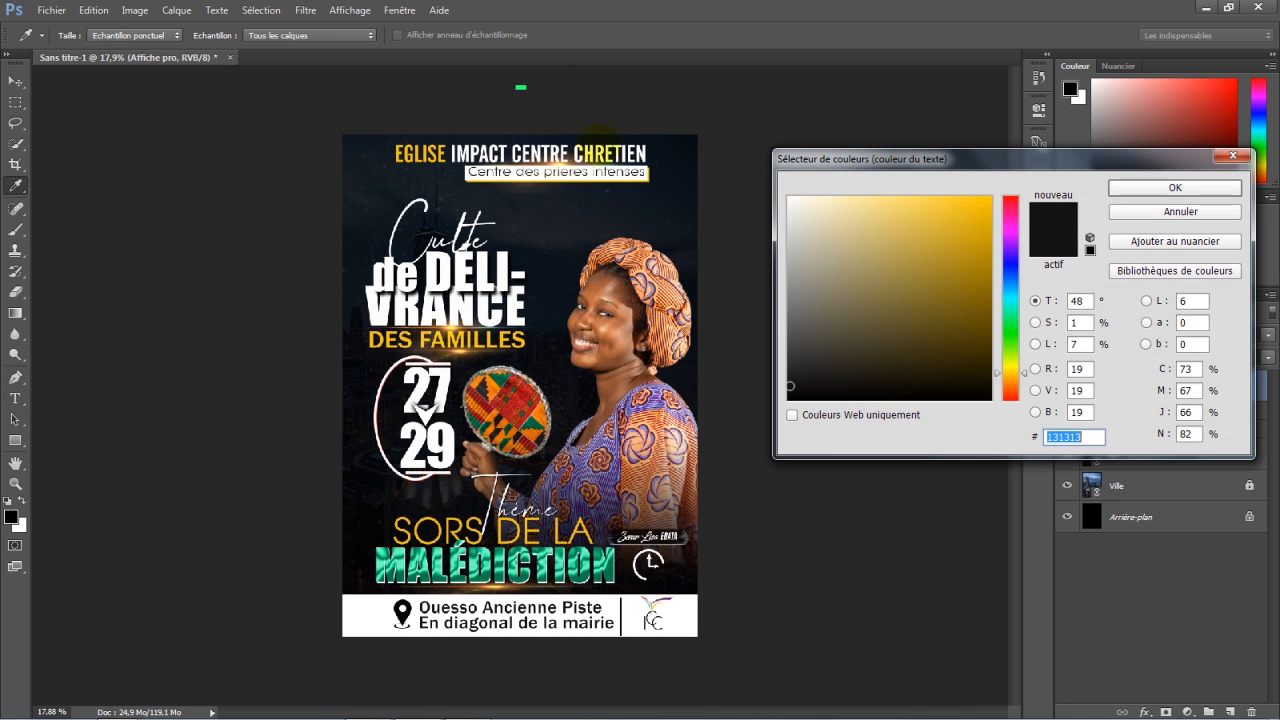
pyautogui.moveTo(814, 229); pyautogui.dragTo(814, 177)
pyautogui.click(1168, 188)
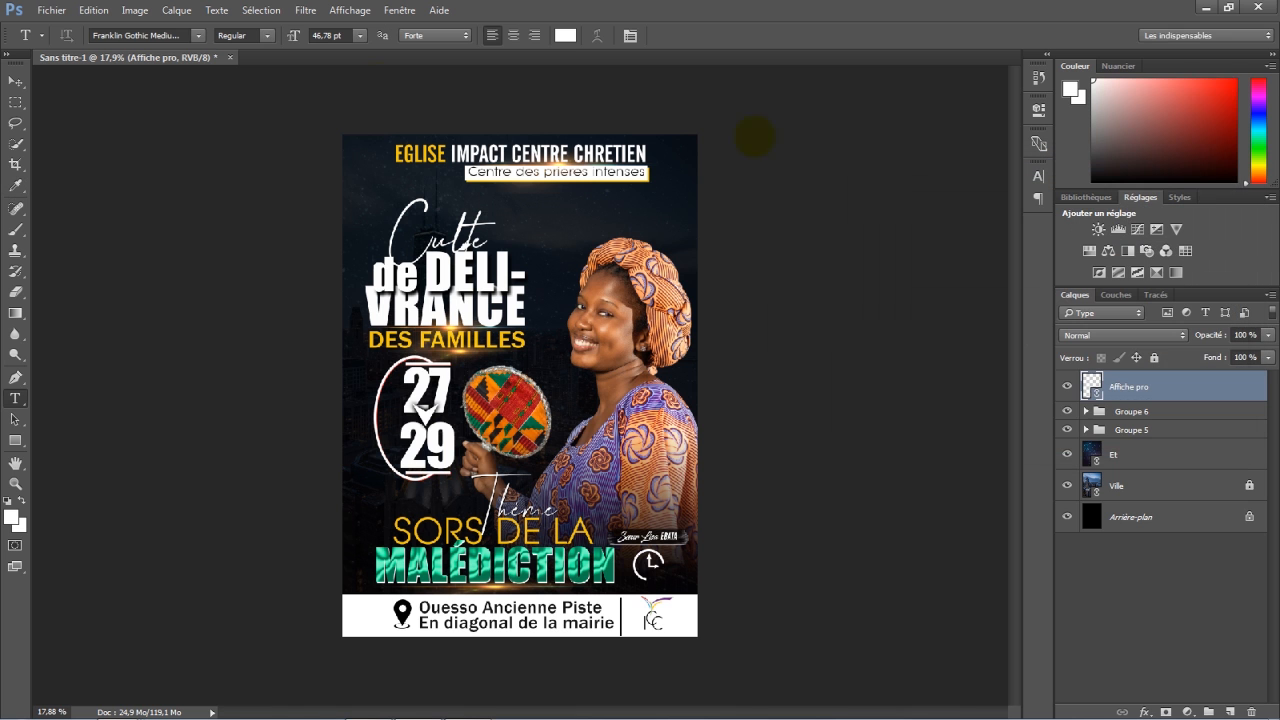
pyautogui.click(162, 34)
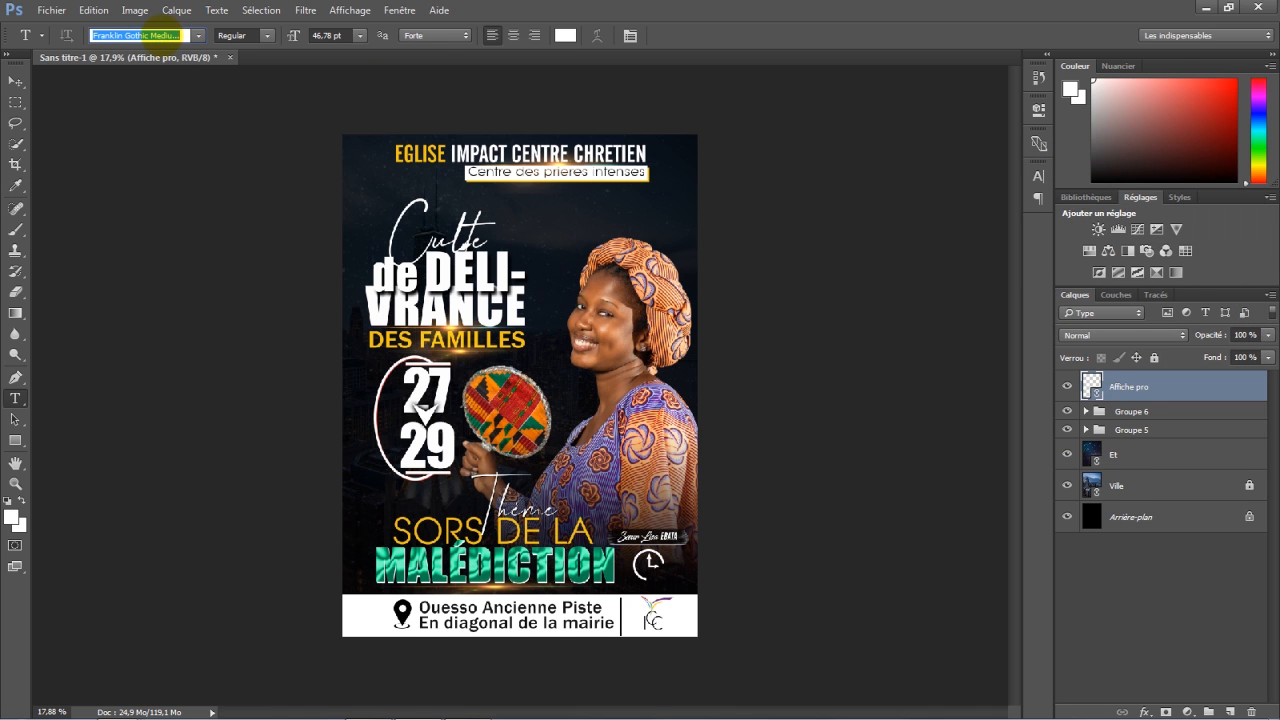
pyautogui.write('beba')
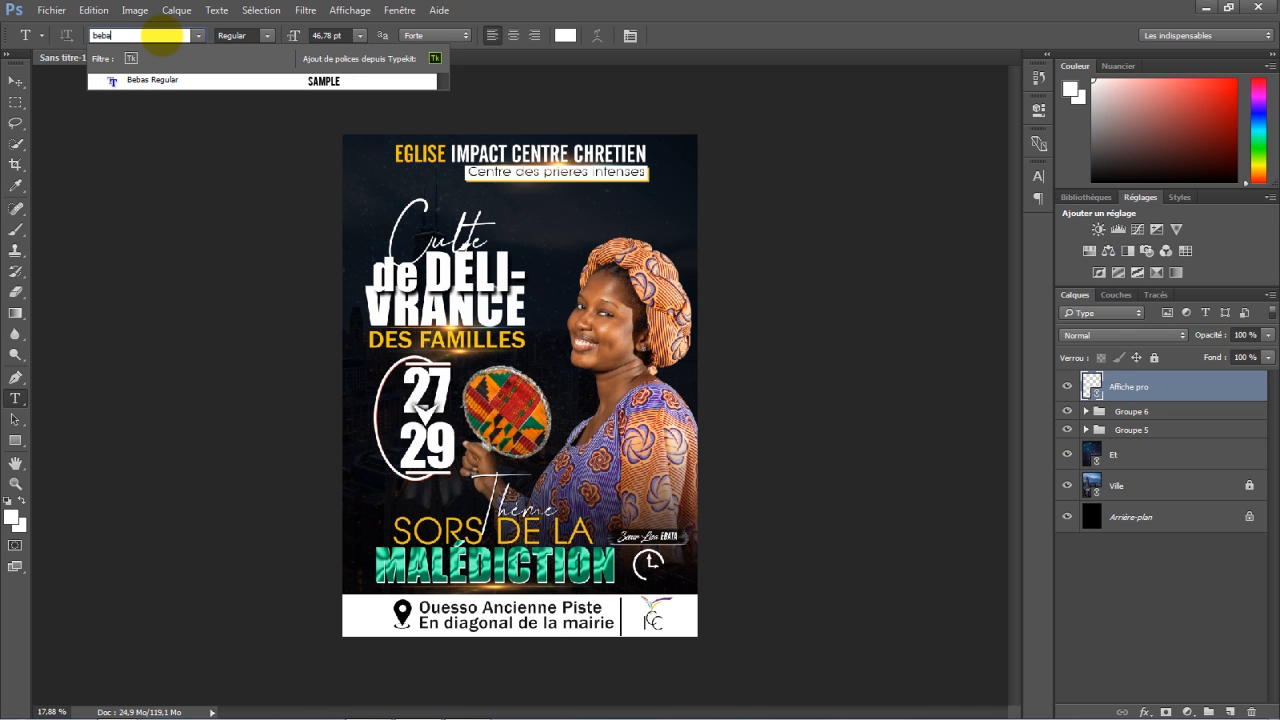
pyautogui.click(211, 80)
pyautogui.click(578, 409)
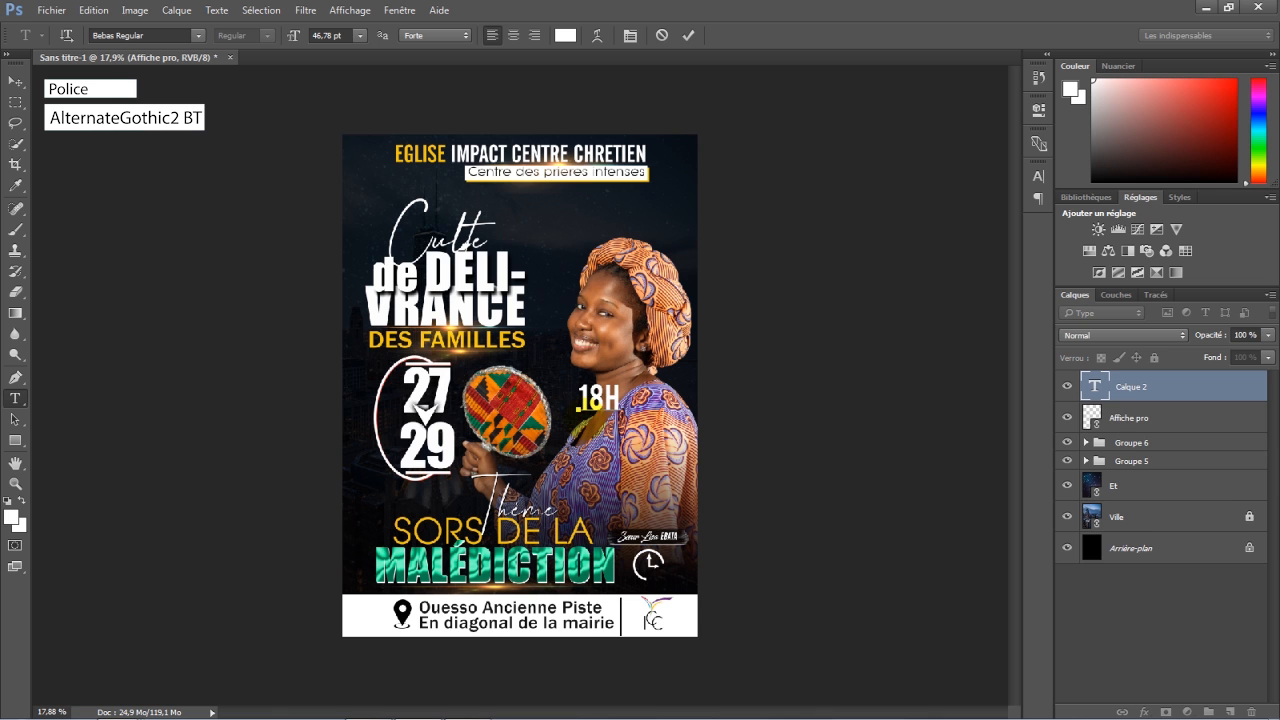
# Scale the "18h00" text to 41.24% and position it at the lower right of the clock icon.
pyautogui.moveTo(648, 413); pyautogui.dragTo(705, 595)
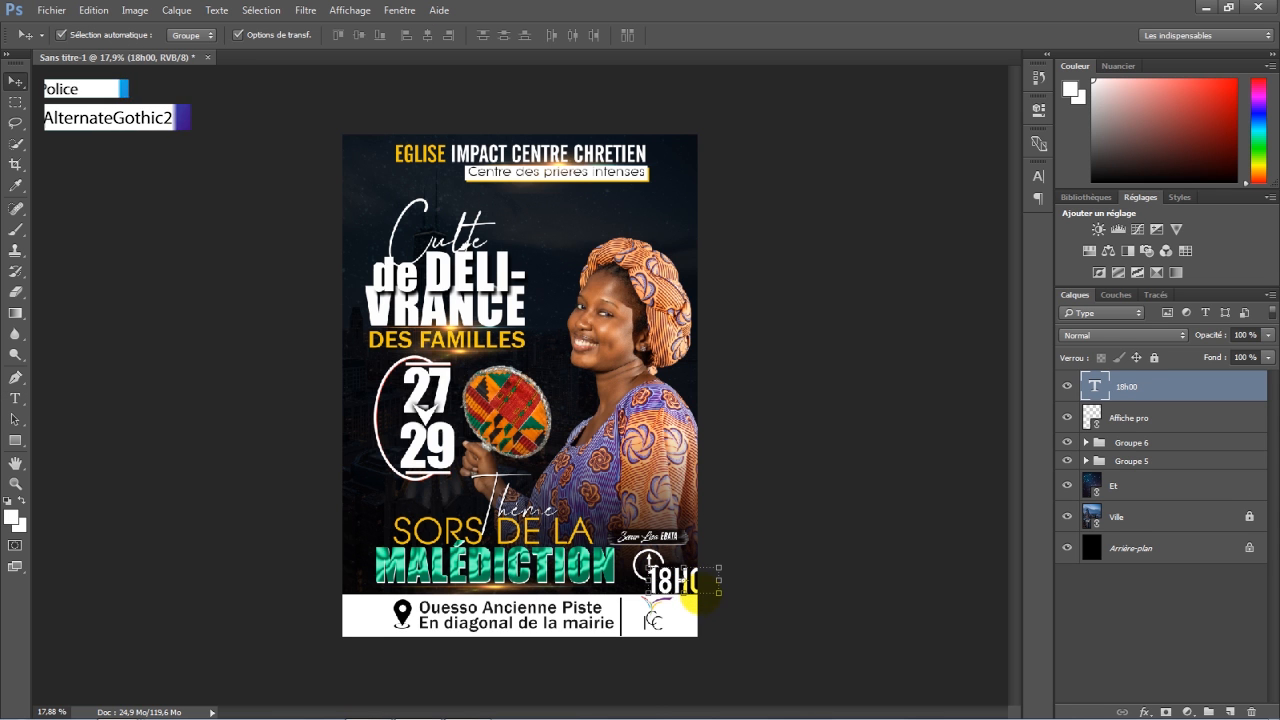
pyautogui.hotkey('ctrl', 't')
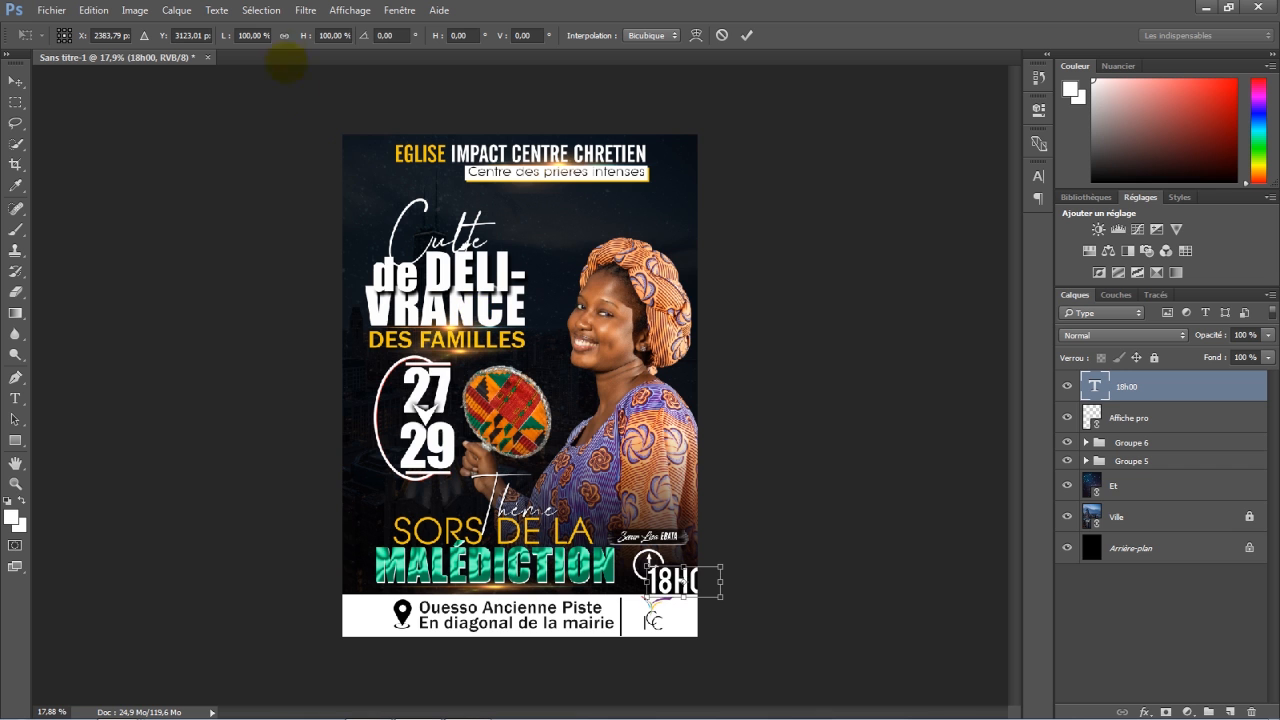
pyautogui.moveTo(721, 597); pyautogui.dragTo(682, 580)
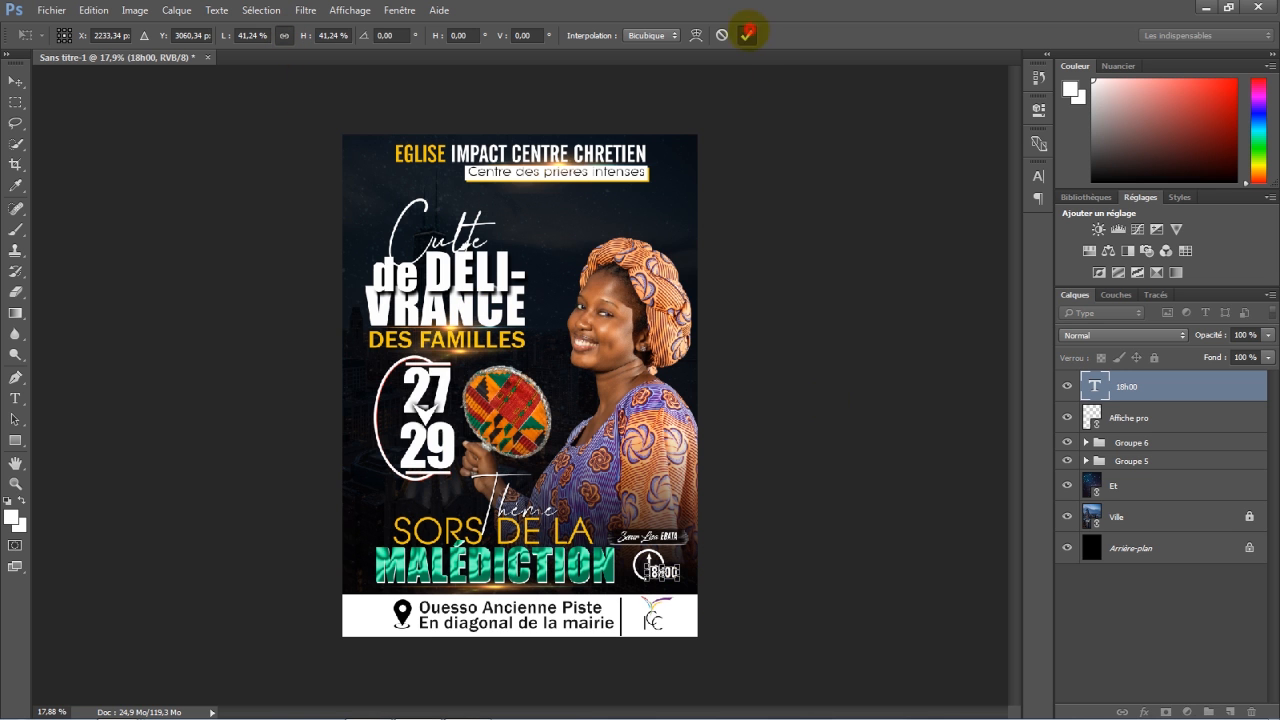
pyautogui.click(746, 35)
pyautogui.click(817, 471)
pyautogui.scroll(-1, 520, 386)
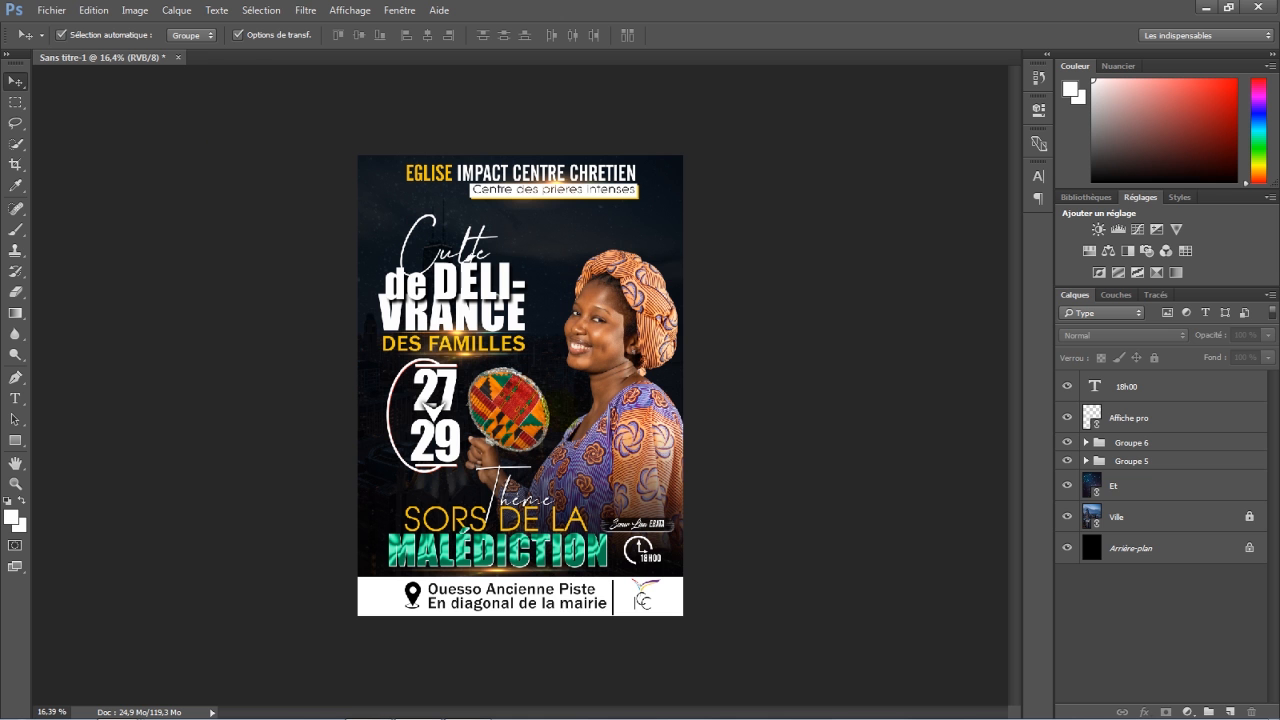
# Place the 255 text strip image as a linked file at the centre of the poster.
pyautogui.click(51, 10)
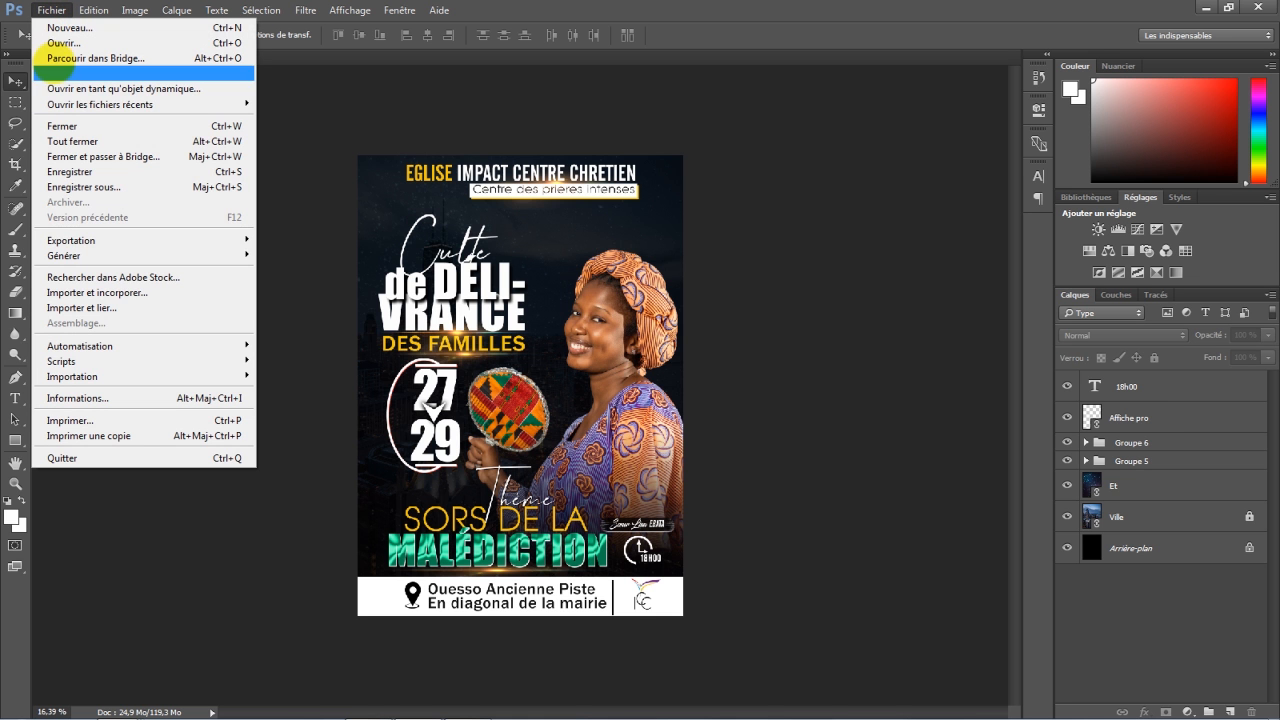
pyautogui.click(65, 308)
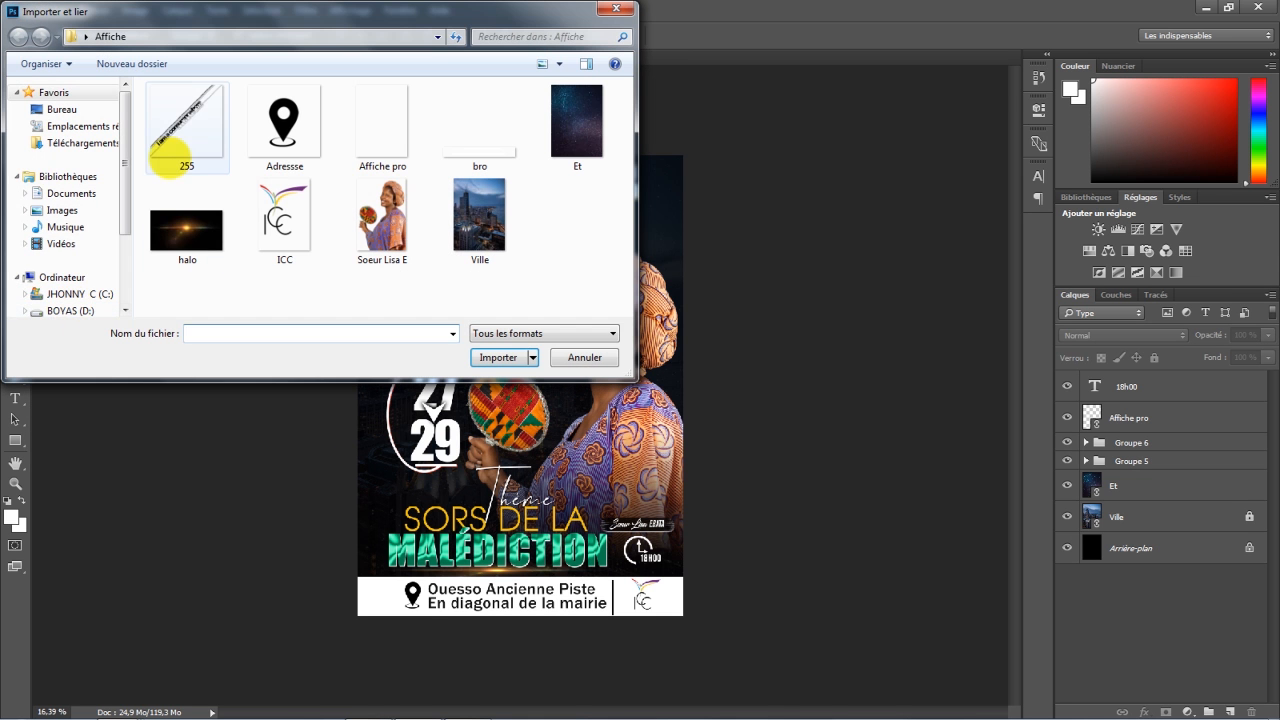
pyautogui.doubleClick(186, 150)
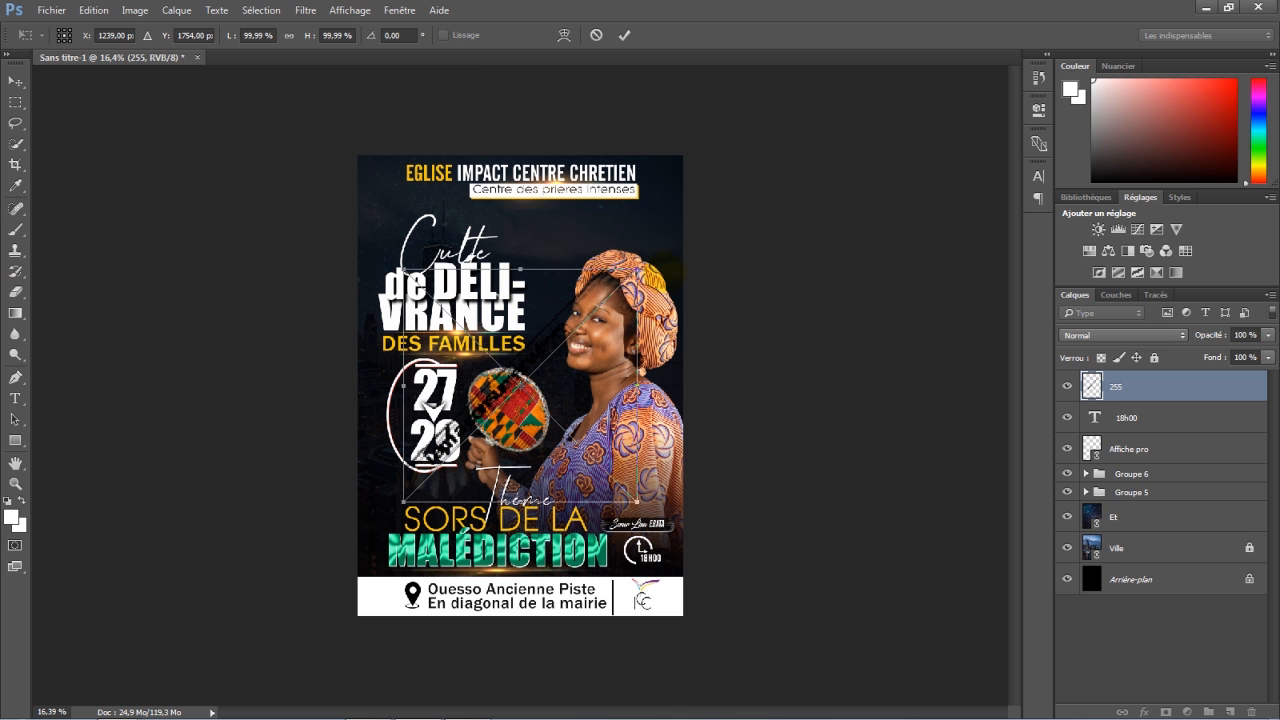
pyautogui.click(624, 35)
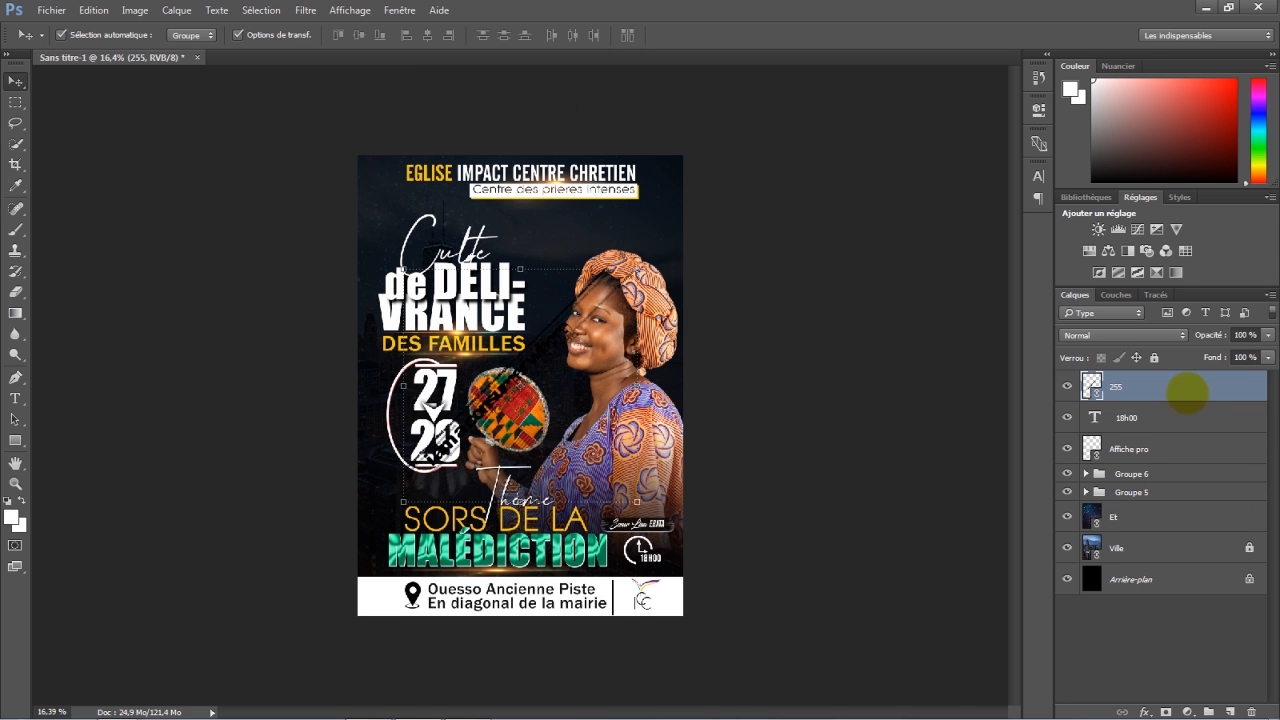
# Recolour the 255 text strip with a white colour overlay in normal blend mode at 100% opacity.
pyautogui.doubleClick(1185, 392)
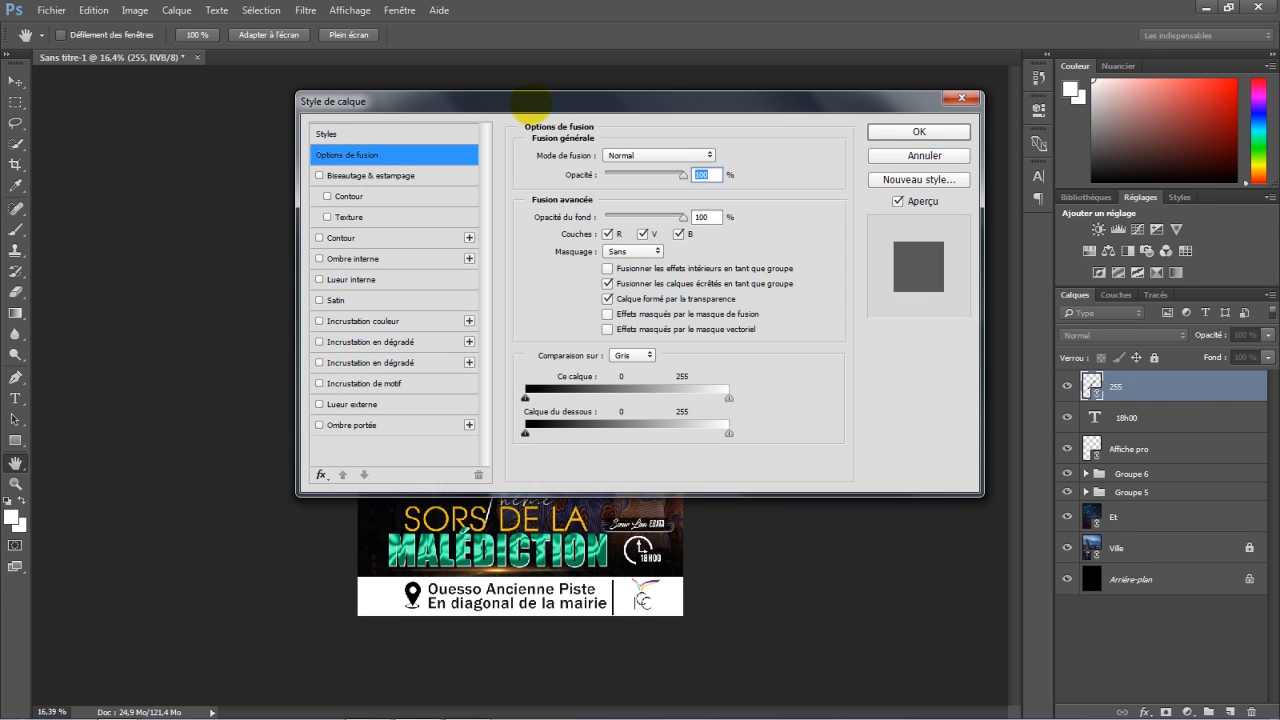
pyautogui.moveTo(535, 90); pyautogui.dragTo(928, 84)
pyautogui.click(772, 304)
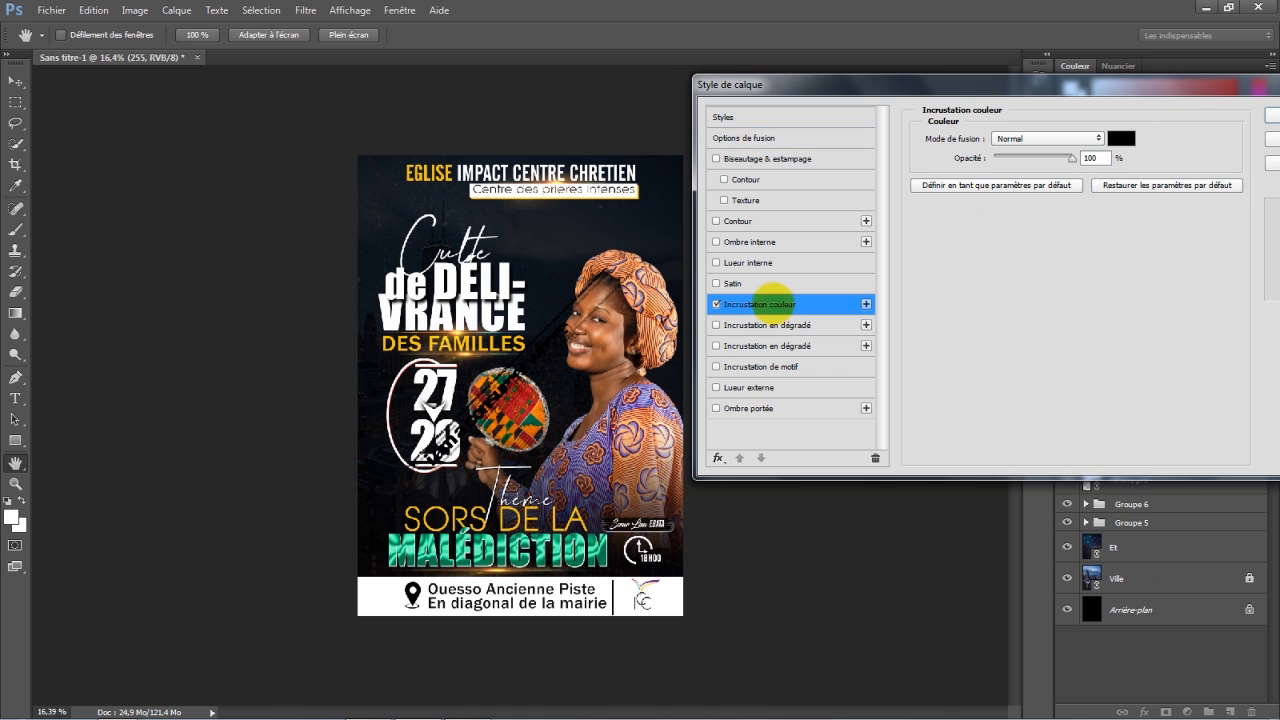
pyautogui.click(1121, 138)
pyautogui.click(790, 200)
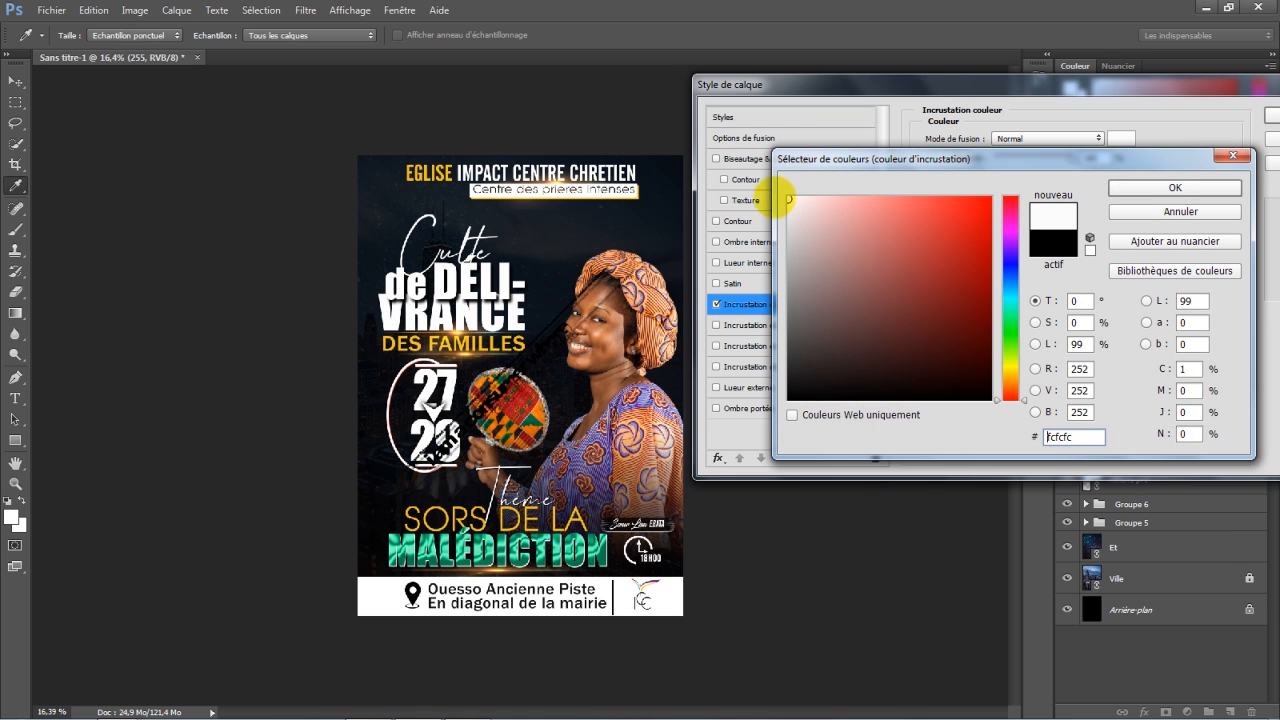
pyautogui.click(1097, 197)
pyautogui.moveTo(900, 84); pyautogui.dragTo(731, 92)
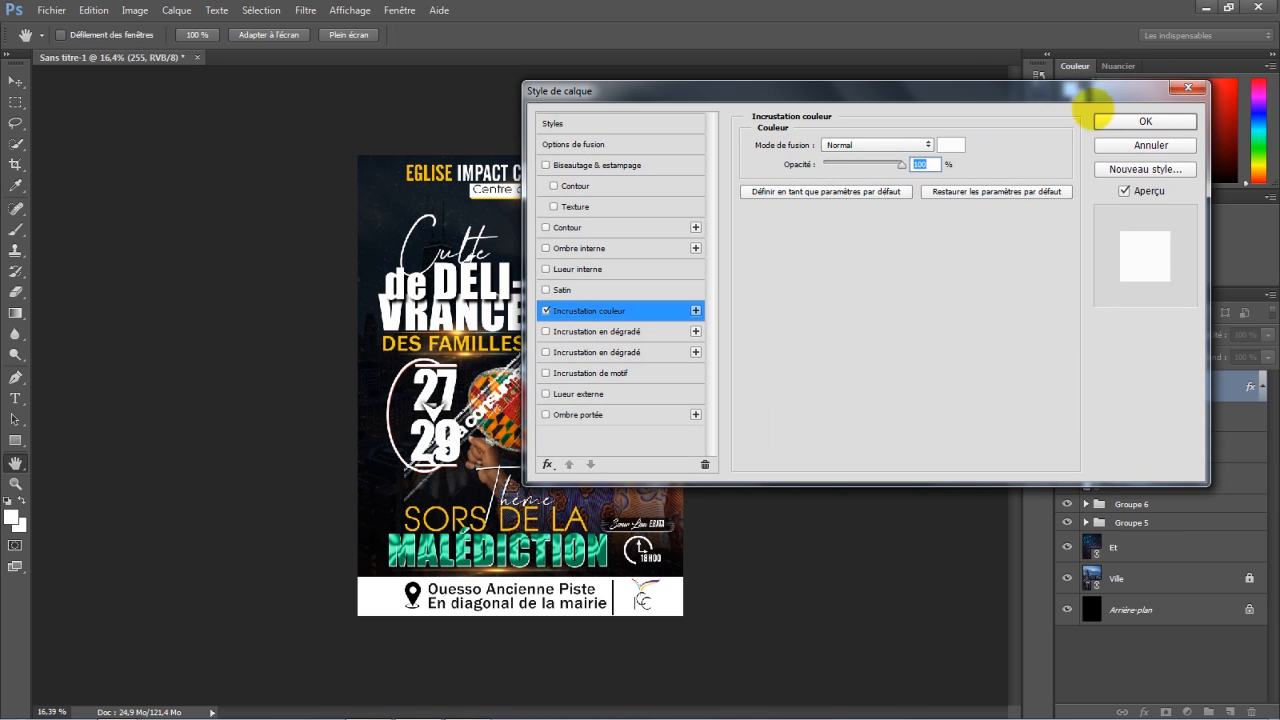
pyautogui.click(1110, 122)
# Rotate the 255 text strip by -45° so that it runs vertically.
pyautogui.hotkey('ctrl', 't')
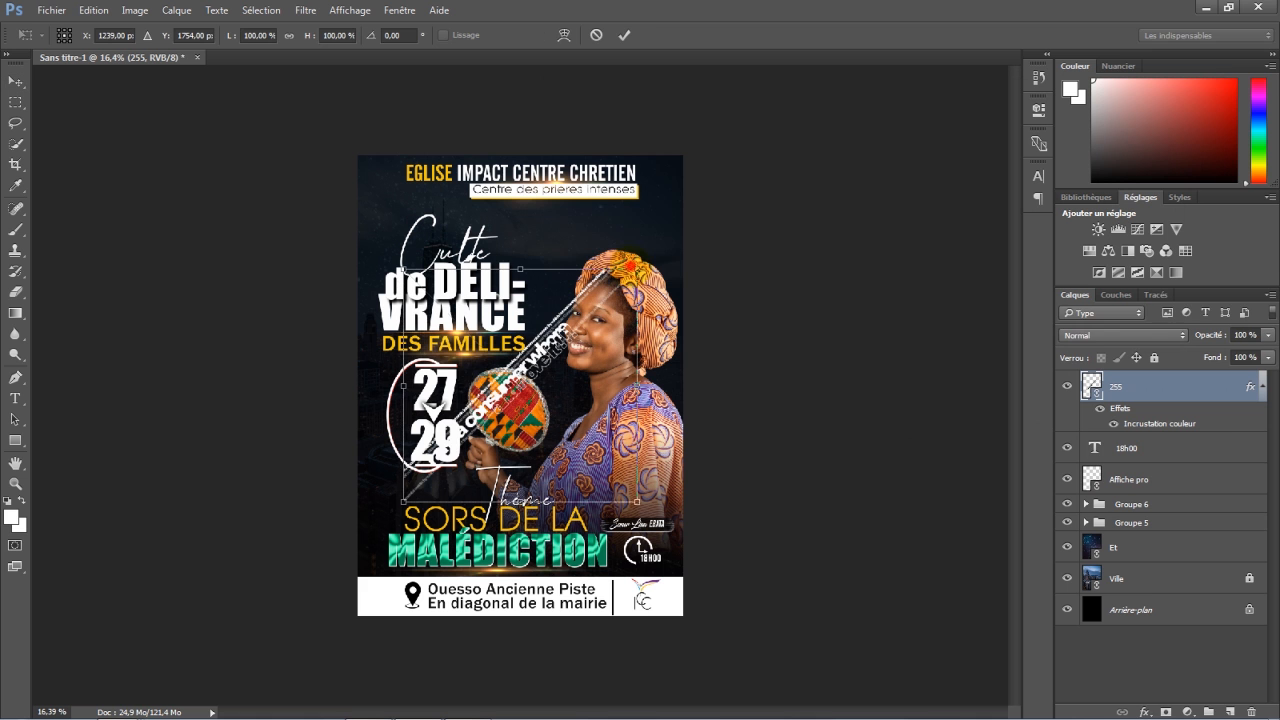
pyautogui.moveTo(703, 257); pyautogui.dragTo(552, 191)
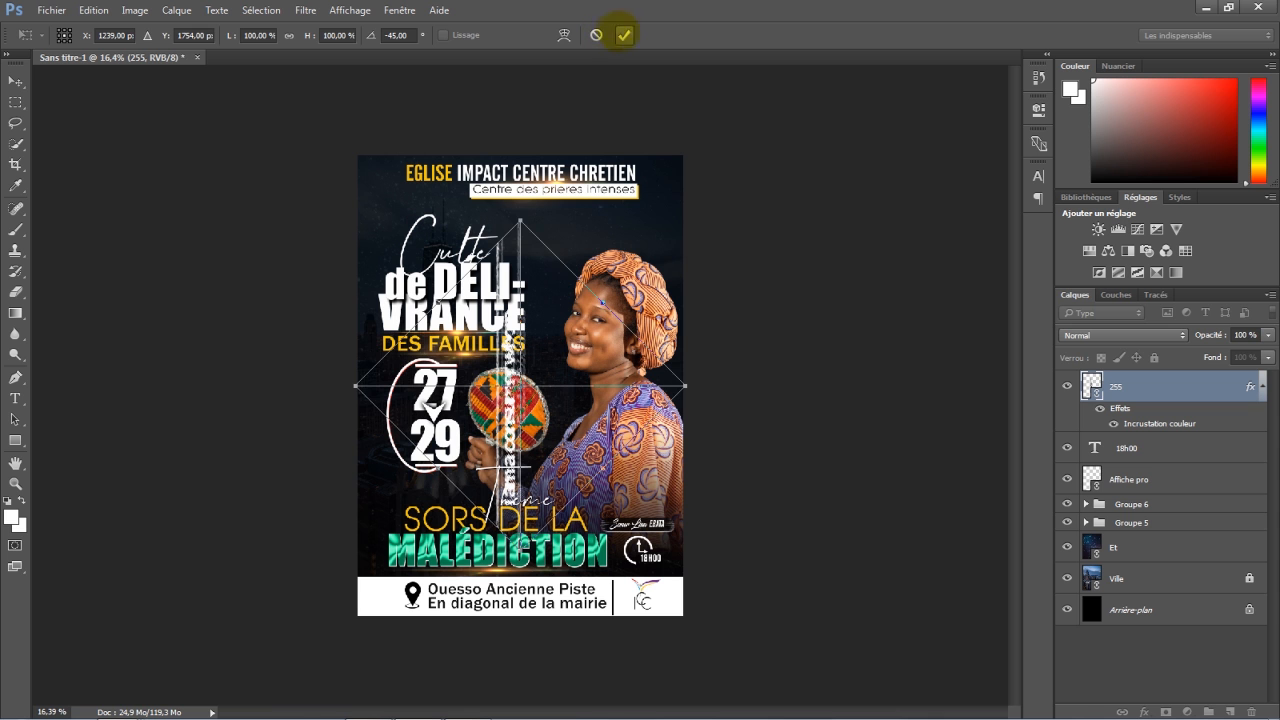
pyautogui.click(623, 35)
# Scale the vertical text strip to 39.92% along the poster's left edge beside the dates, and reduce its layer opacity.
pyautogui.hotkey('ctrl', 't')
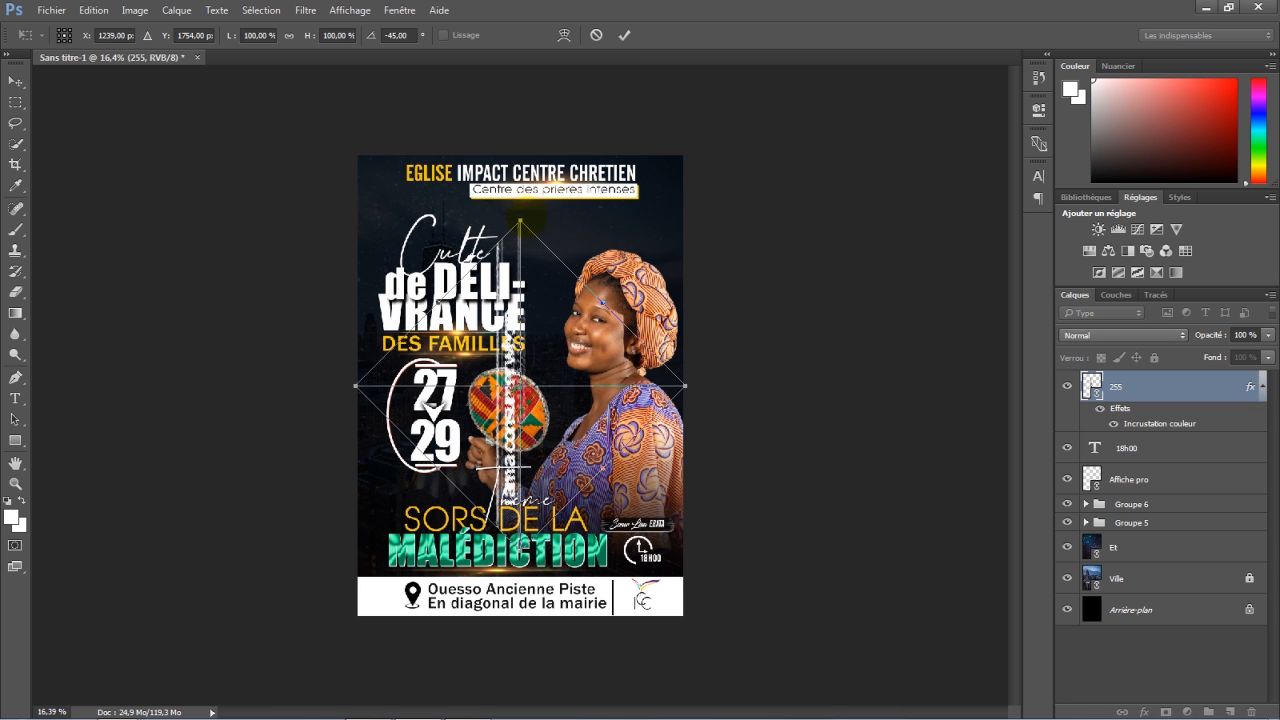
pyautogui.moveTo(520, 221); pyautogui.dragTo(371, 370)
pyautogui.press('Left')
pyautogui.press('Left')
pyautogui.press('Left')
pyautogui.press('Left')
pyautogui.press('Left')
pyautogui.press('Left')
pyautogui.press('Left')
pyautogui.press('Left')
pyautogui.press('Left')
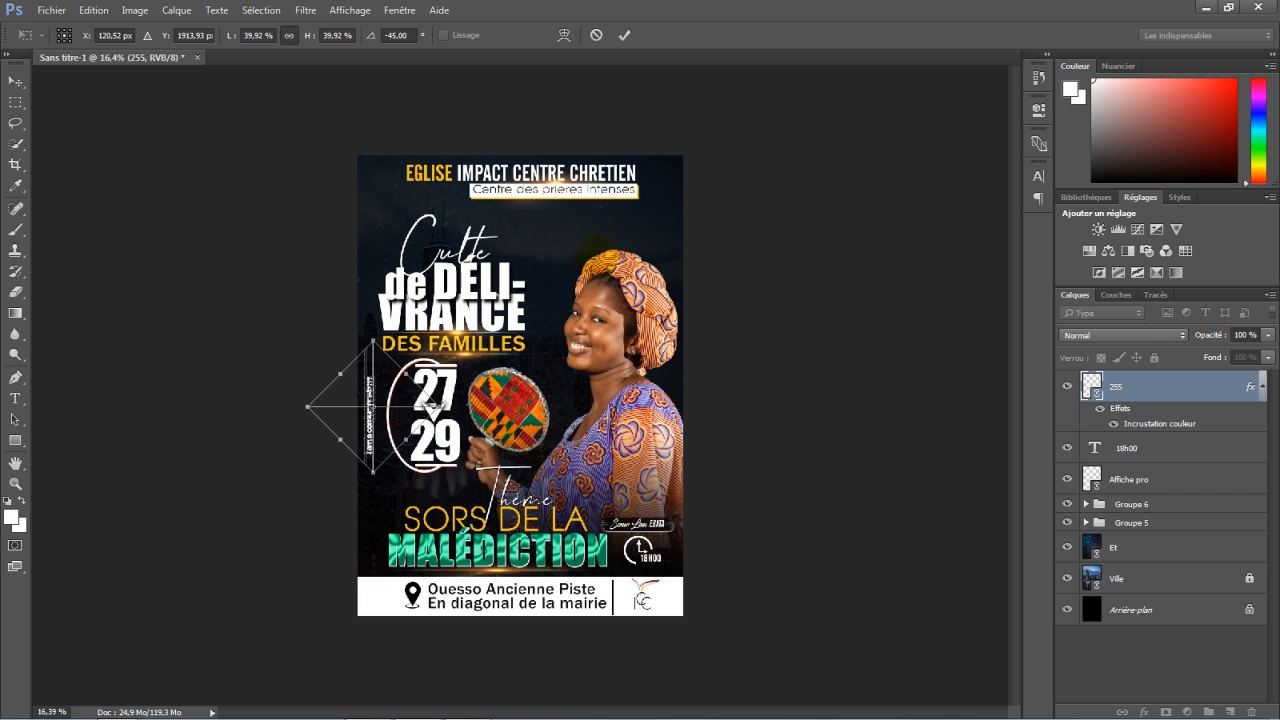
pyautogui.press('Left')
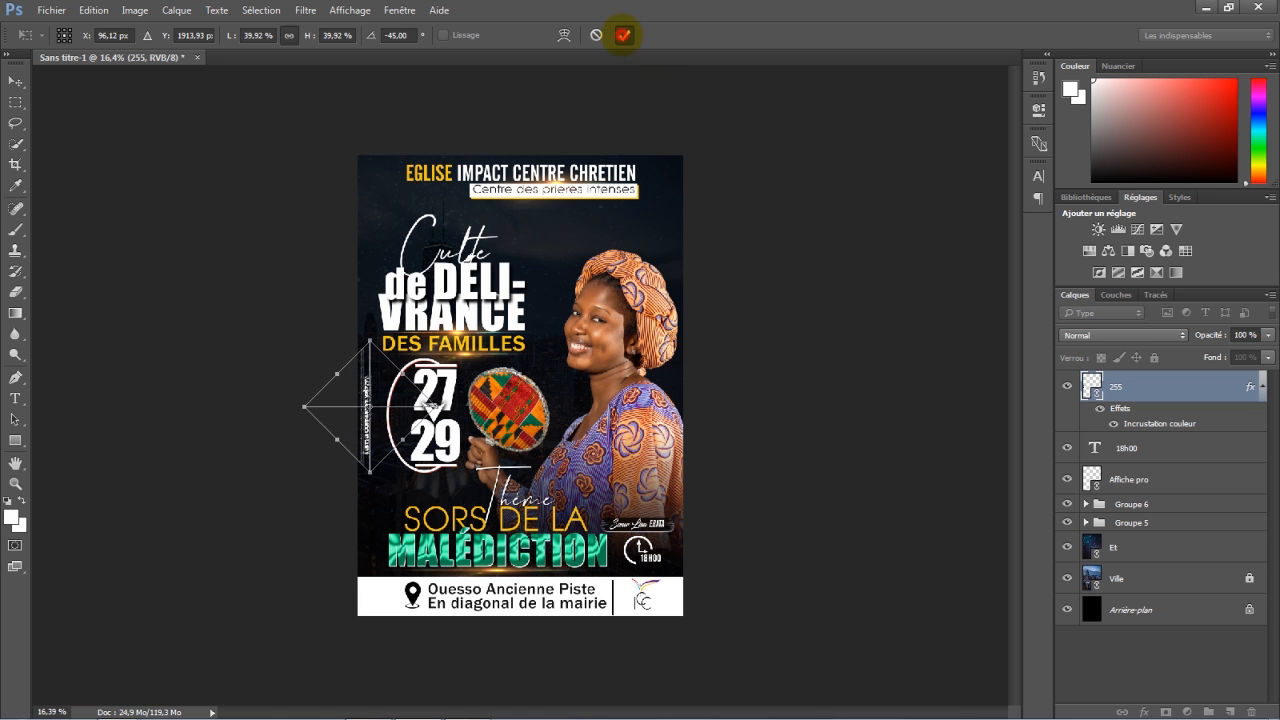
pyautogui.click(624, 36)
pyautogui.moveTo(1212, 335); pyautogui.dragTo(1186, 350)
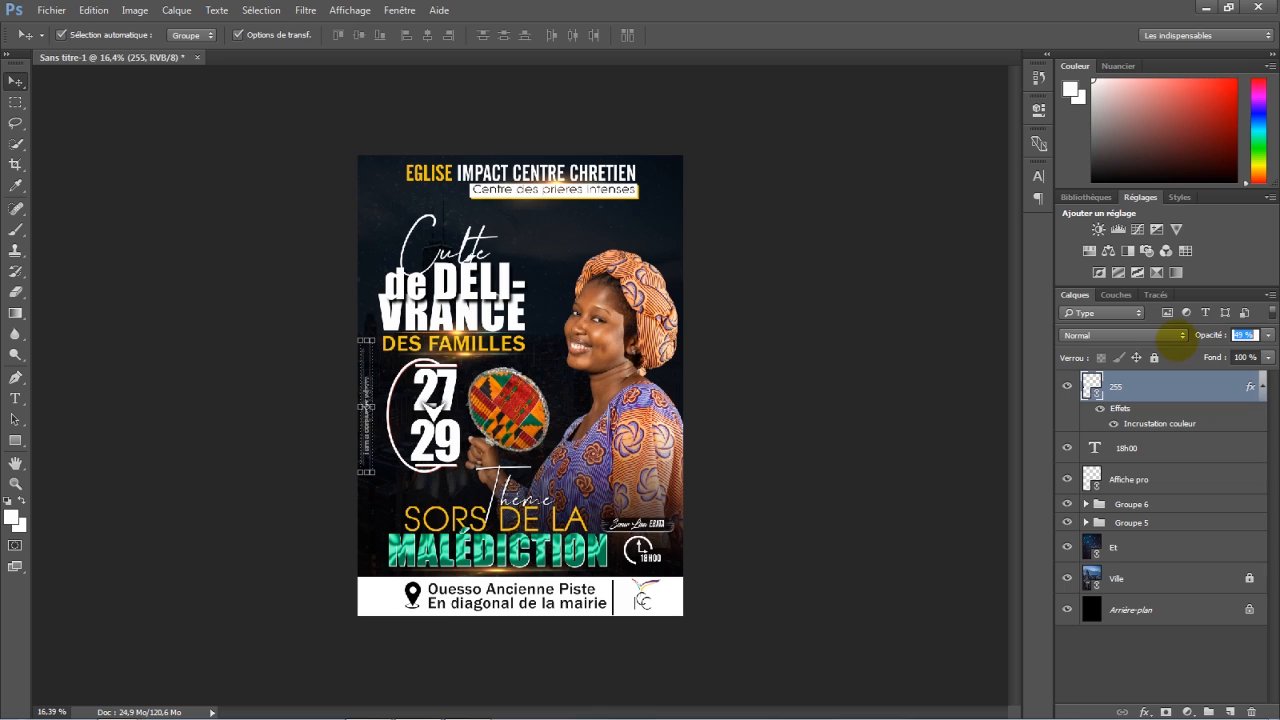
# Flatten all the poster's layers into a single image and convert the resulting background into a smart object.
pyautogui.click(708, 403)
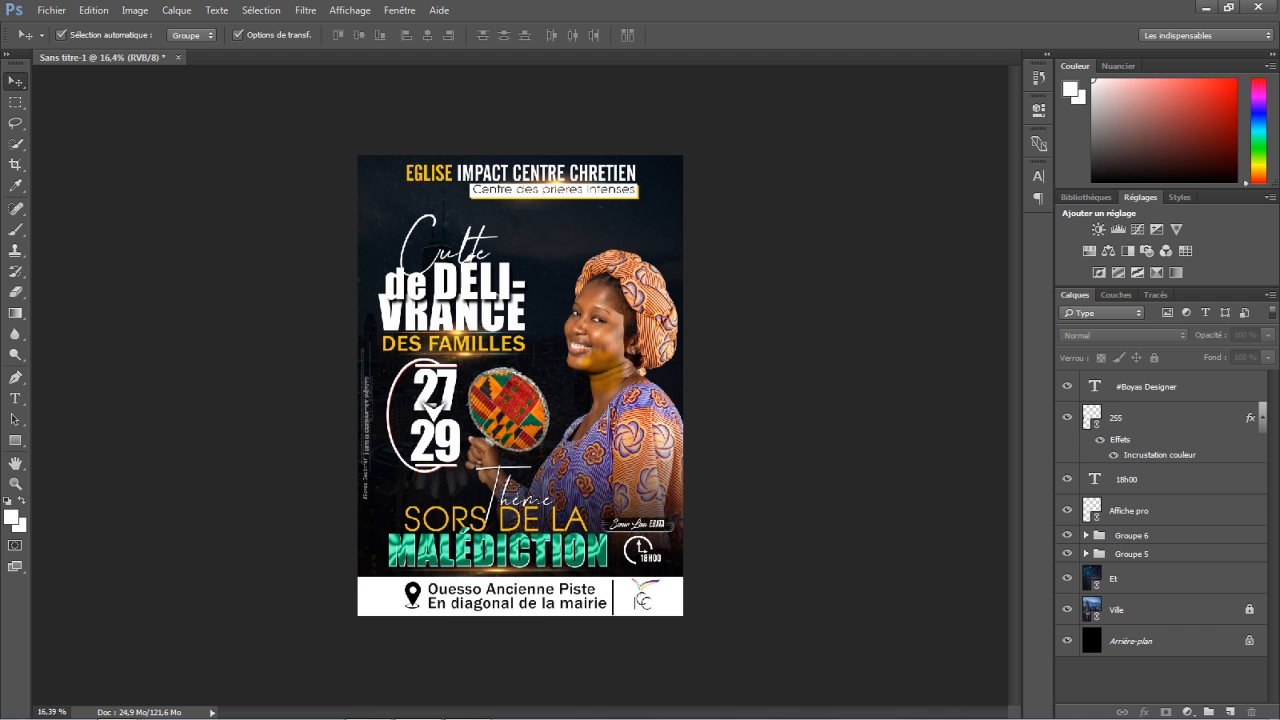
pyautogui.click(1155, 416)
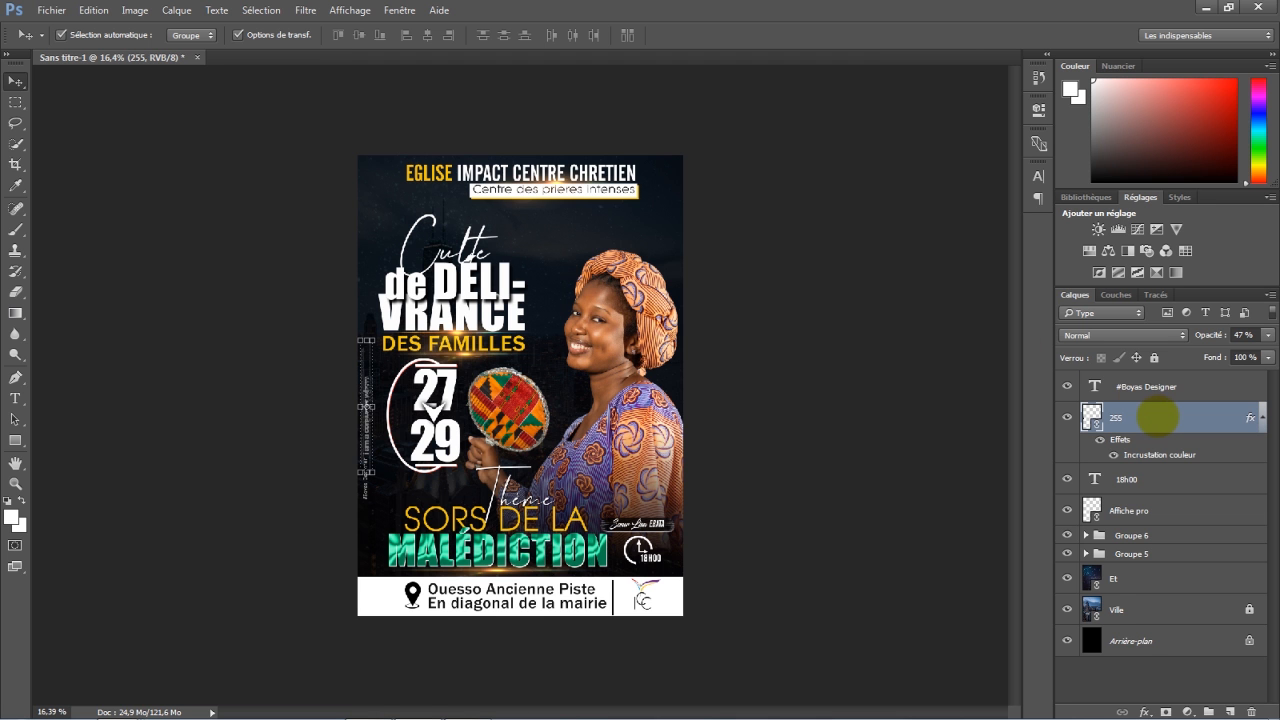
pyautogui.rightClick(1155, 417)
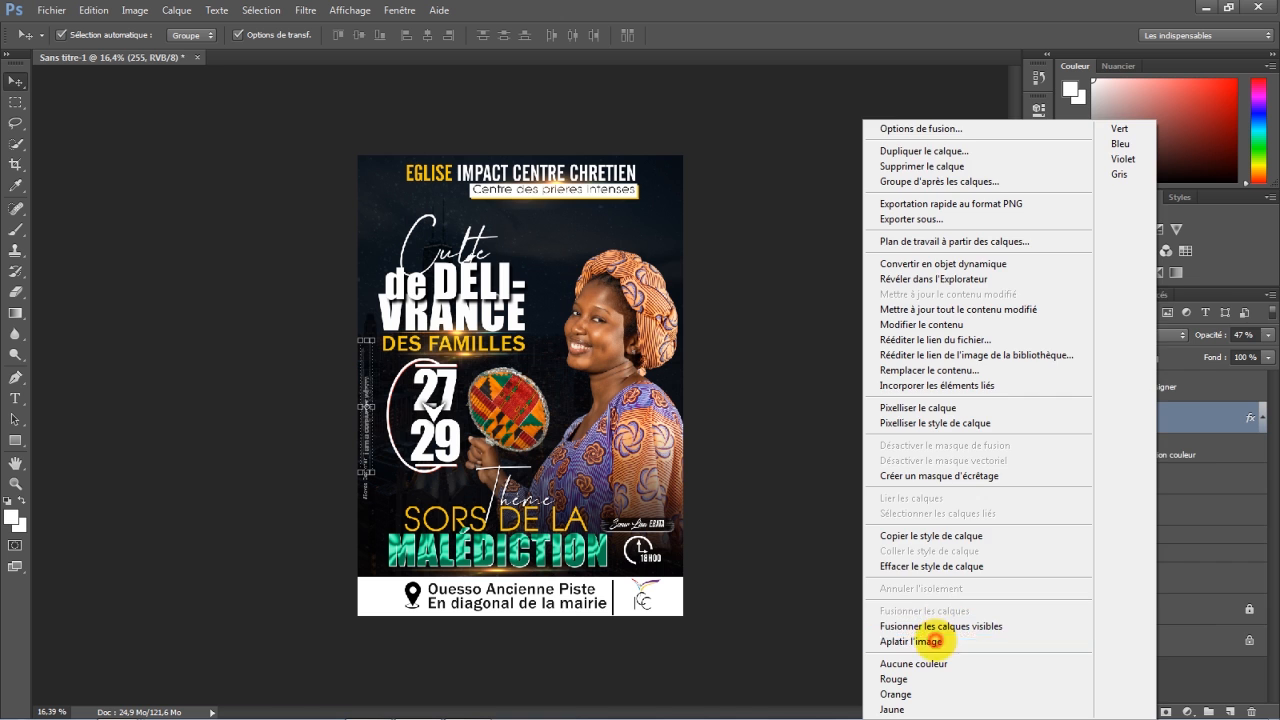
pyautogui.click(935, 641)
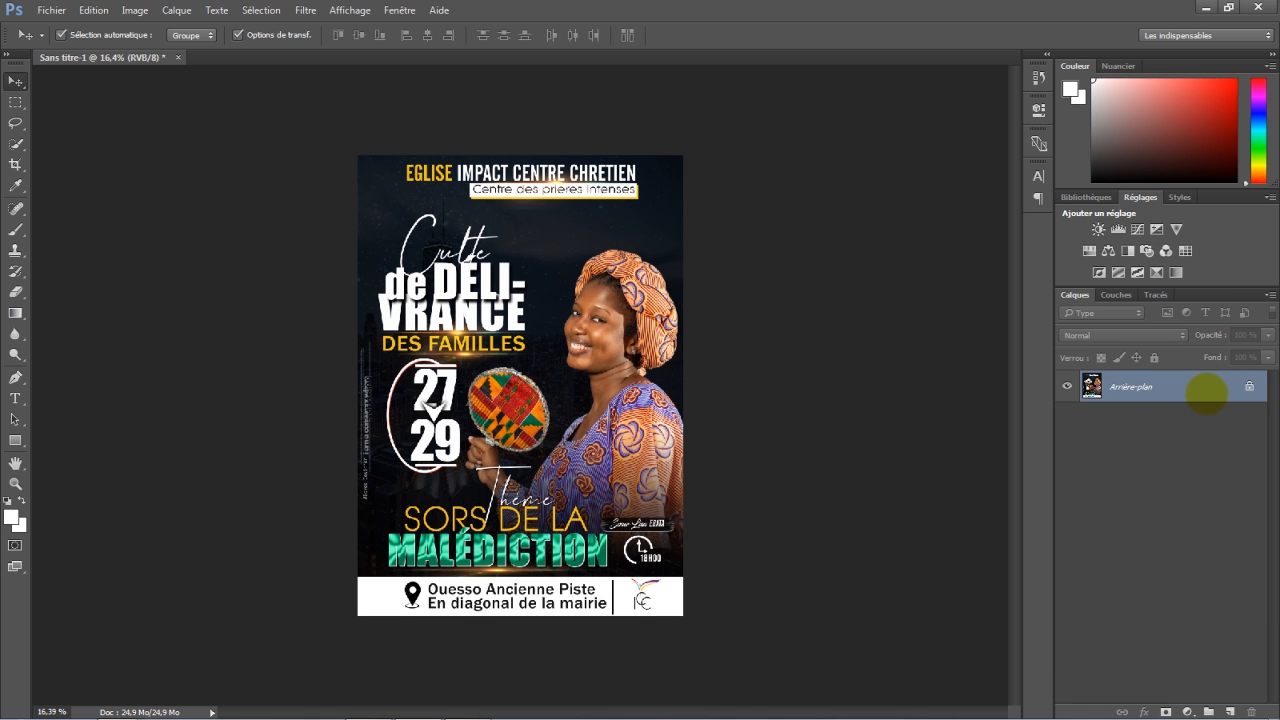
pyautogui.rightClick(1207, 392)
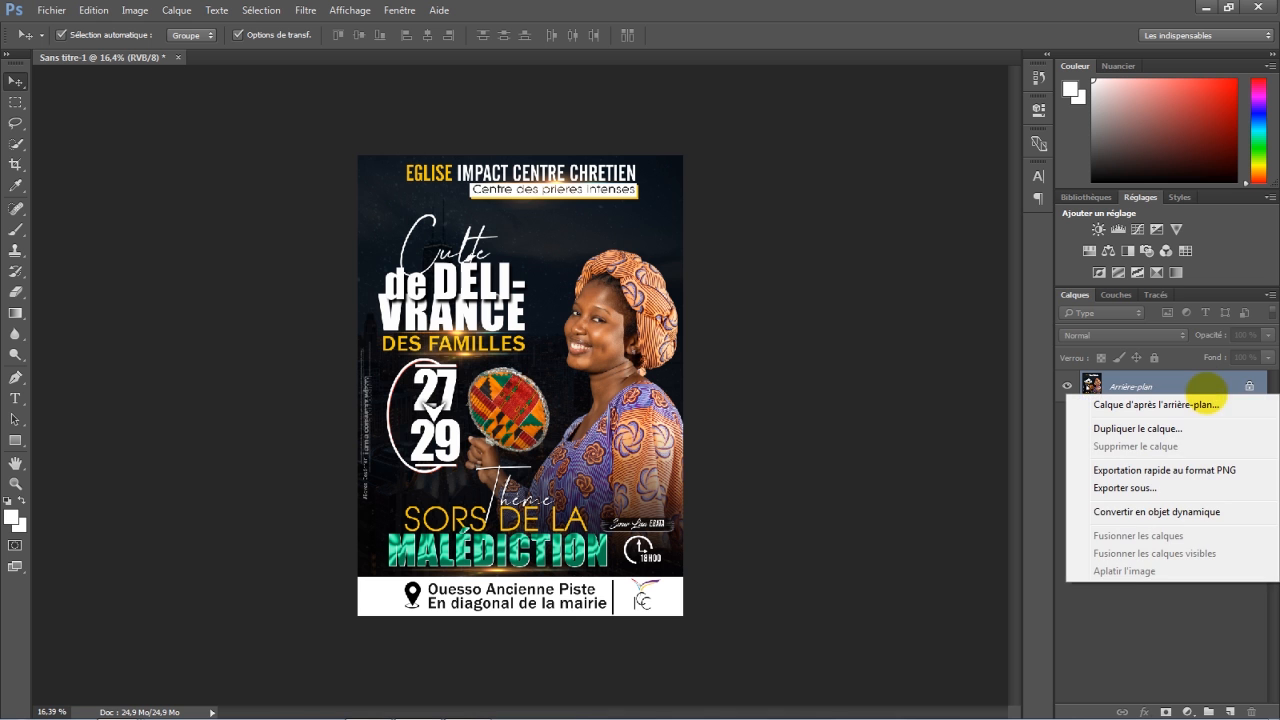
pyautogui.click(1185, 508)
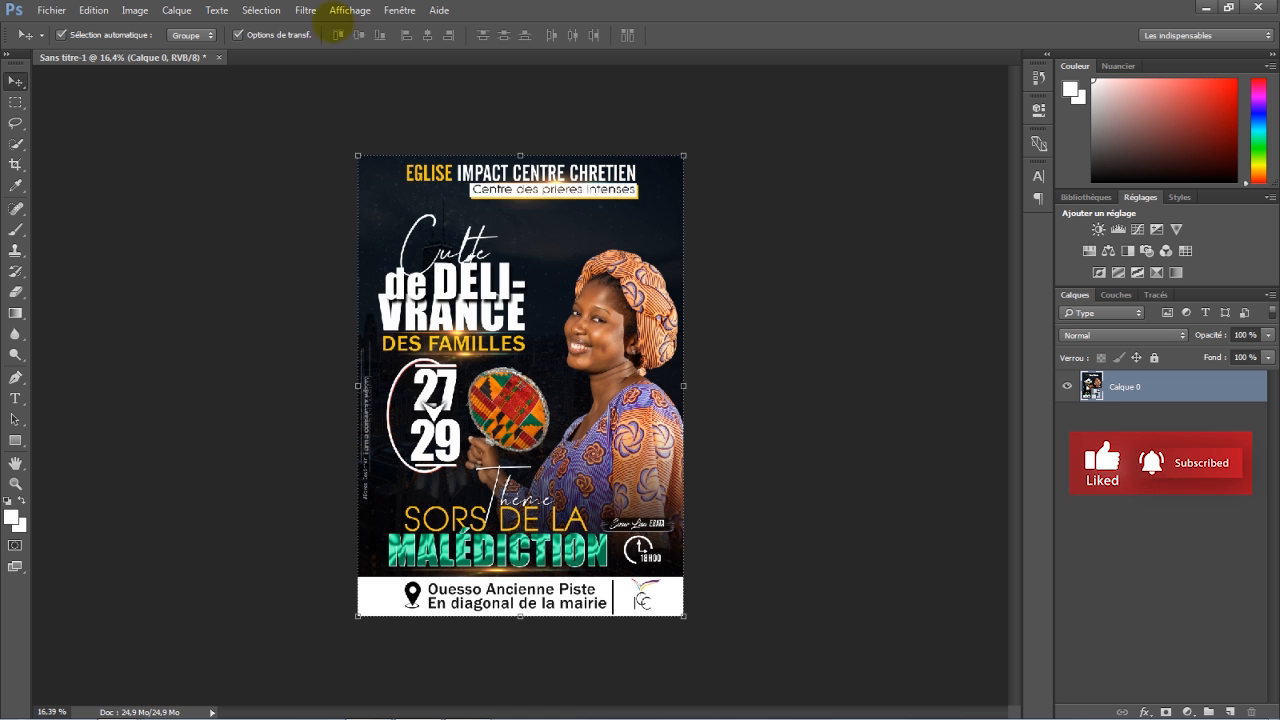
# Start a Camera Raw filter on the flattened poster with temperature +22, tint +12 and vibrance +16.
pyautogui.click(305, 10)
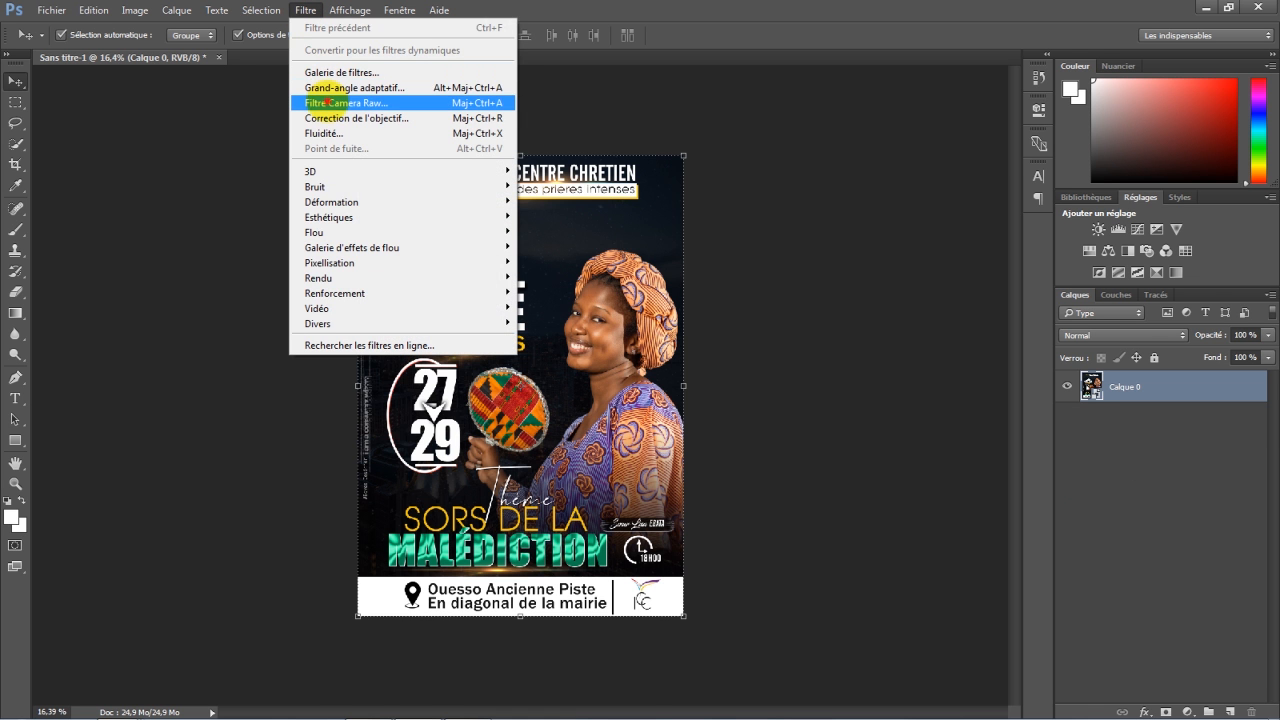
pyautogui.click(327, 101)
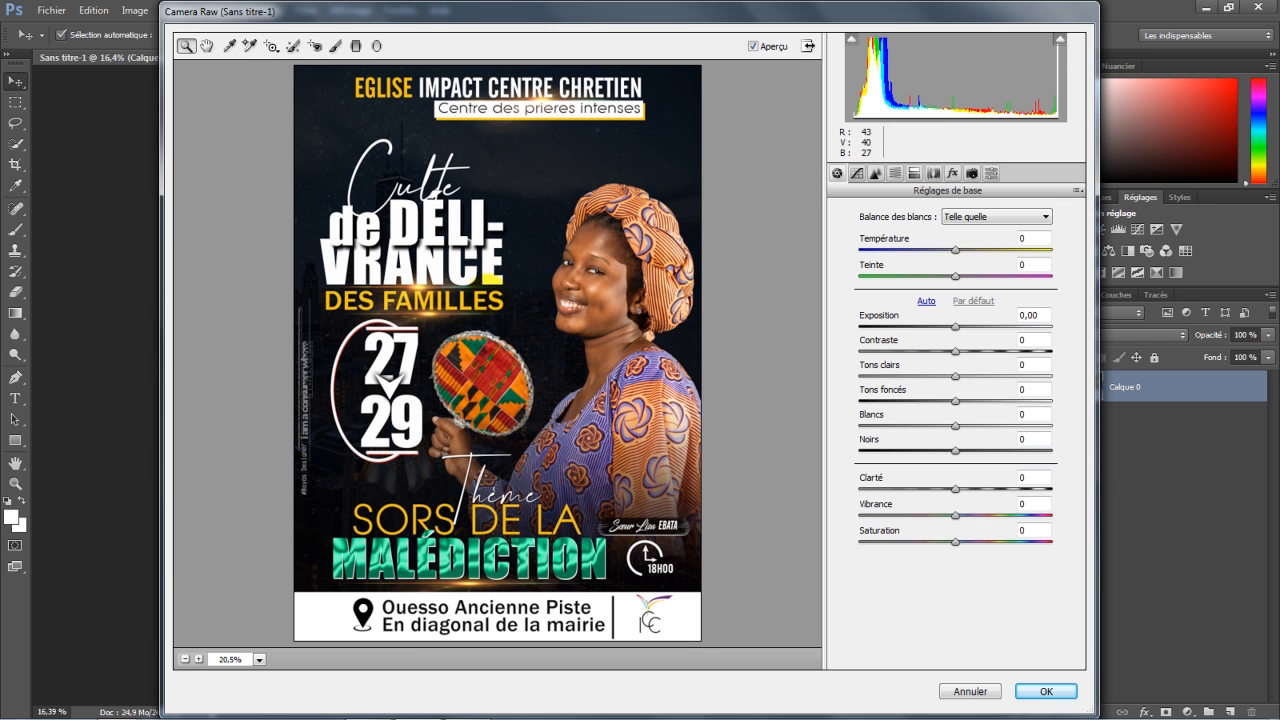
pyautogui.moveTo(955, 250); pyautogui.dragTo(975, 250)
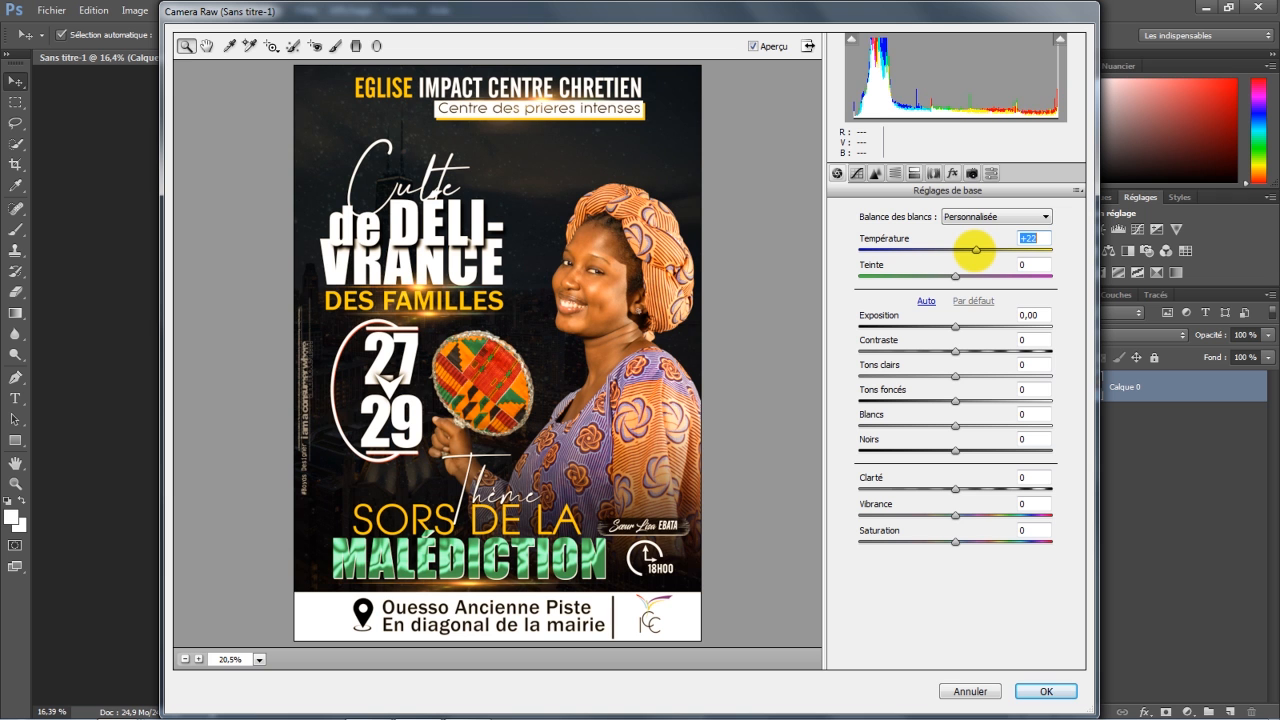
pyautogui.moveTo(953, 277)
pyautogui.mouseDown()
pyautogui.moveTo(903, 277)
pyautogui.moveTo(963, 275)
pyautogui.mouseUp()
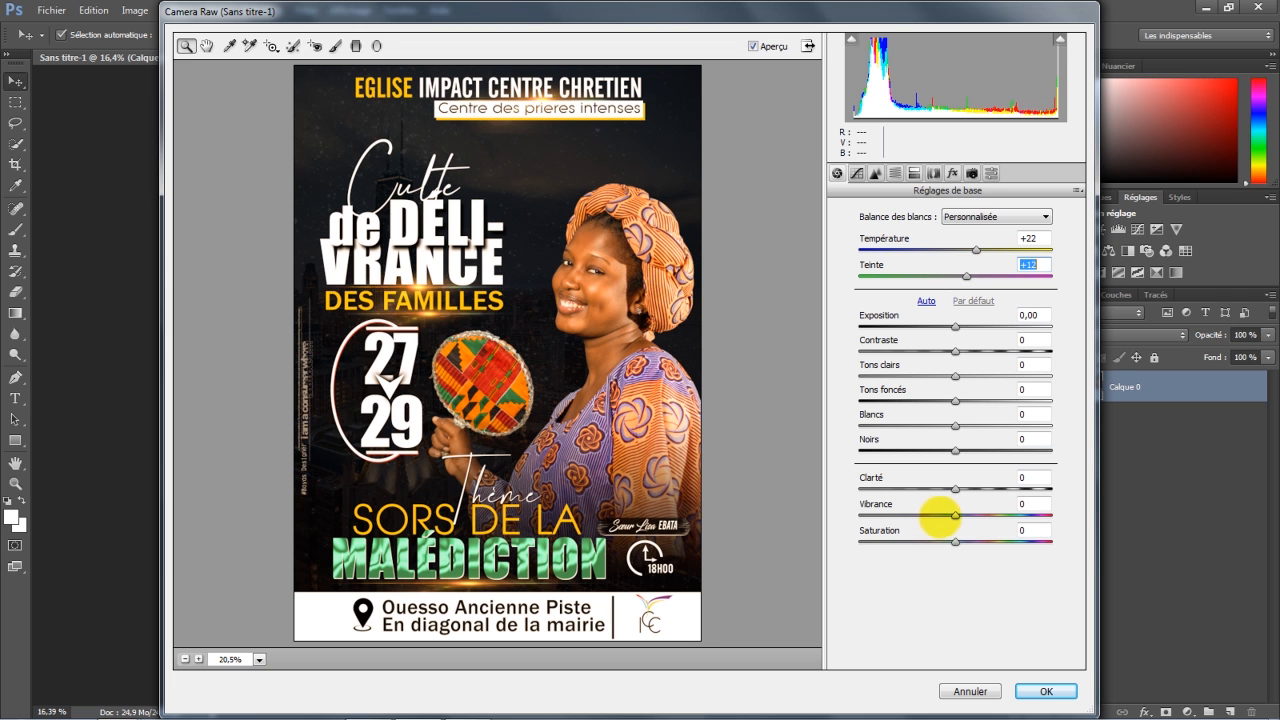
pyautogui.moveTo(955, 515); pyautogui.dragTo(969, 515)
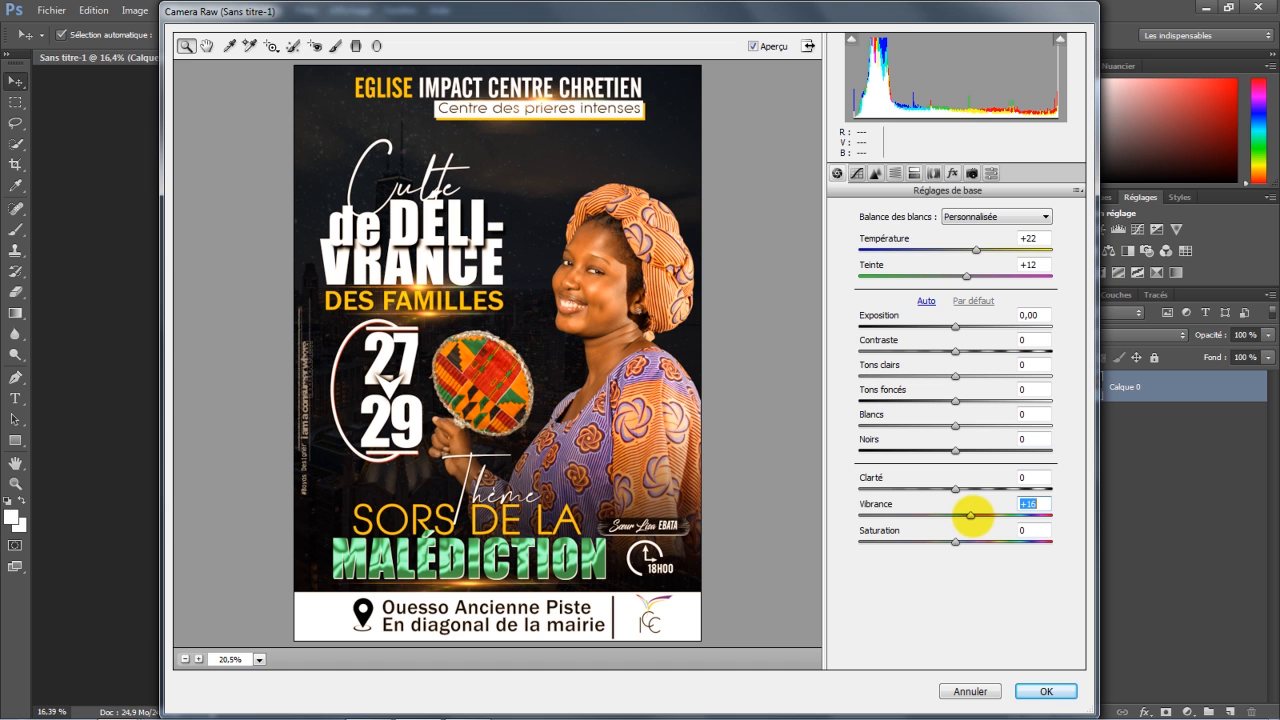
# Set sharpening to amount 15, radius 1.5 and detail 53, and noise reduction to luminance 19, luminance detail 66 and luminance contrast 18.
pyautogui.click(876, 173)
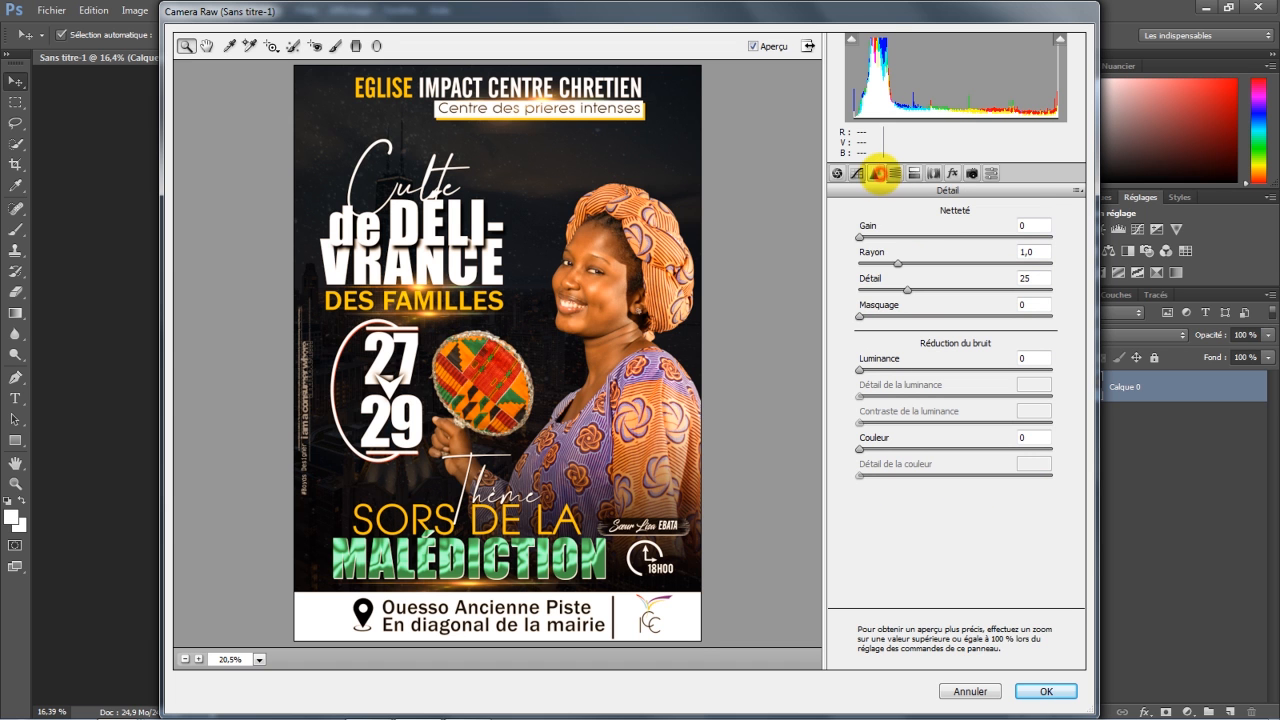
pyautogui.moveTo(860, 236); pyautogui.dragTo(958, 289)
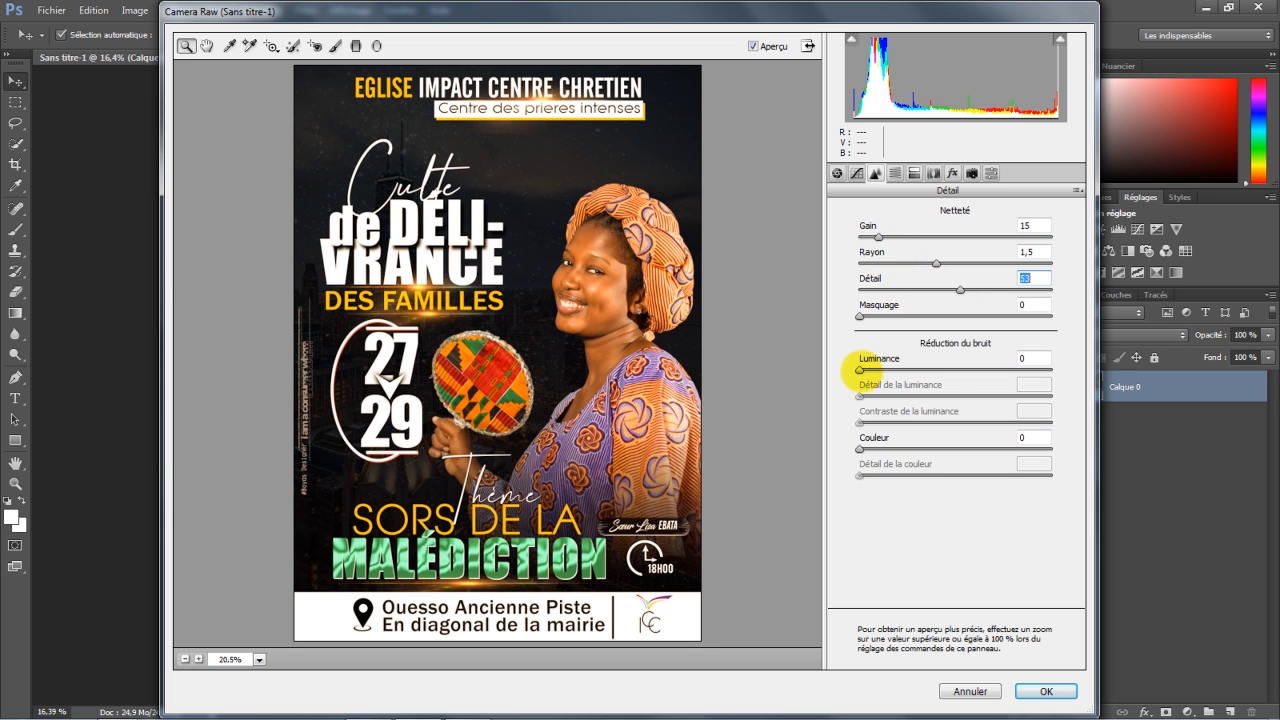
pyautogui.moveTo(859, 368); pyautogui.dragTo(945, 369)
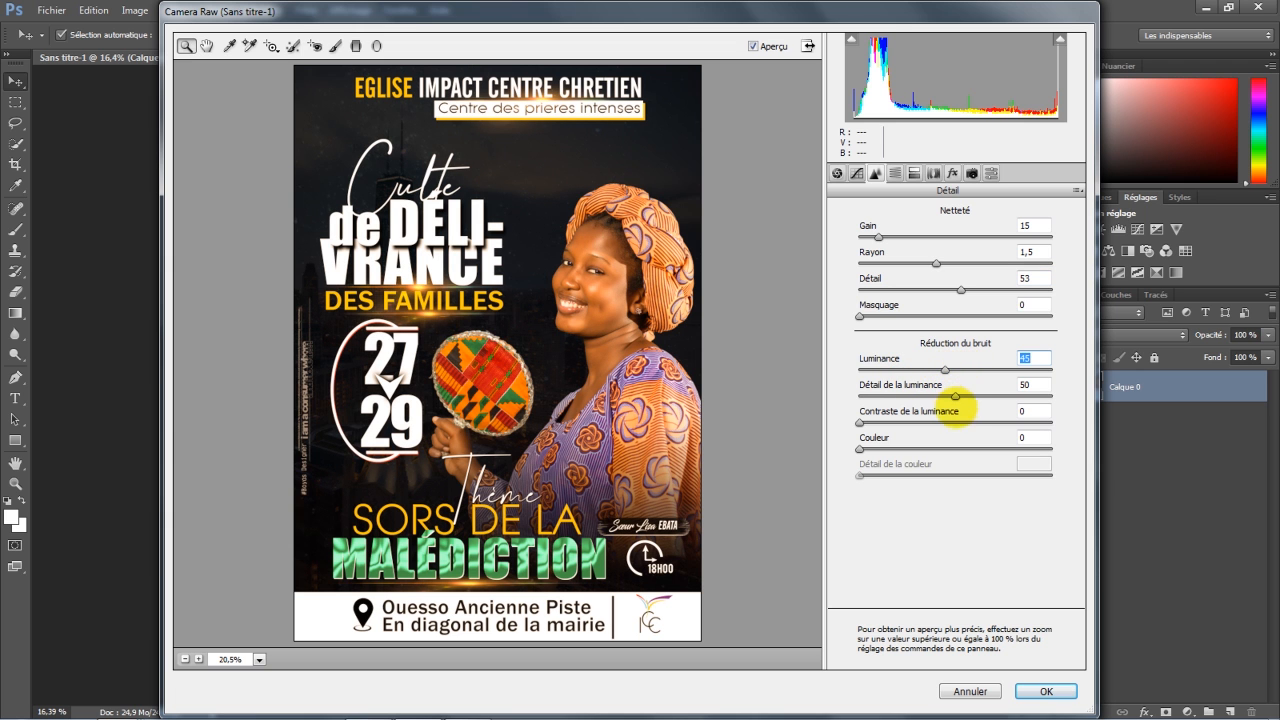
pyautogui.moveTo(955, 397); pyautogui.dragTo(876, 370)
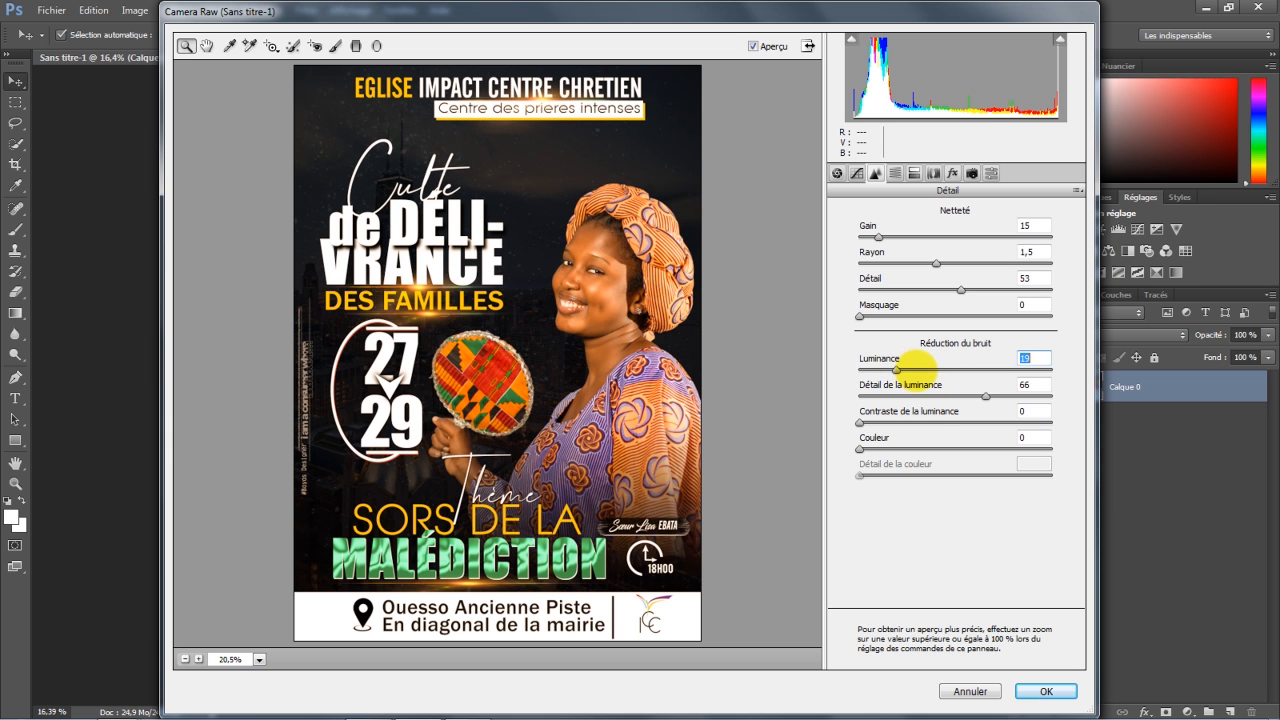
pyautogui.moveTo(861, 422); pyautogui.dragTo(893, 421)
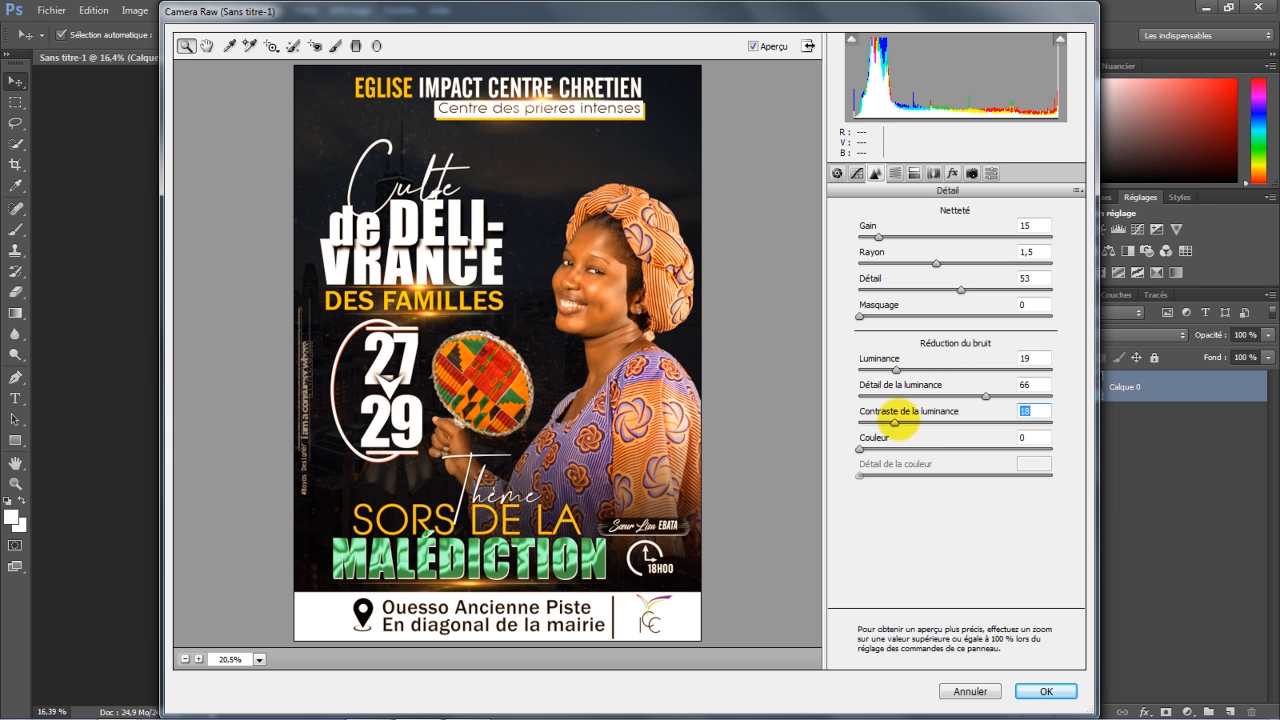
# Adjust the colour luminance to +19 for reds, +14 for yellows and -29 for purples.
pyautogui.click(895, 173)
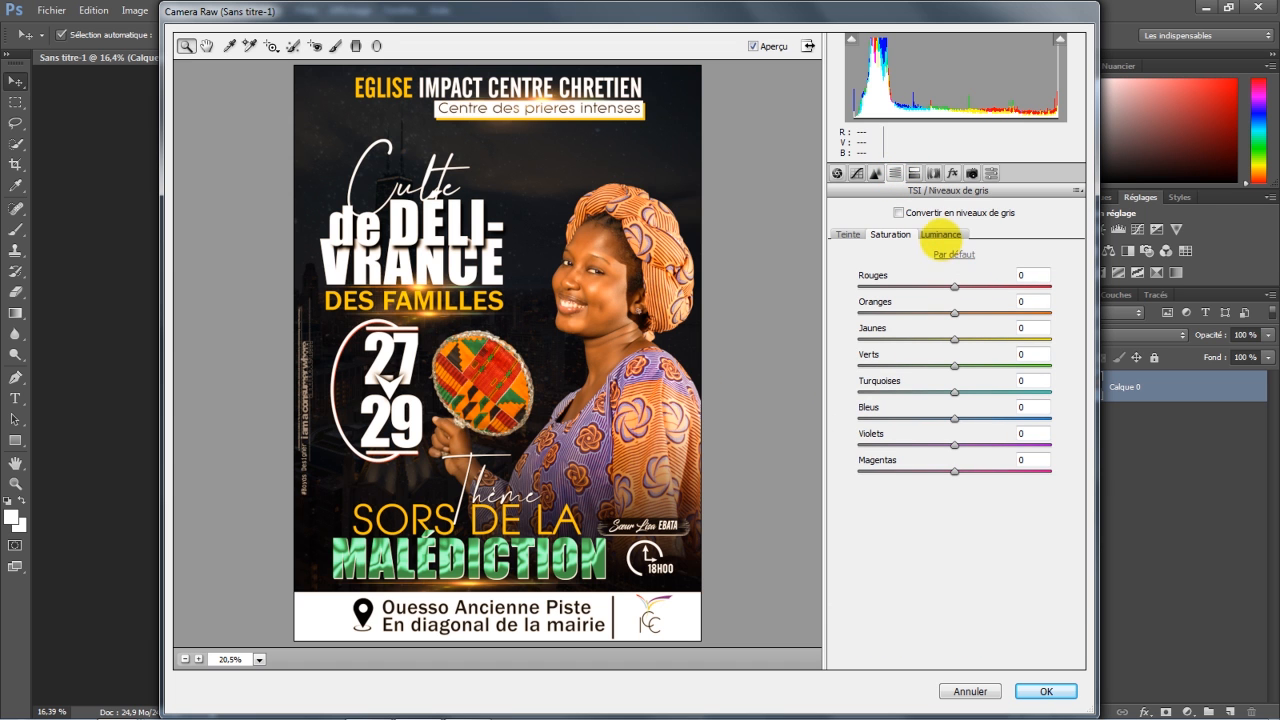
pyautogui.click(940, 234)
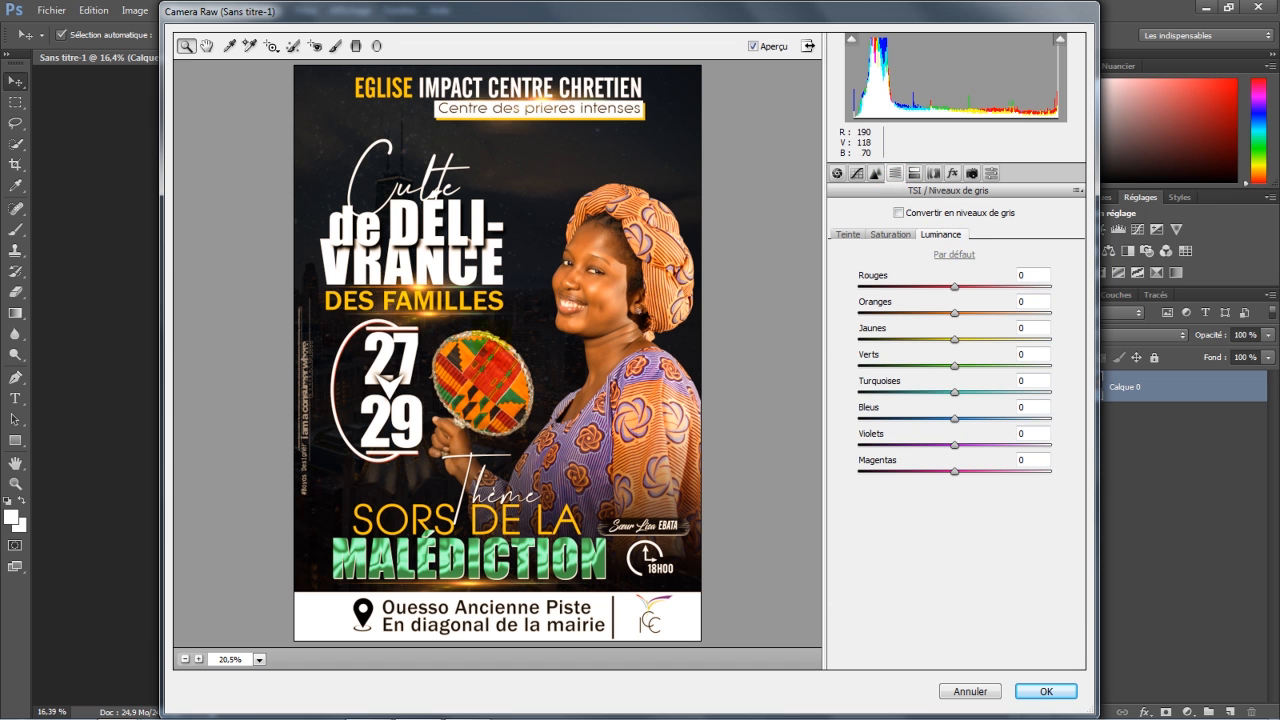
pyautogui.moveTo(955, 287)
pyautogui.mouseDown()
pyautogui.moveTo(967, 286)
pyautogui.moveTo(929, 286)
pyautogui.moveTo(973, 286)
pyautogui.mouseUp()
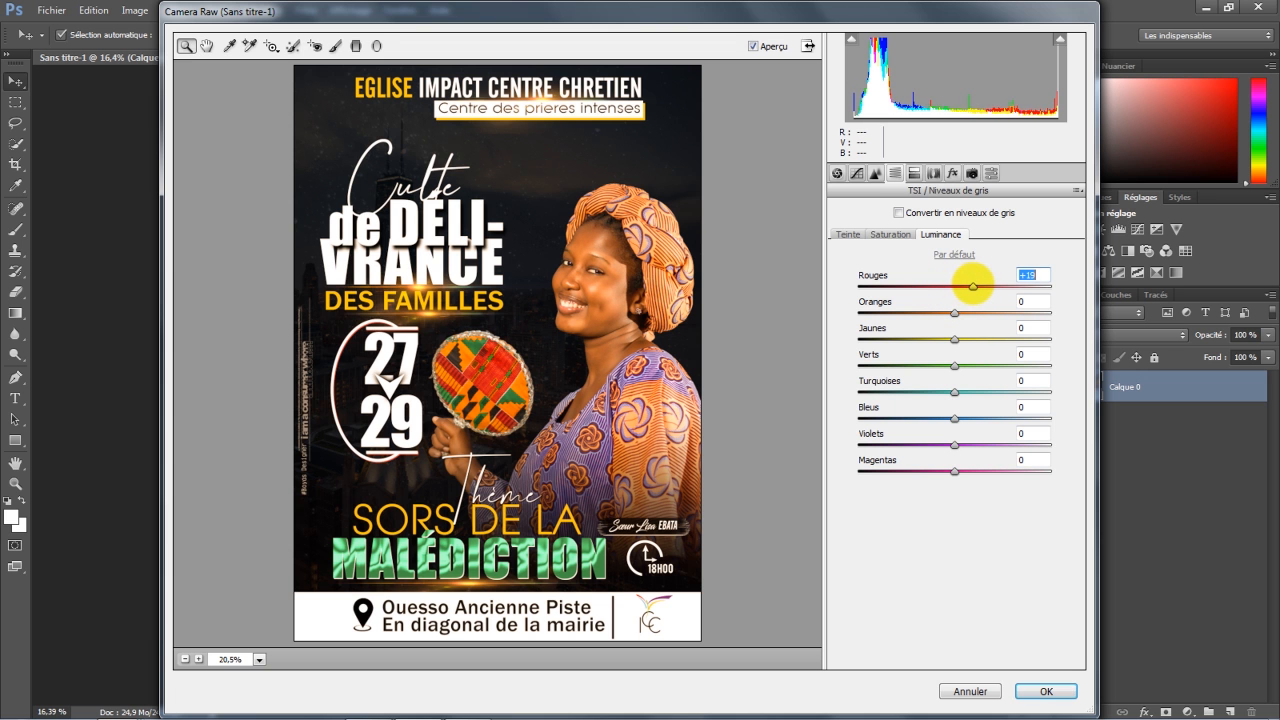
pyautogui.moveTo(955, 339); pyautogui.dragTo(968, 339)
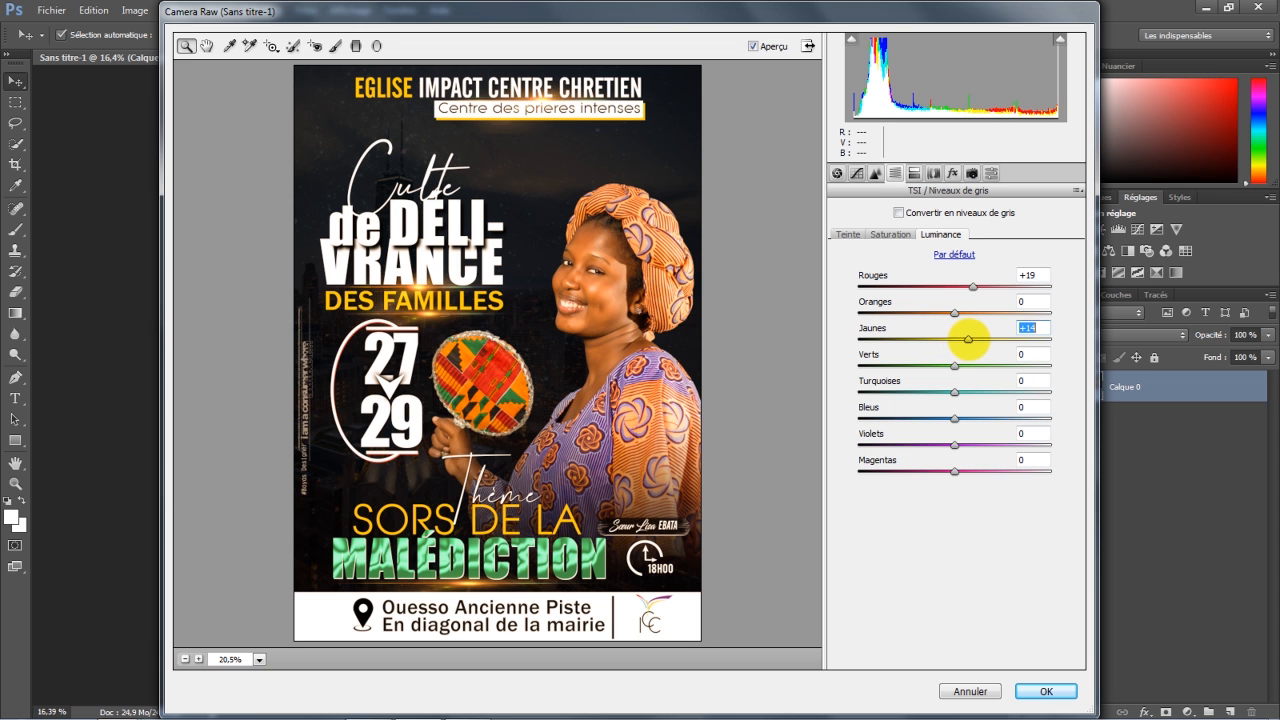
pyautogui.moveTo(954, 444); pyautogui.dragTo(927, 444)
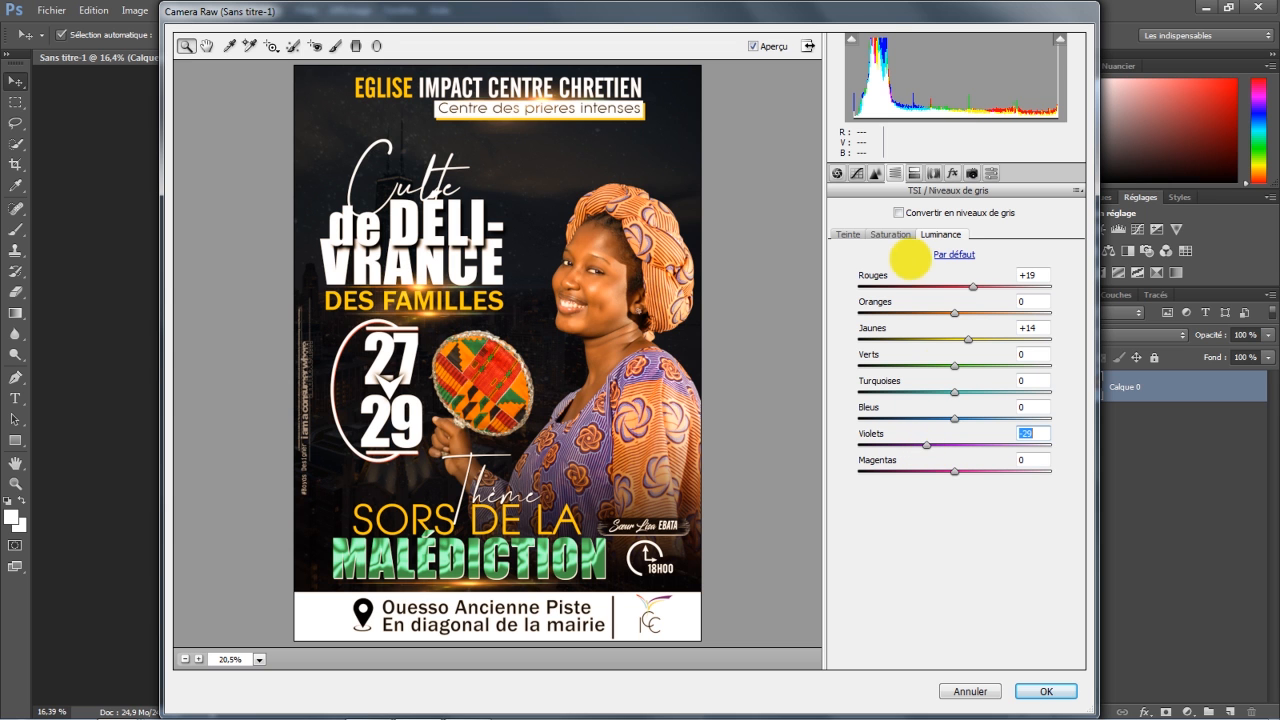
# Raise the colour saturation to +20 for reds, +14 for yellows and +27 for purples.
pyautogui.click(888, 234)
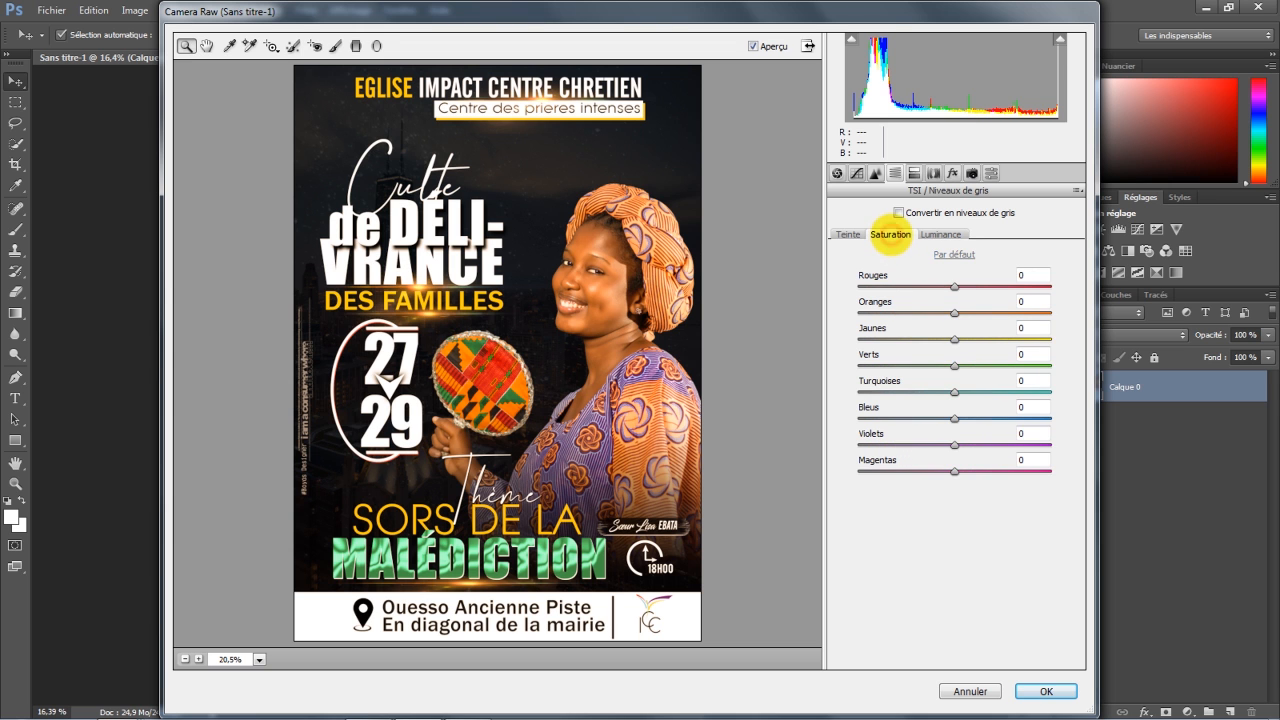
pyautogui.moveTo(954, 286); pyautogui.dragTo(976, 286)
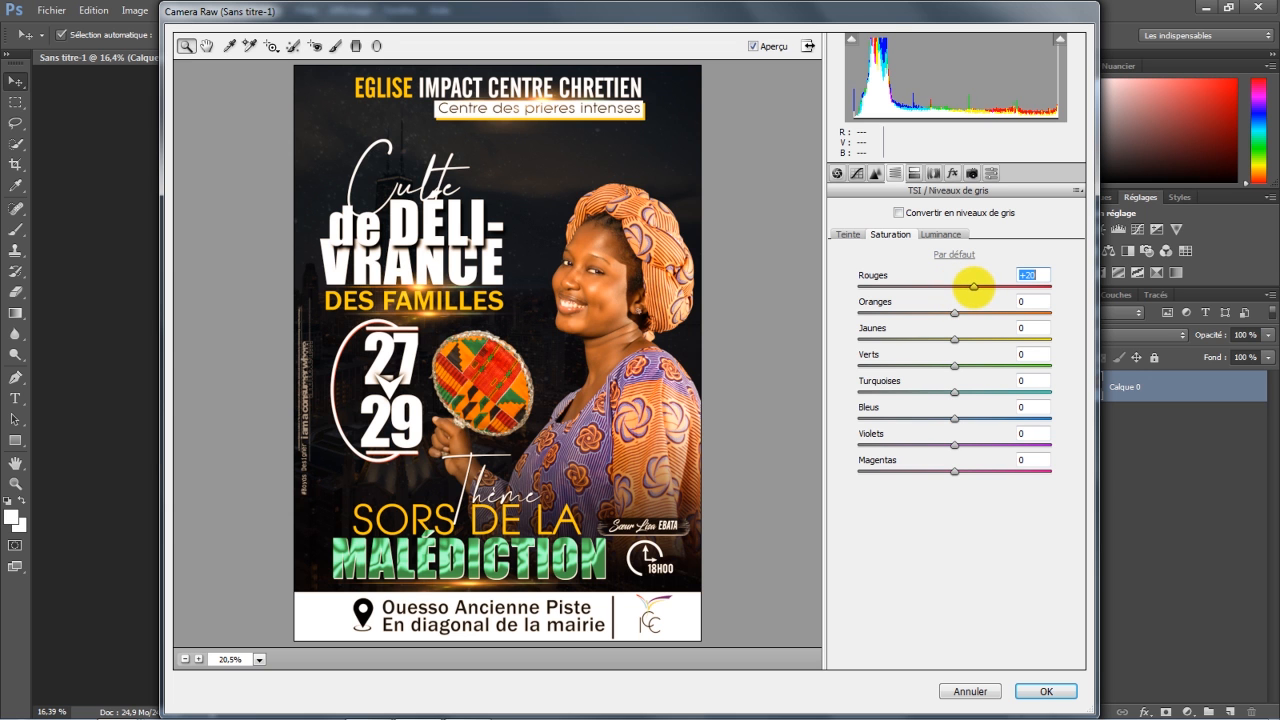
pyautogui.moveTo(954, 340); pyautogui.dragTo(968, 340)
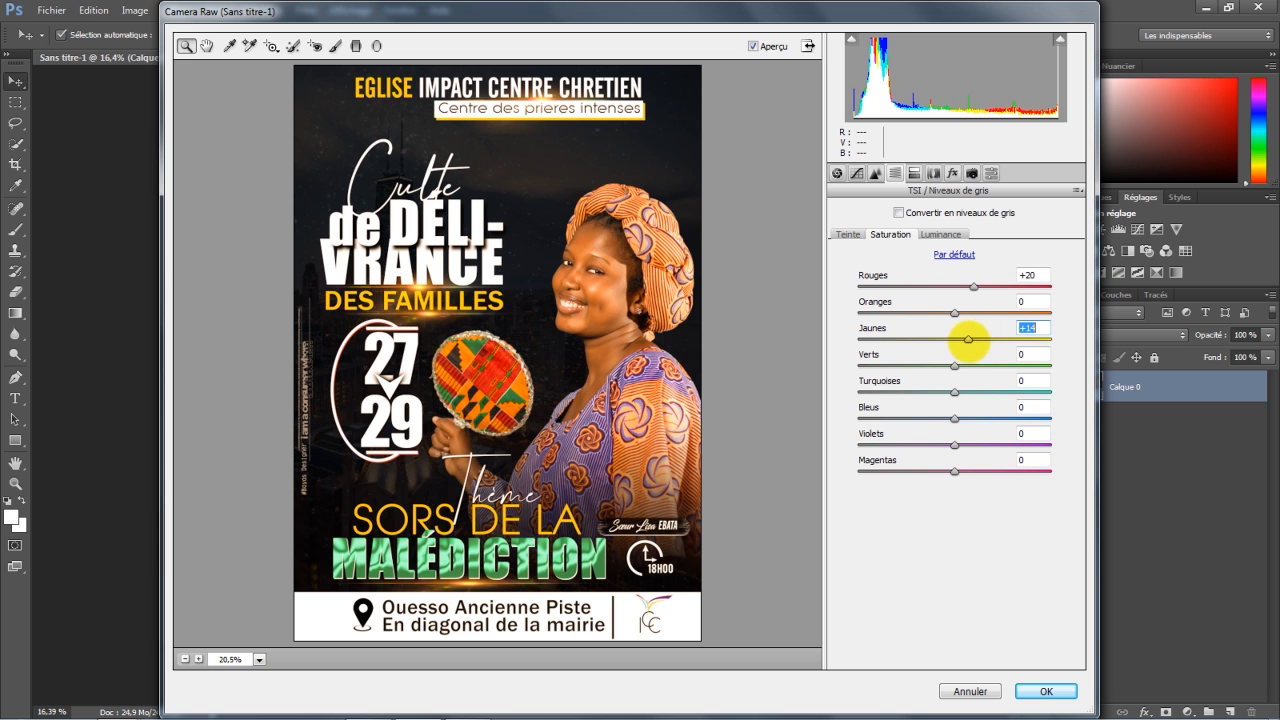
pyautogui.moveTo(954, 444); pyautogui.dragTo(979, 444)
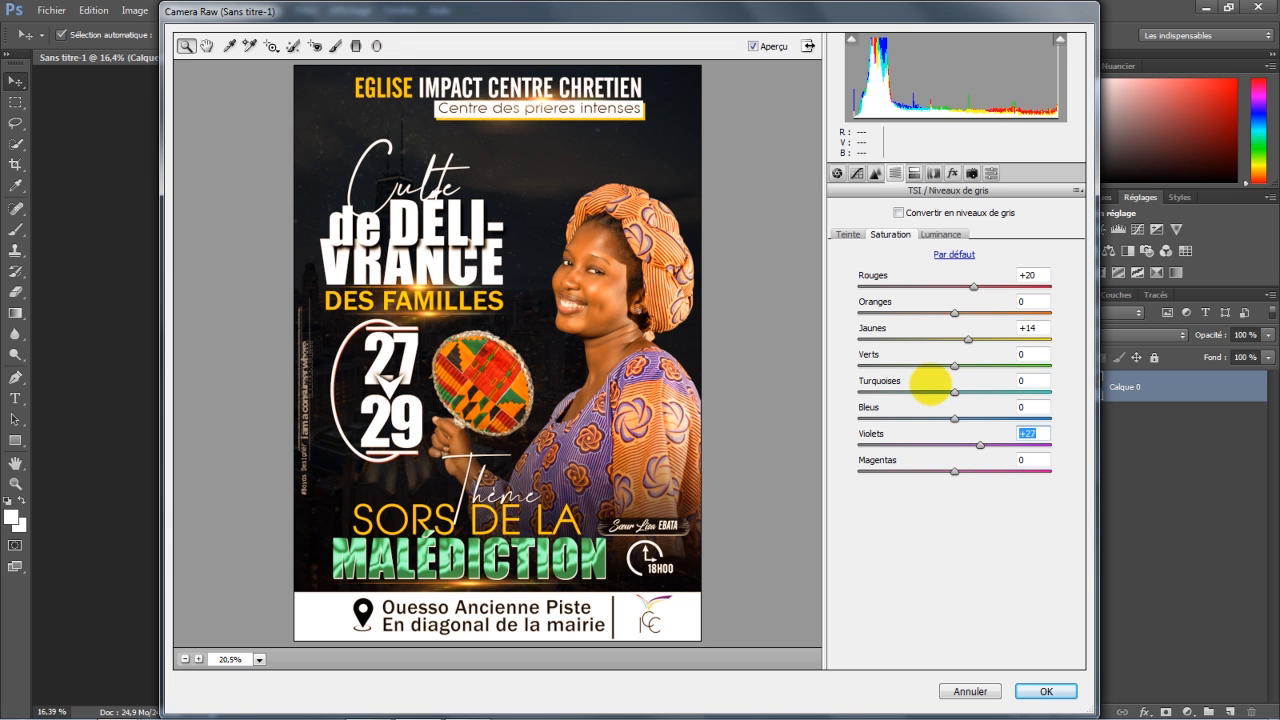
# Add a horizontal graduated filter from the poster's left edge to the woman's face, with hue 185, saturation 82 and exposure +0.90, and apply Camera Raw.
pyautogui.click(356, 46)
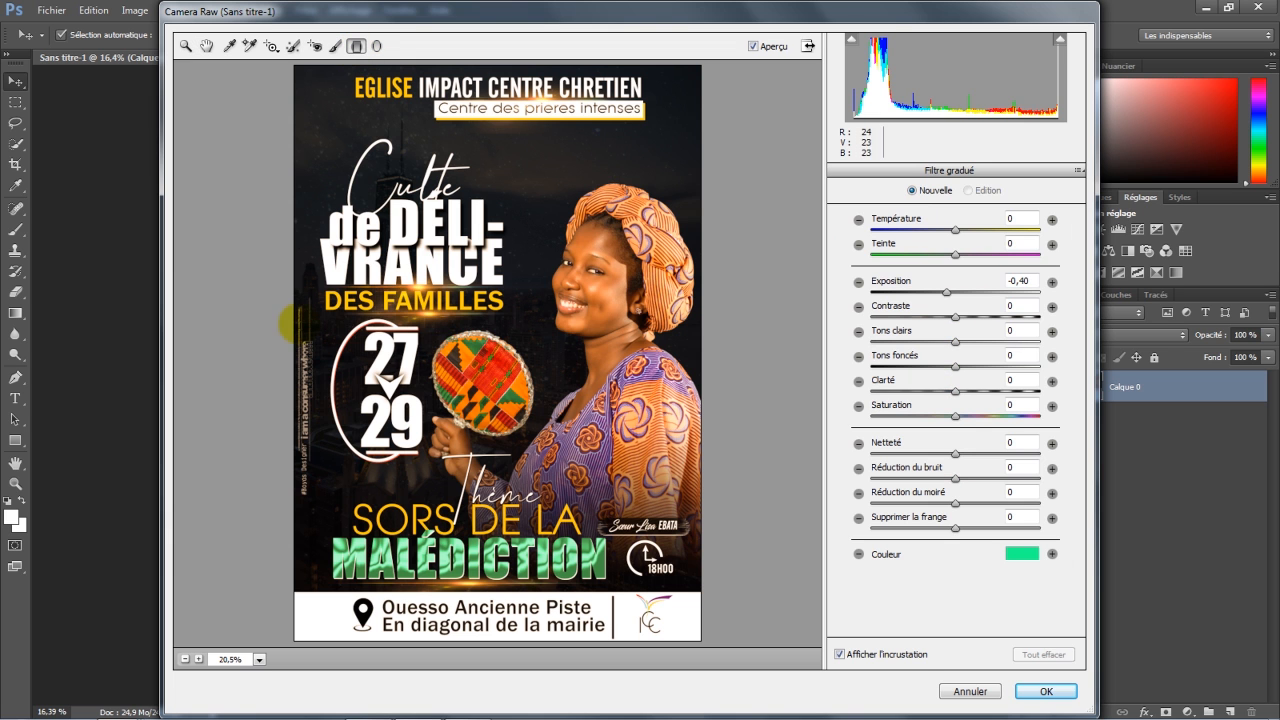
pyautogui.moveTo(277, 298); pyautogui.dragTo(549, 298)
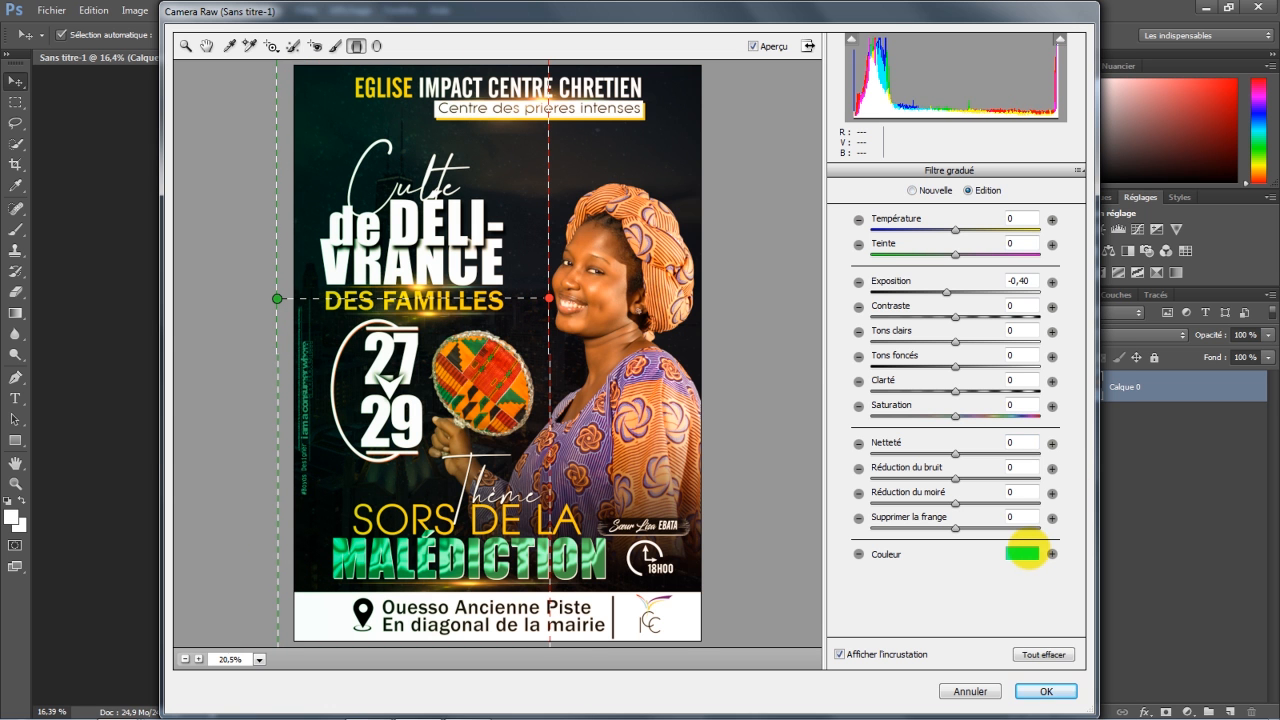
pyautogui.click(1027, 551)
pyautogui.moveTo(636, 190); pyautogui.dragTo(800, 170)
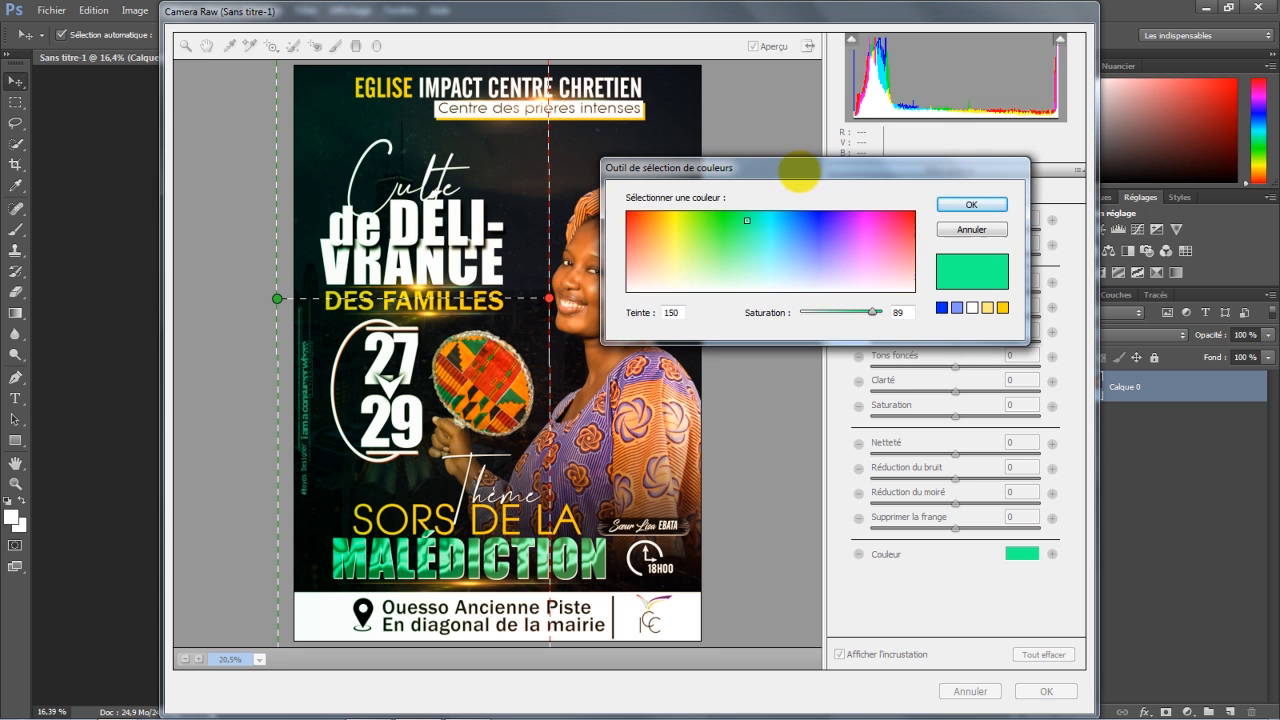
pyautogui.moveTo(766, 228)
pyautogui.mouseDown()
pyautogui.moveTo(663, 234)
pyautogui.moveTo(620, 218)
pyautogui.moveTo(776, 234)
pyautogui.mouseUp()
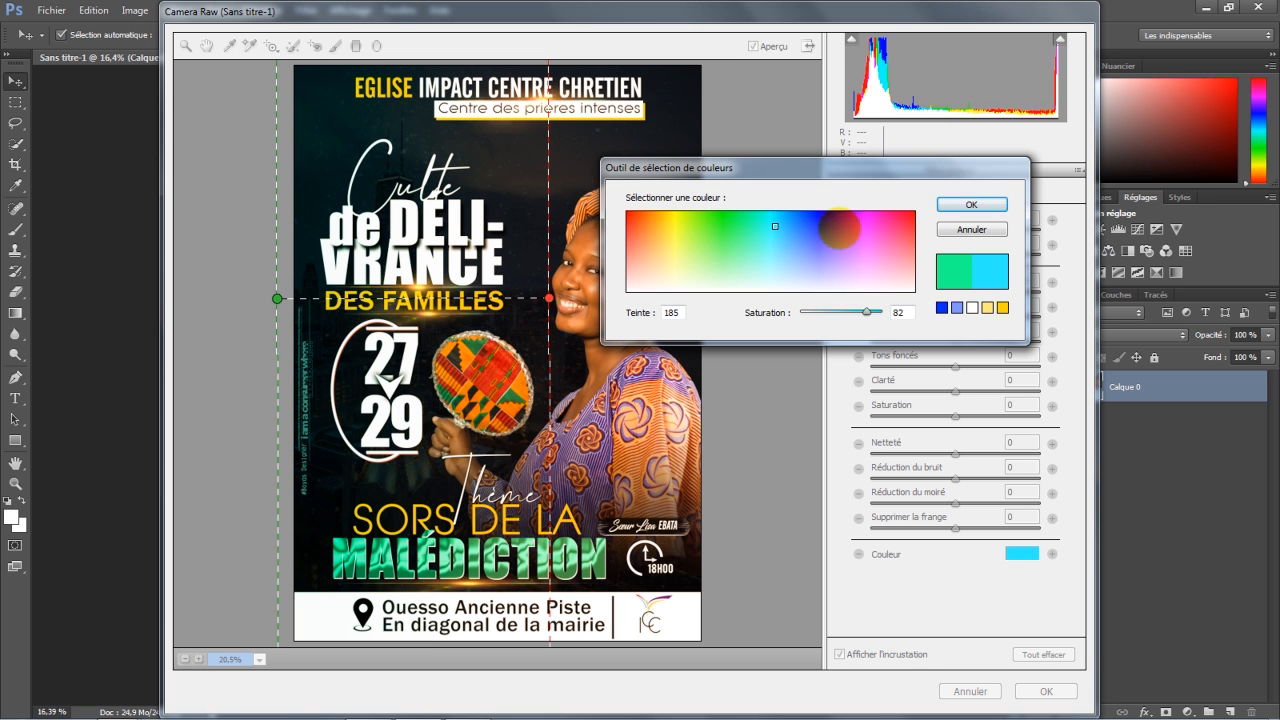
pyautogui.click(971, 204)
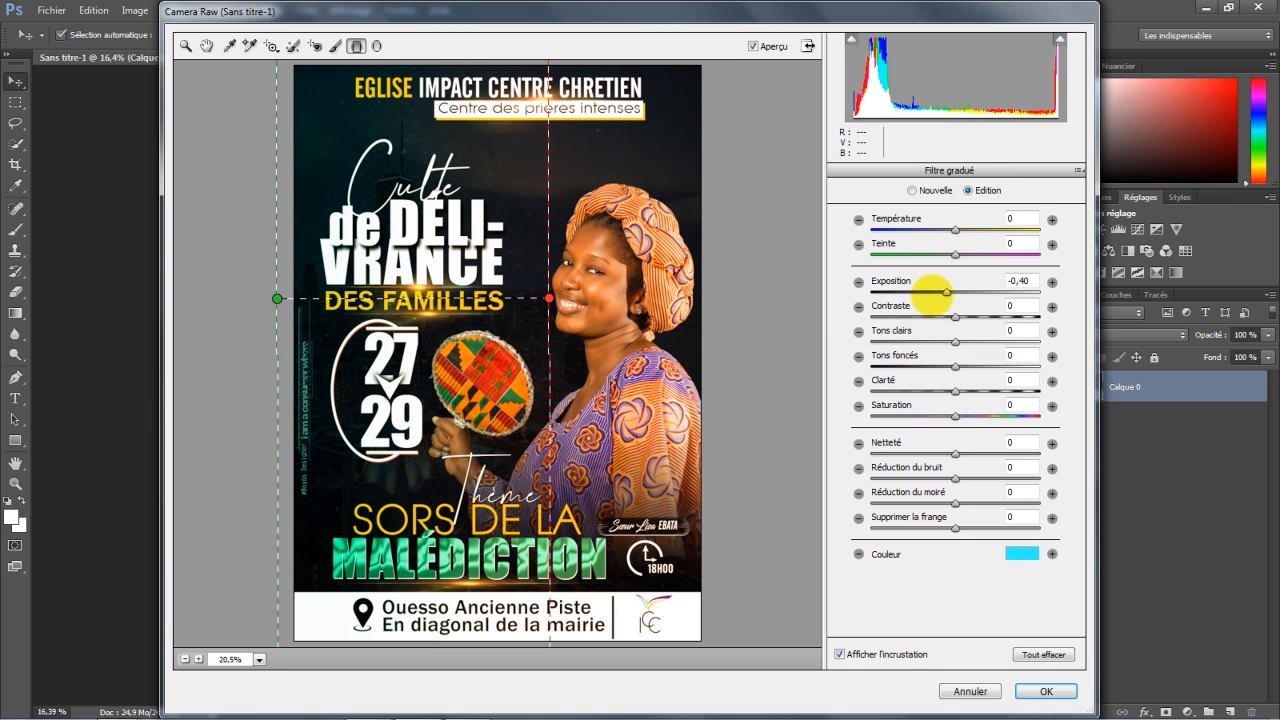
pyautogui.moveTo(946, 291); pyautogui.dragTo(974, 291)
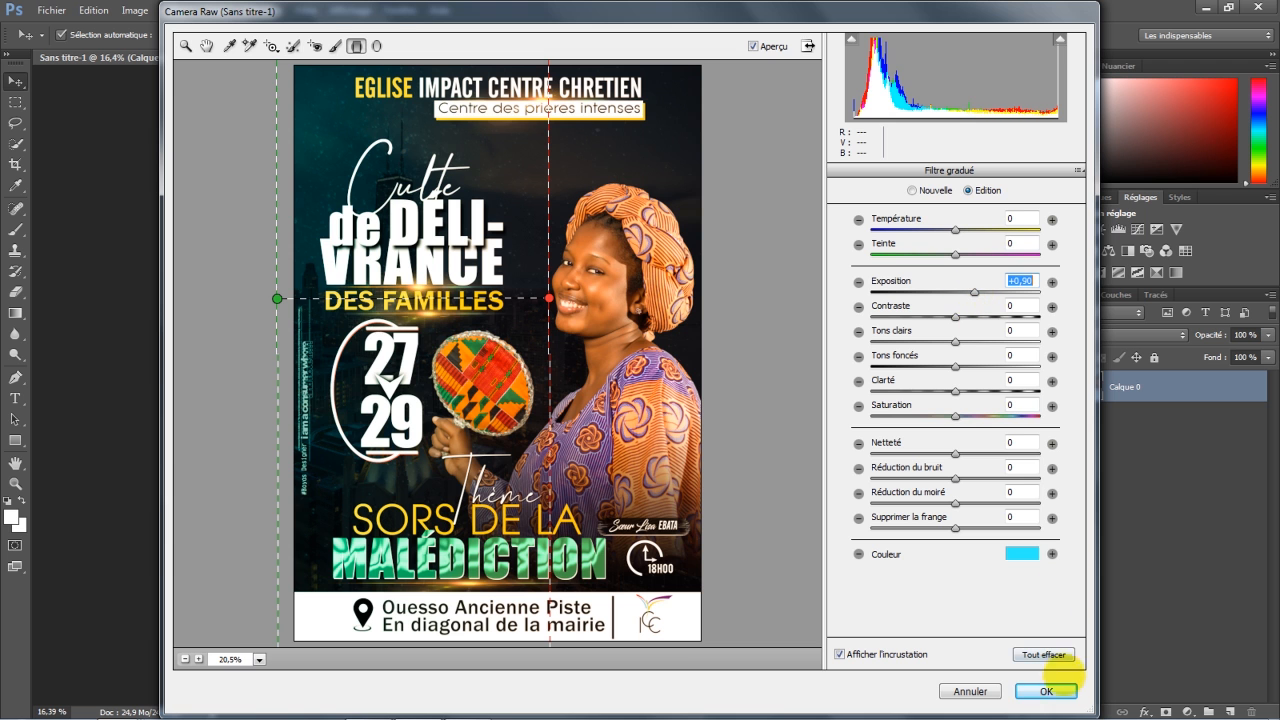
pyautogui.click(1057, 688)
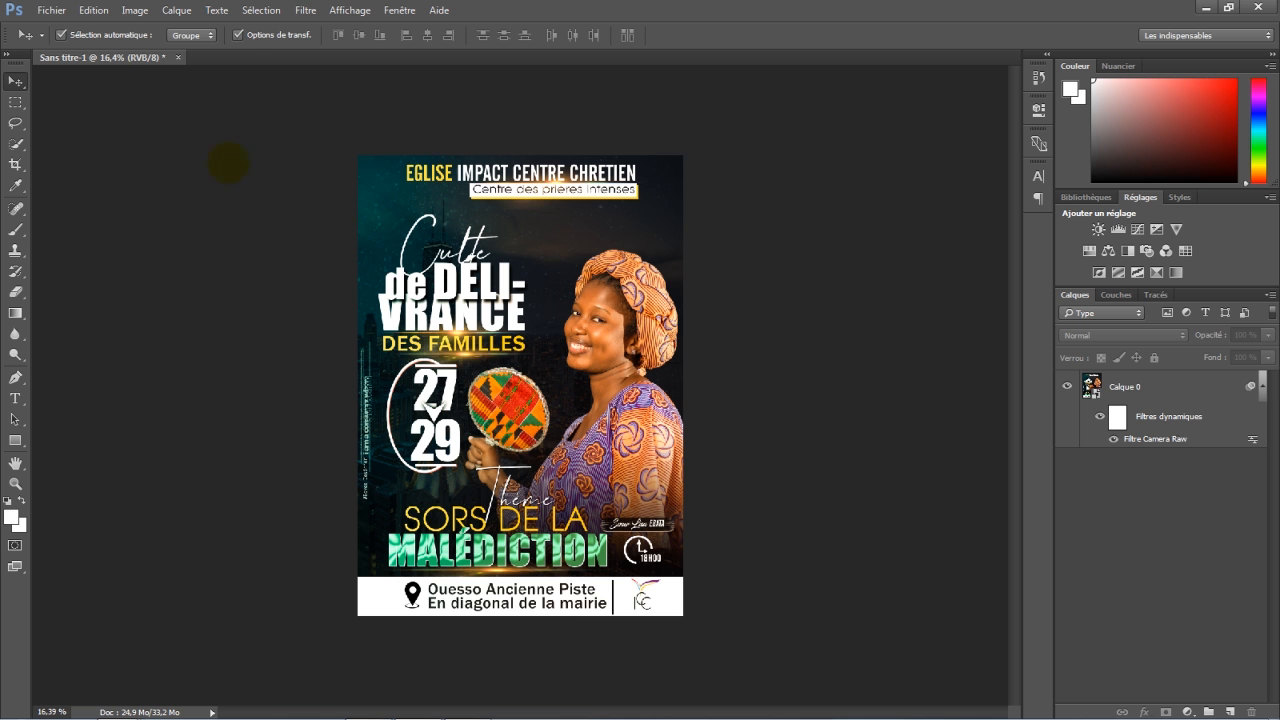
# Save the poster to the desktop (Bureau) as a JPEG named ytytyt, with maximum quality 12 and the standard baseline format.
pyautogui.click(52, 10)
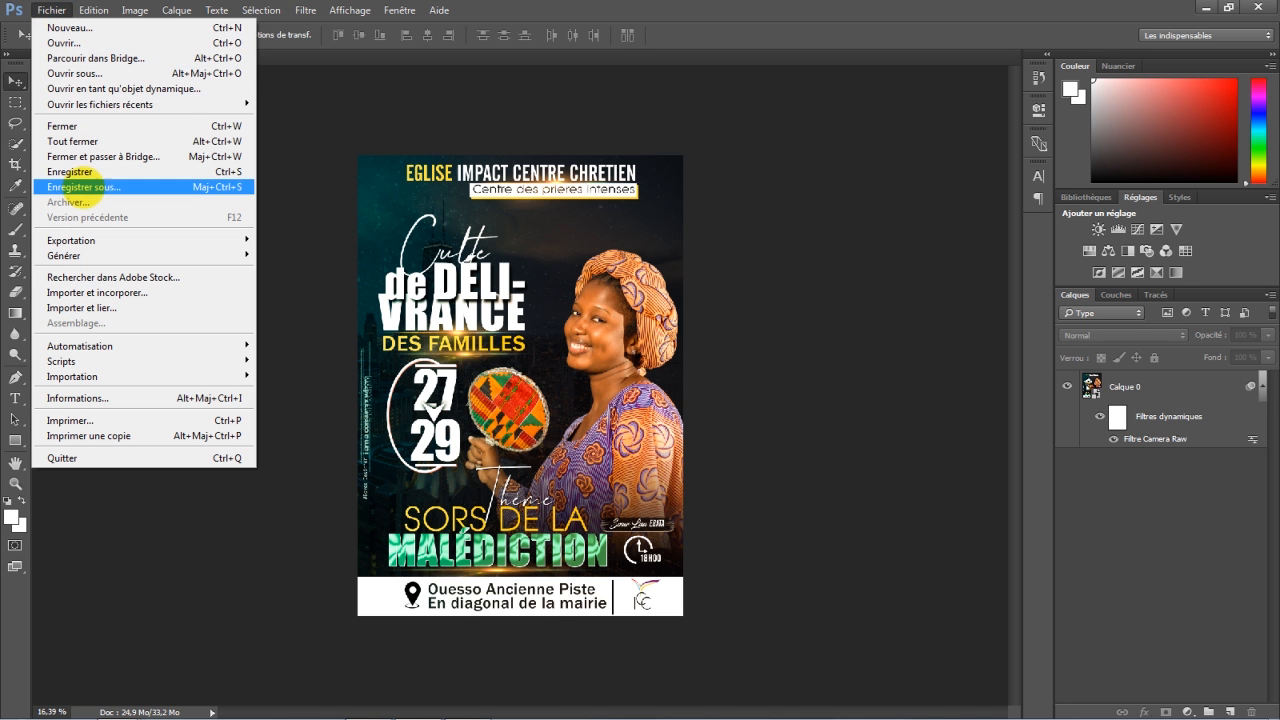
pyautogui.click(83, 187)
pyautogui.click(82, 107)
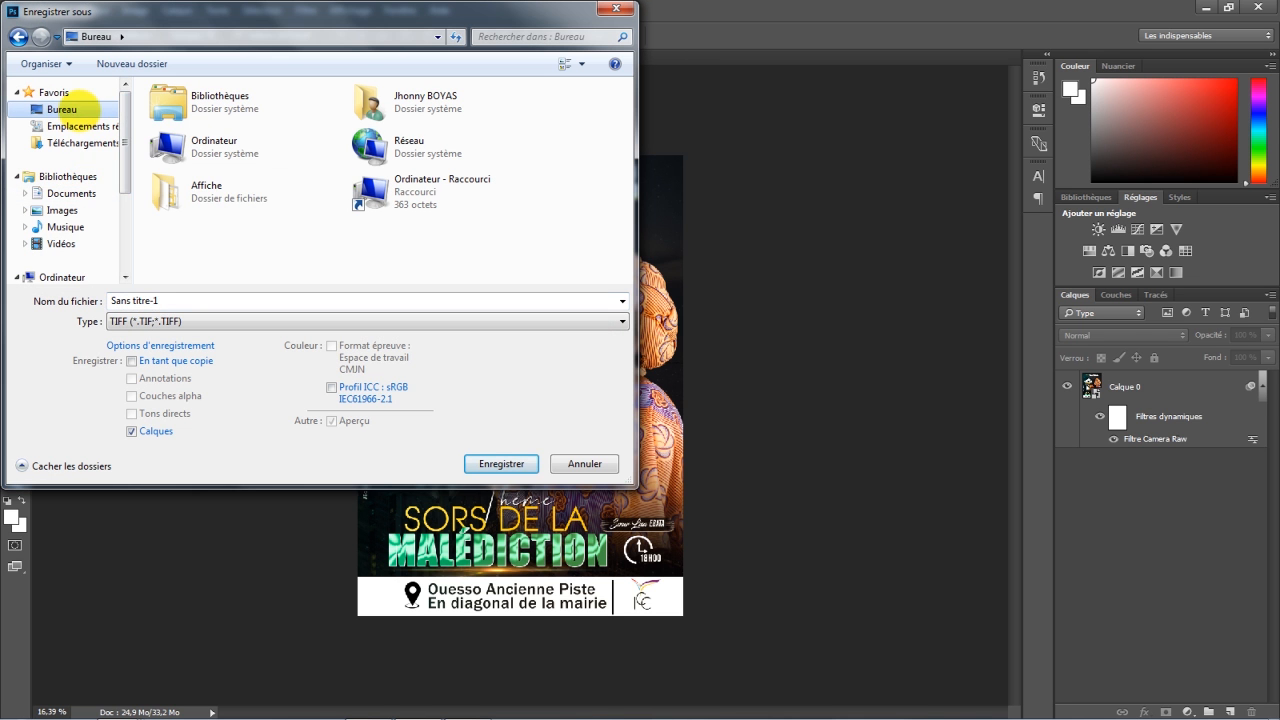
pyautogui.click(177, 297)
pyautogui.write('ytytyt')
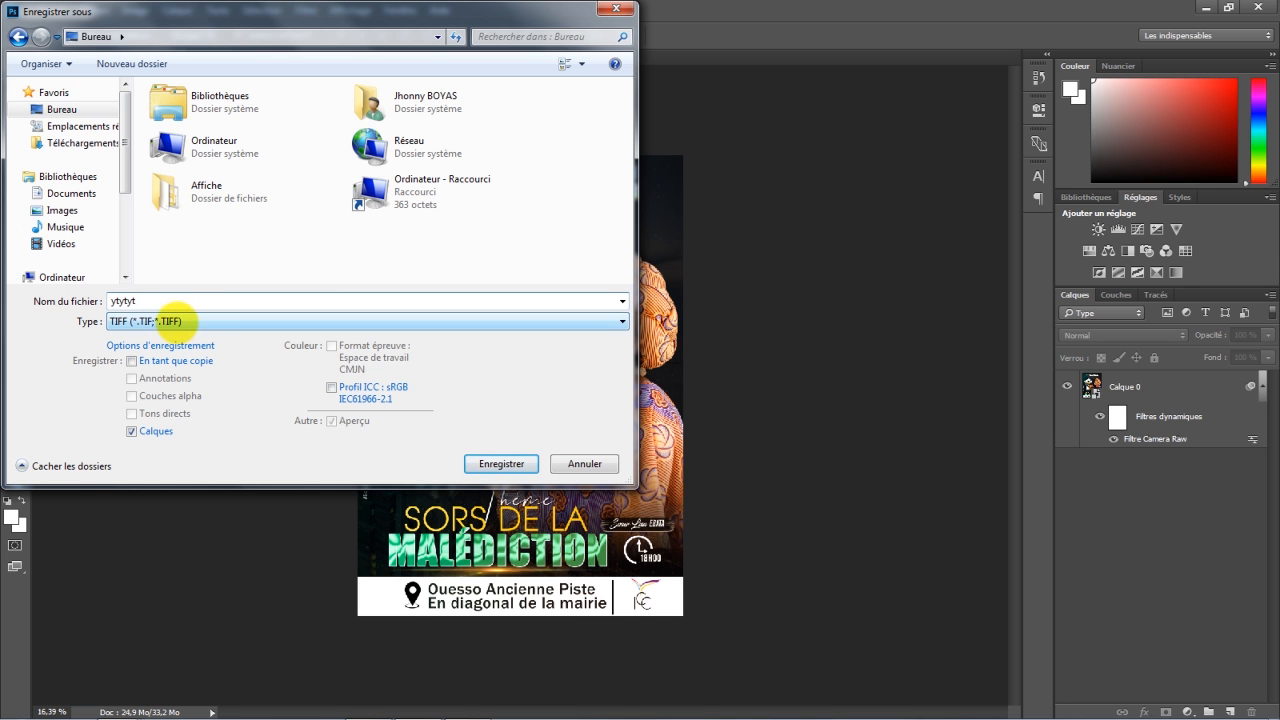
pyautogui.click(171, 321)
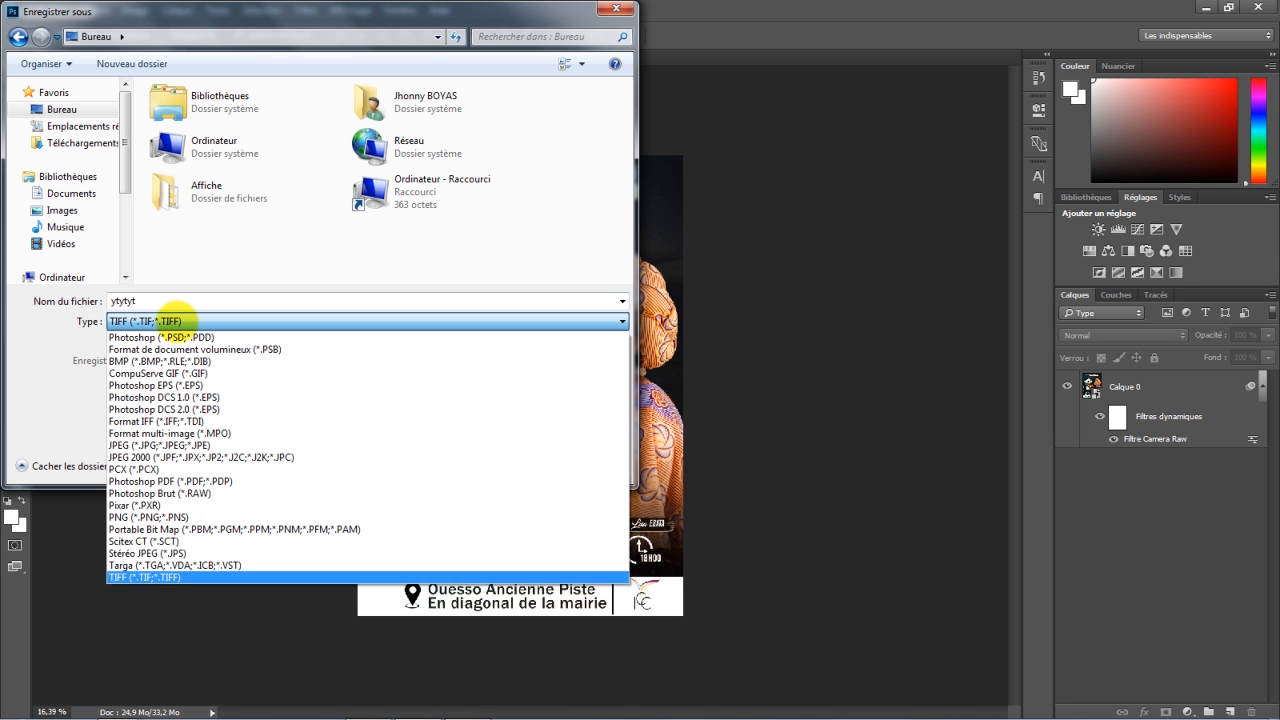
pyautogui.click(160, 445)
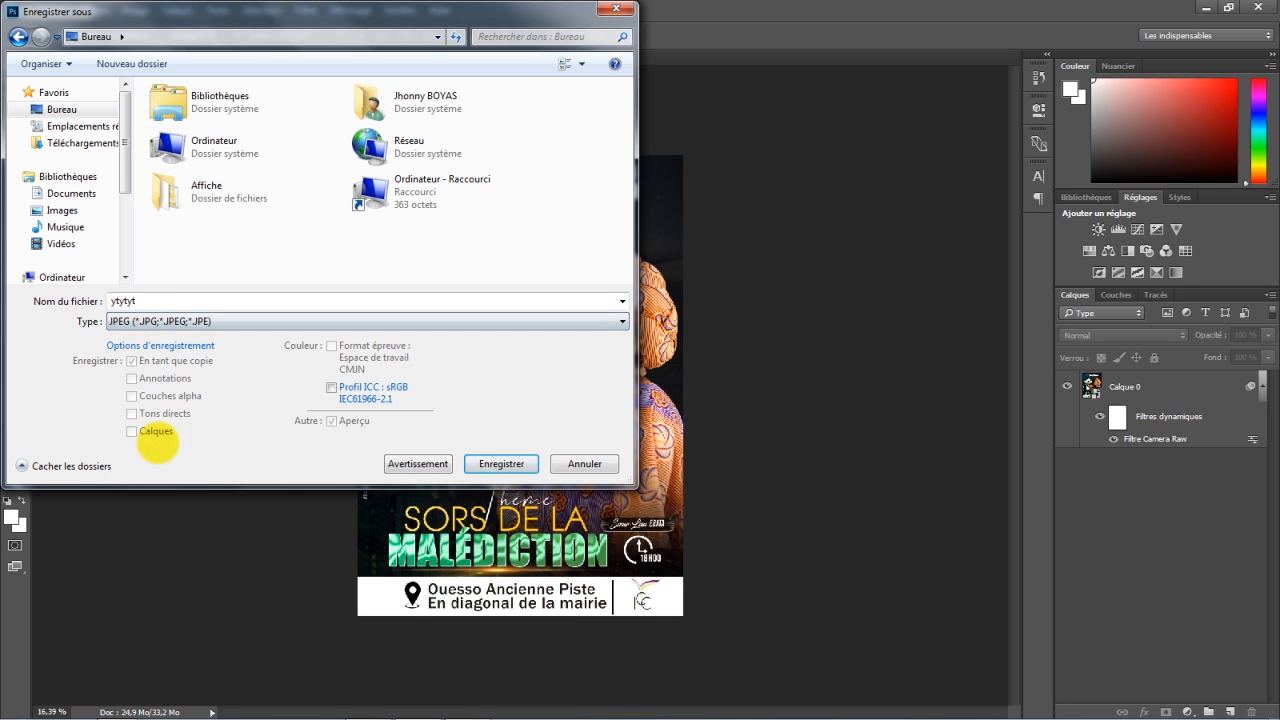
pyautogui.click(501, 464)
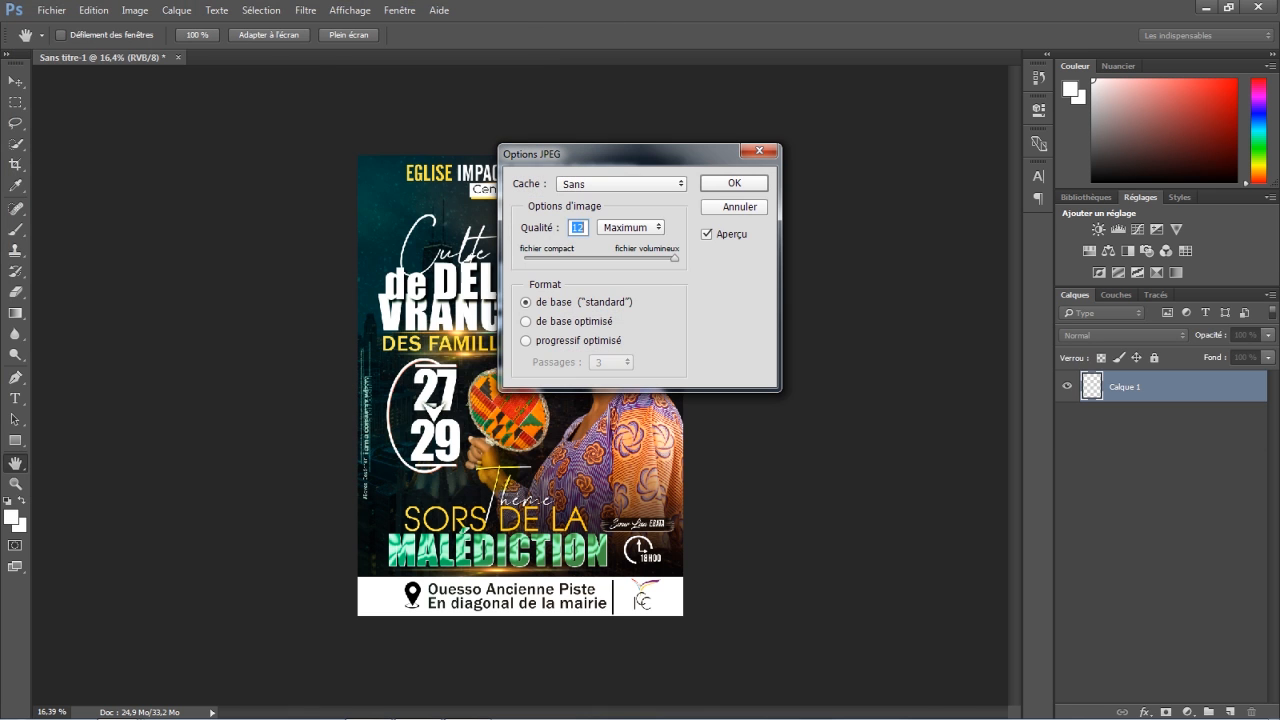
pyautogui.click(733, 183)
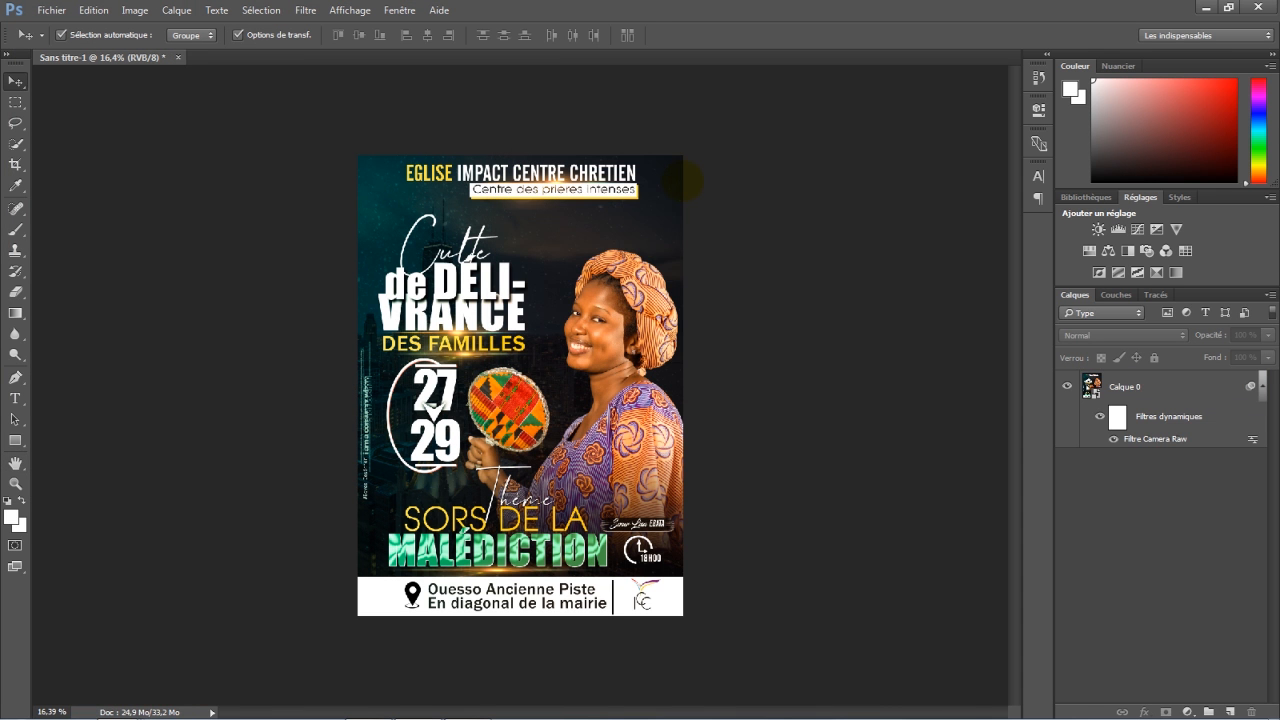
# Switch to the desktop, move the ytytyt image to the middle of it and open it in Windows Photo Viewer.
pyautogui.click(1203, 7)
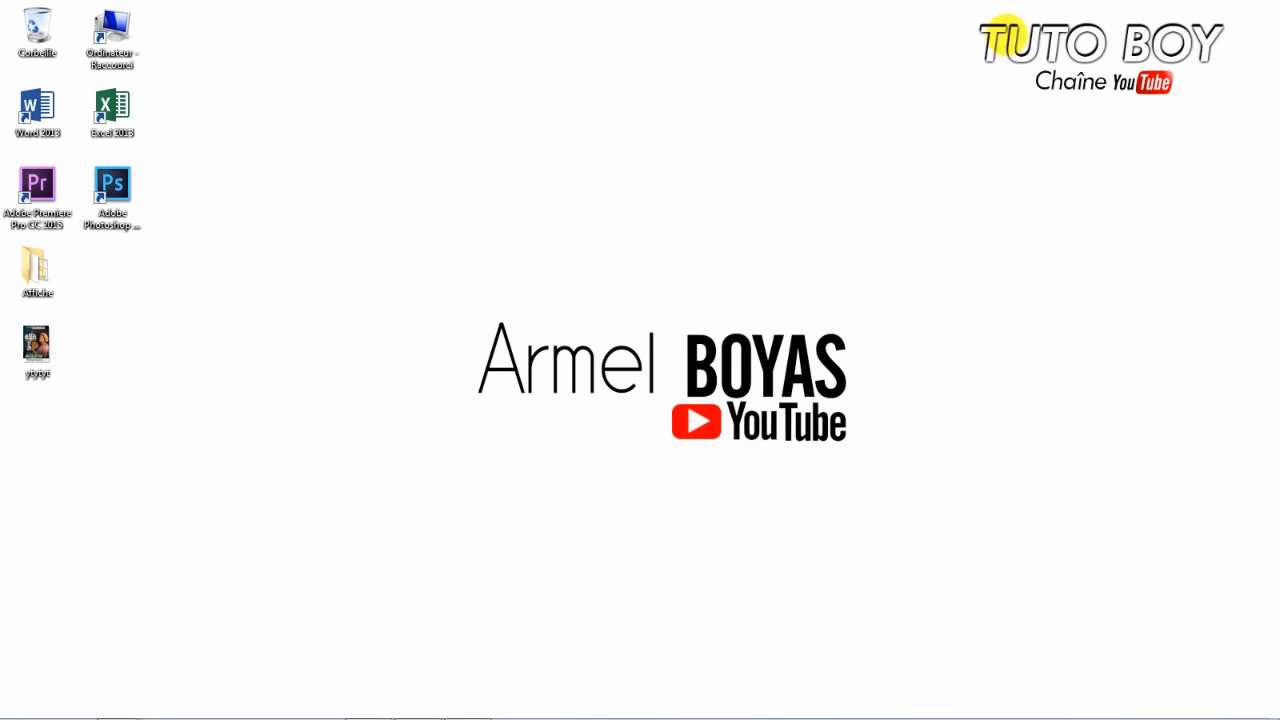
pyautogui.moveTo(40, 340); pyautogui.dragTo(657, 270)
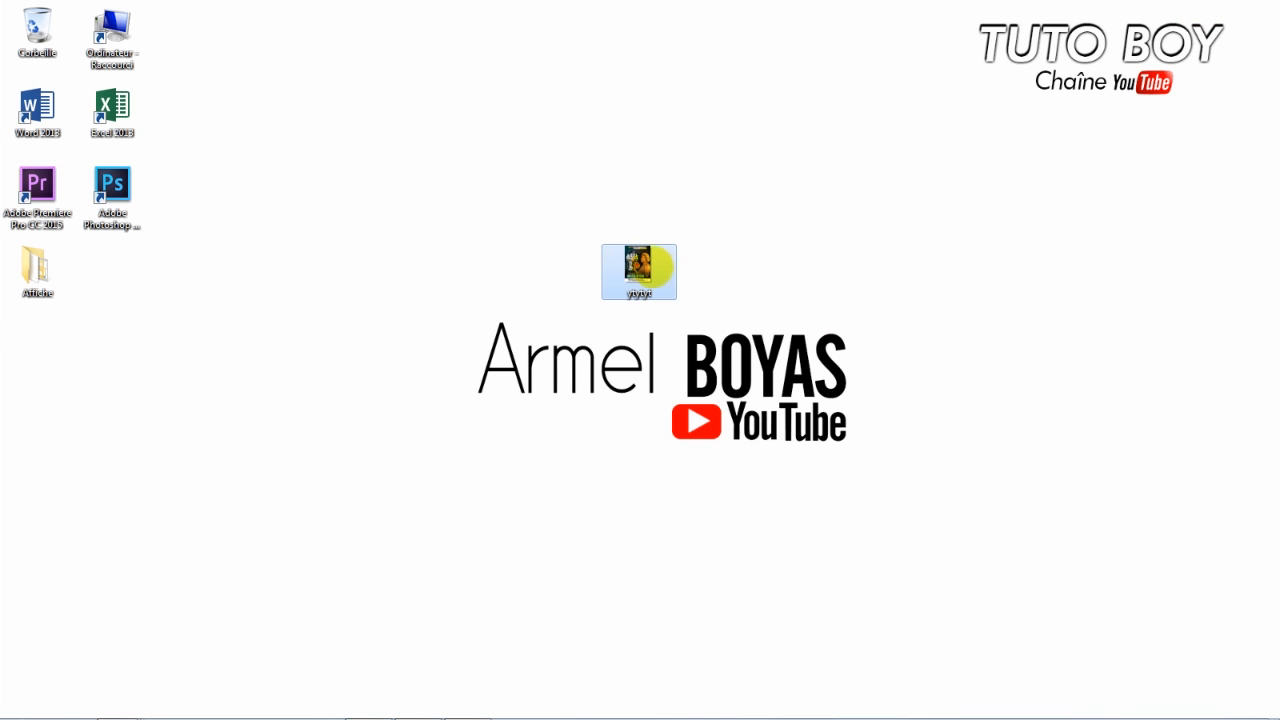
pyautogui.doubleClick(639, 268)
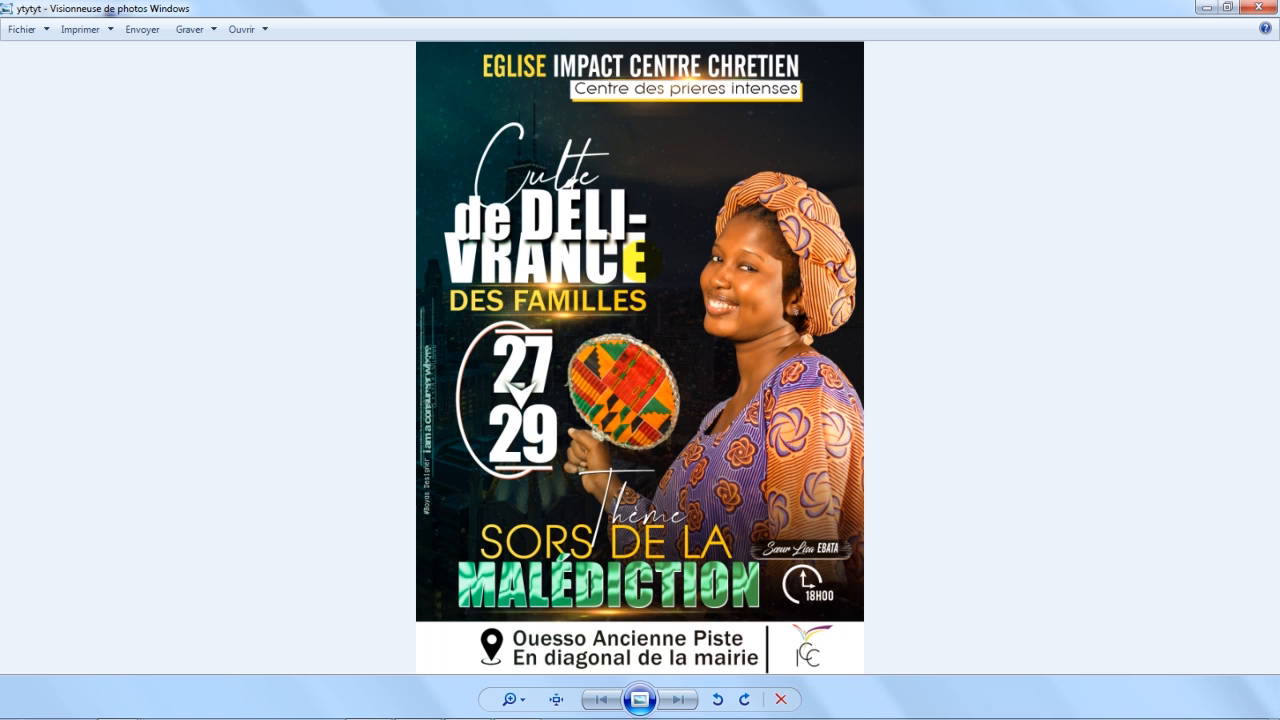